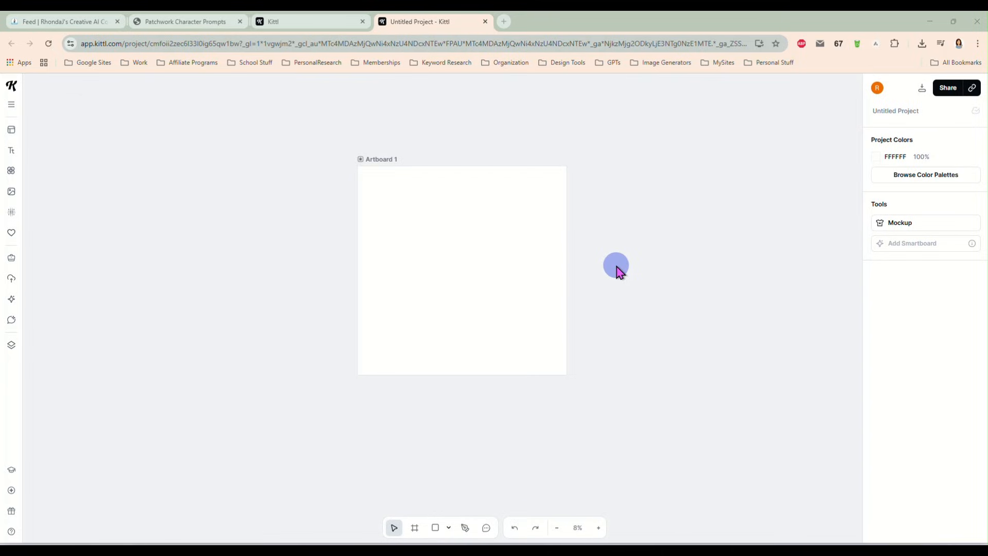
left_click(430, 204)
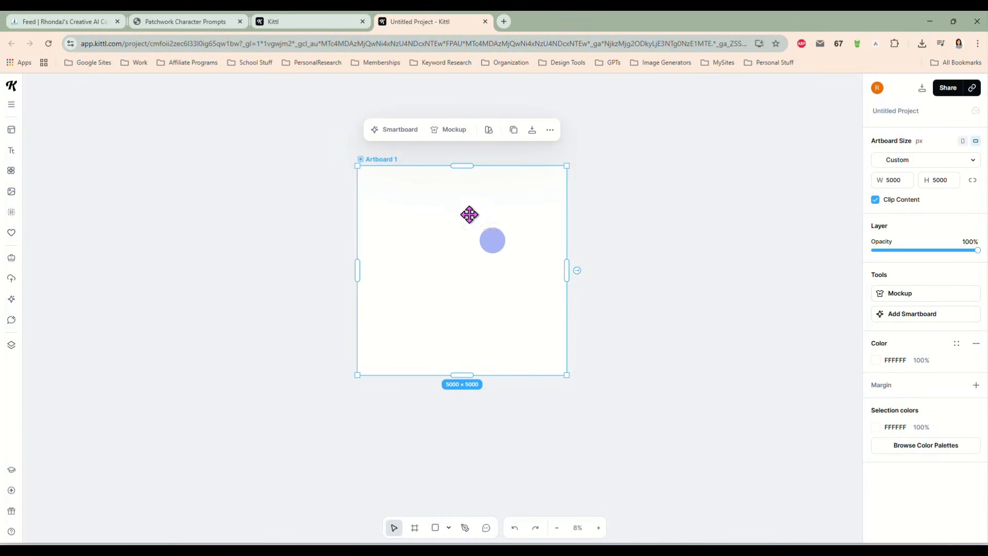
left_click_drag(482, 269, 456, 265)
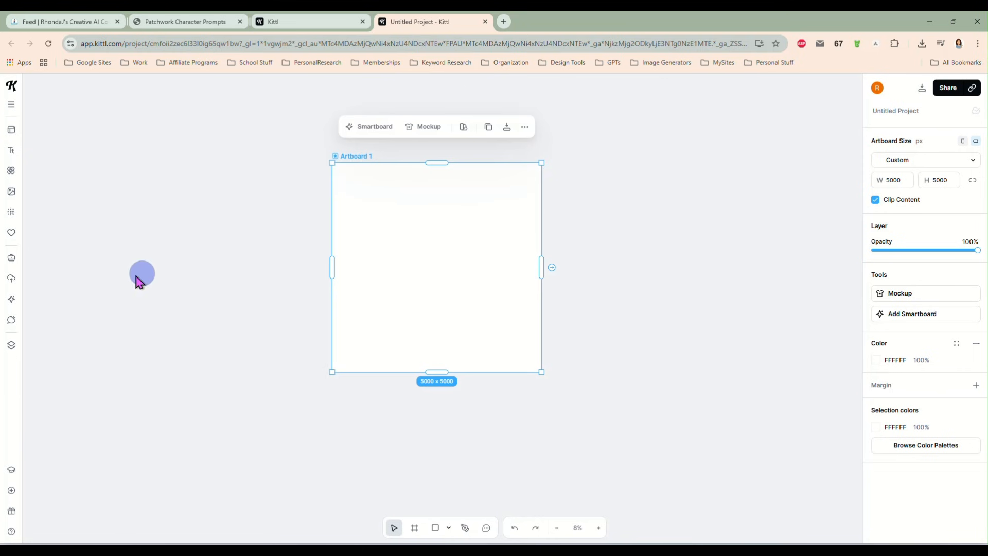
- Copy the highlighted Christmas Angel prompt from the Patchwork Character Prompts PDF
left_click(175, 21)
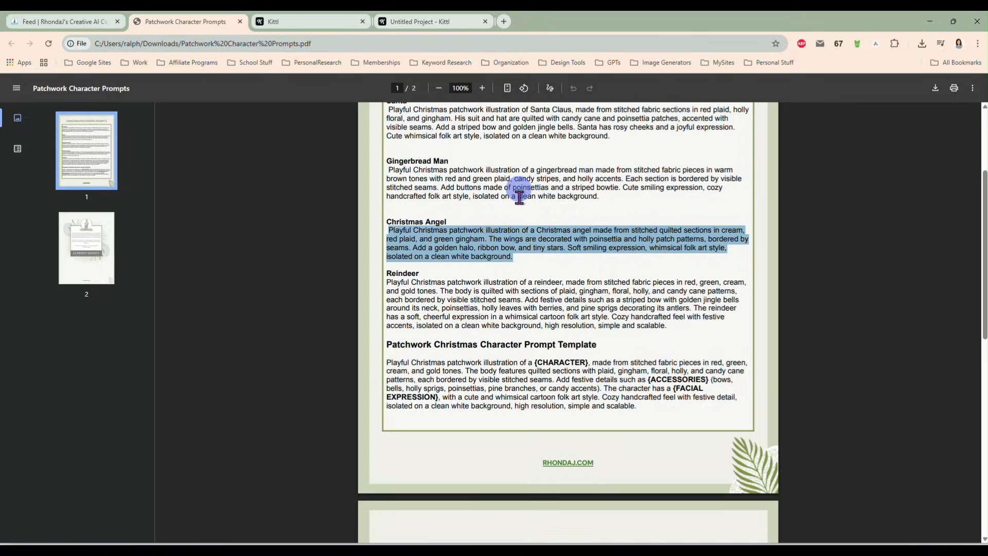
scroll(526, 225, "down", 1)
scroll(527, 226, "up", 4)
scroll(526, 225, "down", 2)
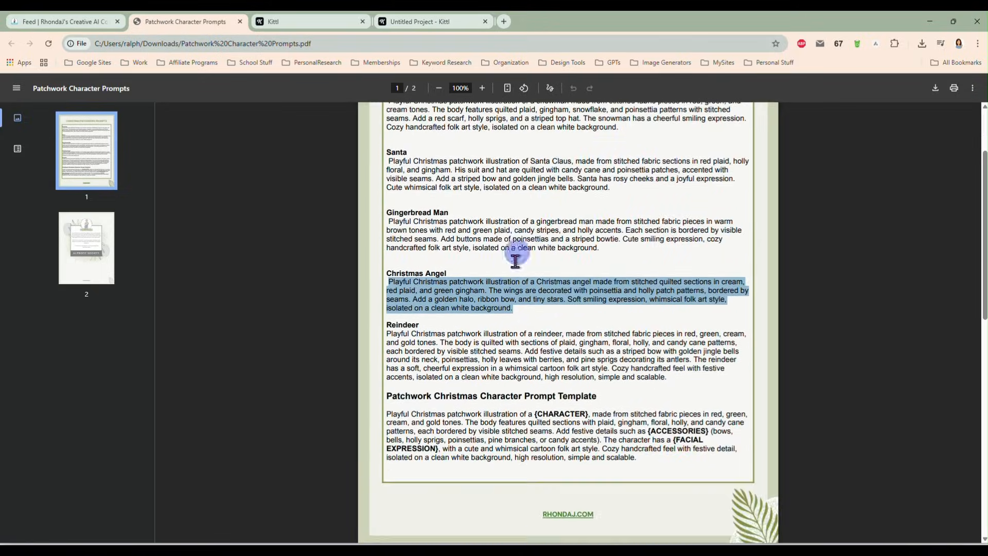
right_click(513, 290)
left_click(533, 302)
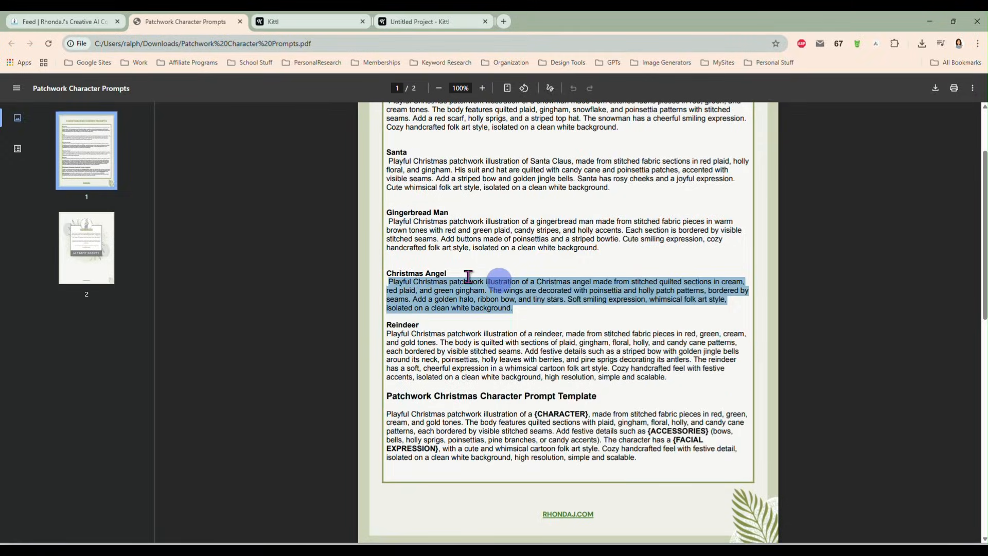
- Return to the untitled Kittl project and paste the Christmas Angel prompt as the Kittl AI image description
left_click(432, 22)
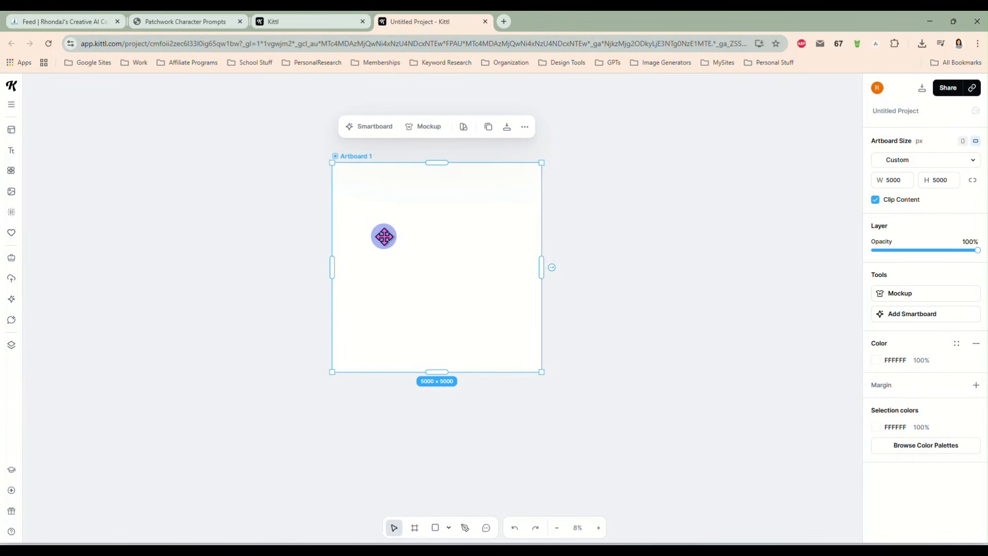
left_click(13, 299)
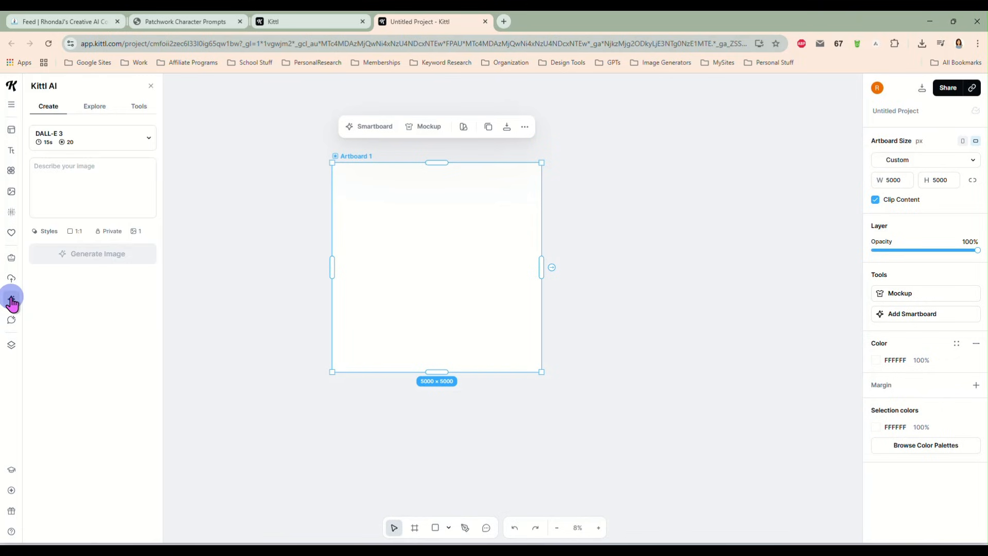
left_click(87, 170)
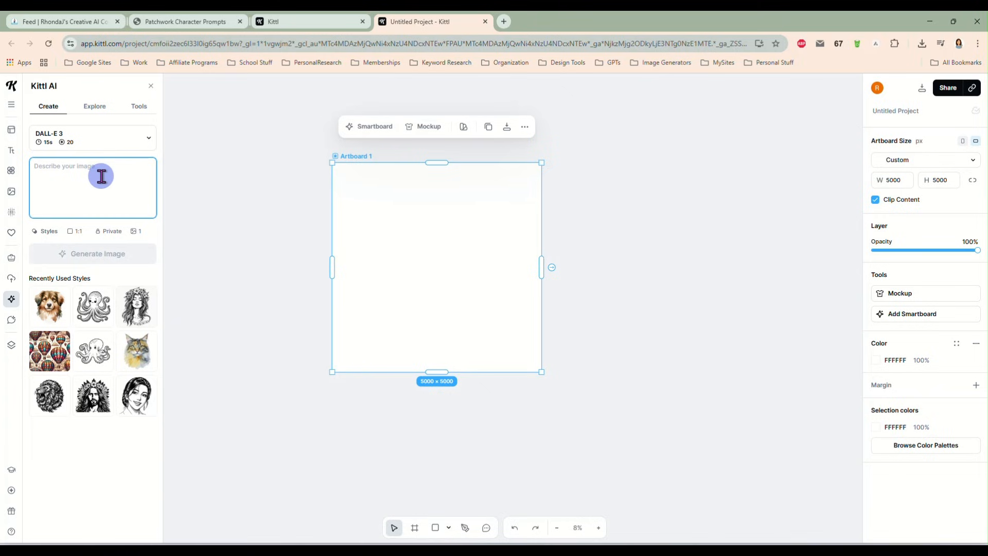
key("ctrl+v")
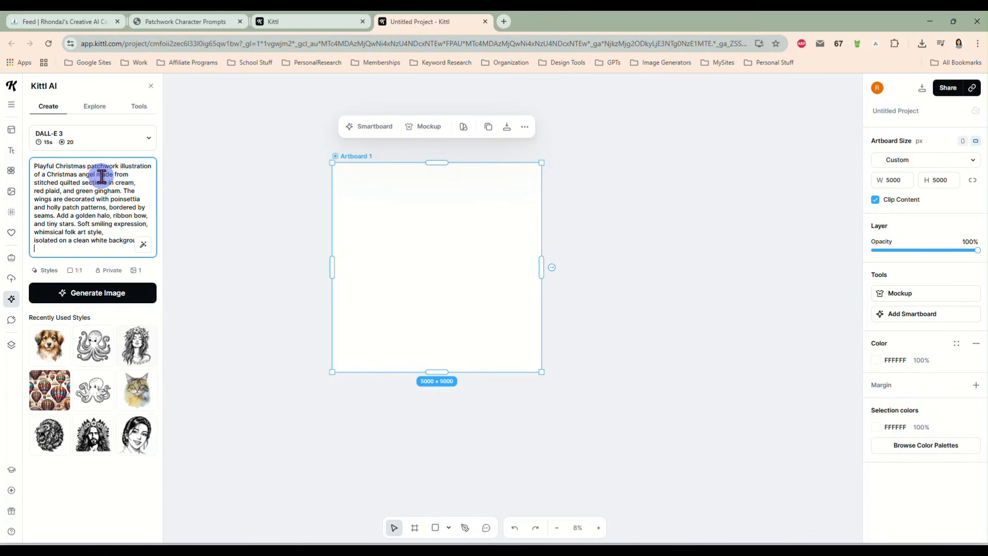
- Switch the image model to Nano Banana and generate the patchwork Christmas angel image
left_click(120, 144)
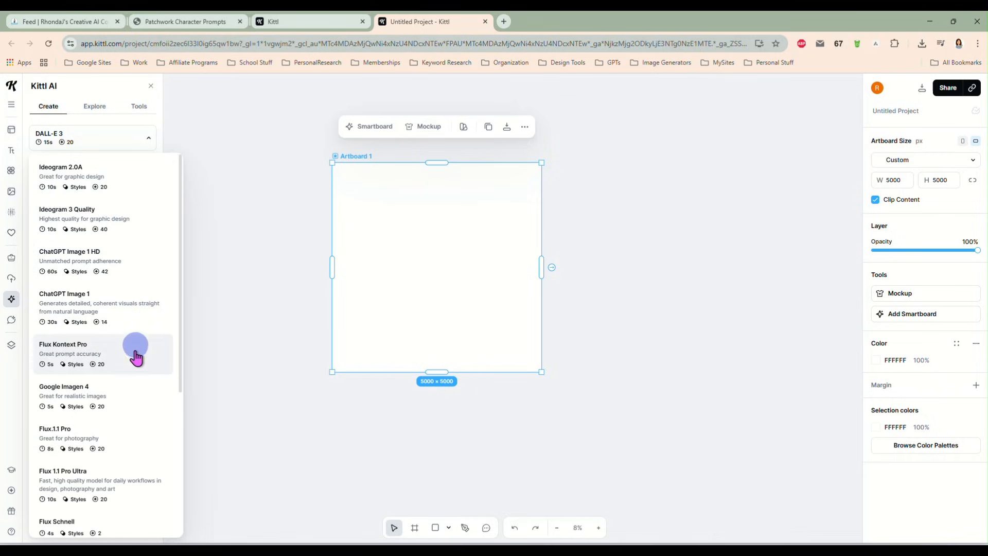
scroll(130, 354, "down", 5)
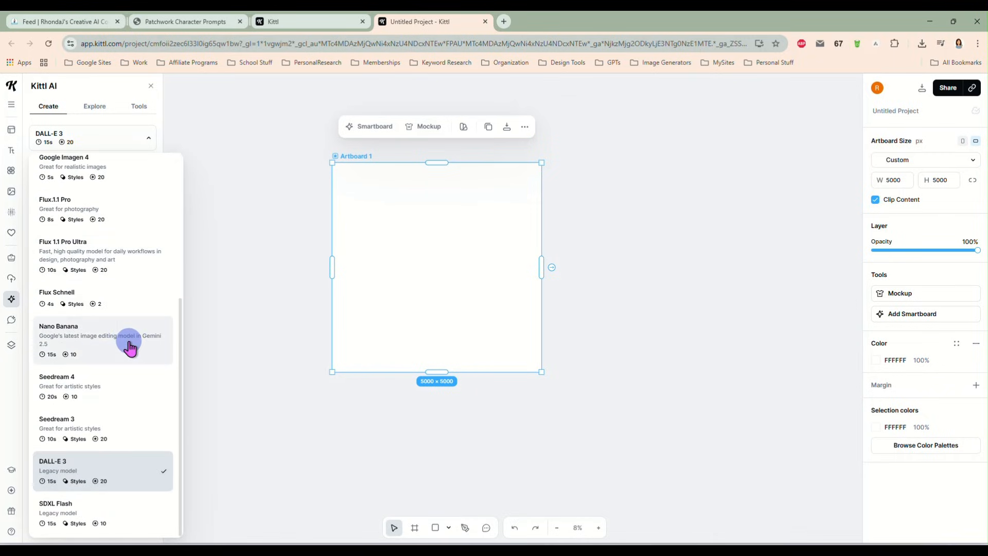
left_click(130, 348)
left_click_drag(412, 271, 367, 274)
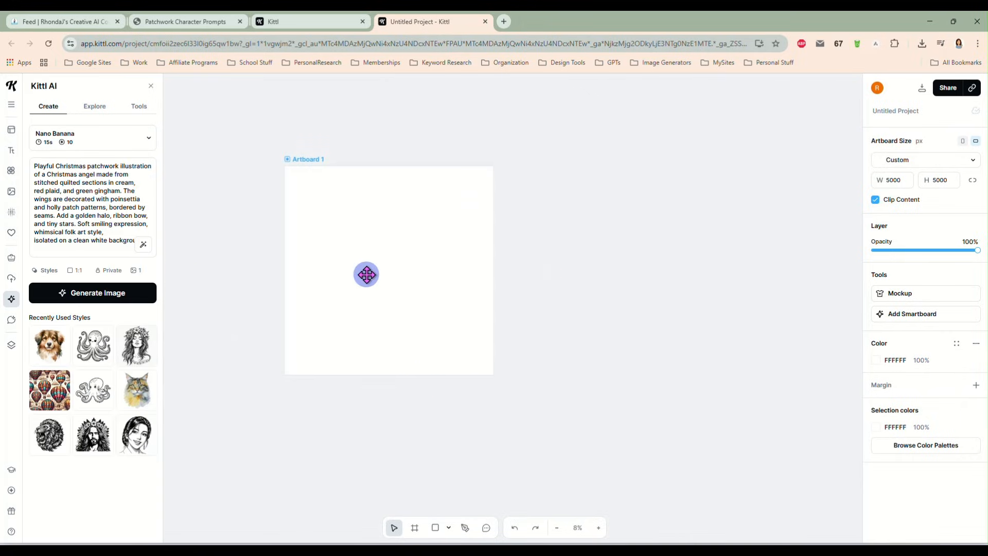
left_click(104, 293)
- Place the generated angel image in the upper middle of the artboard and upscale it
left_click(441, 311)
left_click_drag(441, 311, 380, 272)
left_click_drag(340, 234, 385, 263)
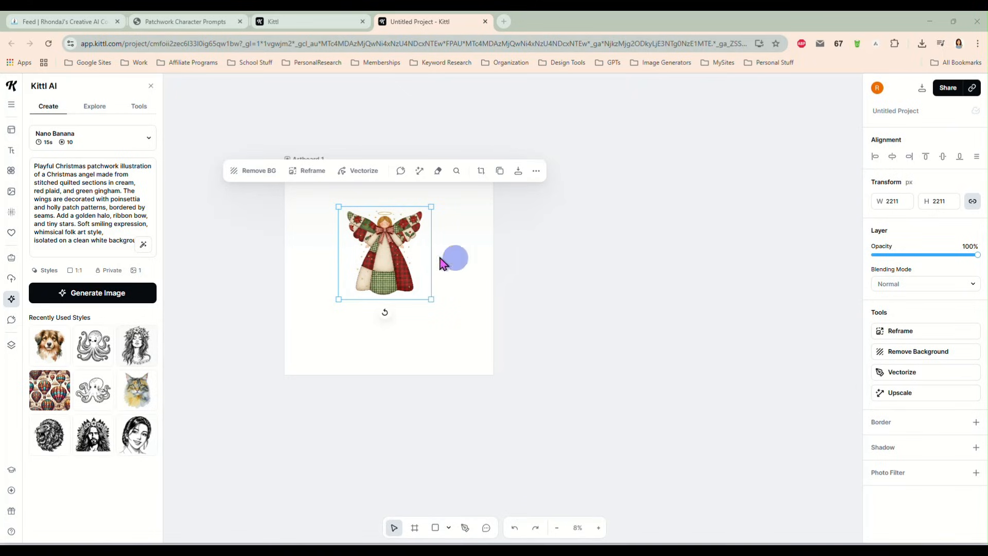
mouse_move(385, 262)
left_mouse_down()
mouse_move(376, 253)
mouse_move(383, 259)
left_mouse_up()
left_click(889, 394)
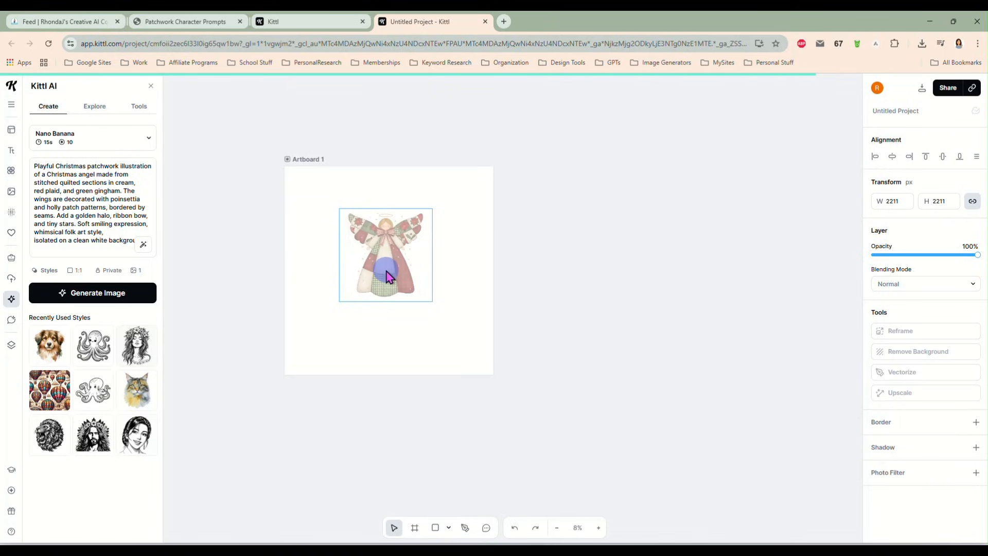
- Align the angel with the artboard's upper-left corner, enlarge it to about 5081 × 5081 px, and centre it over the artboard
left_click_drag(389, 276, 332, 220)
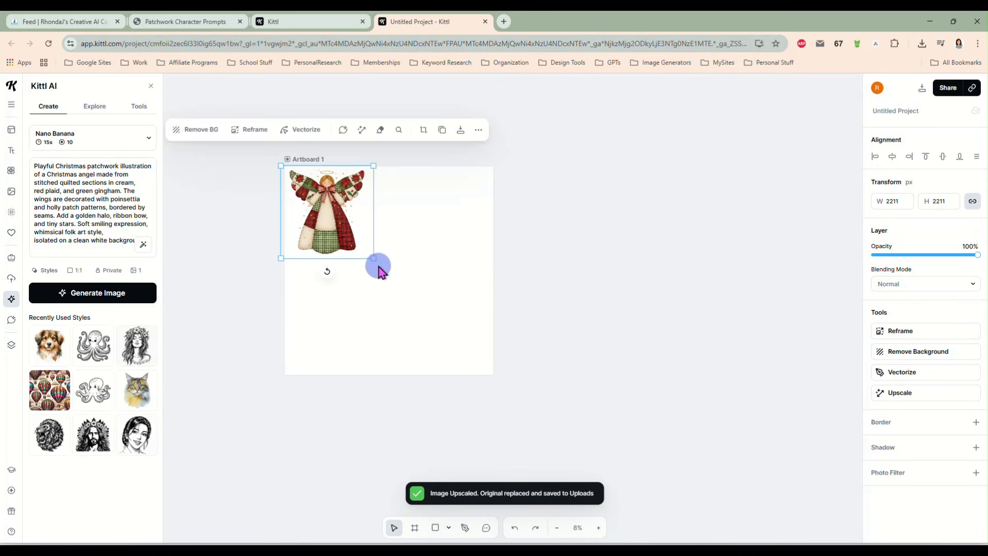
left_click_drag(373, 259, 491, 380)
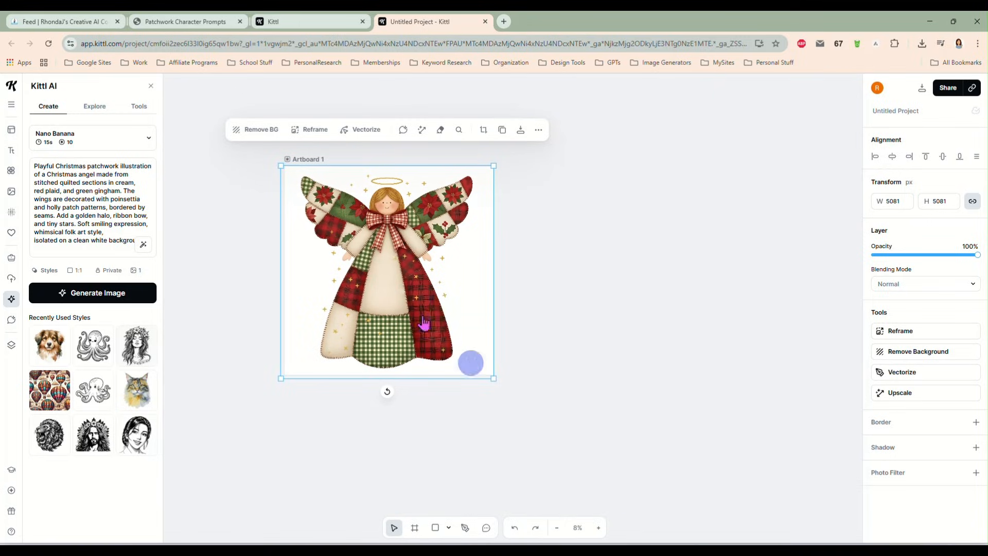
left_click(518, 289)
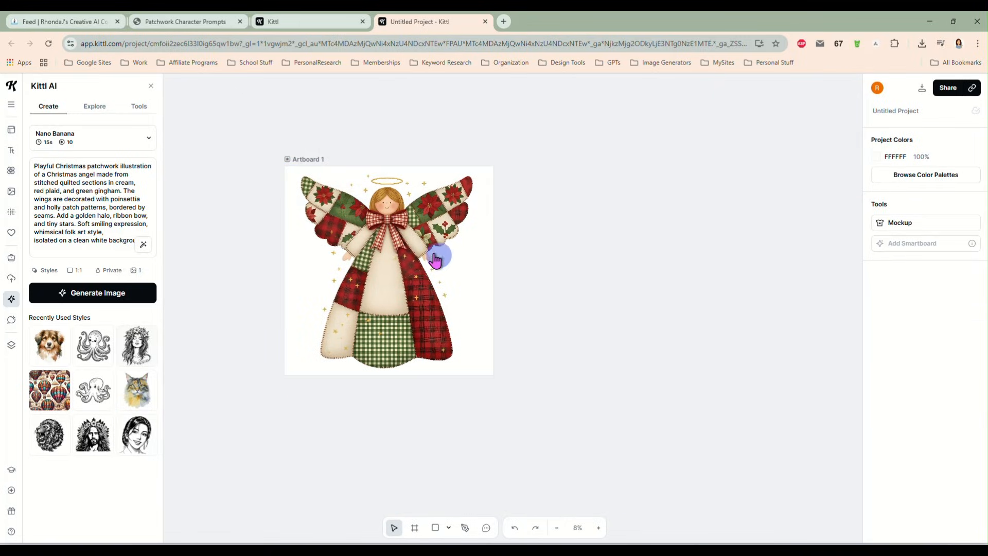
left_click(394, 267)
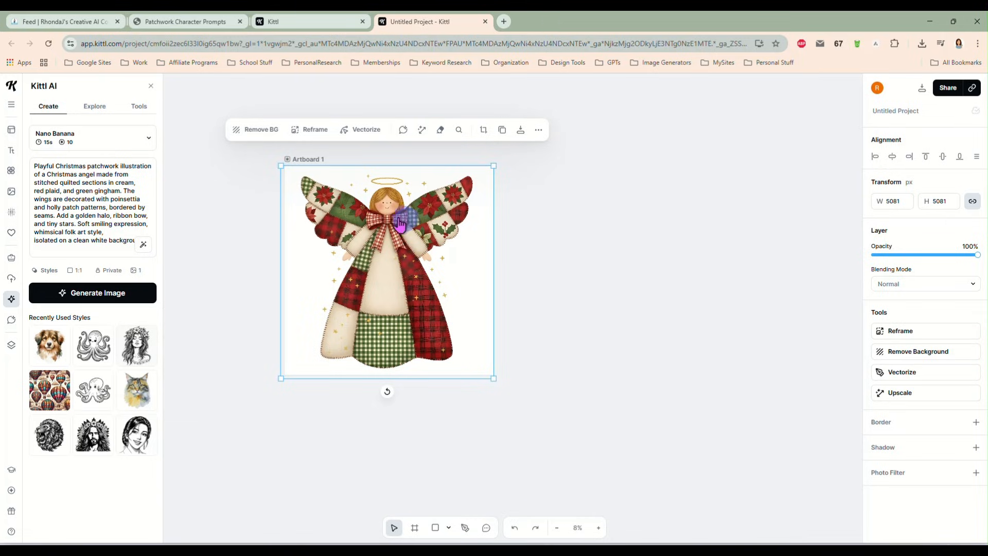
left_click_drag(401, 224, 404, 225)
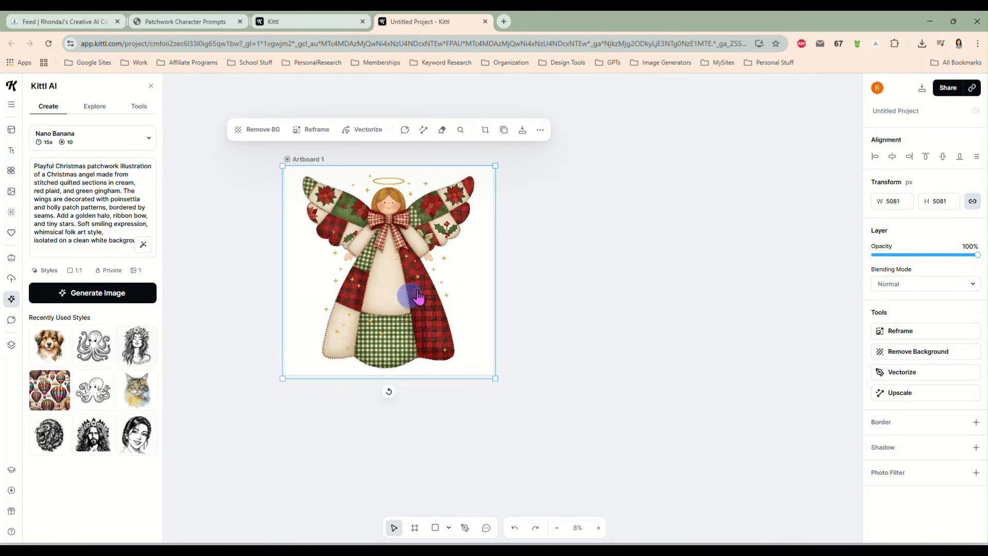
left_click_drag(423, 271, 420, 263)
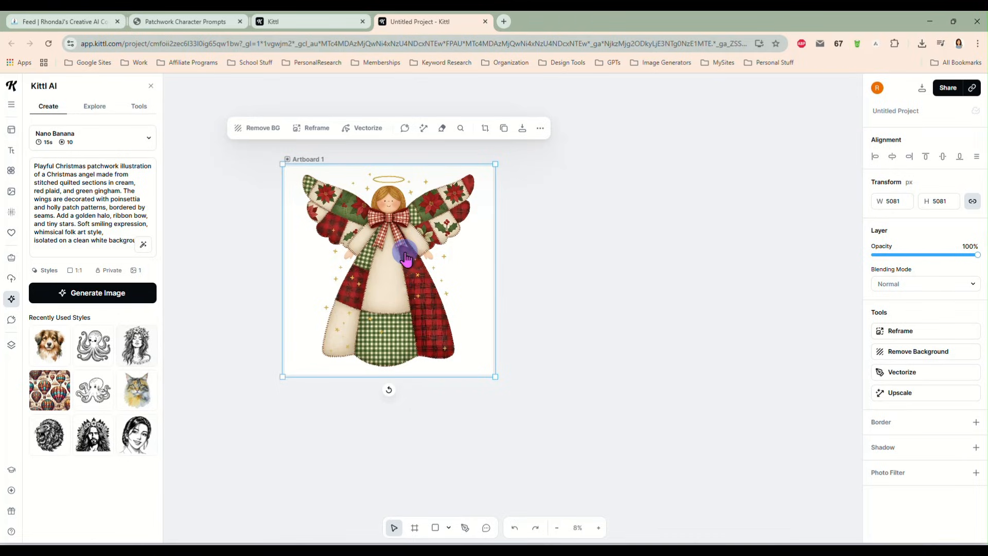
- Remove the angel image's background, then enlarge the angel to about 4377 × 4935 px and centre it on the artboard
left_click(896, 354)
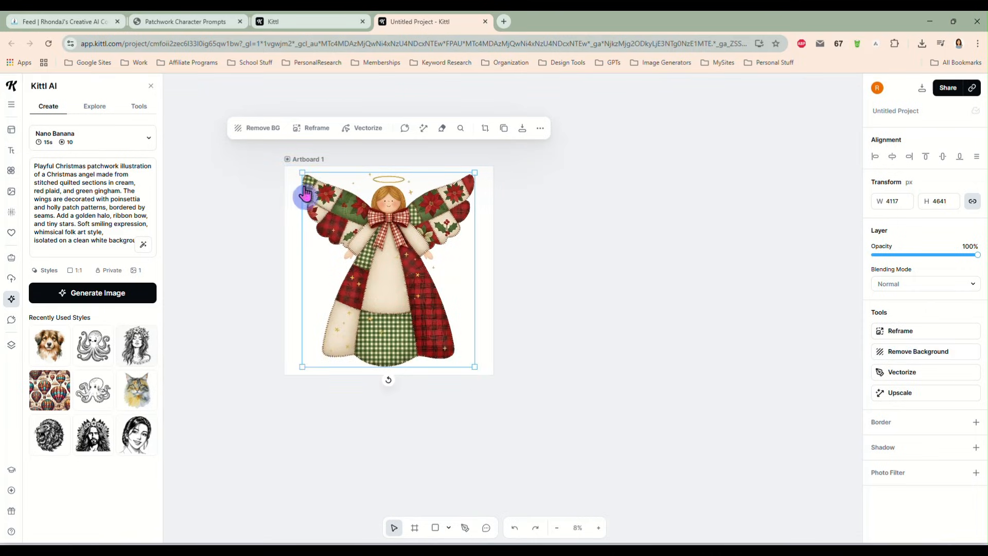
left_click_drag(302, 173, 296, 168)
left_click_drag(473, 367, 477, 372)
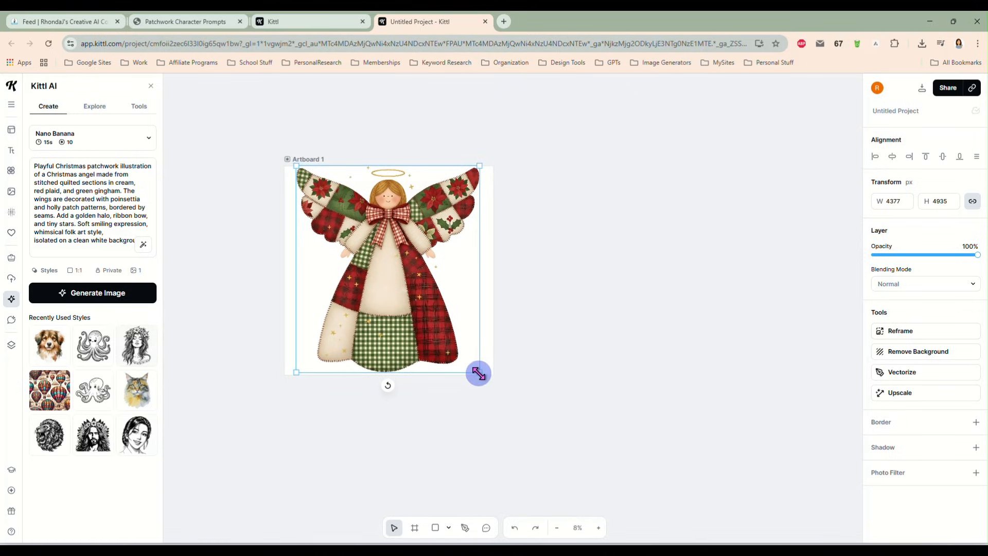
left_click_drag(399, 302, 401, 302)
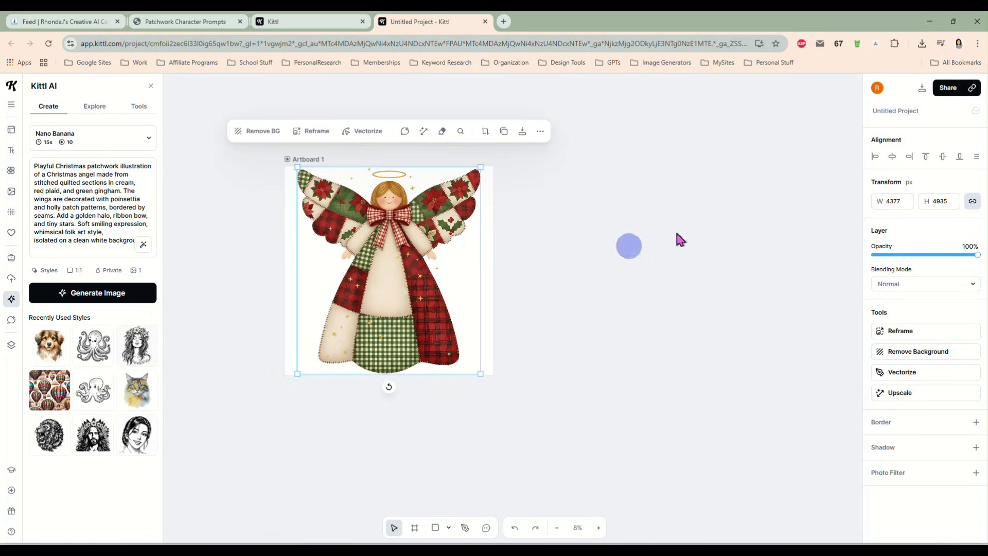
- Download Artboard 1 as a 5000 × 5000 px PNG with Remove Background and Optimize Quality enabled
left_click(922, 91)
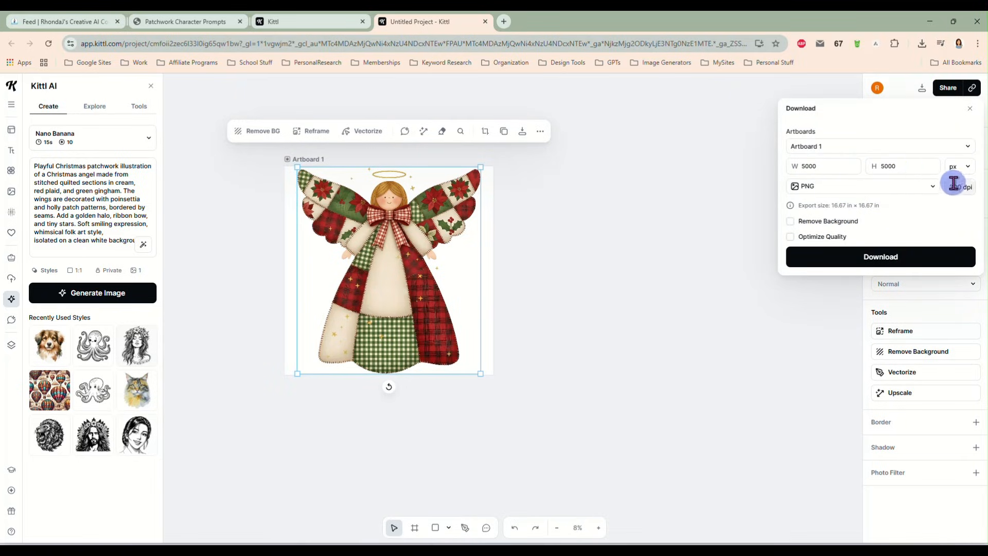
left_click(830, 223)
left_click(813, 235)
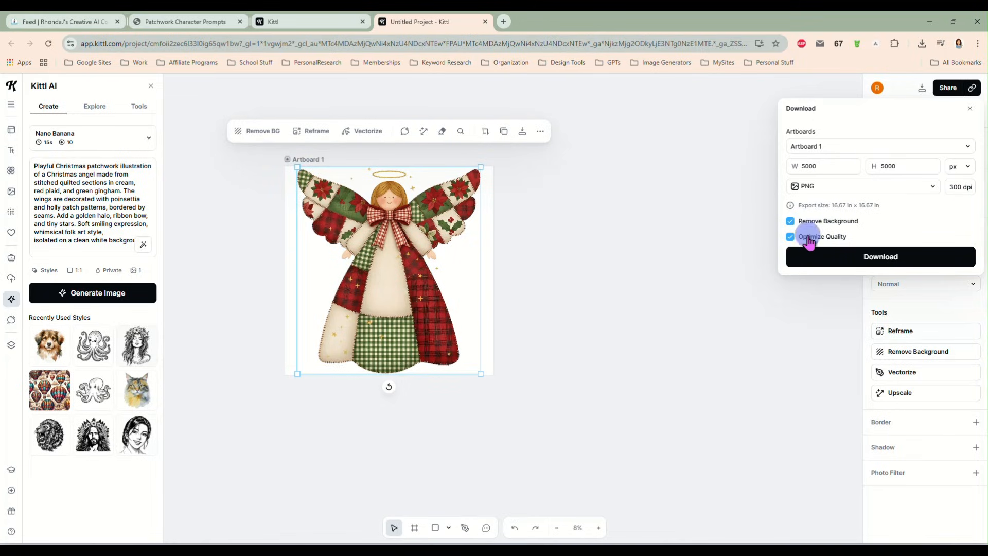
left_click(869, 260)
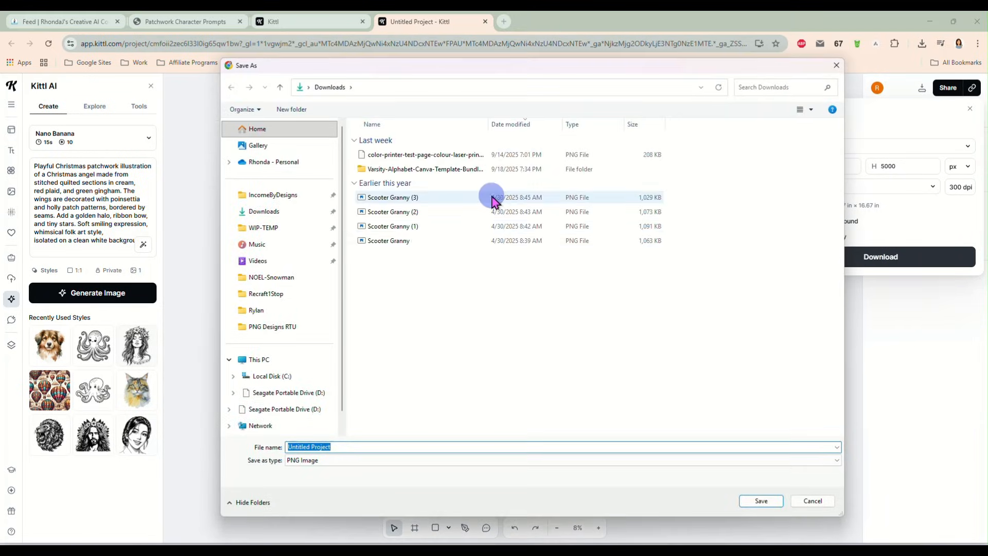
- Create a folder named PatchworkAngel inside WIP-TEMP and open it as the save location
left_click(262, 227)
left_click(292, 110)
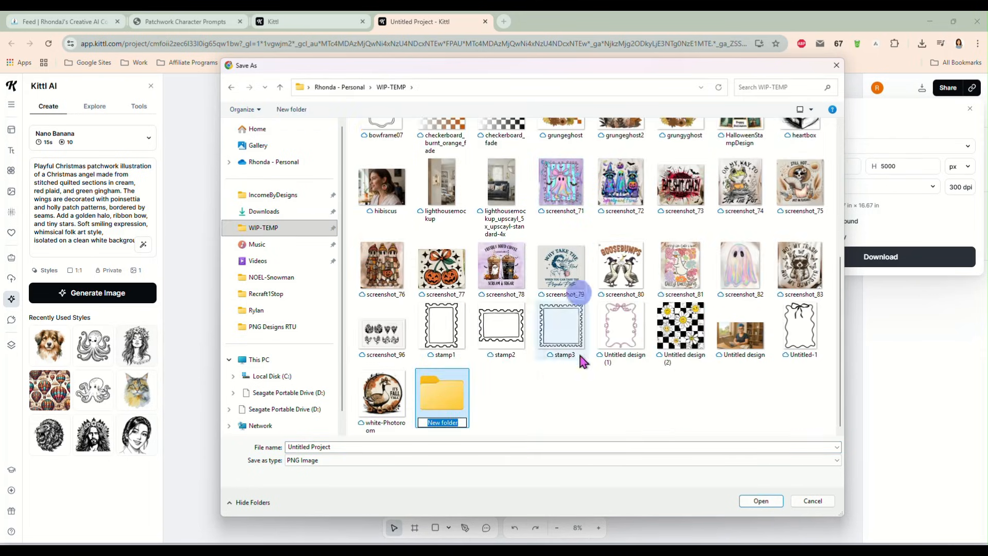
type("PatchworkAngel")
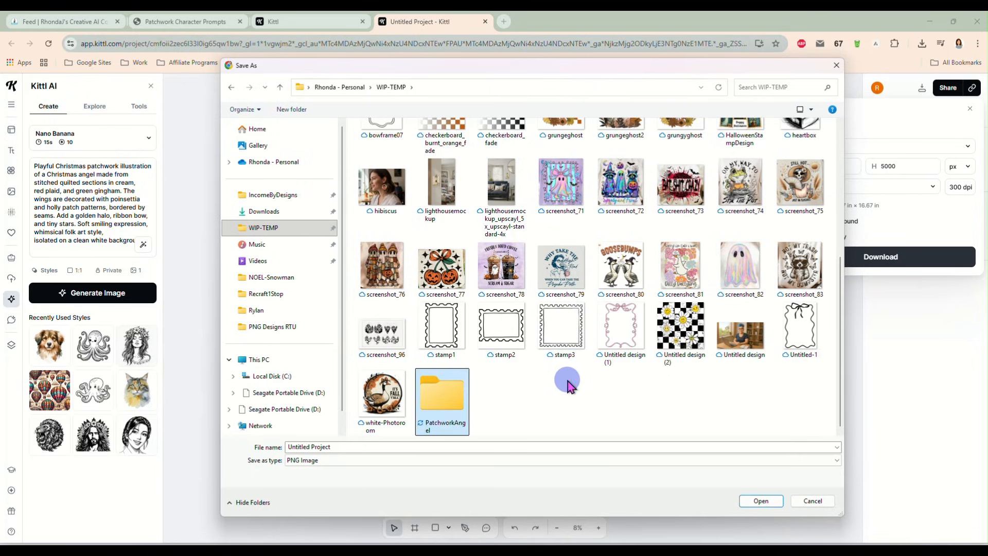
double_click(449, 394)
- Save the exported PNG as PatchworkAngel and dismiss the download settings
left_click(441, 445)
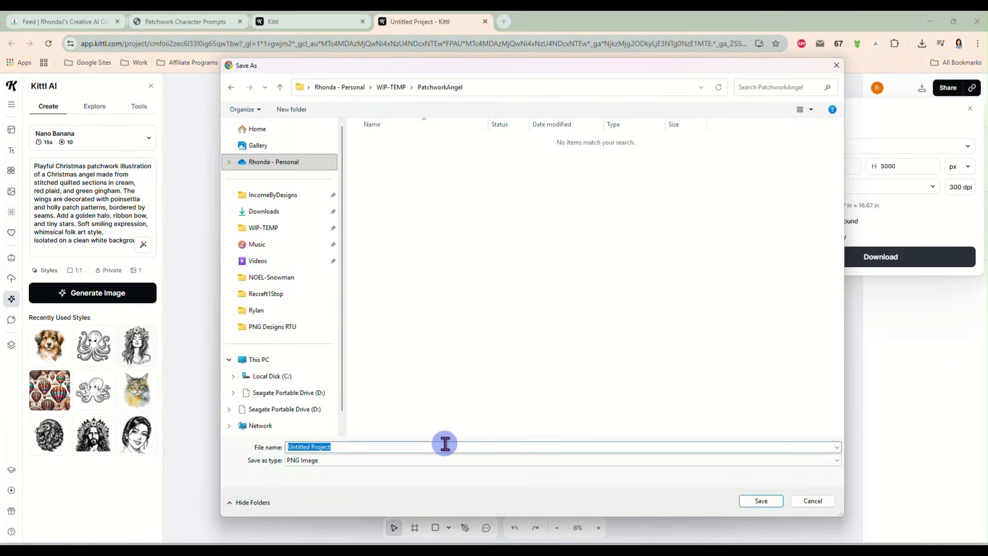
type("Patch")
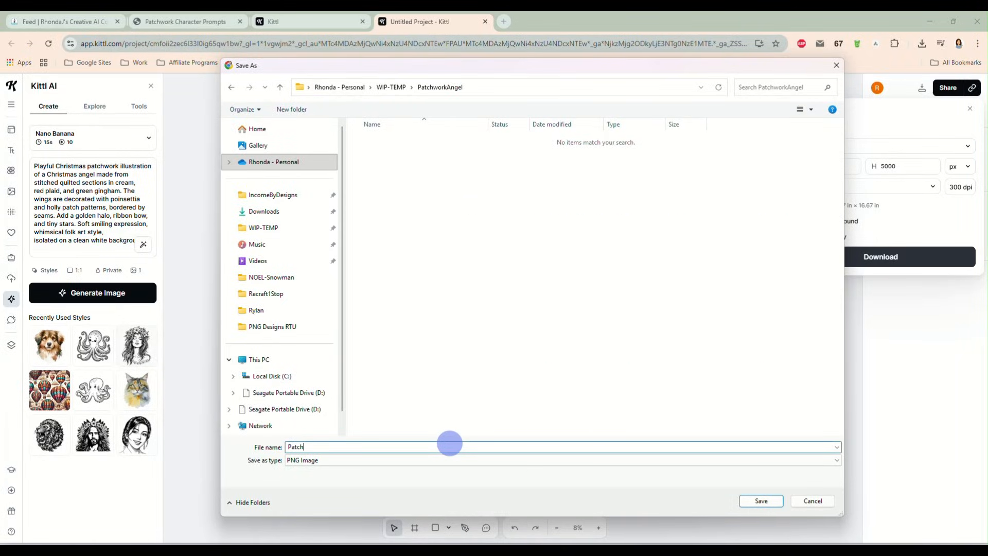
type("wof")
key("BackSpace")
type("rkAngel")
key("Return")
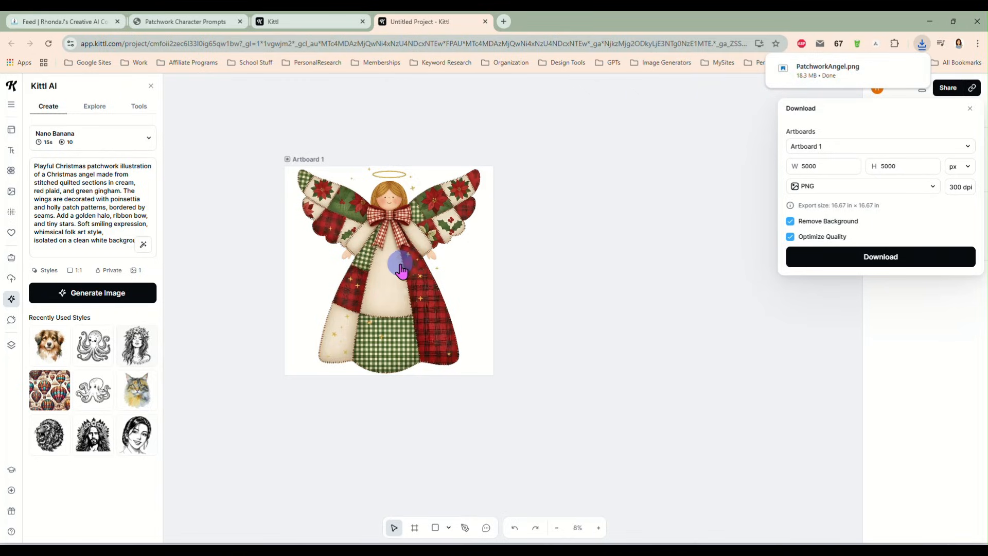
left_click(620, 229)
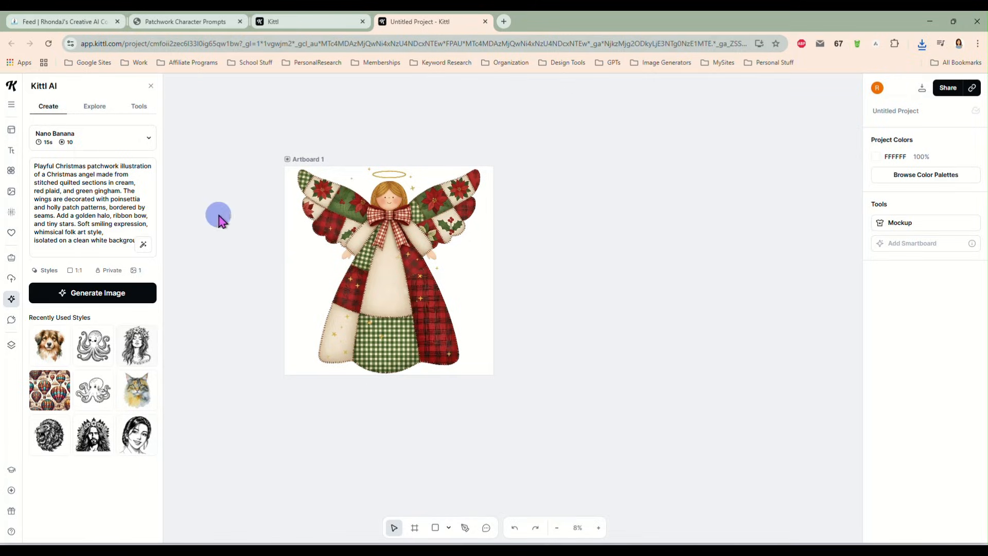
- Close Kittl AI, shift Artboard 1 to the left, and add a linked Smartboard on its right side
left_click(150, 85)
left_click(312, 159)
left_click_drag(311, 159, 222, 162)
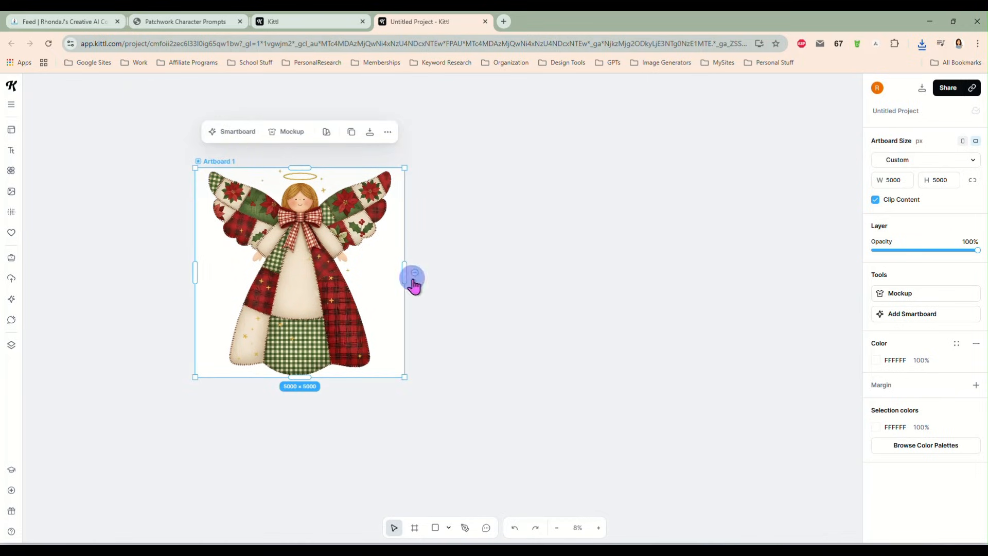
mouse_move(414, 277)
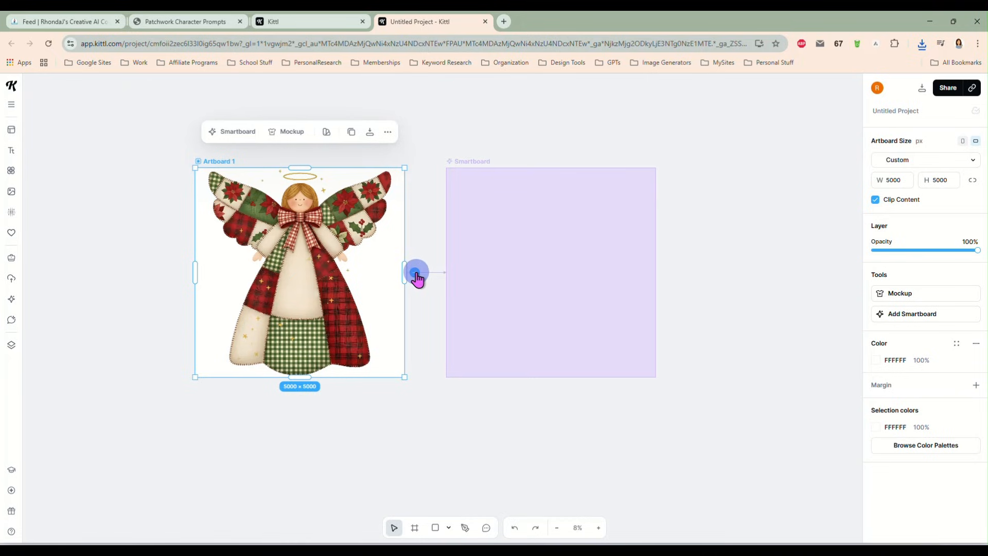
left_click(416, 273)
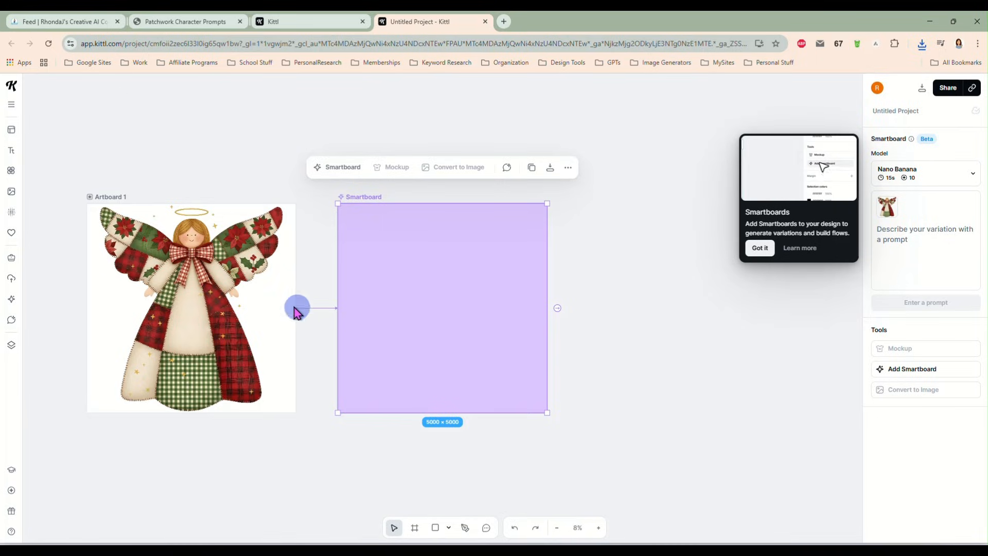
- Add a second and a third Smartboard linked to Artboard 1
left_click(115, 196)
left_click(307, 308)
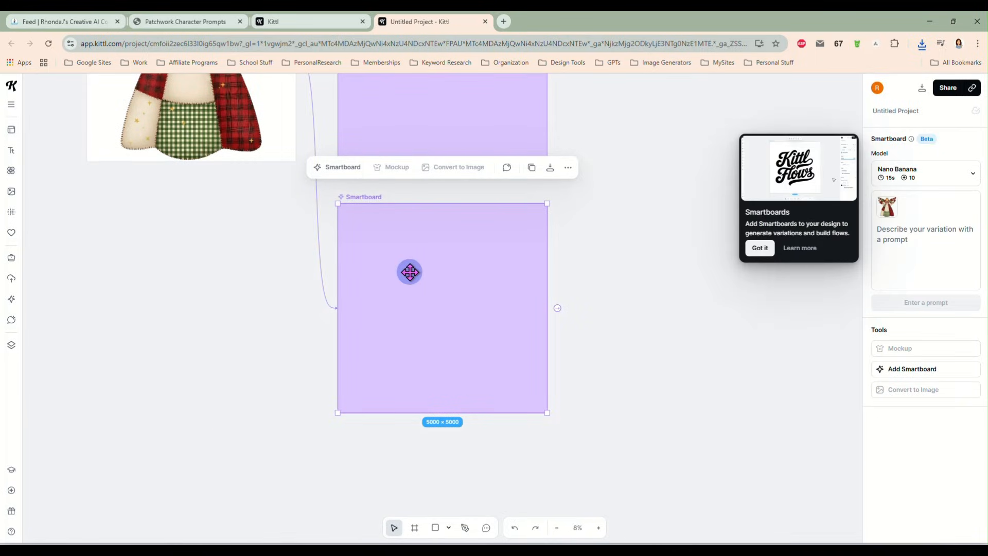
scroll(409, 271, "down", 3)
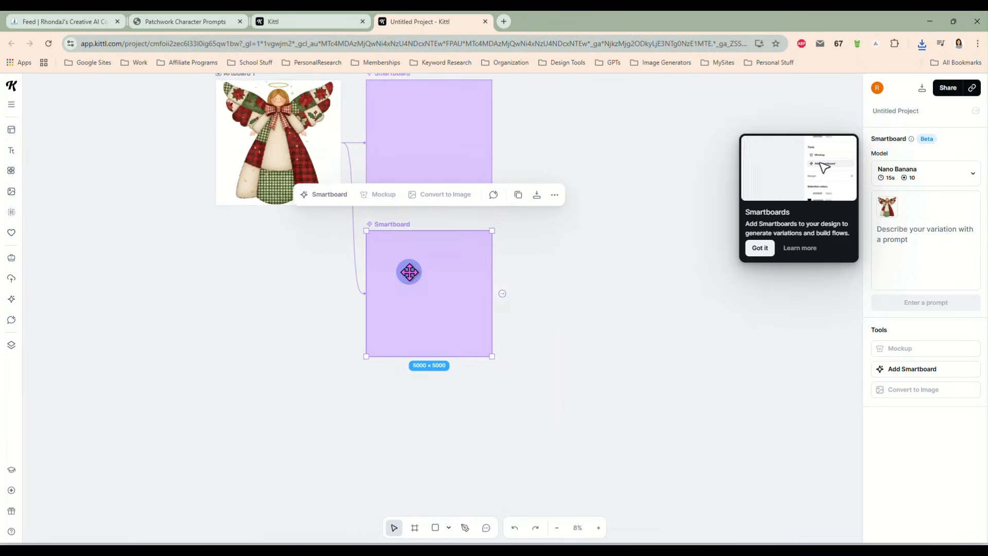
left_click(530, 271)
mouse_move(535, 266)
left_mouse_down()
mouse_move(604, 291)
mouse_move(535, 264)
left_mouse_up()
left_click_drag(605, 310, 587, 383)
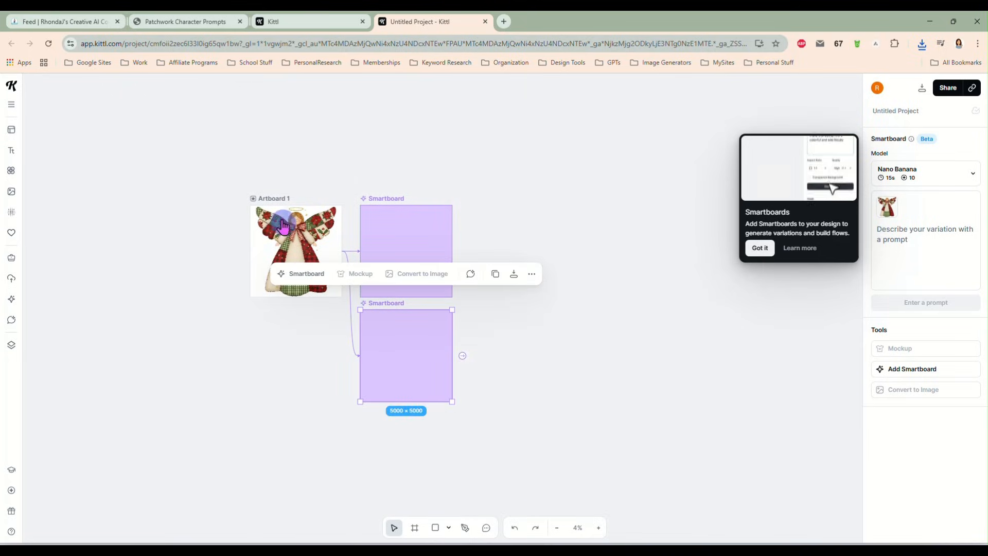
left_click(270, 195)
left_click(353, 254)
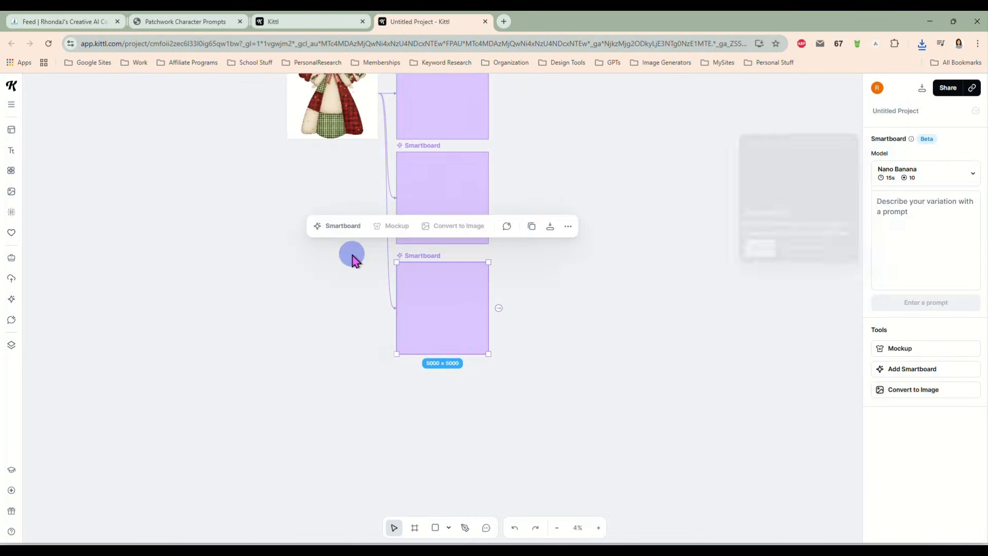
scroll(530, 304, "up", 2)
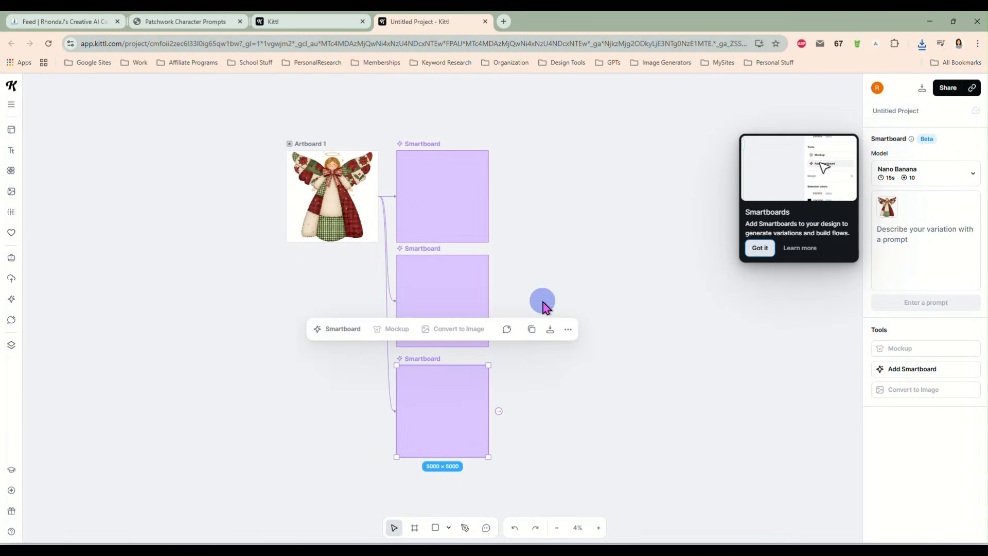
- Link a fourth and a fifth Smartboard to Artboard 1 for further variations
left_click(337, 157)
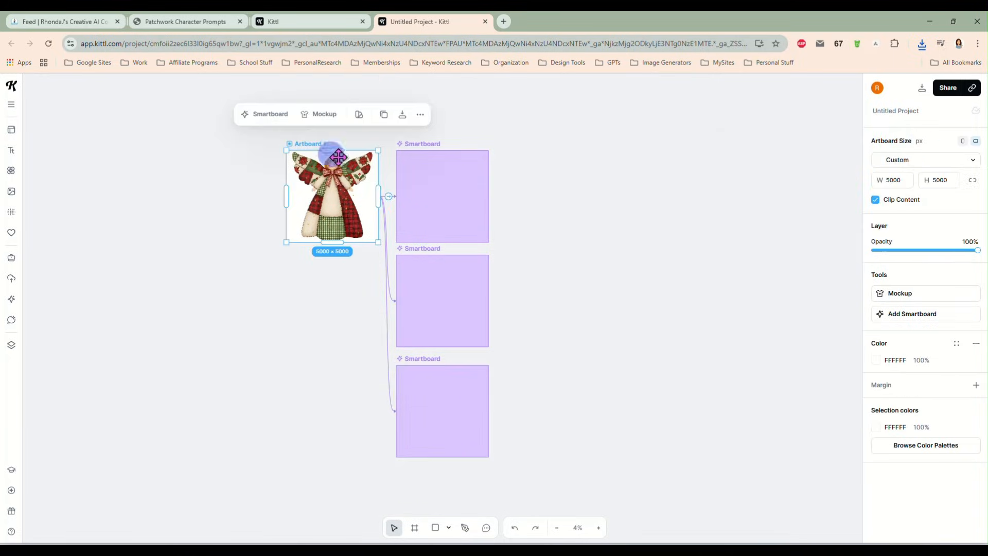
left_click(388, 196)
scroll(525, 319, "up", 2)
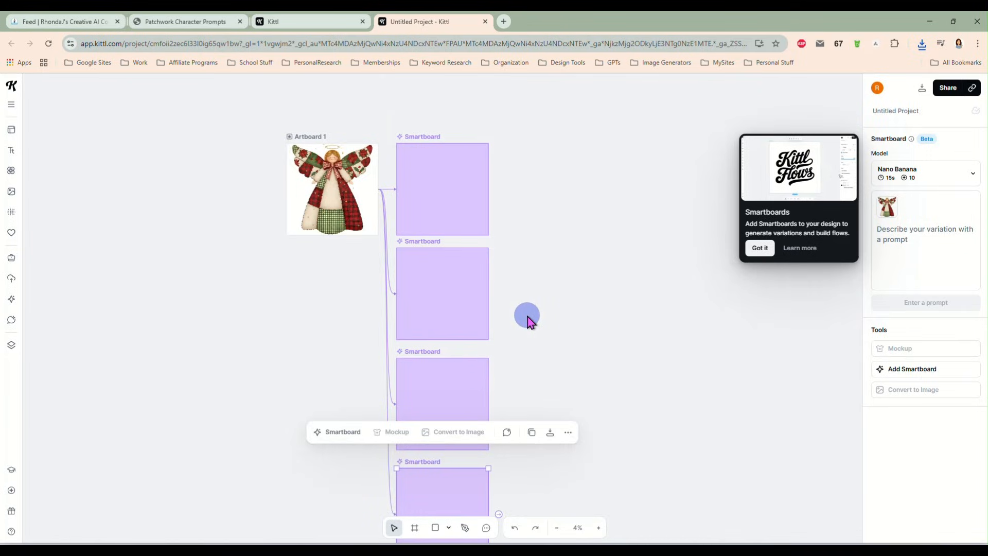
scroll(526, 320, "down", 2)
scroll(526, 320, "down", 3)
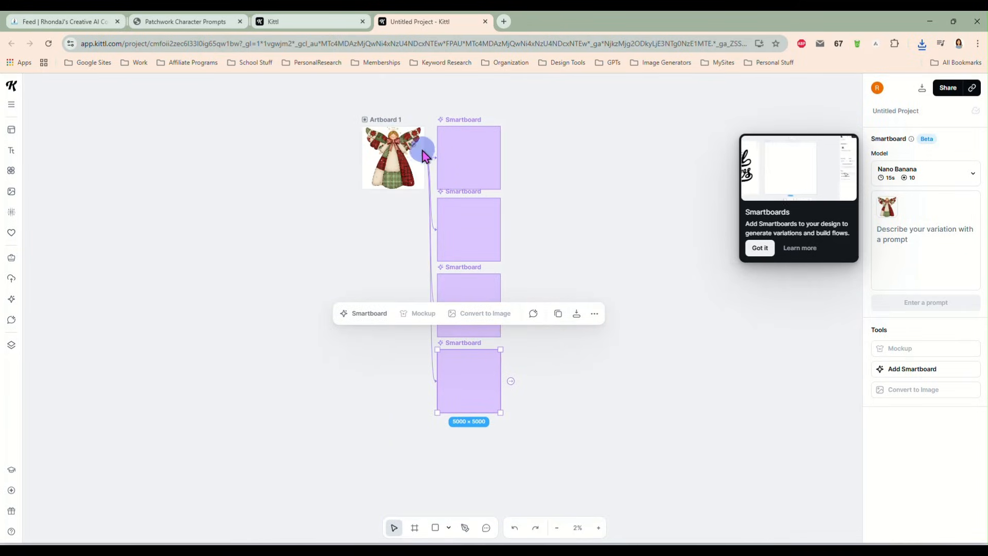
left_click(384, 118)
left_click(427, 153)
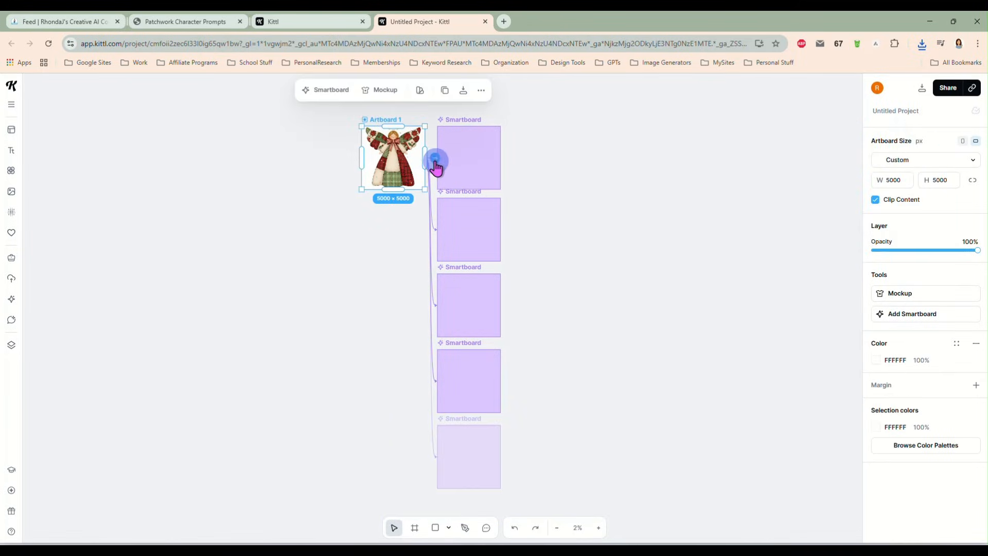
scroll(533, 318, "up", 3)
- Arrange the five Smartboards around Artboard 1: one above, one below, and three in a column on its right side
left_click_drag(453, 214, 377, 131)
left_click_drag(437, 270, 439, 123)
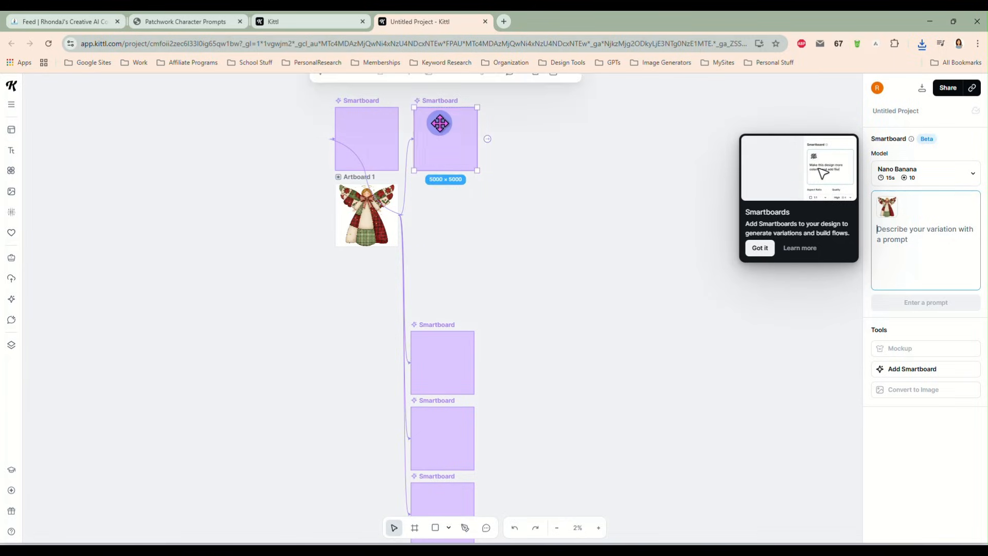
left_click_drag(440, 347, 444, 201)
left_click_drag(441, 434, 443, 287)
left_click_drag(452, 500, 379, 279)
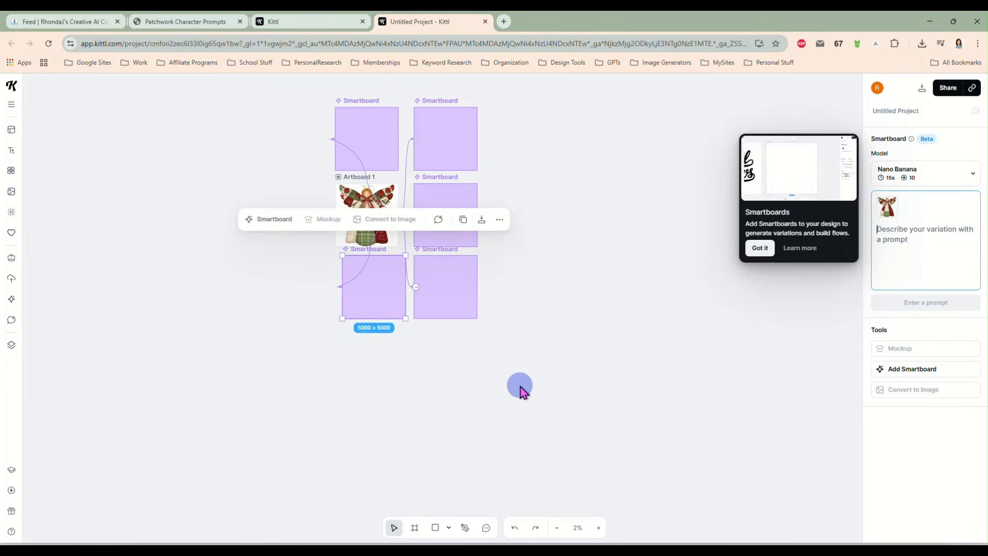
left_click(521, 387)
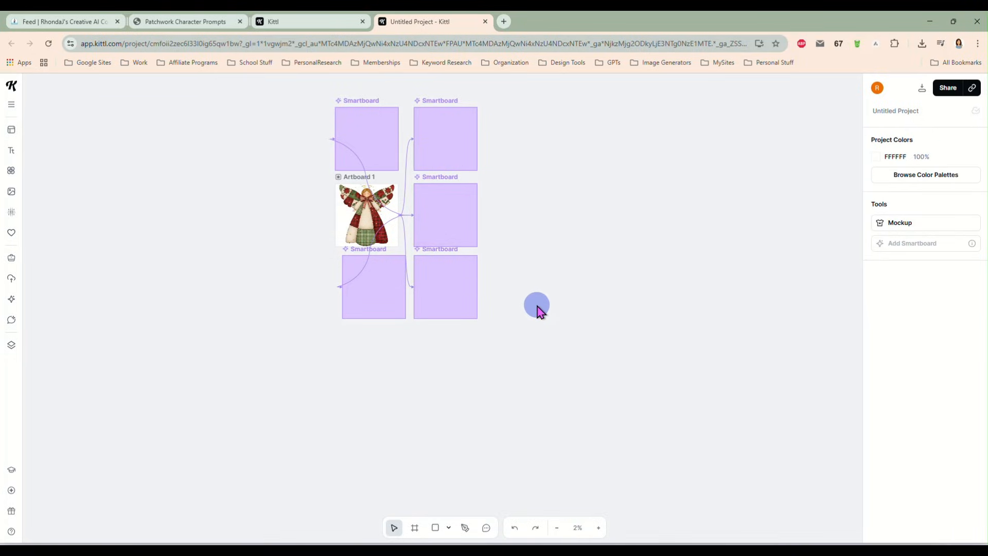
- Select the Smartboard above Artboard 1, dismiss the Smartboards tip and review the available models, keeping Nano Banana
scroll(537, 307, "up", 2)
scroll(538, 306, "up", 1)
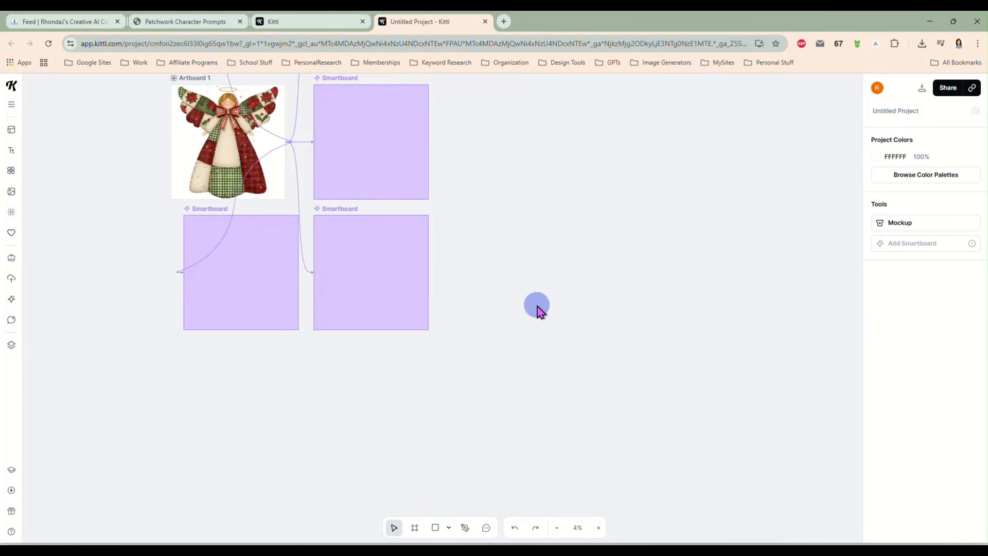
left_click_drag(554, 322, 715, 461)
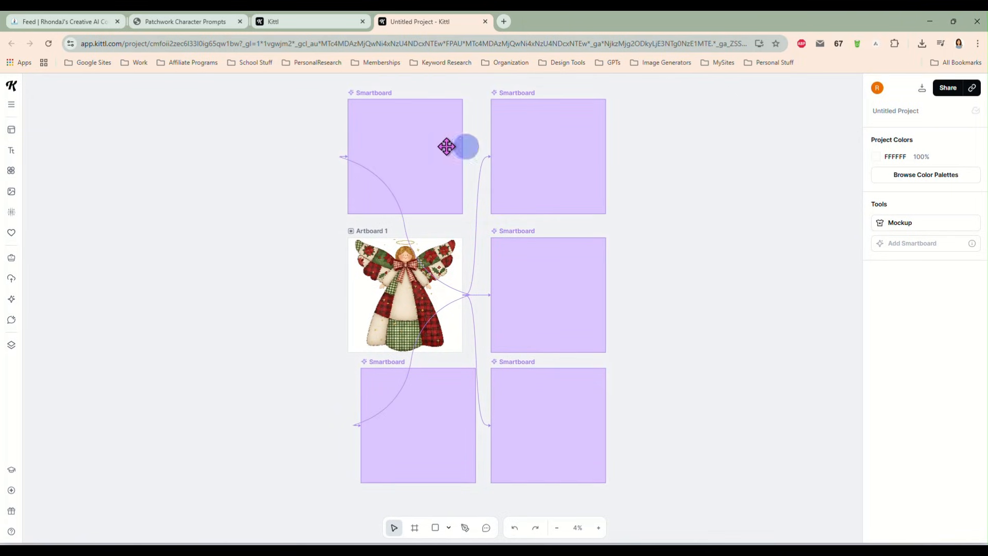
left_click(410, 145)
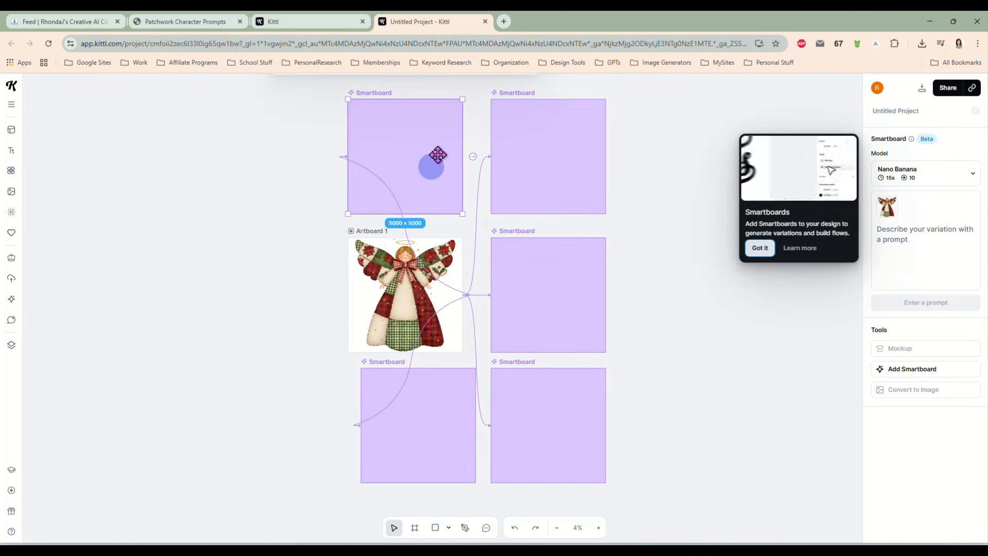
left_click(766, 248)
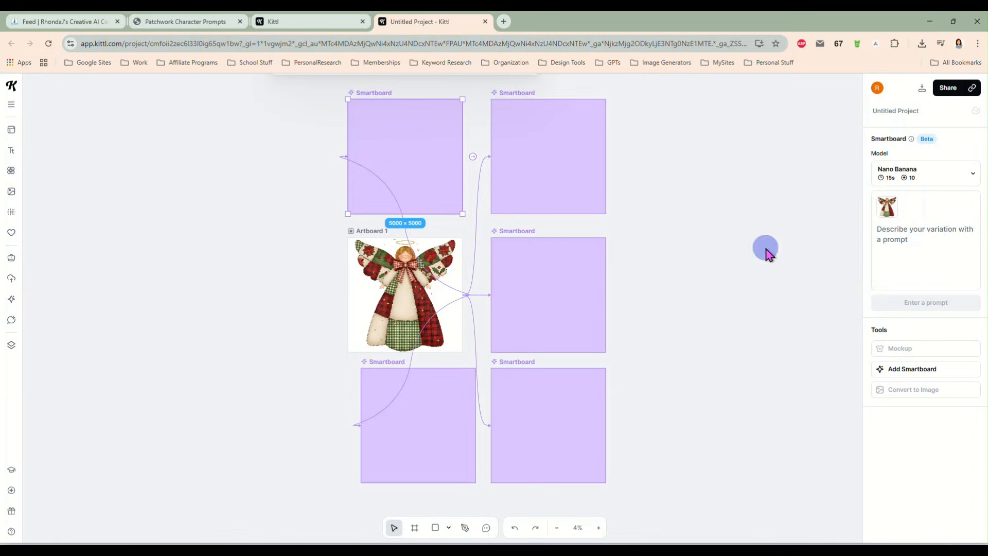
left_click(938, 175)
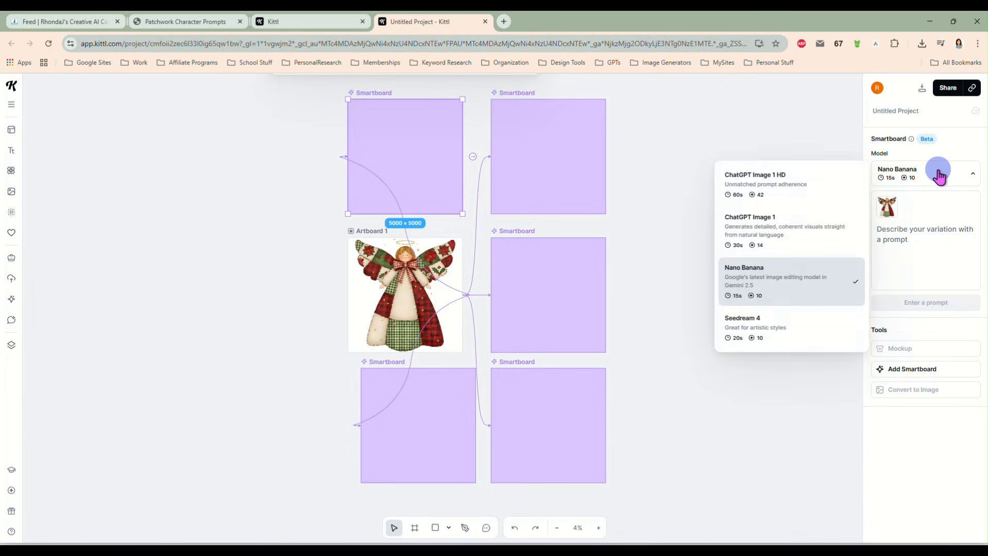
left_click(938, 175)
- Prompt and generate "take this design create a lifestyle mockup of a woman wearing a oversized sweatshirt, holiday vibes, close up view of the shirt and design."
left_click(918, 239)
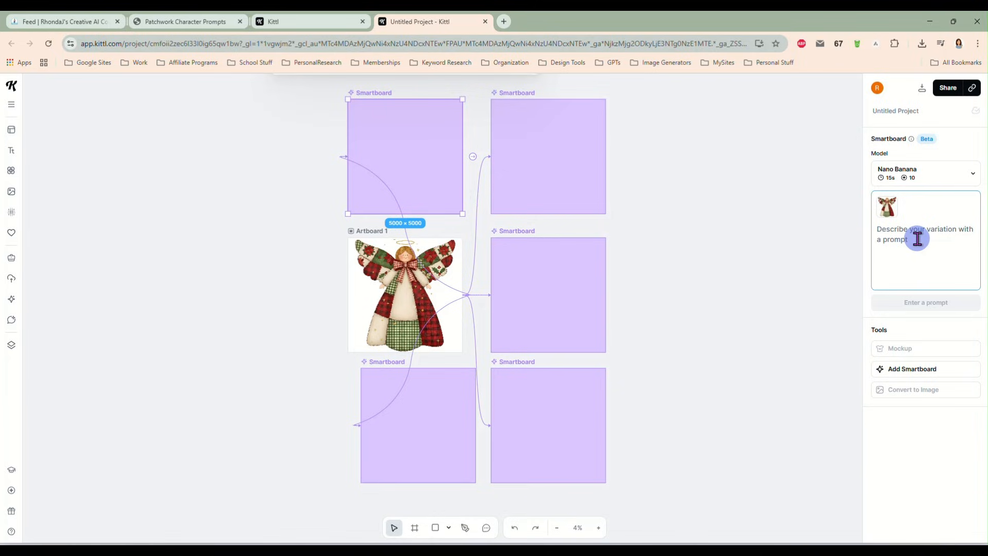
type("take this design c")
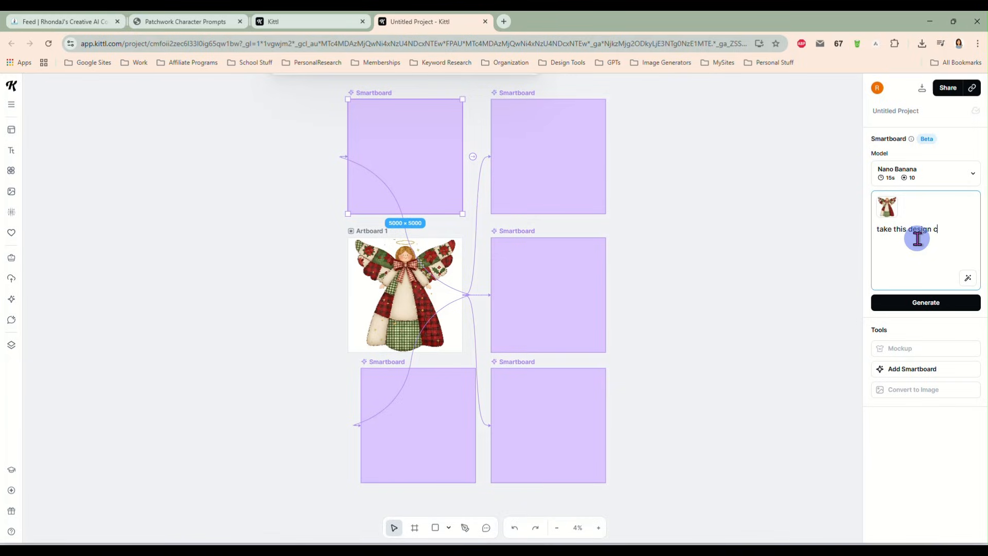
type("s")
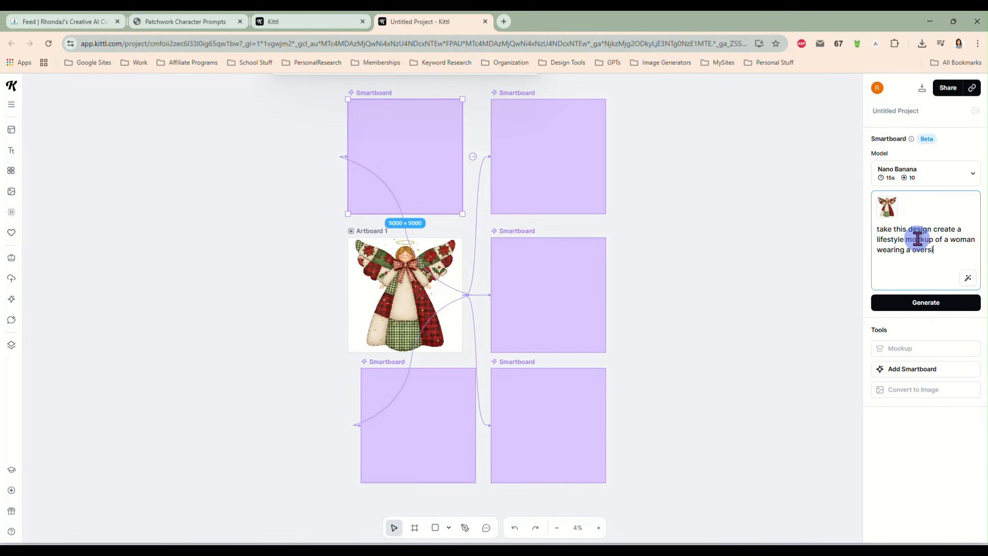
type("tsh")
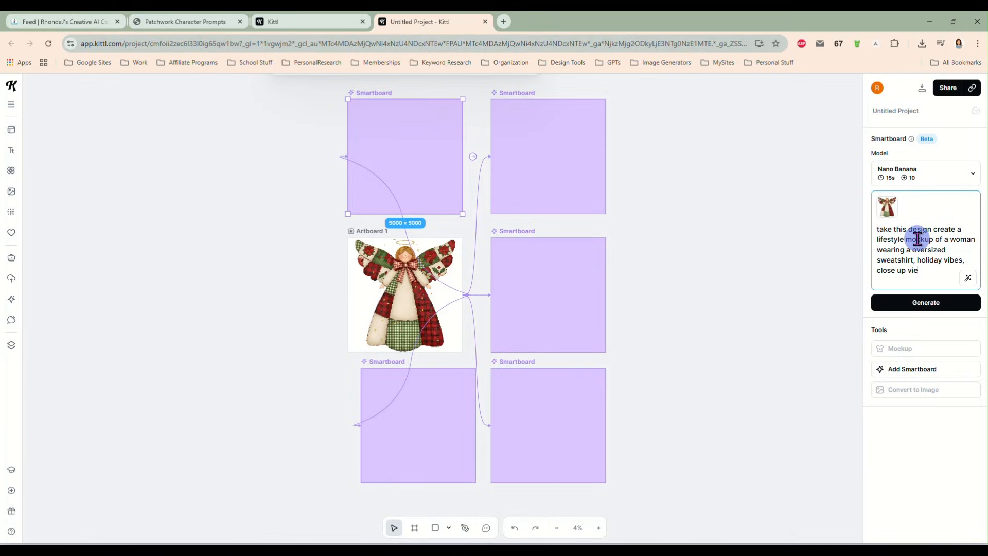
type("t and design.")
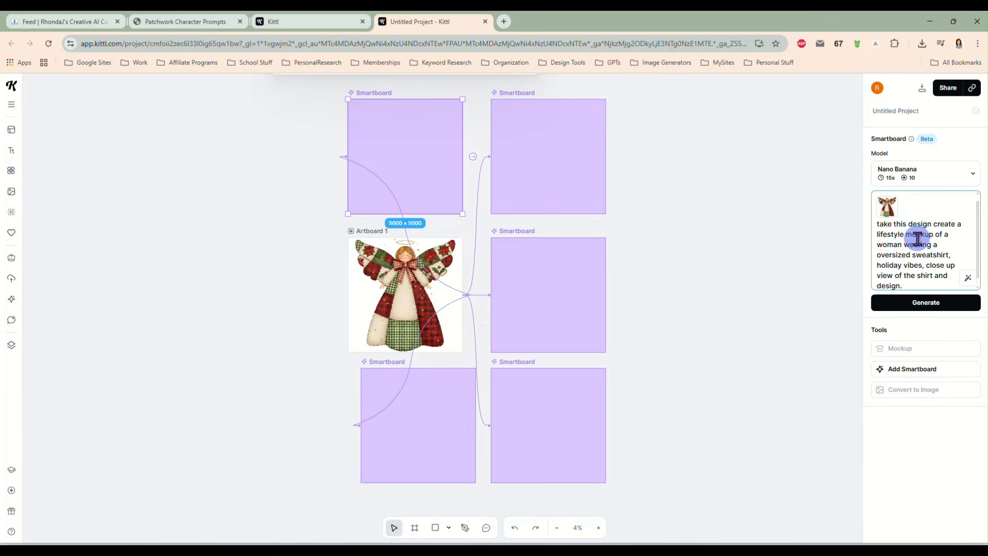
key("Return")
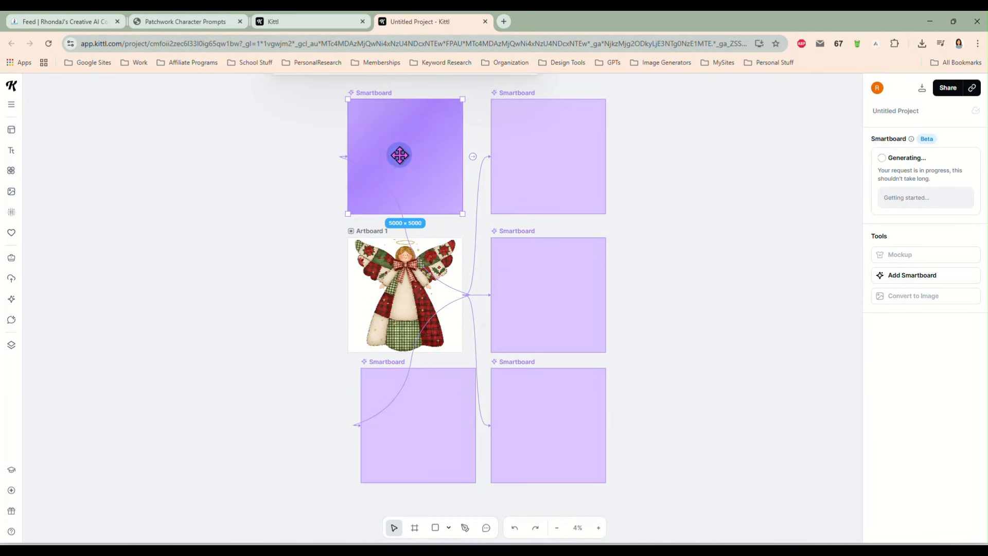
- Start the prompt of the Smartboard at the upper right of the layout with "create a lifestyle"
left_click(556, 164)
left_click(894, 241)
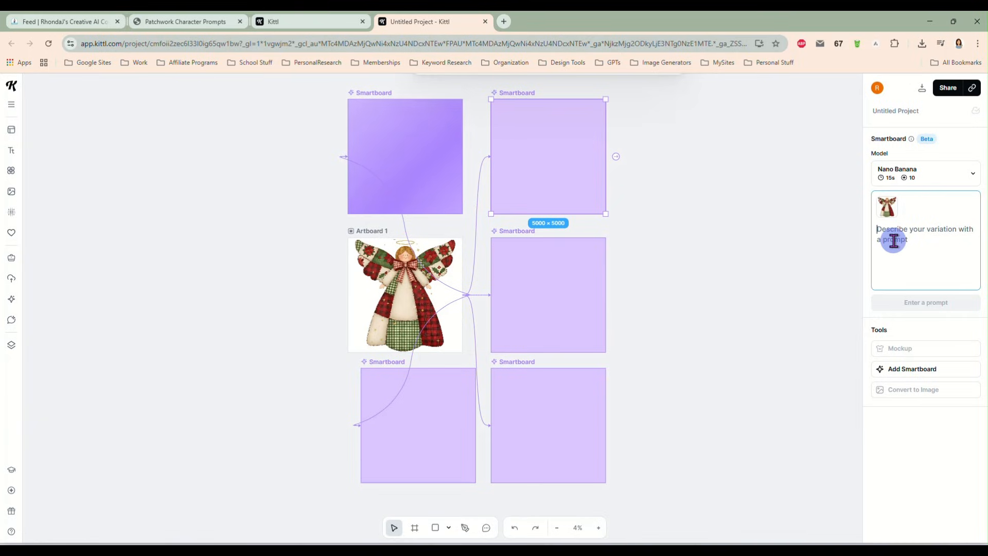
left_click(405, 146)
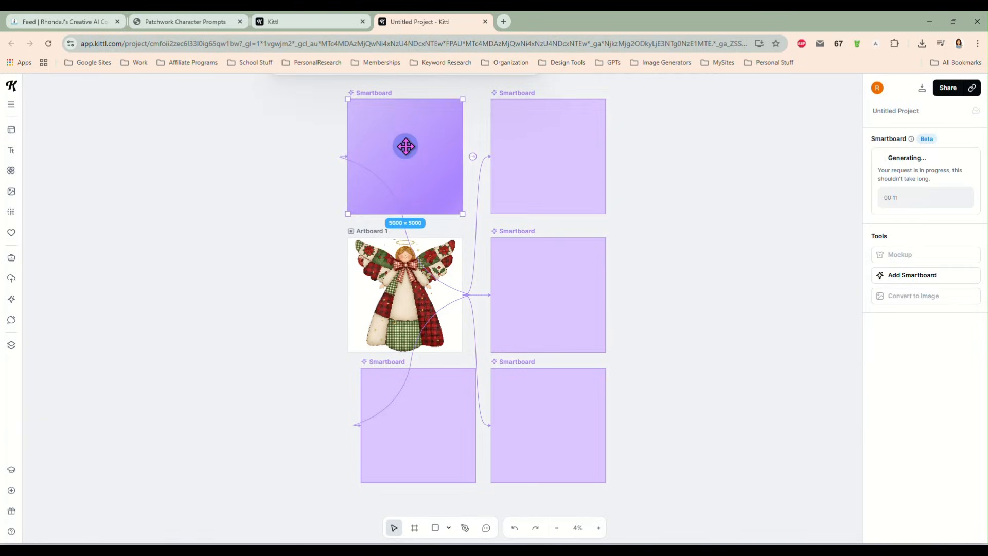
left_click(560, 163)
left_click(921, 239)
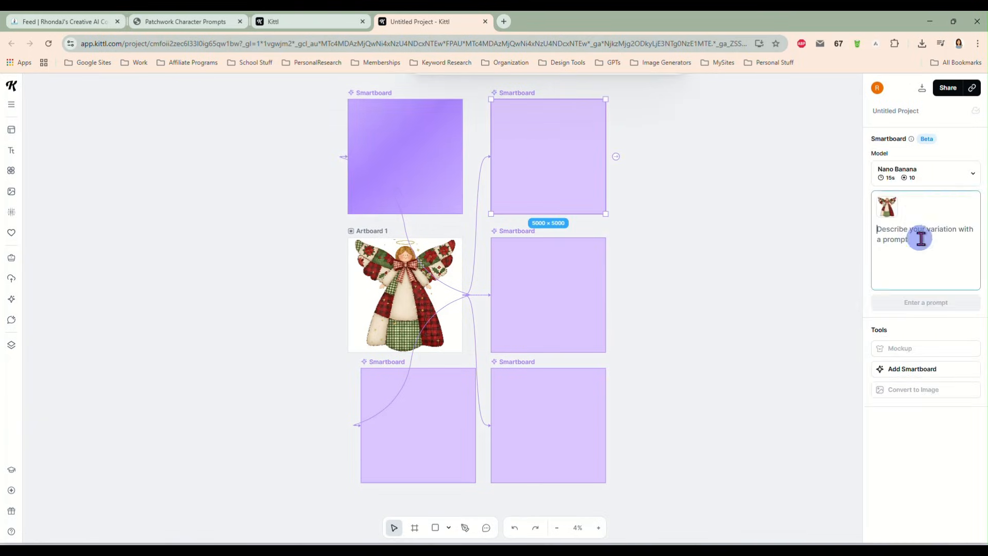
type("creat")
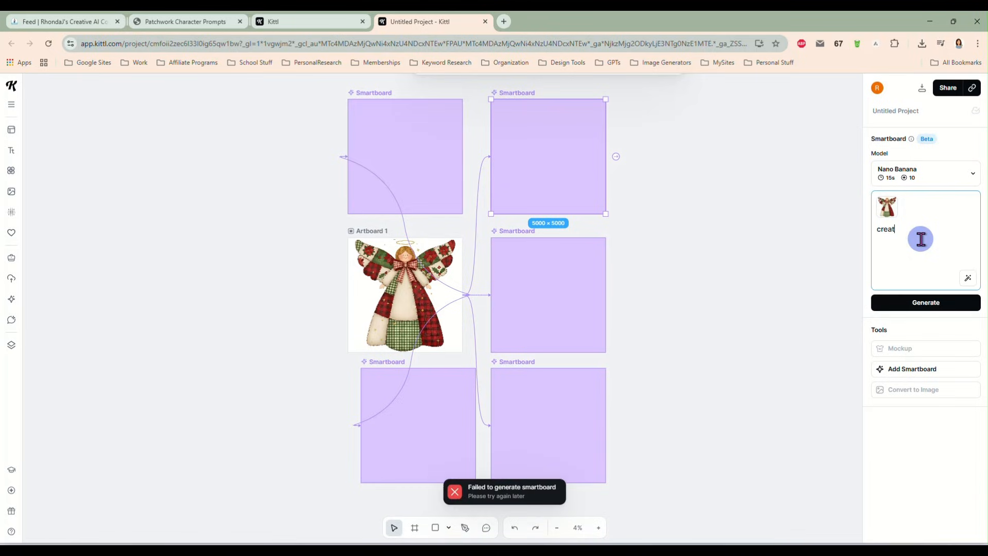
type("e a lifestyle")
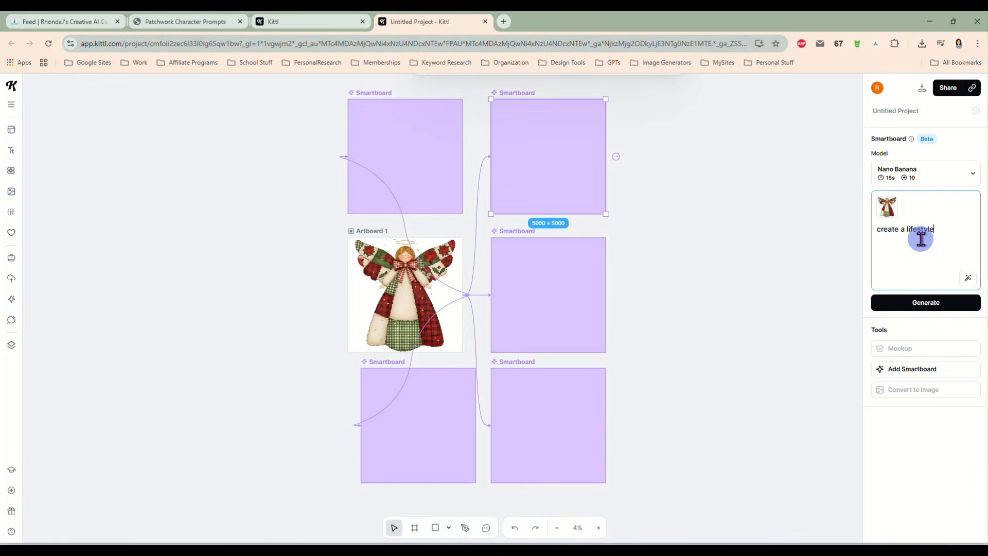
- Generate the sweatshirt mockup again in the Smartboard above Artboard 1 with the same prompt
left_click(392, 154)
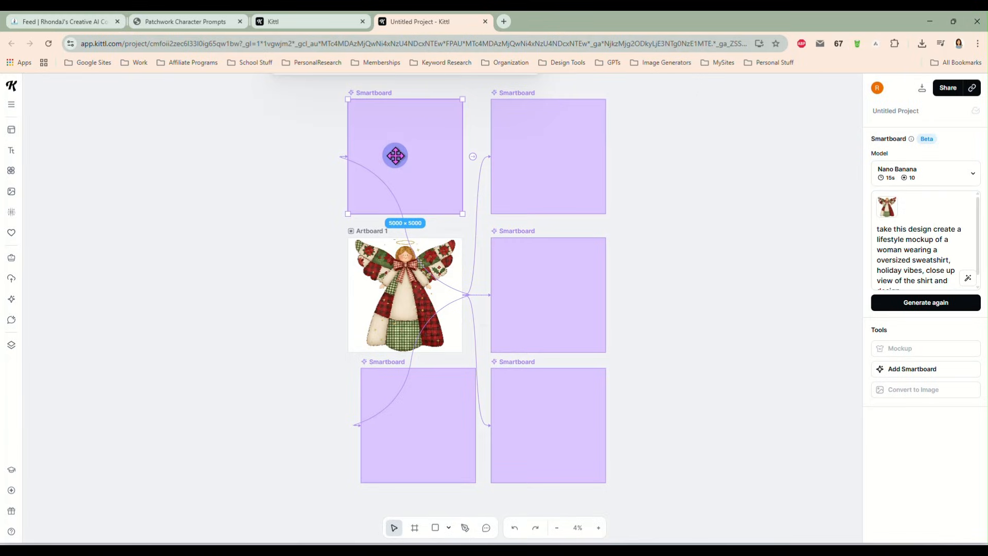
left_click(926, 302)
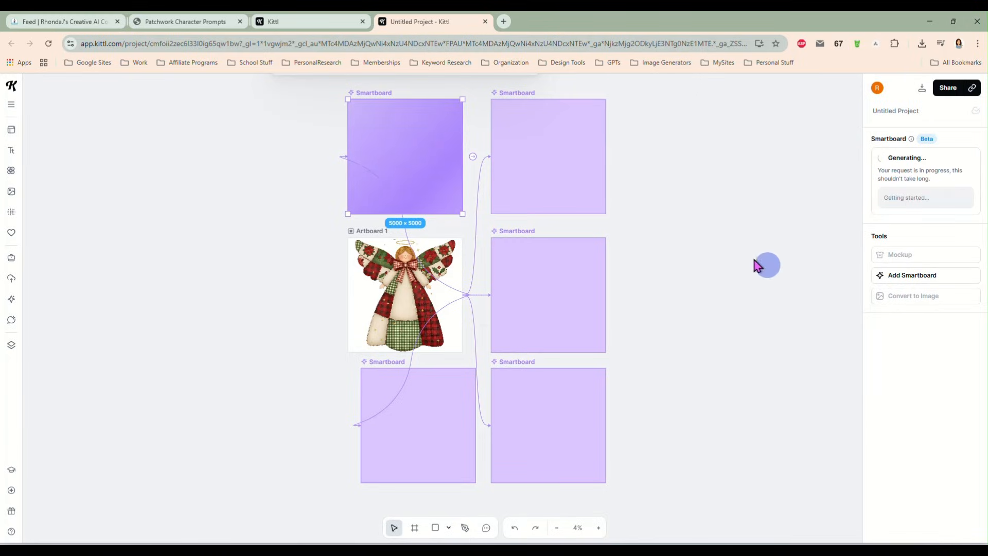
- Complete the upper-right Smartboard's prompt with "mockup of a young child wearing a t'shirt in a cozy christmas living room, close up of the shirt and design"
left_click(575, 146)
left_click(942, 236)
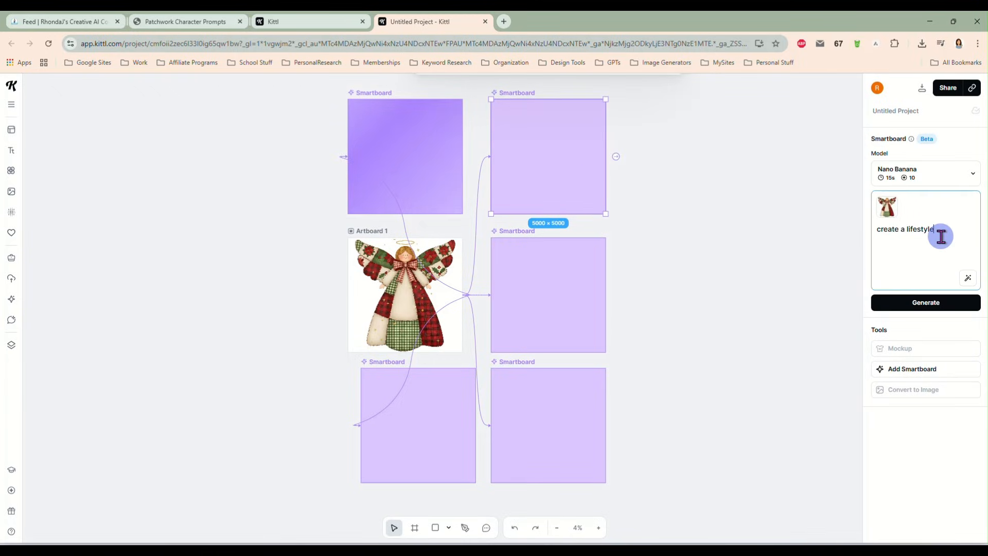
type("mockup of")
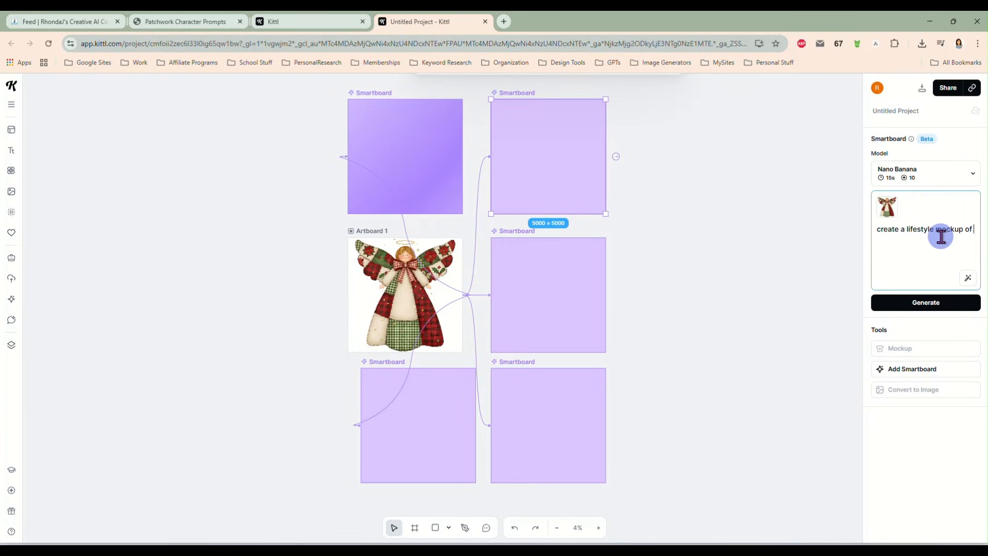
type(" a young child wearing")
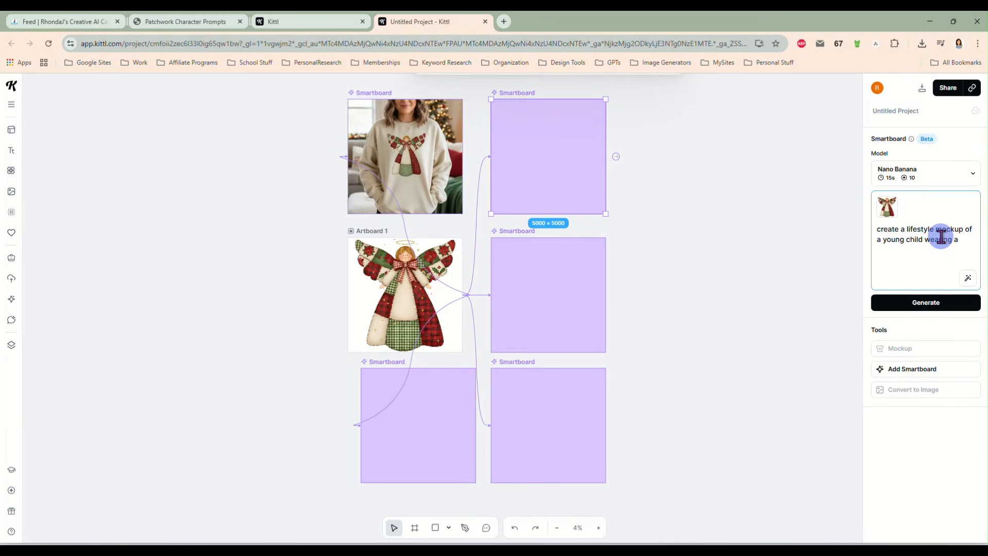
type("a t'shirt")
type("ing room, close up of the shirt and design")
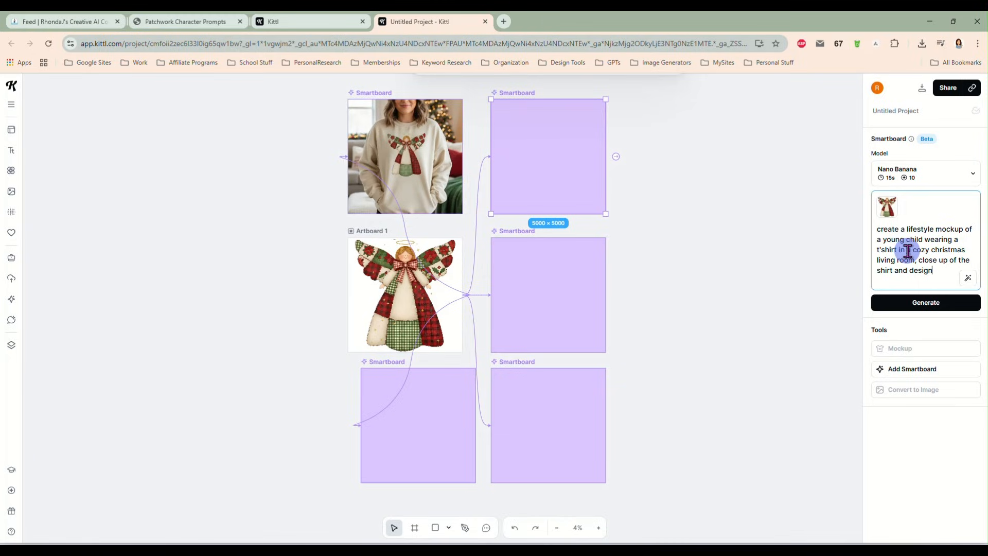
- Replace "a cozy christmas living room" in the child's shirt prompt with "front of a Christmas tree" and generate the mockup
left_click_drag(907, 250, 915, 259)
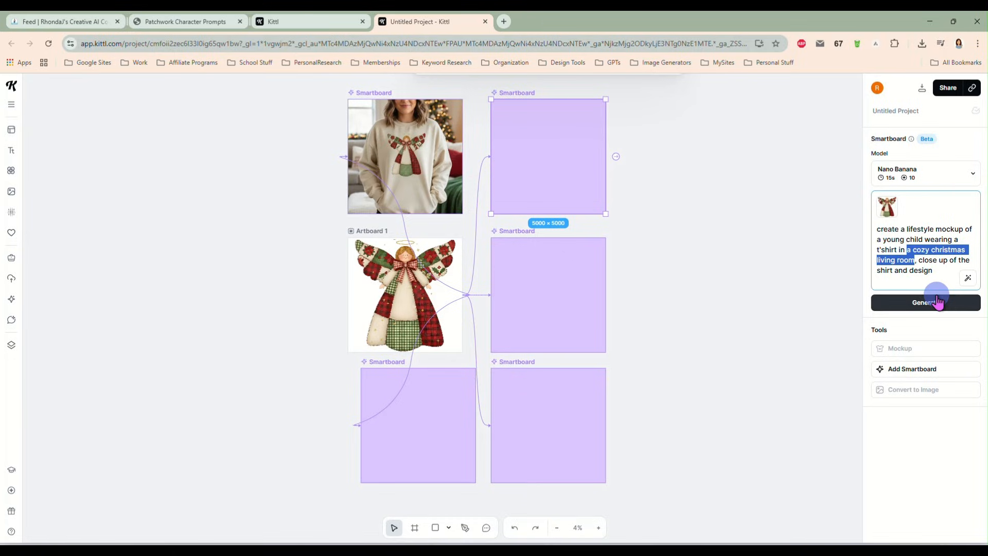
type("front")
type(" of a Chris")
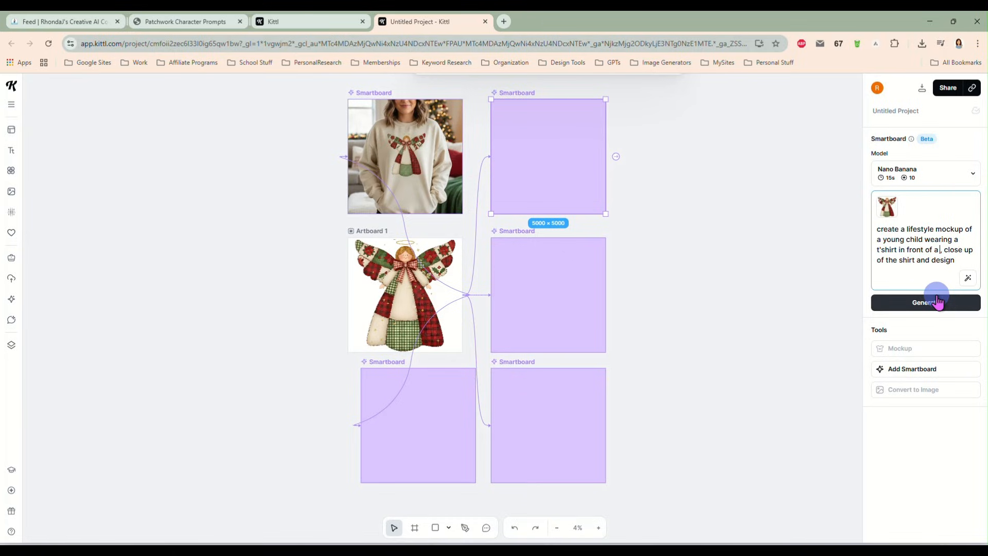
type("tmas tree")
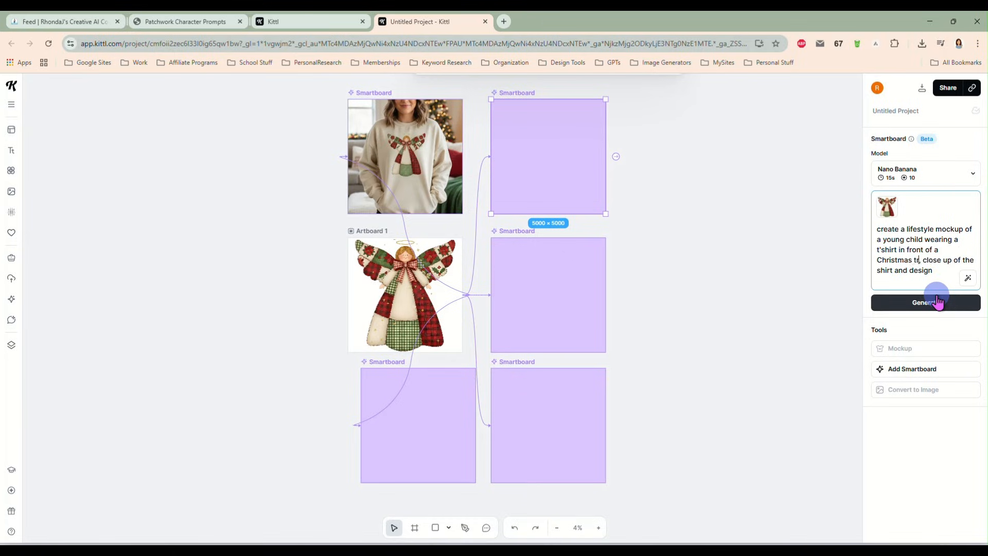
left_click(933, 302)
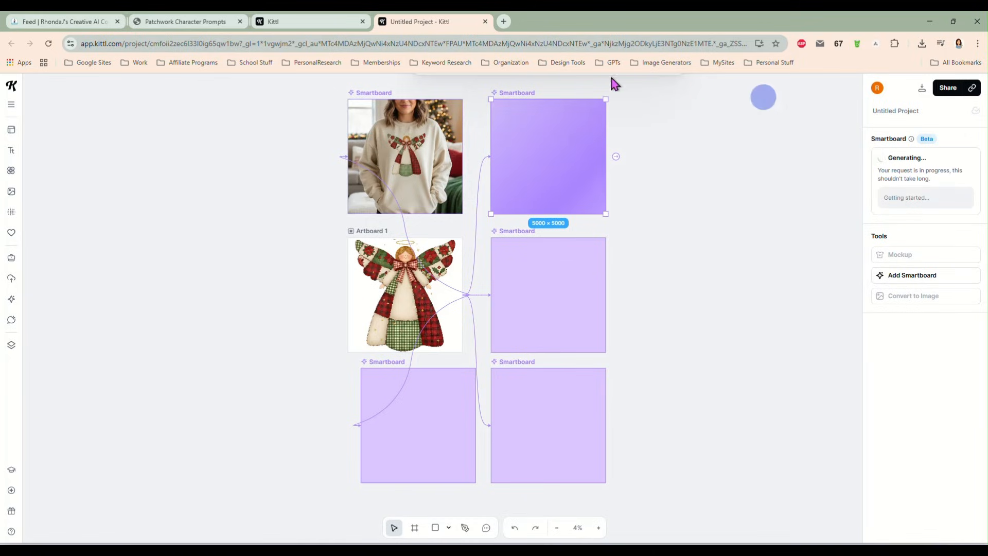
- In the Smartboard beside Artboard 1, generate "create a lifestyle mockup of this design on a throw pillow on a cozy couch, Christmas vibes"
left_click(553, 288)
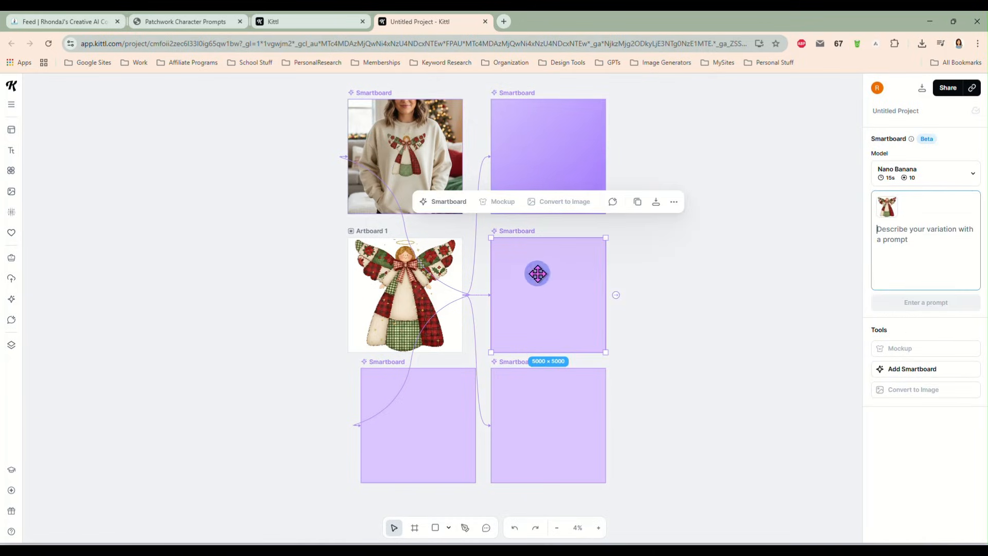
left_click(903, 237)
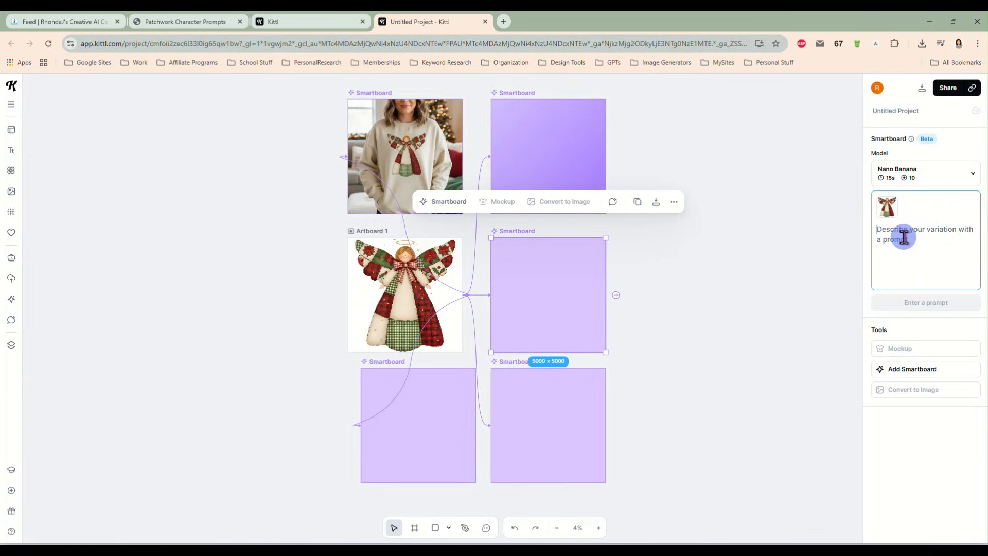
type("creat")
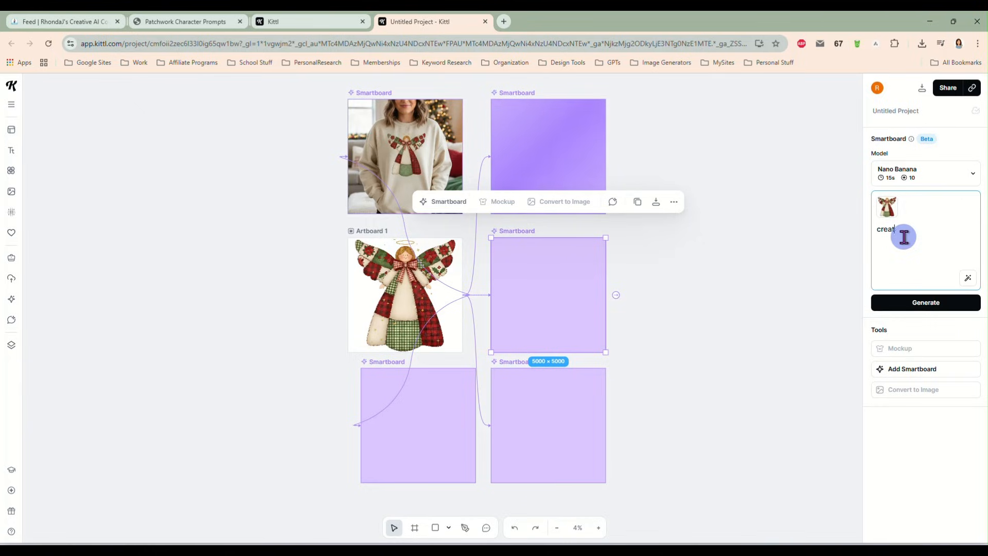
type("e a lifestyle")
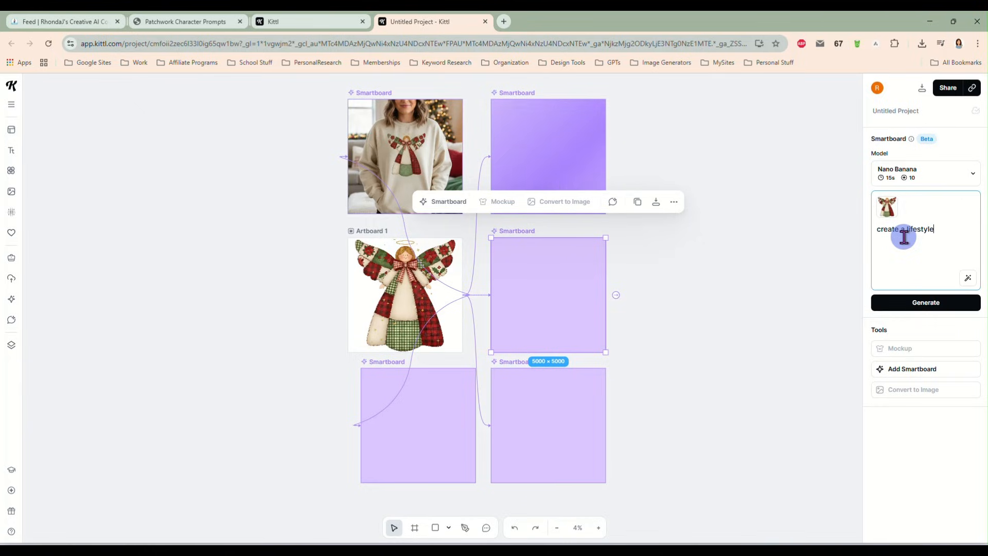
type(" mockup of this design on a throw pillow on a cozy couch,")
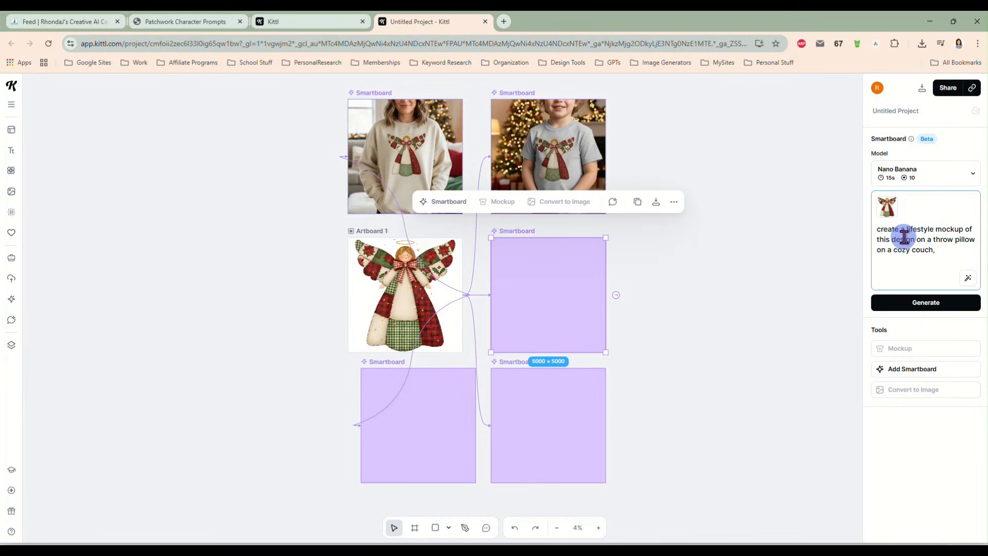
type("Christmas vibes")
key("Return")
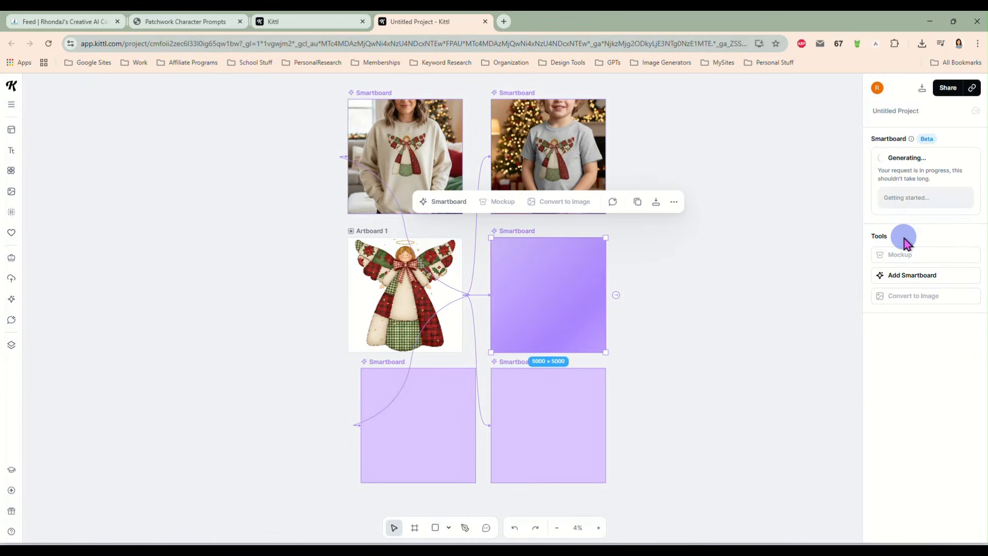
- In the lower-right Smartboard, generate "create a lifestyle mockup of this design on a white coffee mug on a rustic wooden table, holiday vibes."
left_click(539, 416)
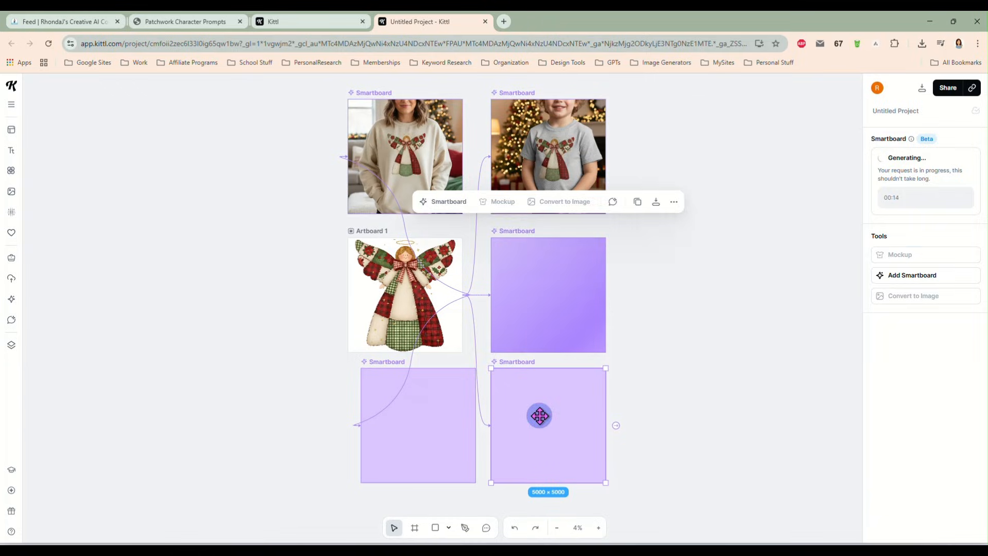
left_click(928, 237)
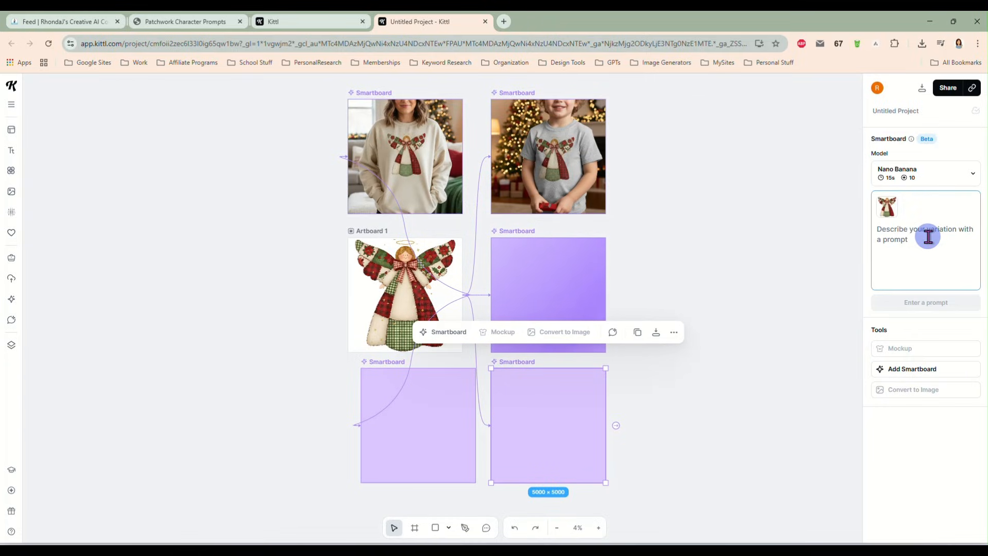
type("create a life")
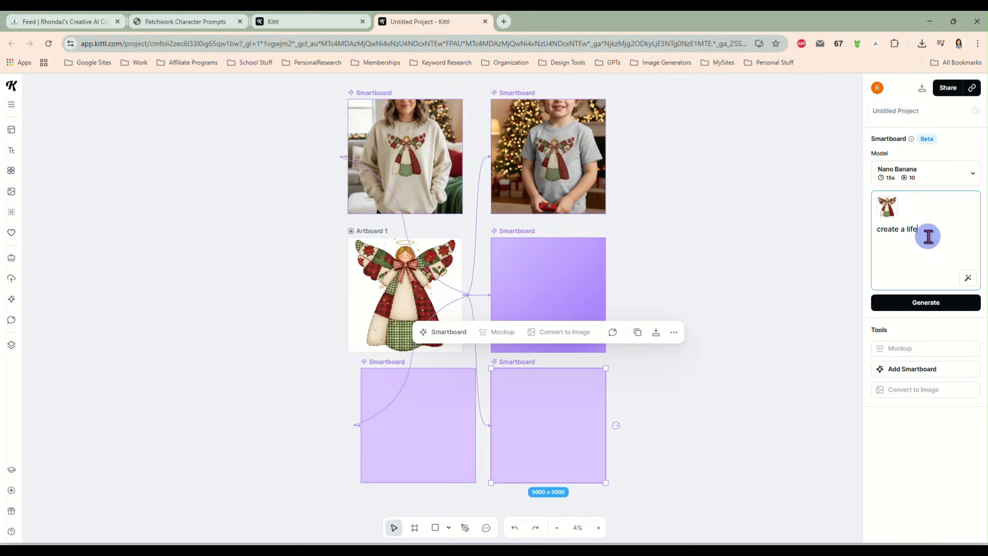
type("style mockup")
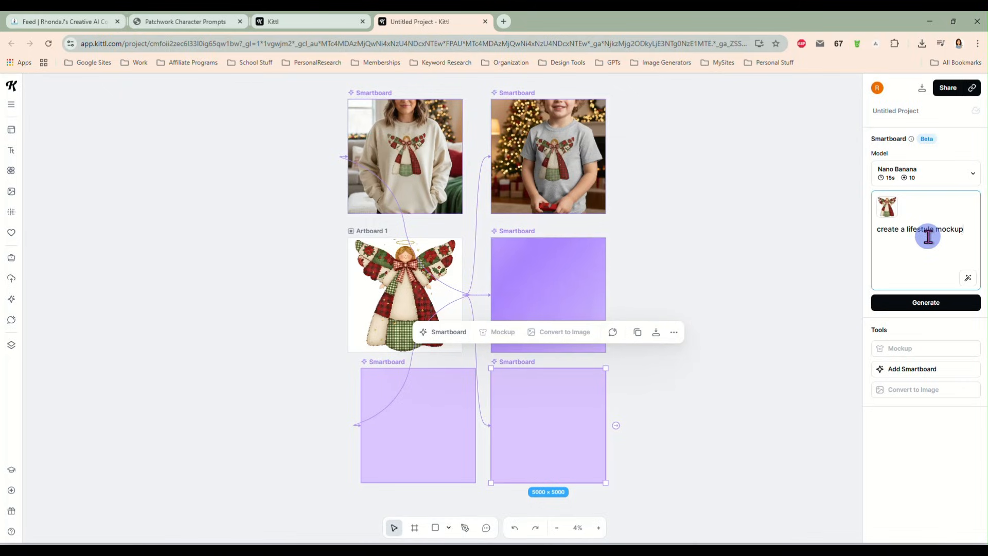
type(" of this design on a white coffee mug on a rustic wooden table, holiday vibes.")
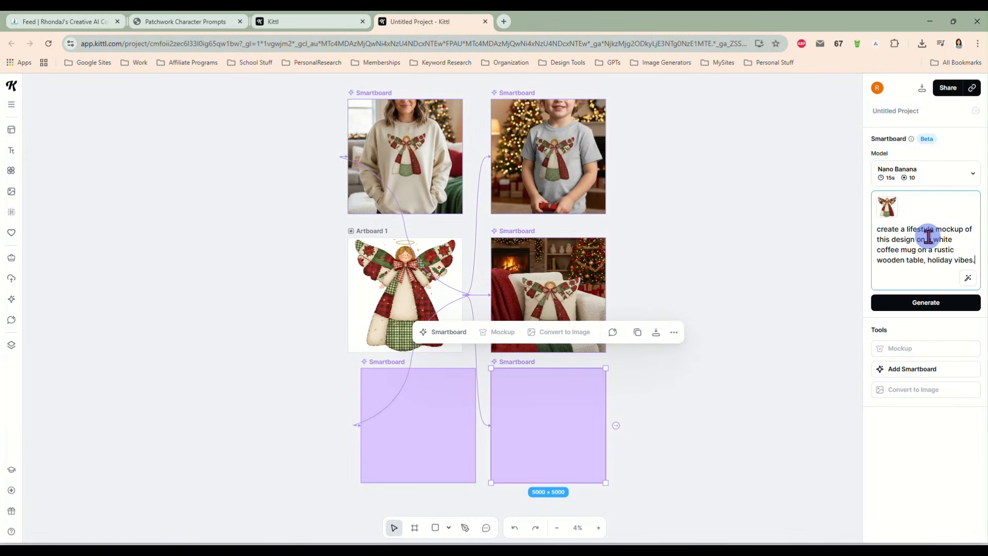
key("Return")
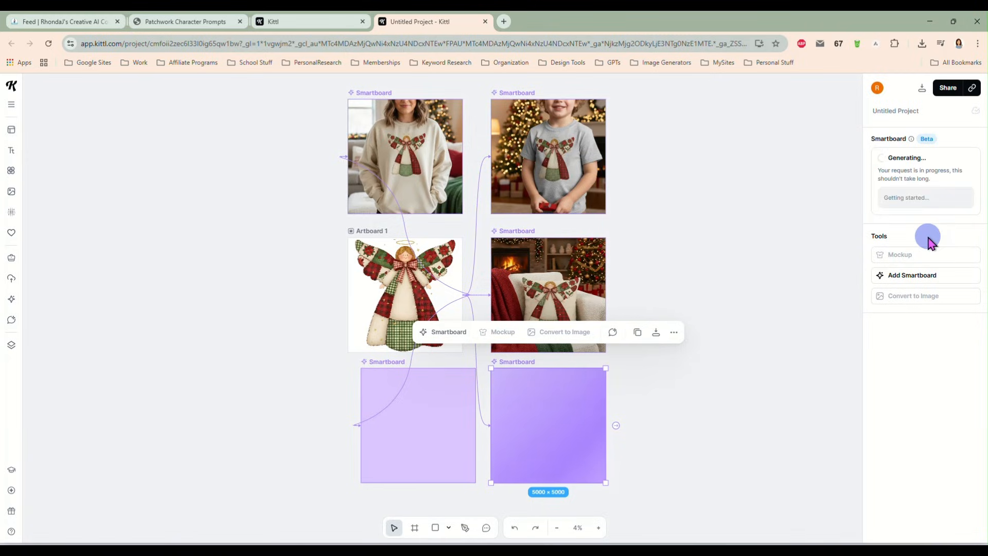
- In the Smartboard below Artboard 1, generate a lifestyle mockup of this design on a tote bag carried by a woman shopping at a holiday market
left_click(419, 419)
left_click(927, 241)
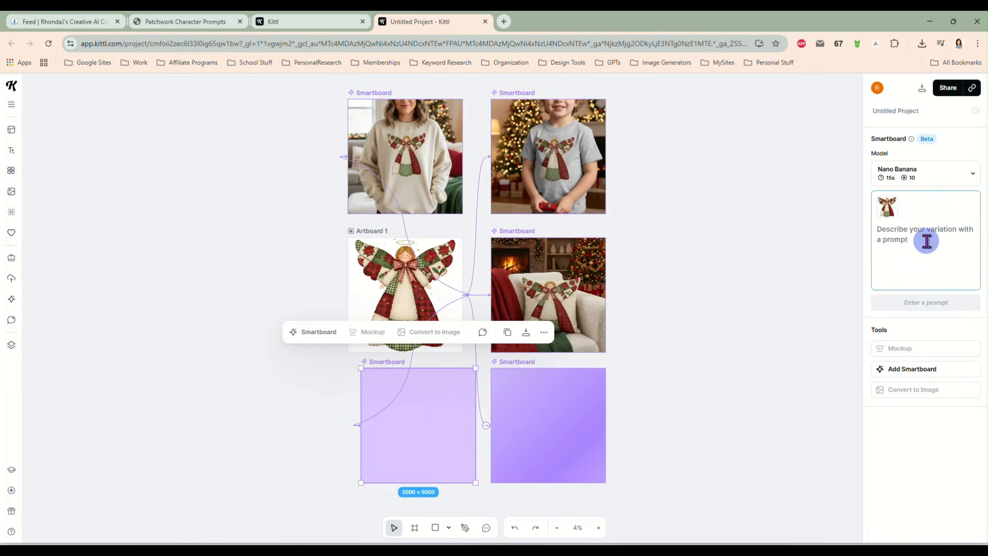
type("cre")
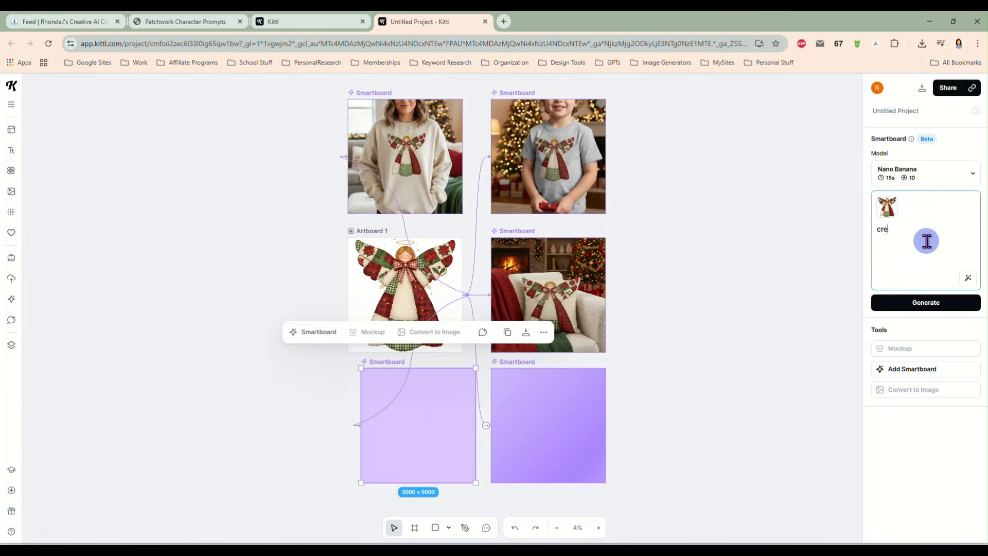
type("ate a lifest")
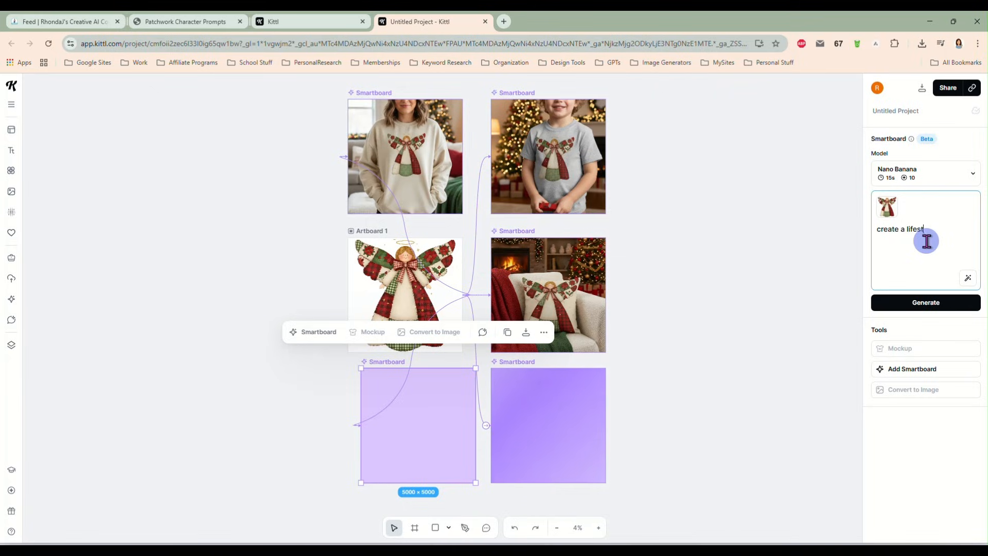
type("yle mockup of th")
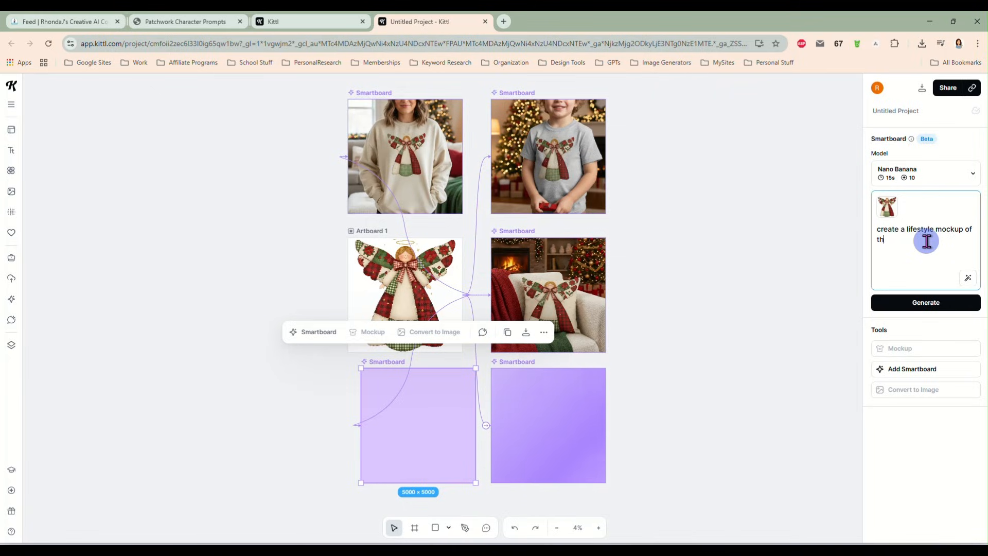
type("is design on a tote bag. The tote bag is being carried by a woman shopping at a holiday")
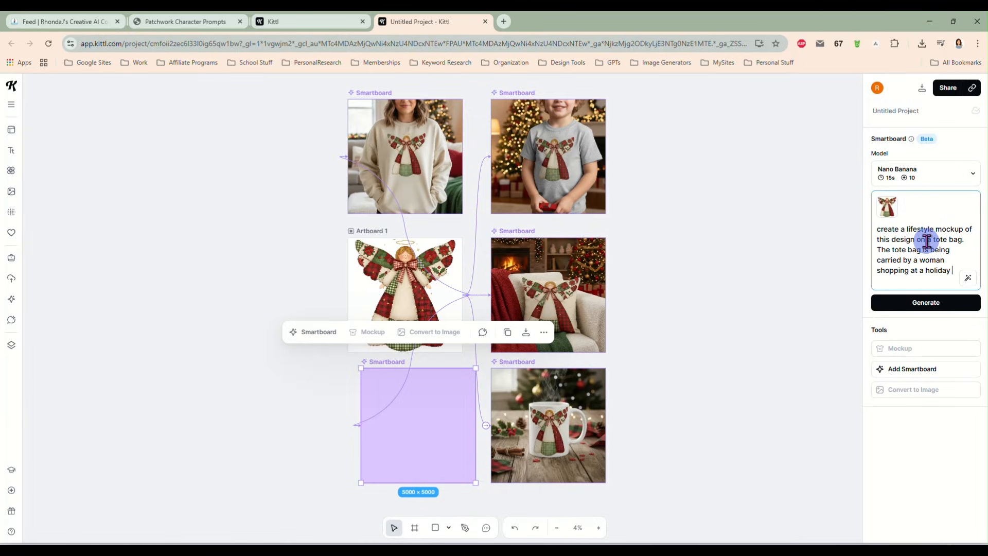
type("t.")
key("Return")
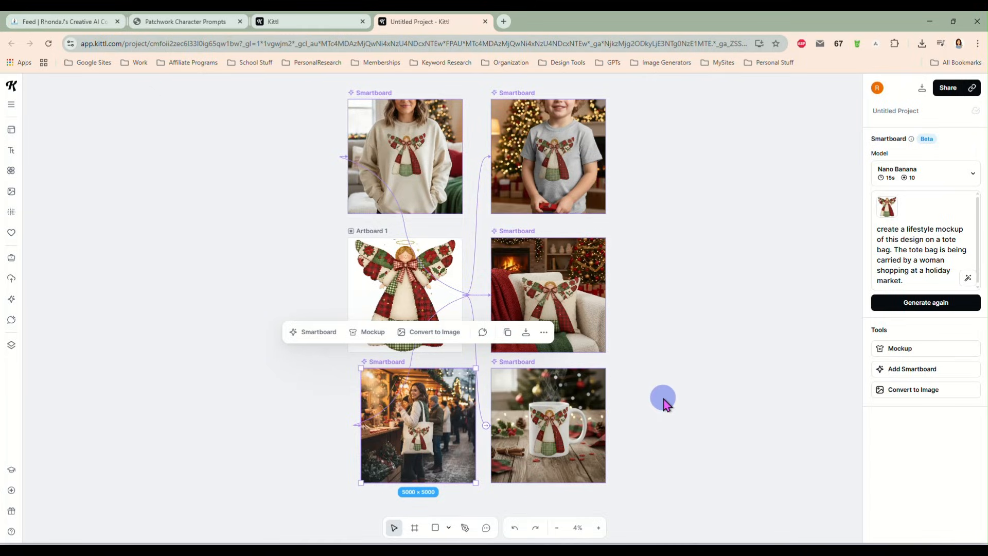
- Align the tote bag Smartboard directly below Artboard 1
scroll(655, 389, "down", 2)
left_click_drag(655, 366, 699, 340)
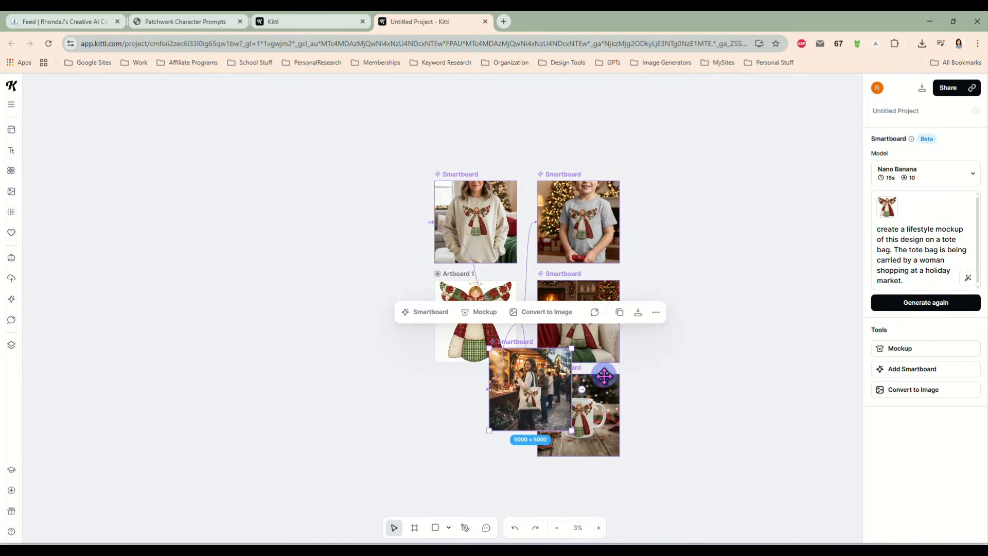
left_click_drag(542, 390, 487, 412)
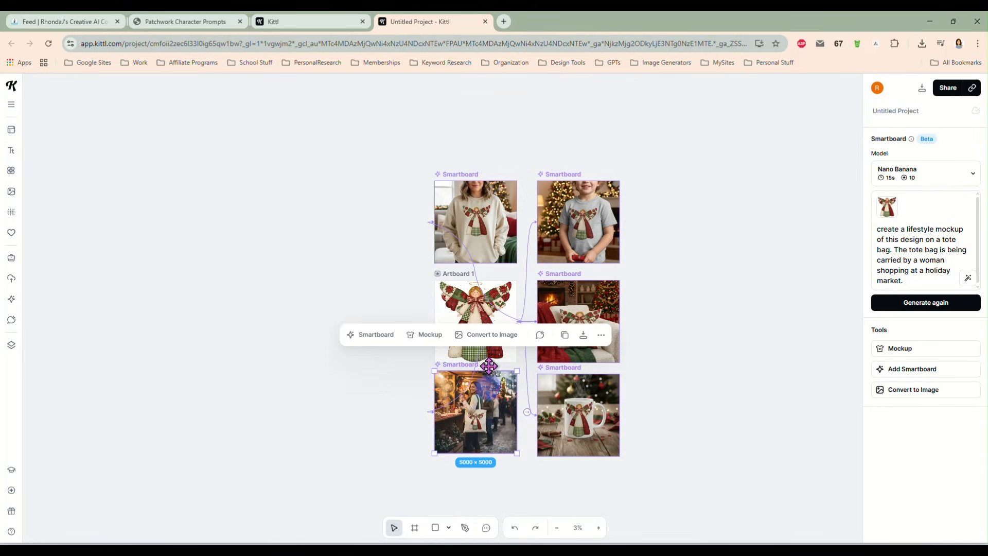
- Convert the sweatshirt and child's T-shirt Smartboards to images and stack the two images on the empty canvas left of the Smartboards
left_click(484, 198)
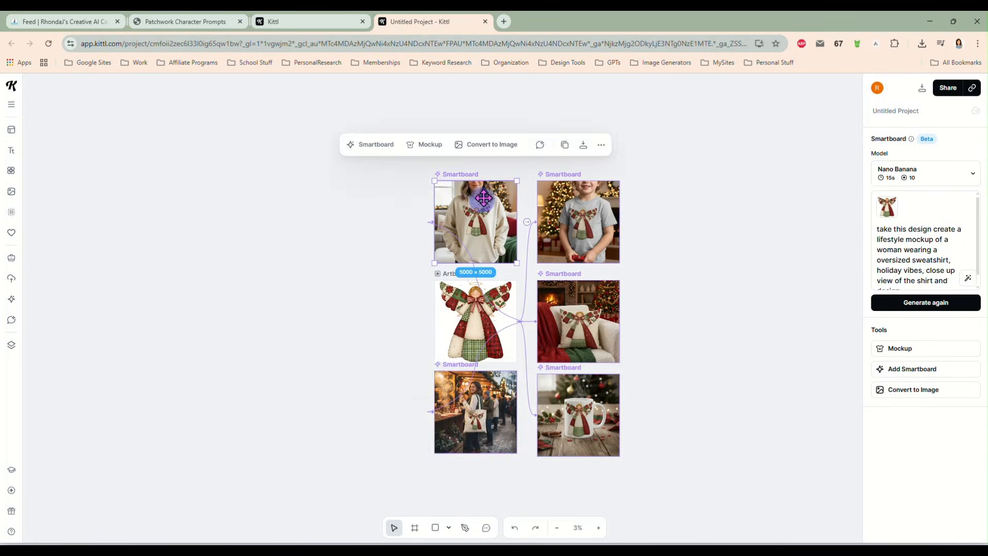
left_click(488, 151)
left_click_drag(548, 220, 328, 164)
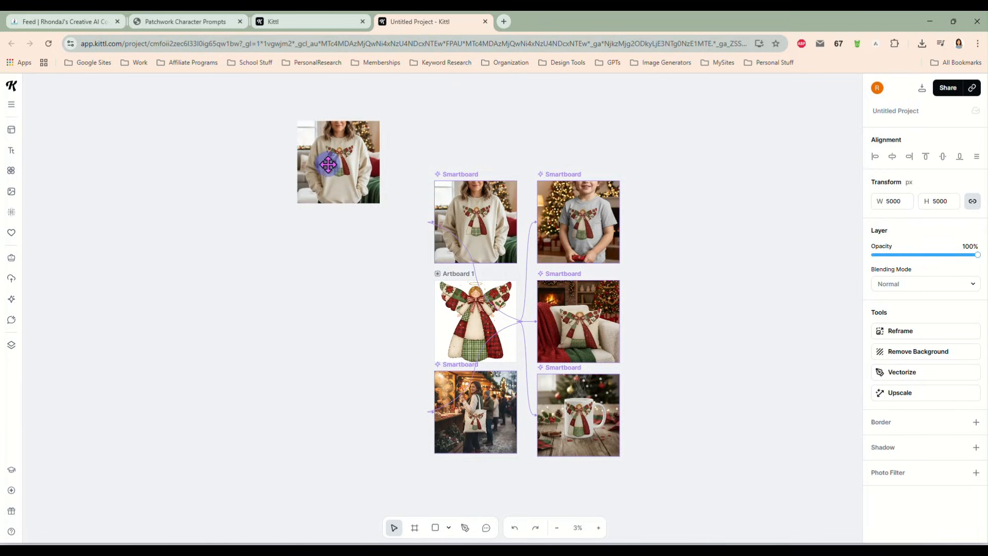
left_click(584, 230)
left_click(586, 149)
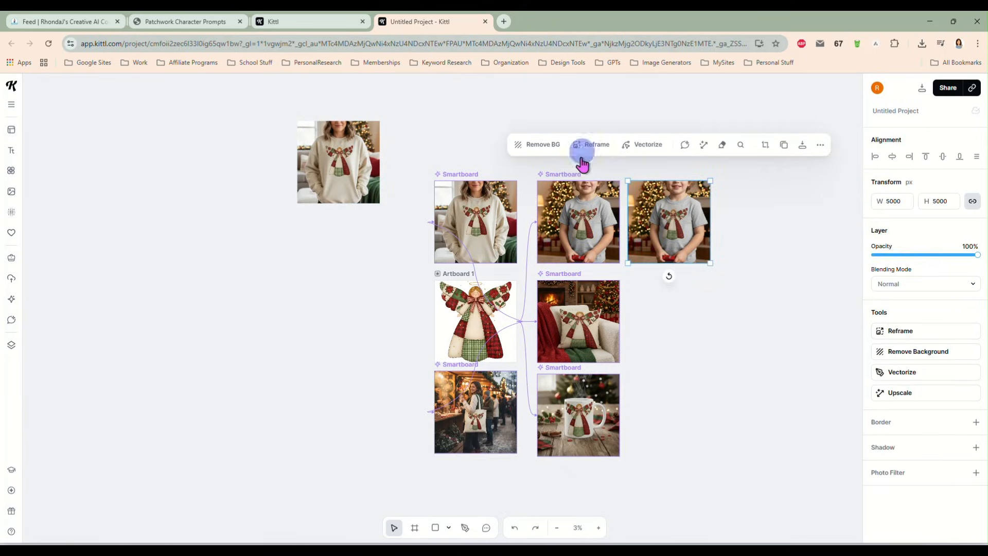
left_click_drag(663, 241, 335, 260)
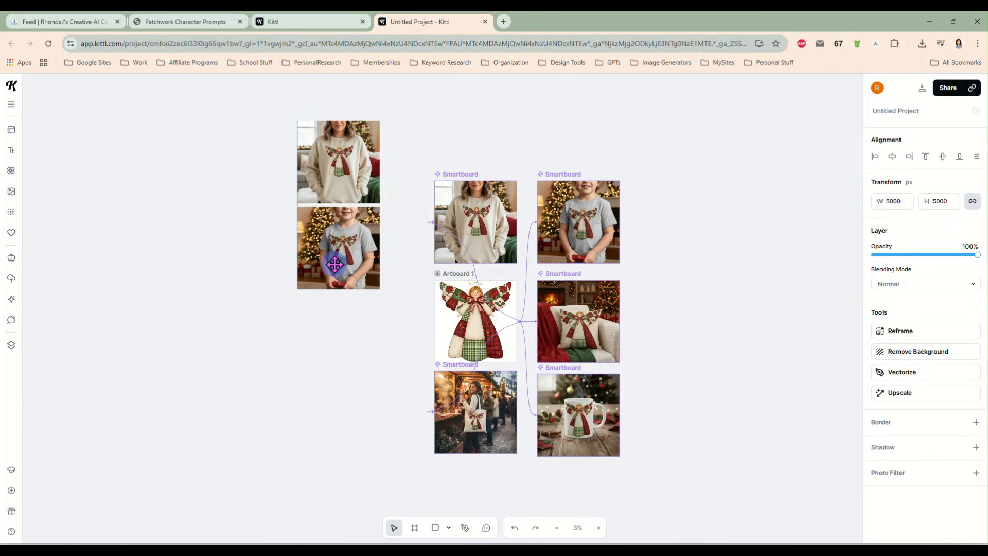
- Convert the throw pillow Smartboard to an image and place it below the child's T-shirt image
left_click(583, 323)
left_click(592, 245)
left_click_drag(660, 323, 333, 340)
- Convert the mug and tote bag Smartboards to images and place them in a second column left of the sweatshirt and T-shirt images
left_click(592, 427)
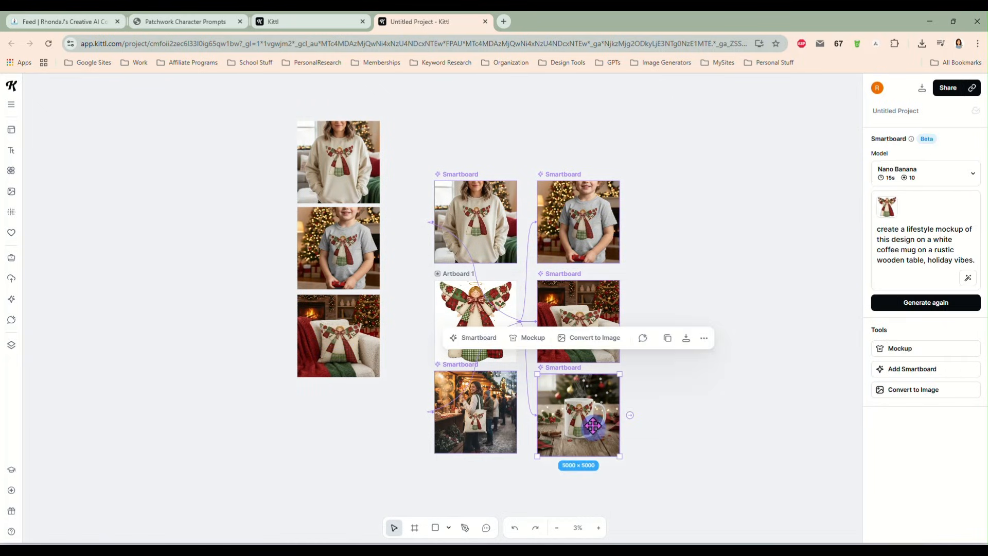
left_click(595, 339)
left_click_drag(668, 443, 247, 183)
left_click(469, 417)
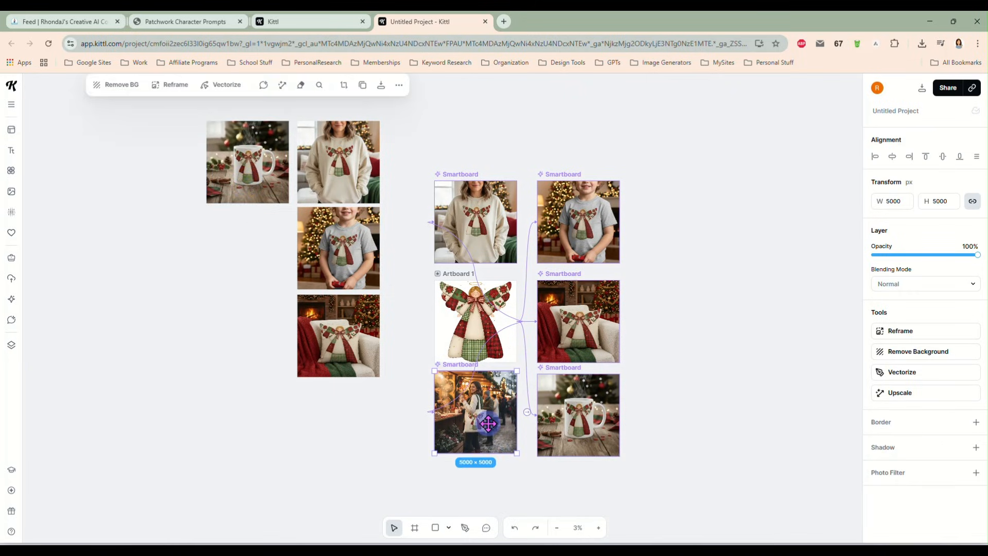
left_click(493, 345)
left_click_drag(562, 441, 241, 281)
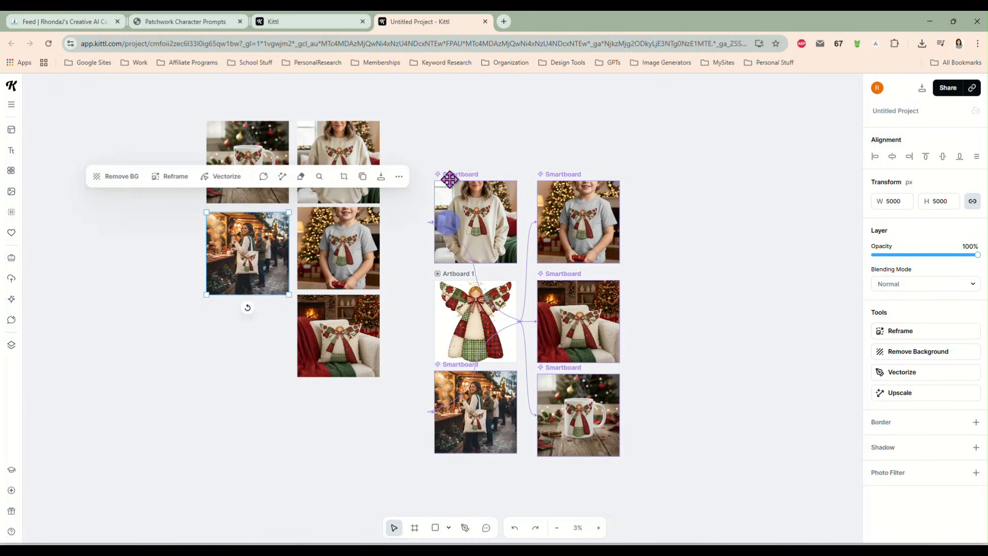
- Delete all five Smartboards together with the angel artwork on Artboard 1, keeping the converted mockup images
left_click(435, 135)
left_click_drag(415, 130, 680, 513)
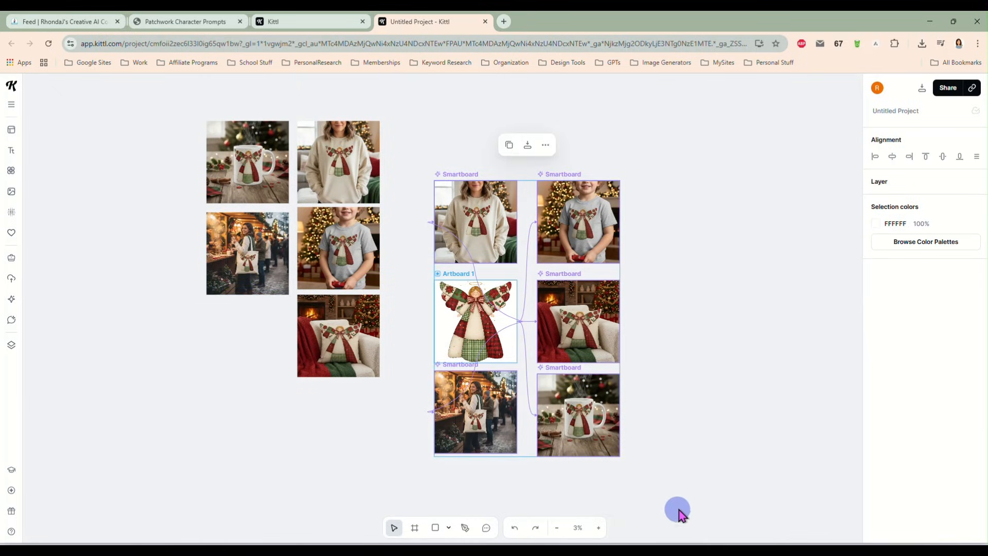
key("Delete")
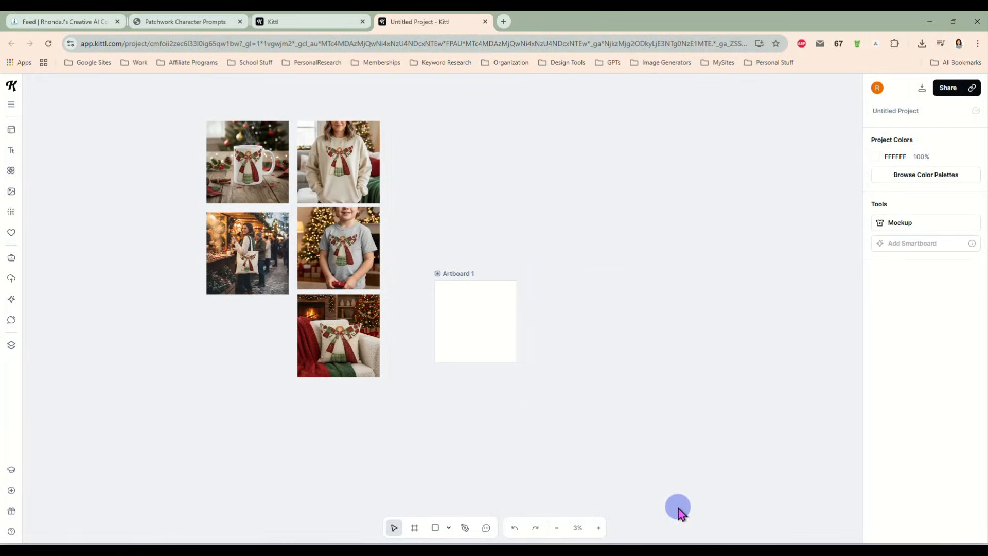
- Resize Artboard 1 to 3000 × 3000 px and place it right of the mockup images, near their upper edge
left_click_drag(467, 274, 542, 203)
left_click(723, 219)
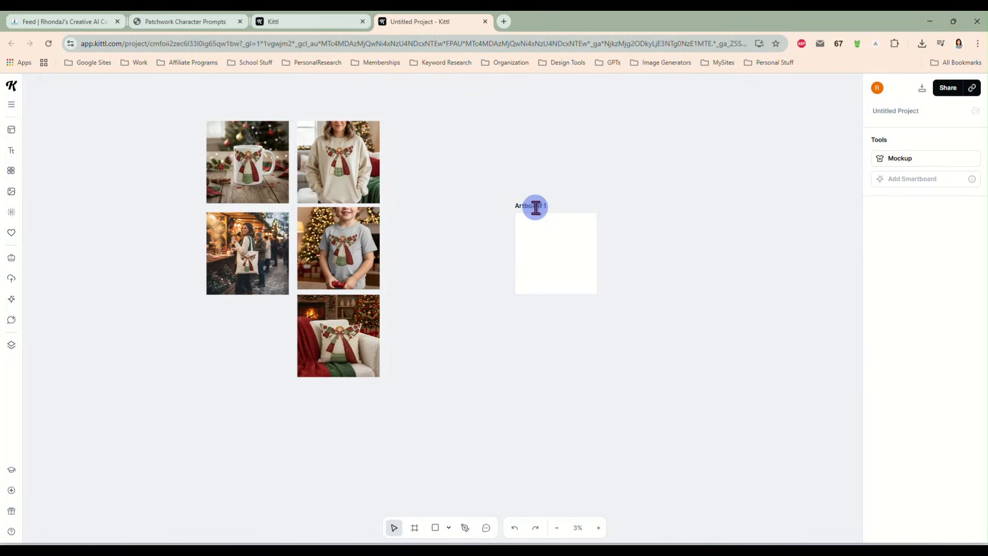
left_click(532, 206)
double_click(906, 179)
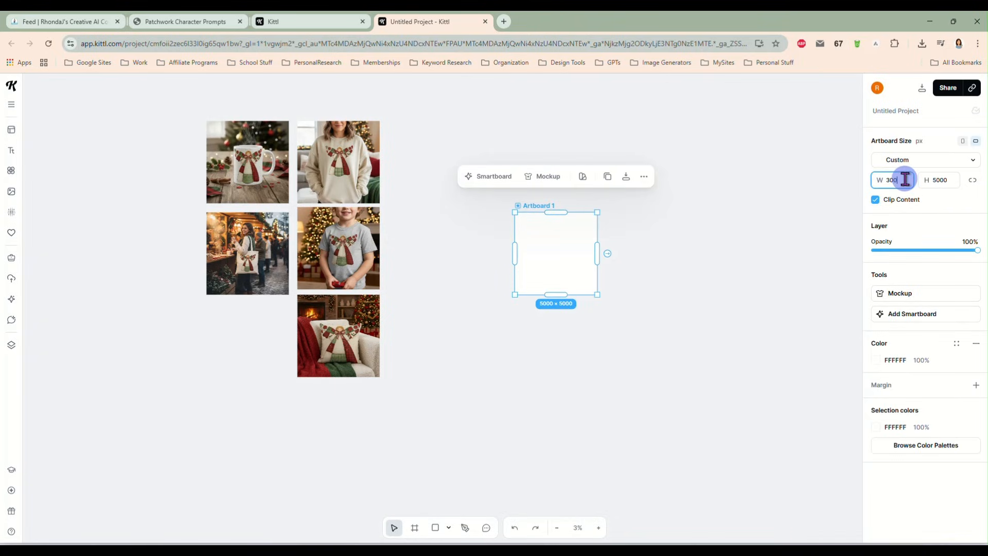
key("Tab")
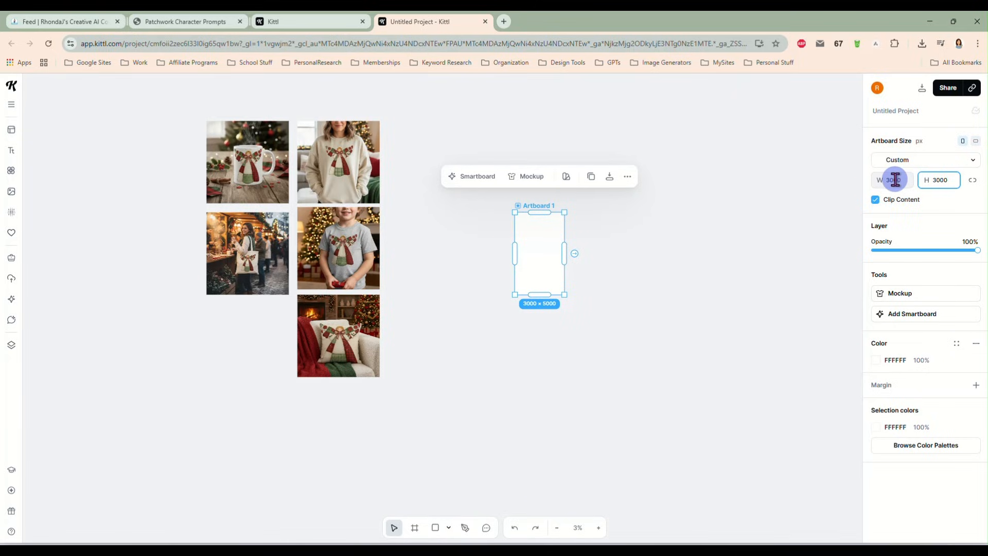
key("Return")
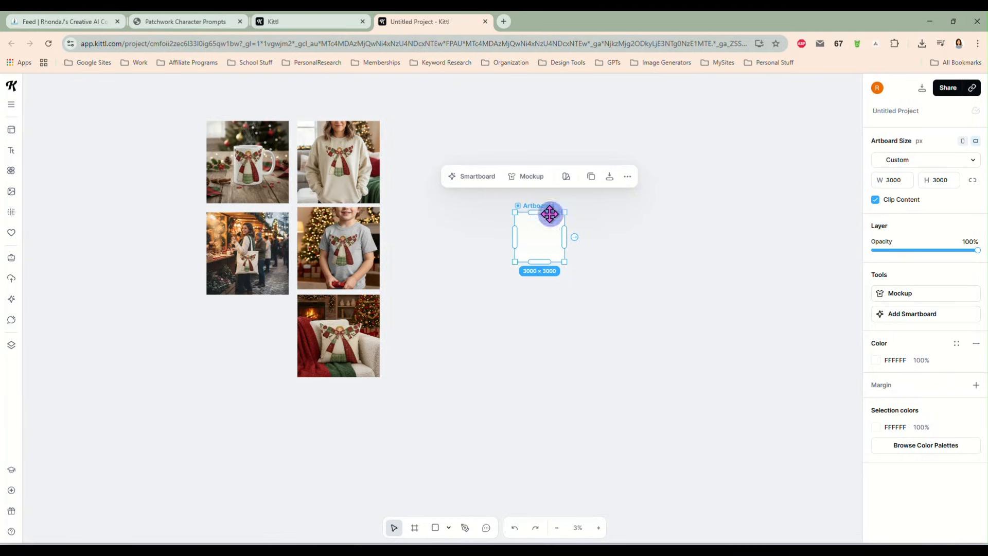
left_click_drag(540, 208, 467, 145)
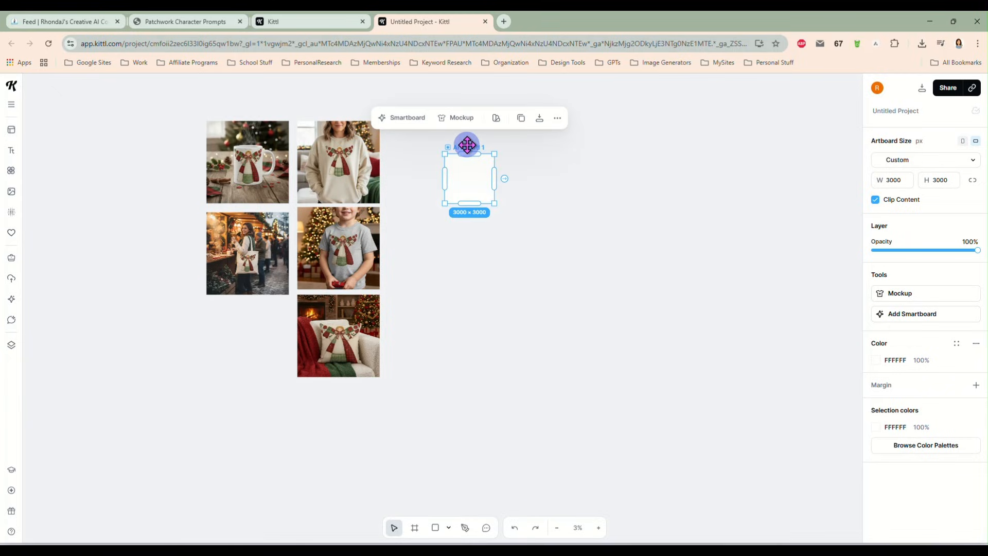
- Duplicate the empty 3000 × 3000 px artboard four times to make a row of five
key("ctrl+d")
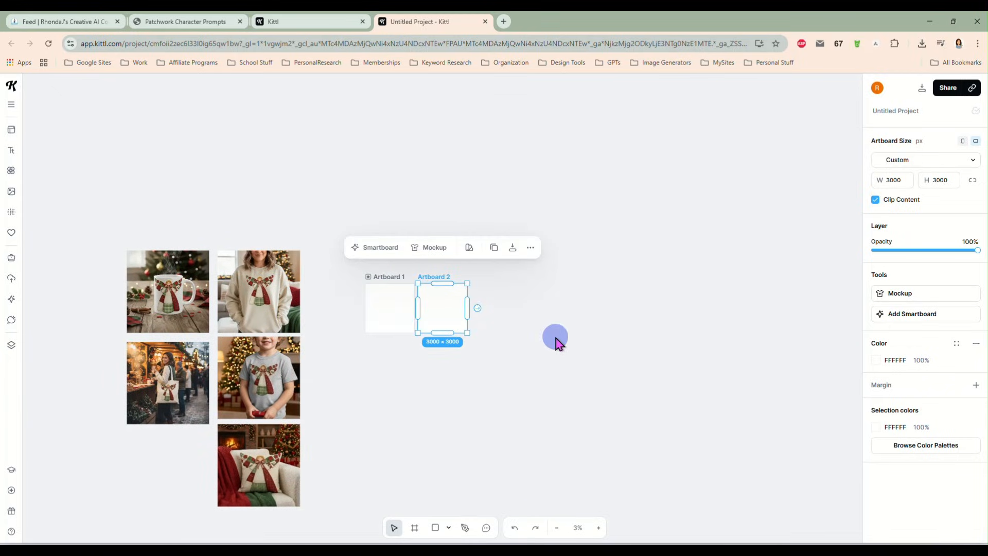
key("ctrl+d")
key("ctrl+d")
key("ctrl+d")
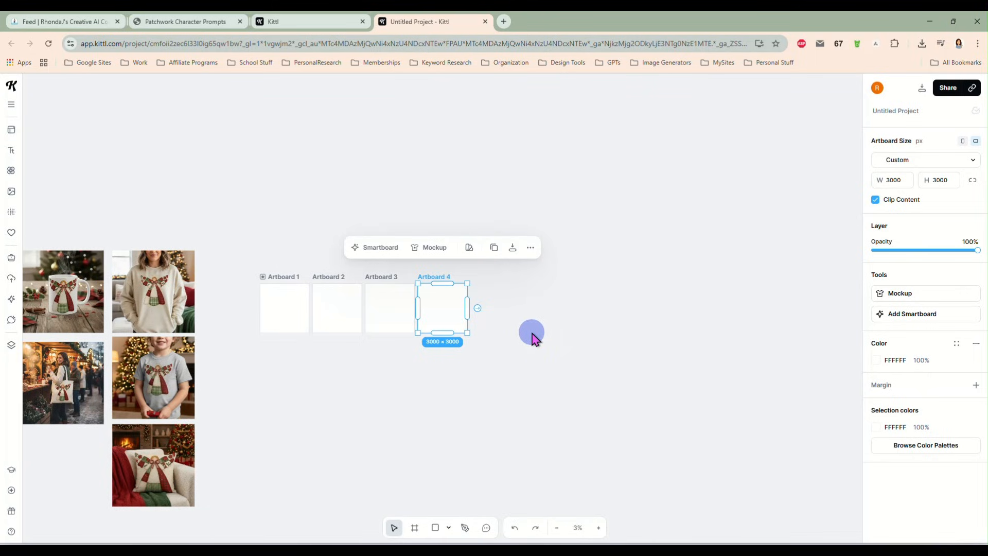
- Arrange Artboards 5 and 4 side by side in a second row below Artboards 1 to 3
left_click(421, 421)
left_click_drag(421, 421, 619, 329)
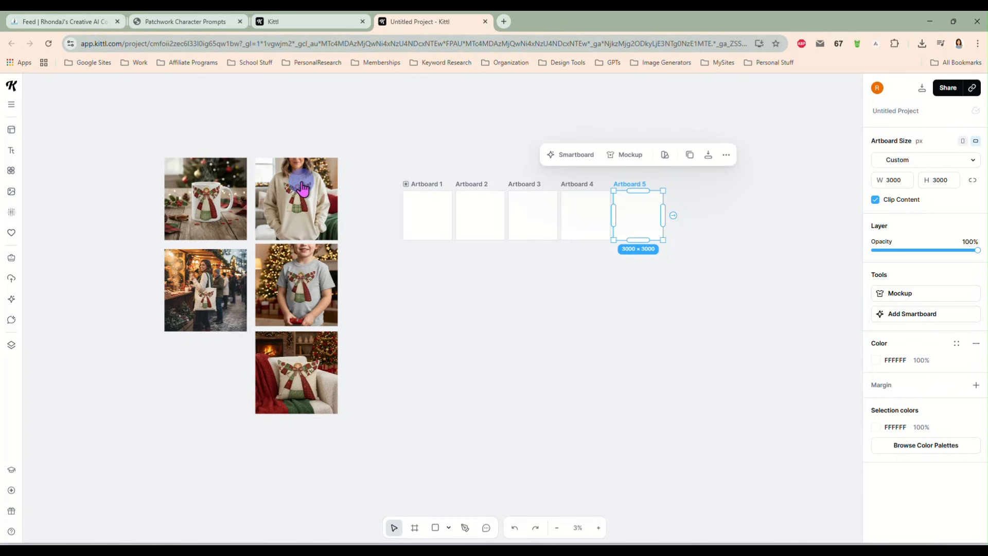
left_click_drag(636, 215, 454, 280)
left_click_drag(599, 221, 525, 282)
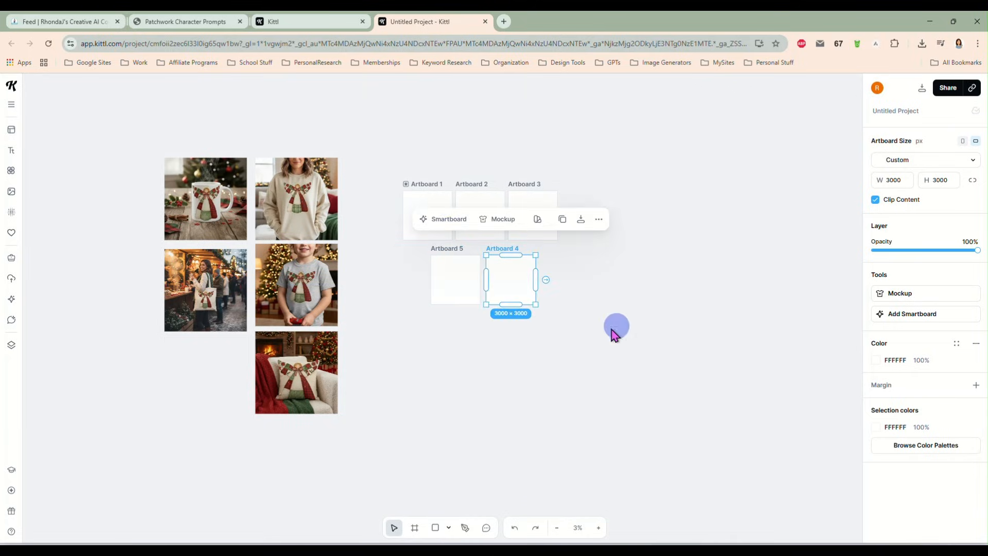
- Place the sweatshirt image in Artboard 1 at its full size, framed on the angel design
scroll(596, 351, "up", 3)
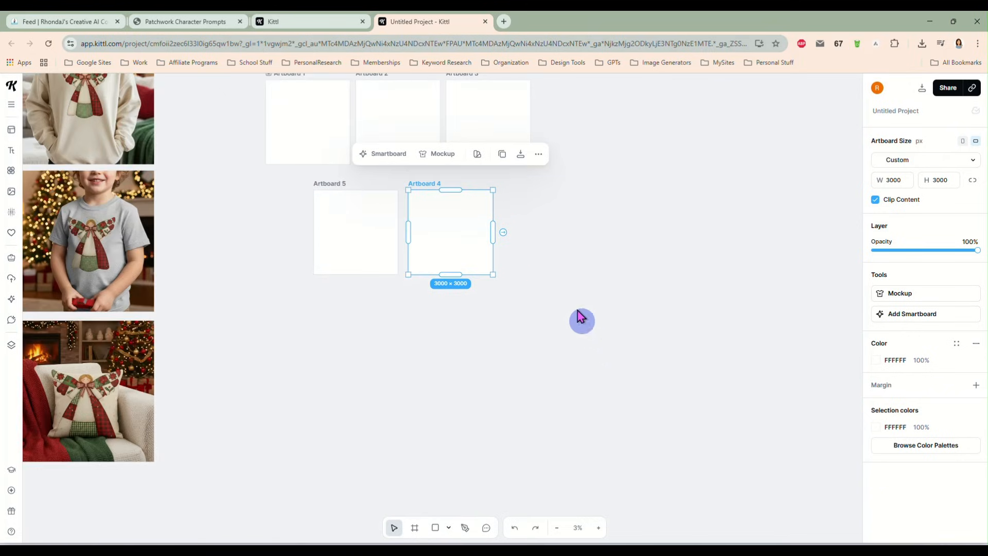
left_click_drag(570, 289, 746, 377)
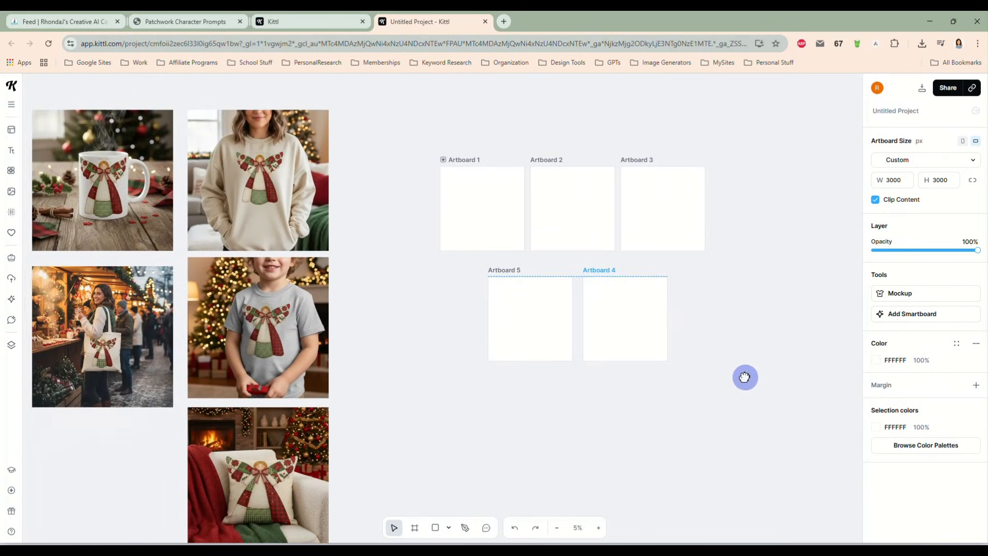
left_click(272, 155)
left_click_drag(271, 154, 486, 201)
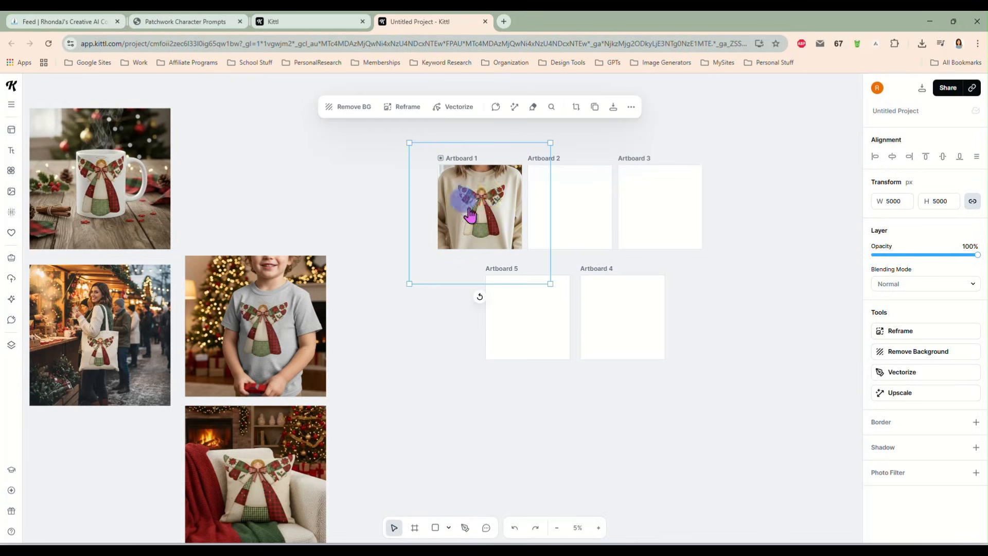
left_click(367, 173)
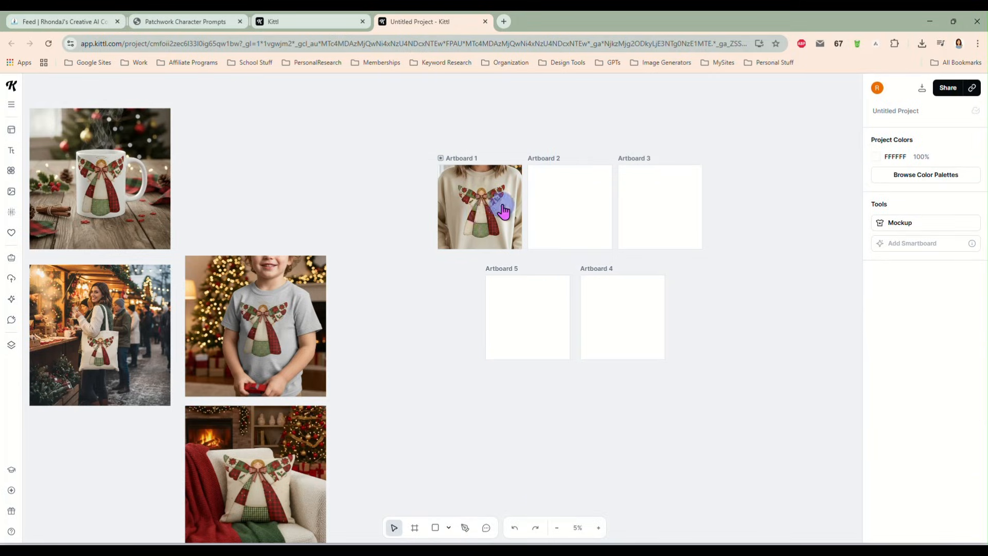
- Place the mug image in Artboard 2, scale it down and position it so the mug fills the frame
left_click_drag(97, 188, 562, 215)
left_click_drag(641, 271, 617, 250)
left_click_drag(561, 202, 563, 208)
- Place the child's T-shirt image in Artboard 3, scale it down to about 3794 px and center the shirt in the frame
left_click(258, 309)
left_click_drag(258, 330, 700, 251)
left_click_drag(665, 206, 671, 223)
left_click(711, 270)
left_click(678, 221)
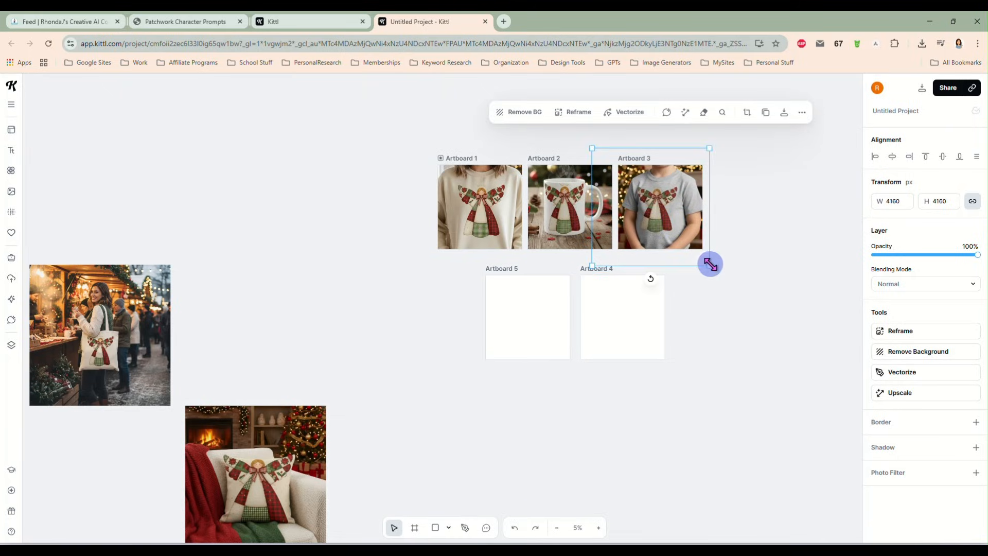
left_click_drag(710, 264, 699, 255)
left_click(675, 226)
left_click_drag(679, 223, 679, 222)
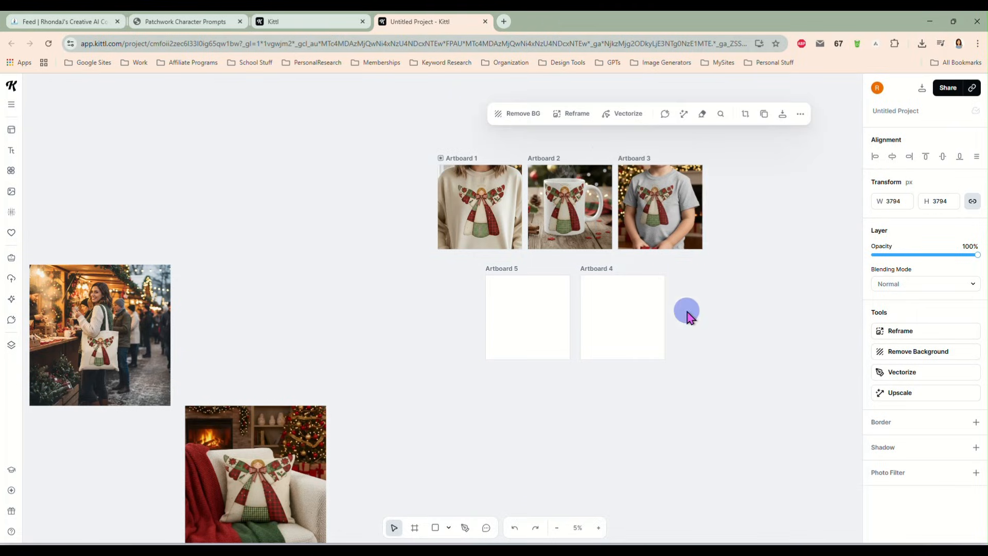
left_click(688, 313)
- Place the throw pillow image in Artboard 5, scaled down to fit, and the tote bag image in Artboard 4 at full size
left_click(306, 433)
left_click_drag(246, 457, 524, 296)
left_click_drag(602, 379, 543, 334)
left_click_drag(112, 337, 639, 312)
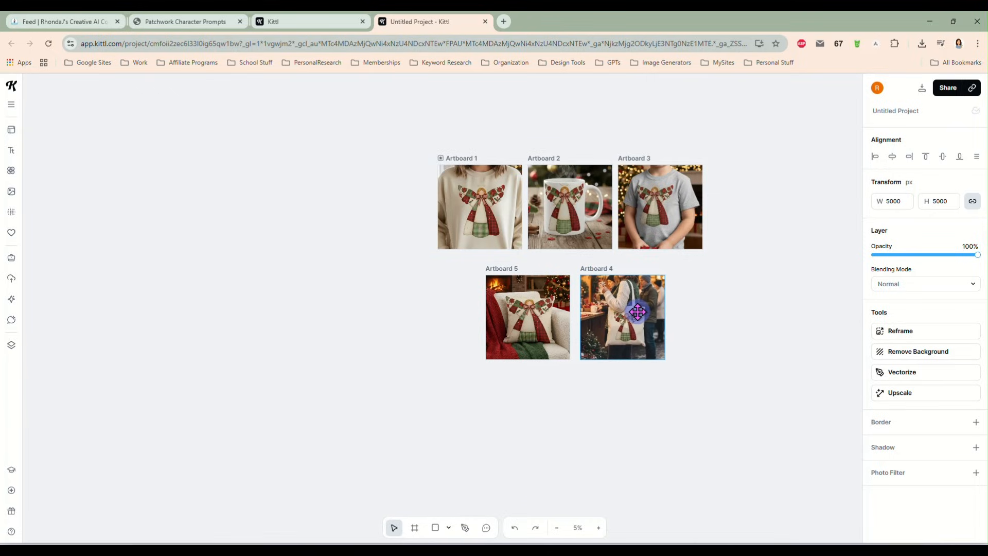
left_click(750, 342)
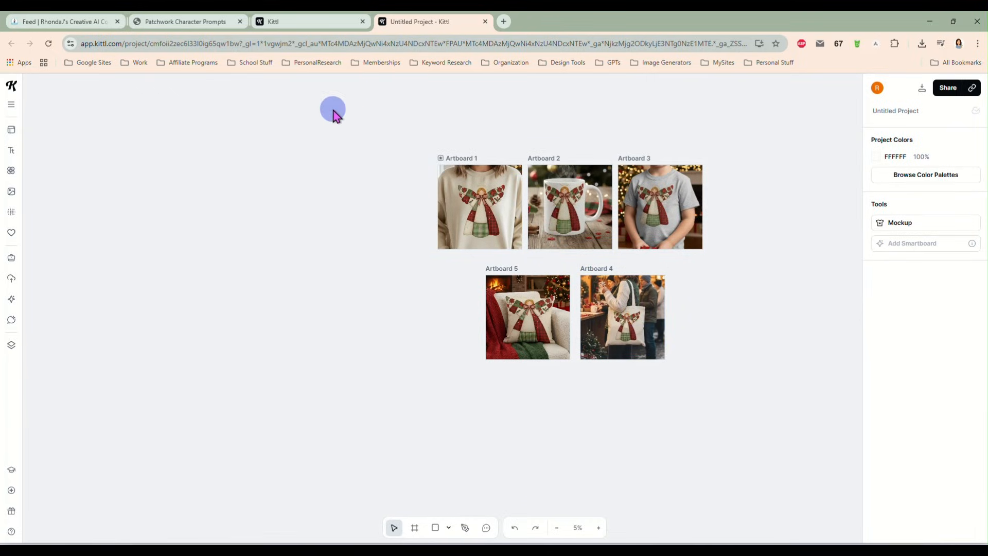
- Nudge the child's T-shirt image slightly to the right within Artboard 3
scroll(338, 114, "up", 3)
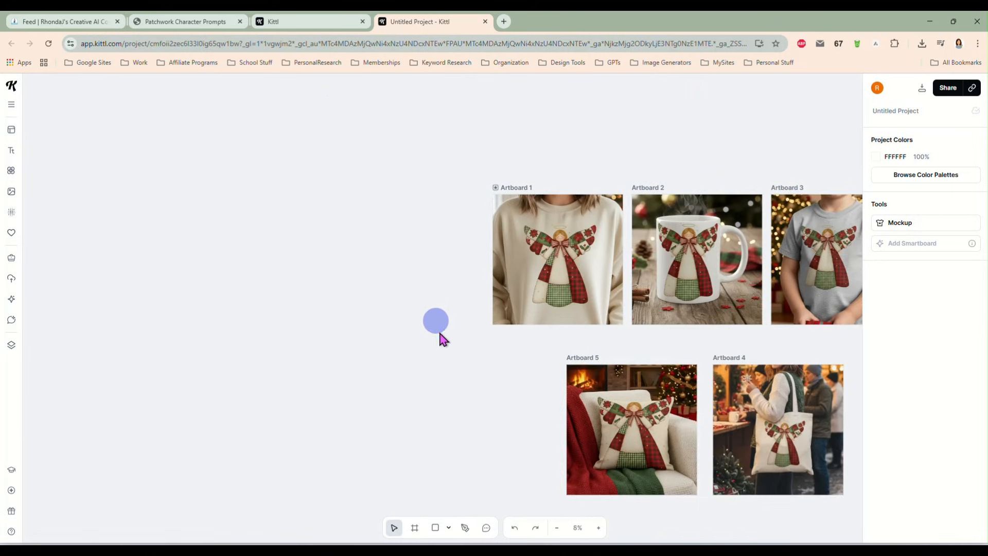
left_click_drag(446, 348, 192, 301)
scroll(258, 342, "up", 1)
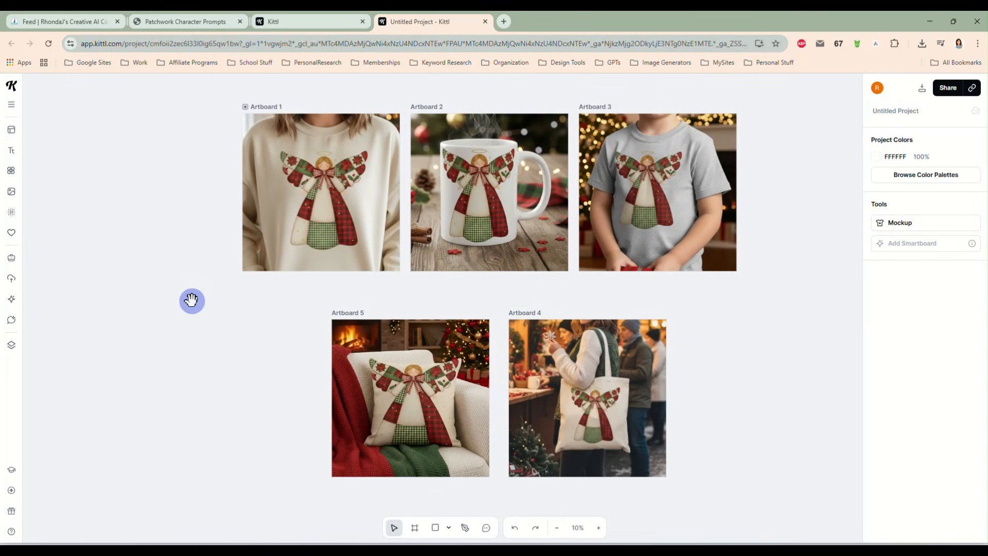
left_click(664, 178)
left_click_drag(663, 180, 666, 179)
left_click(744, 364)
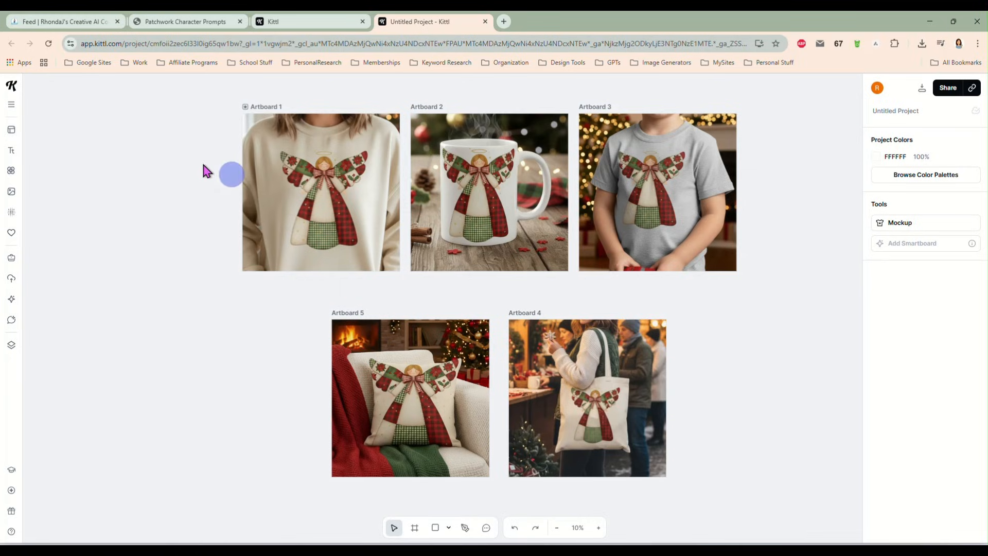
left_click(605, 432)
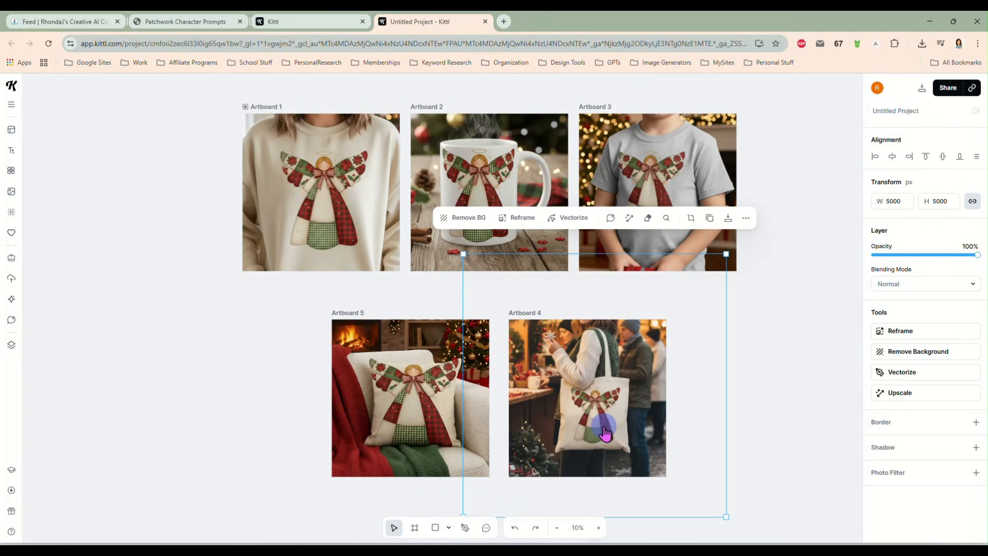
left_click(756, 409)
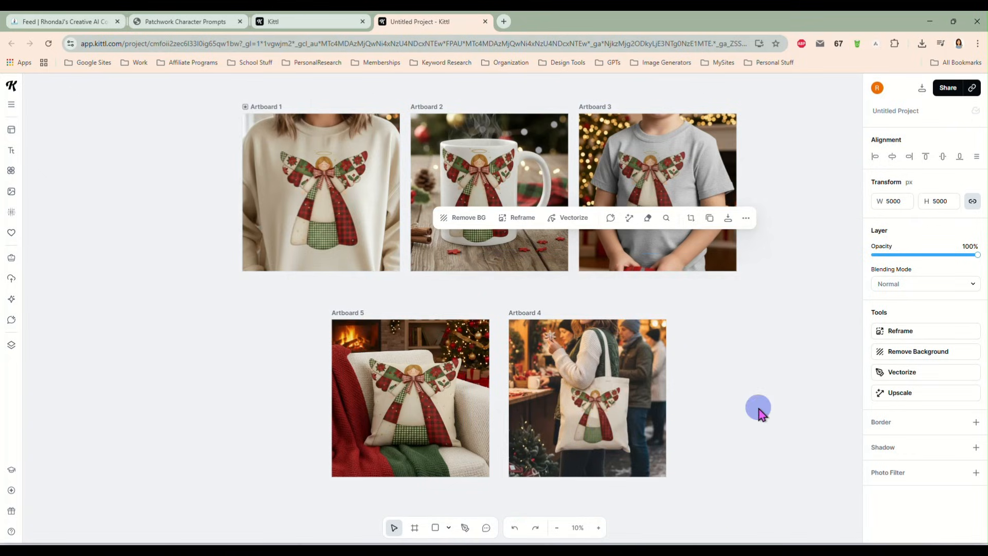
- Select all five artboards and set up their download as 3000 × 3000 px JPEG files at 72 dpi
left_click_drag(174, 88, 806, 511)
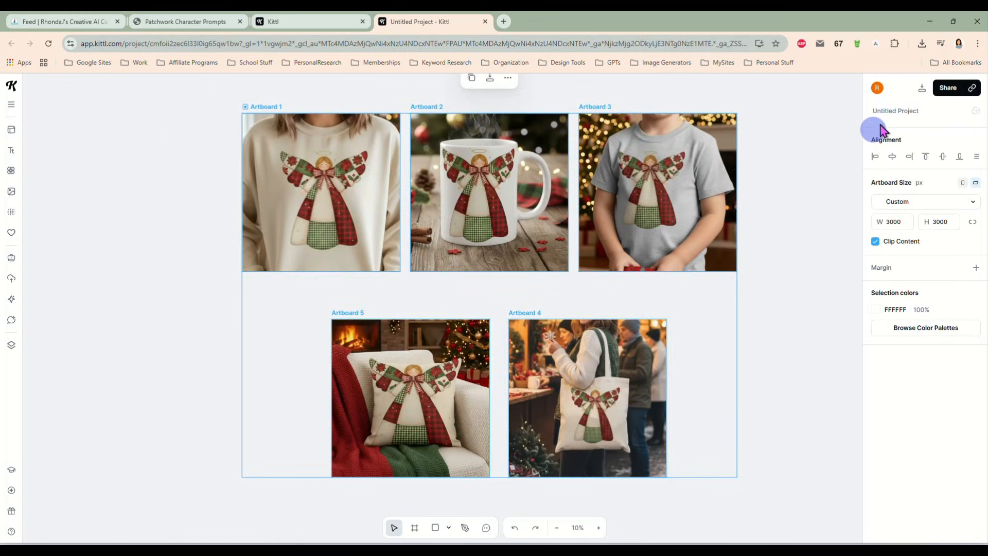
left_click(922, 89)
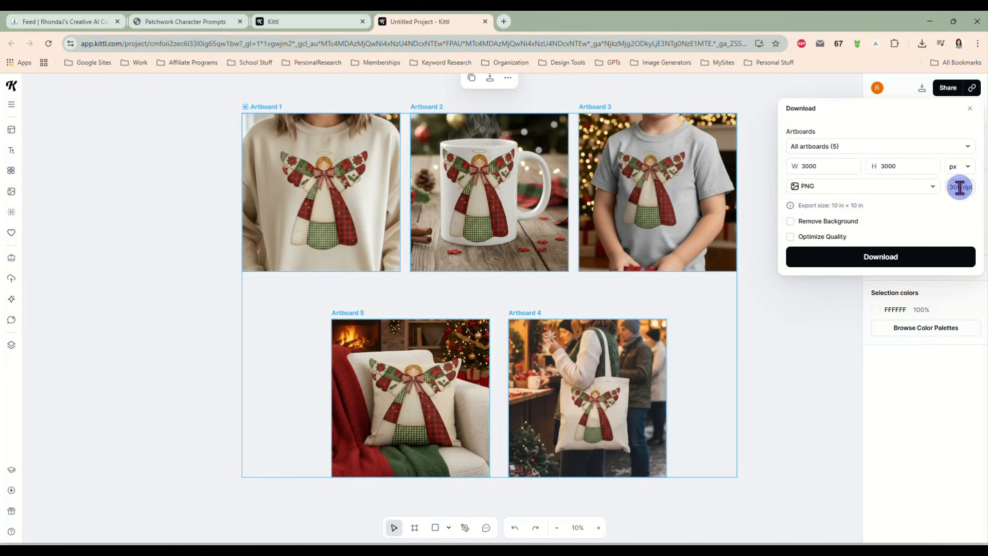
left_click(895, 191)
left_click(840, 226)
left_click(959, 187)
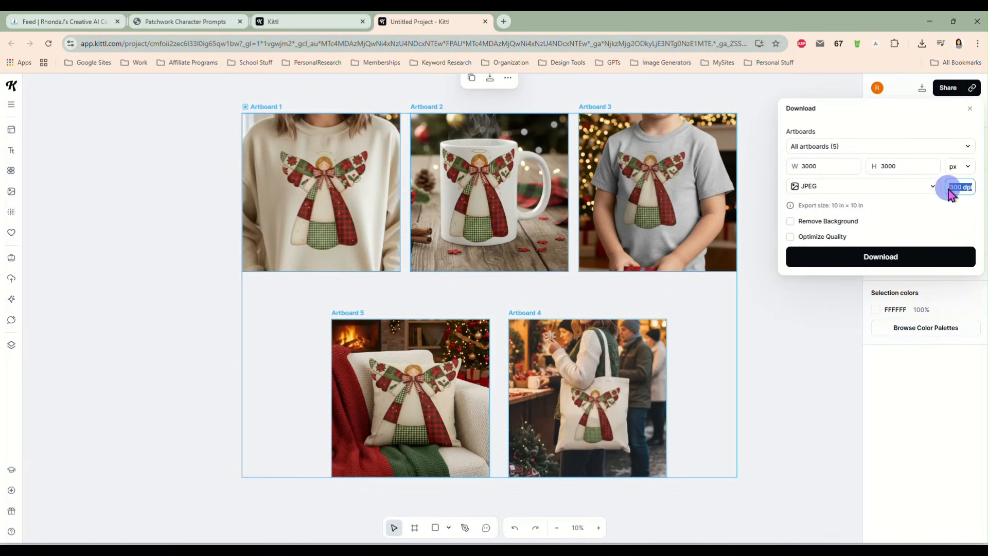
type("72")
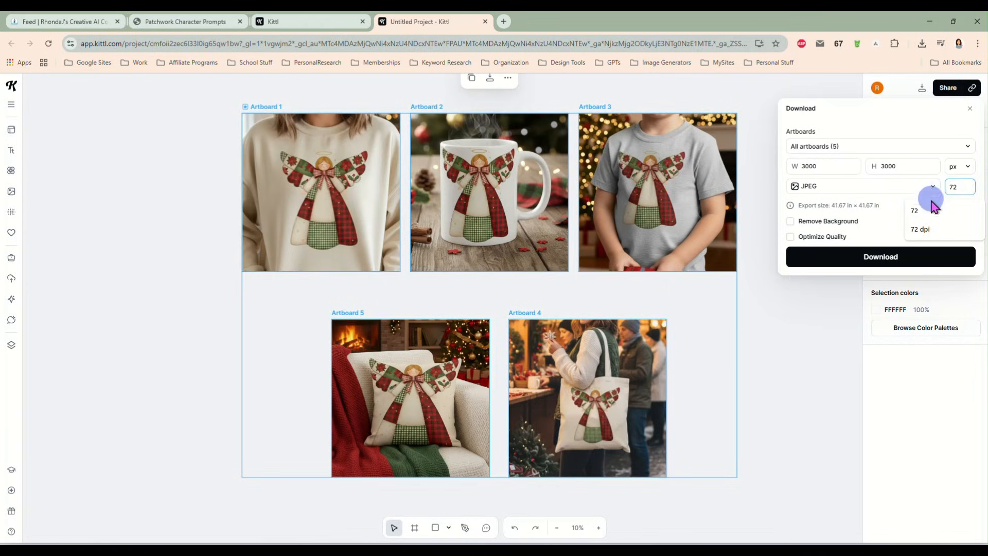
left_click(926, 229)
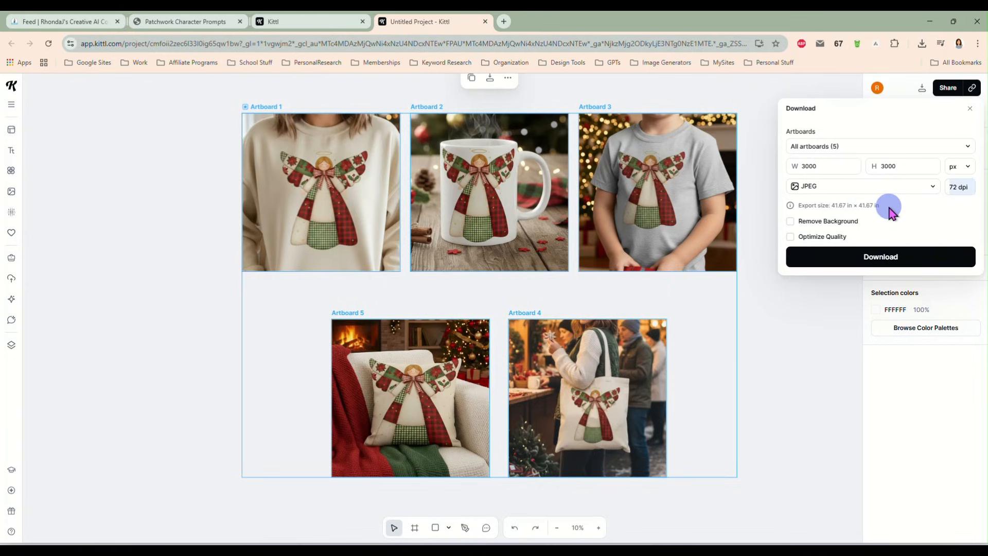
- Enable quality optimization and download the artboards as the ZIP archive Untitled Project in the PatchworkAngel folder
left_click(791, 237)
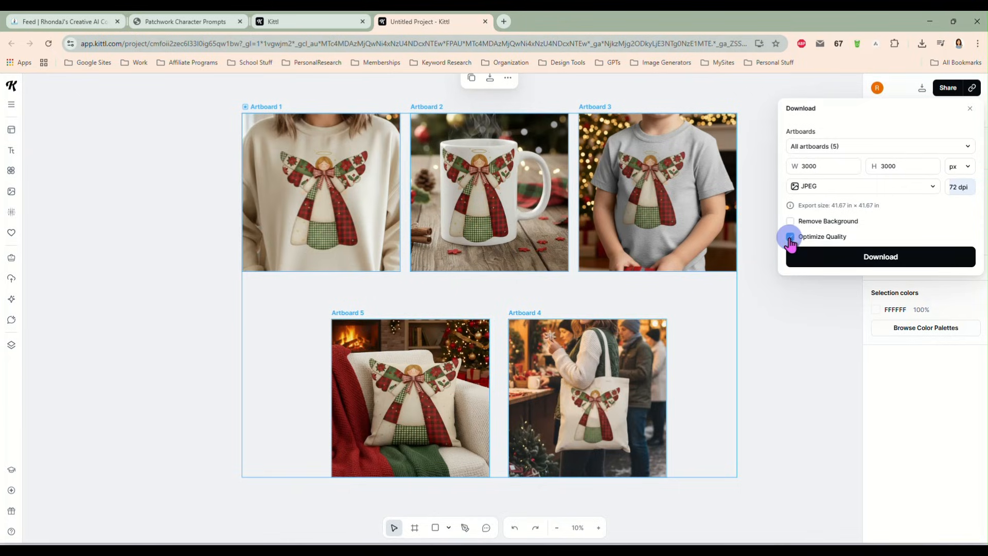
left_click(834, 257)
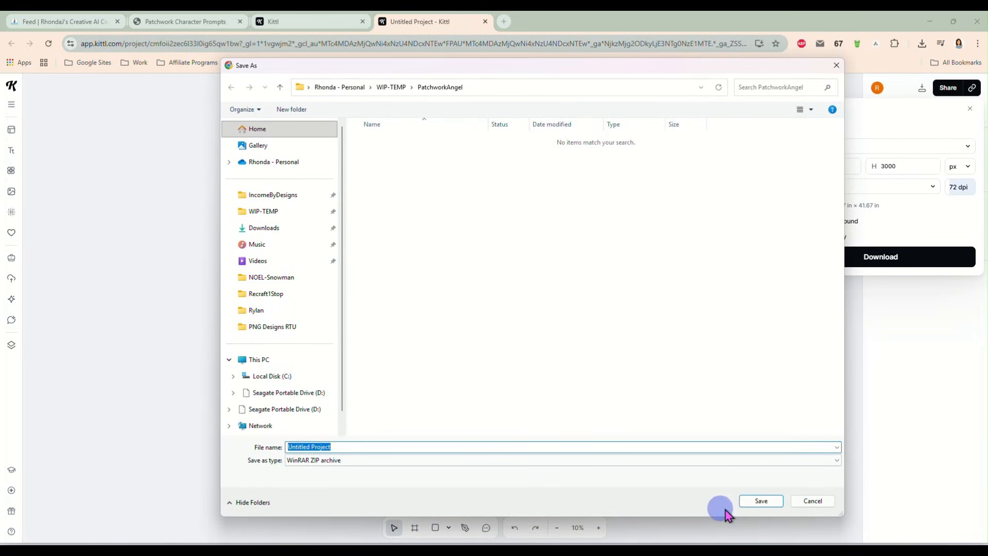
left_click(757, 501)
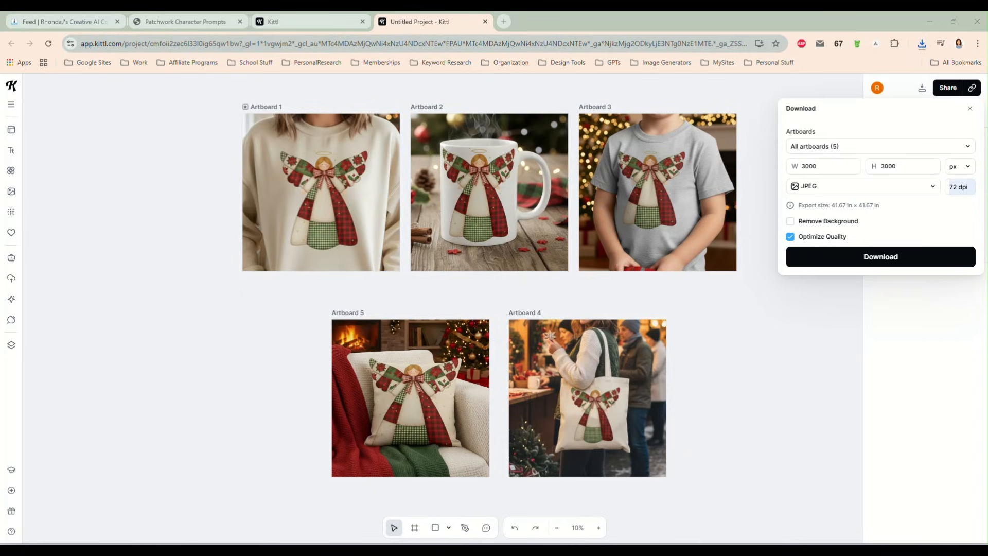
- In File Explorer, extract the Untitled Project ZIP archive within the PatchworkAngel folder and open the extracted folder
left_click_drag(920, 72, 610, 103)
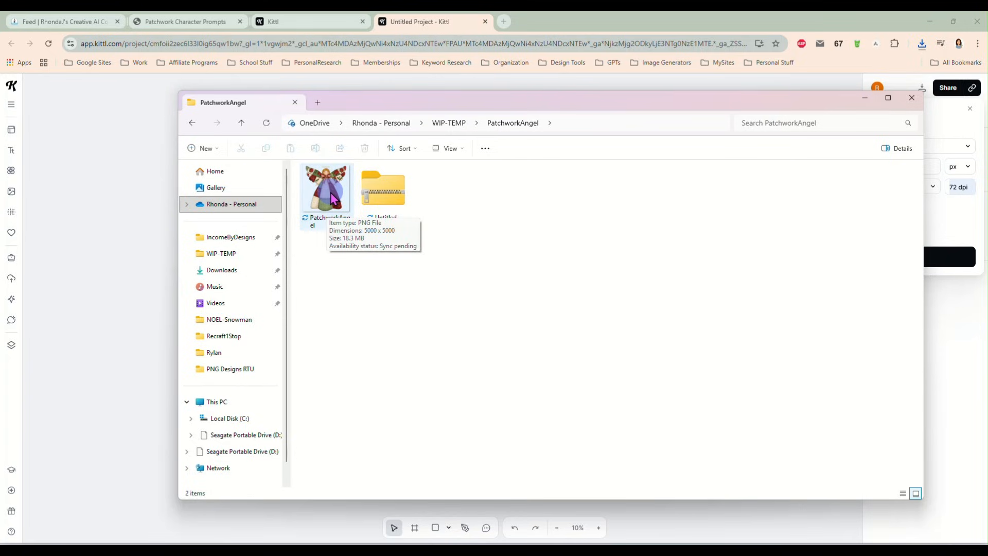
left_click(387, 198)
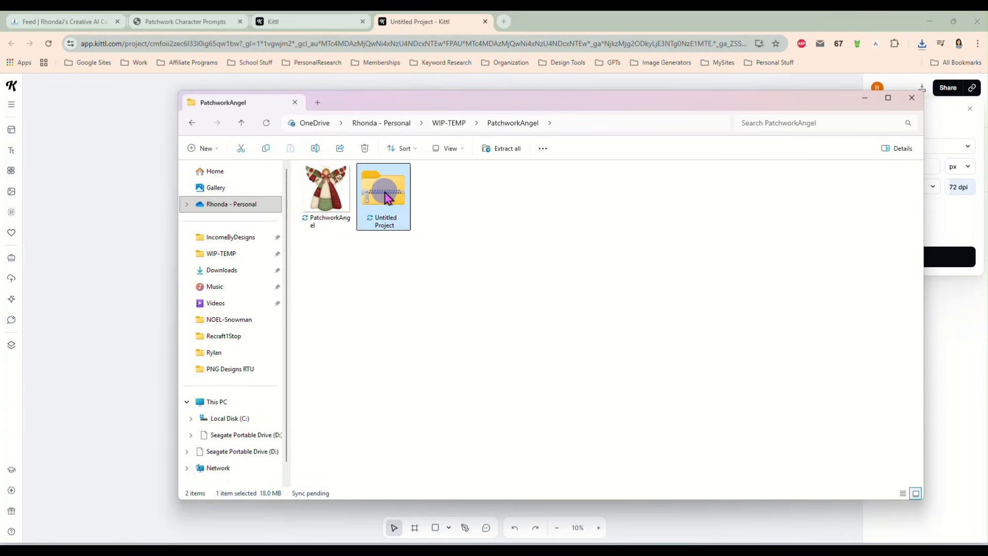
right_click(388, 198)
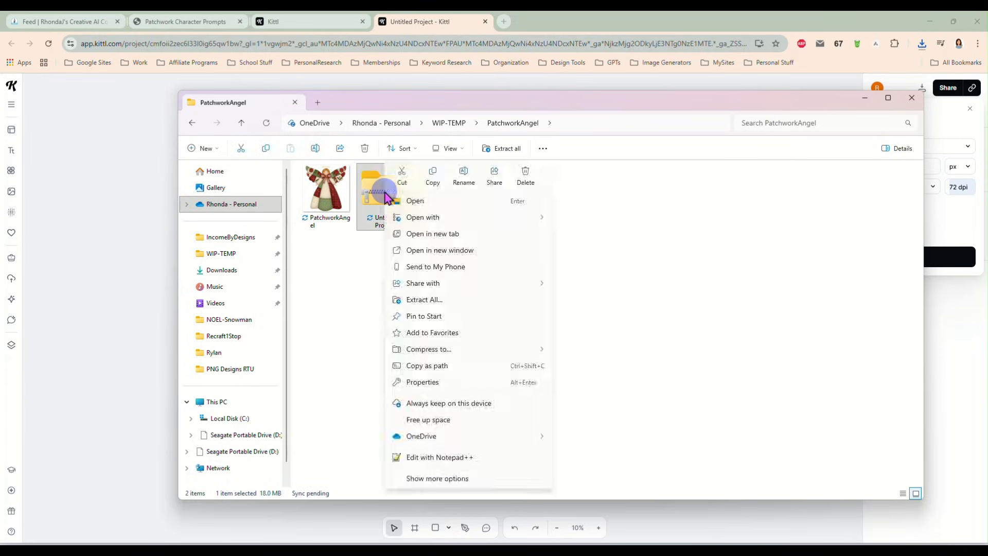
left_click(431, 304)
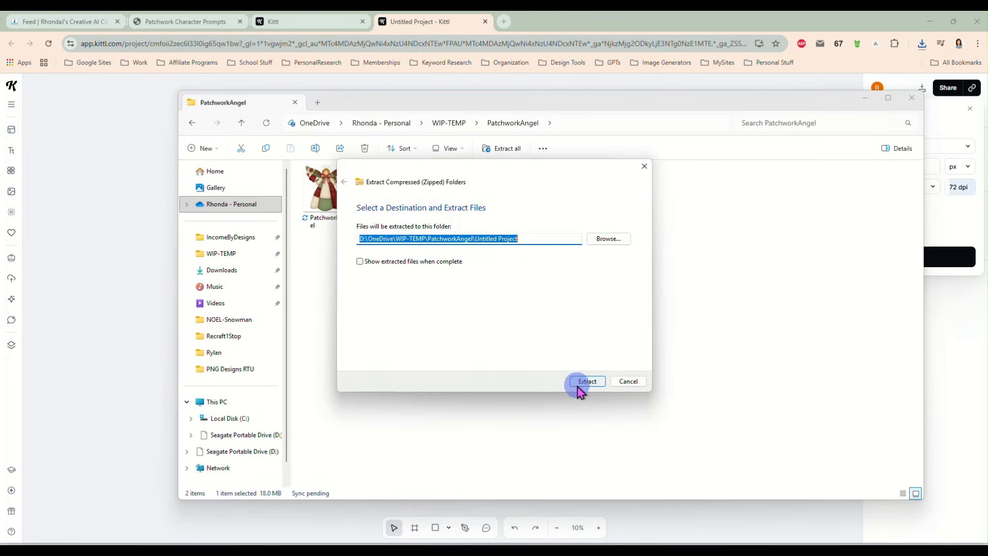
left_click(582, 383)
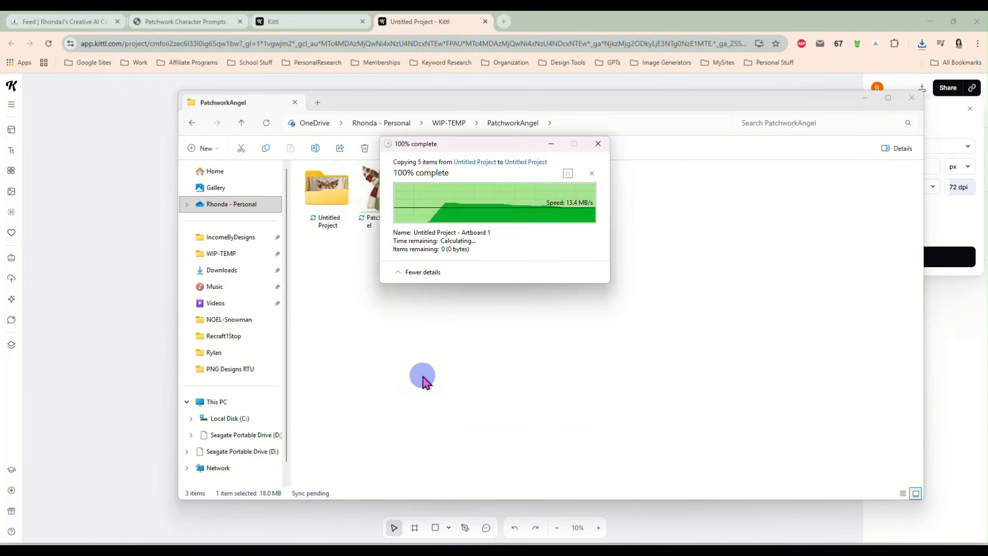
left_click(329, 203)
double_click(330, 203)
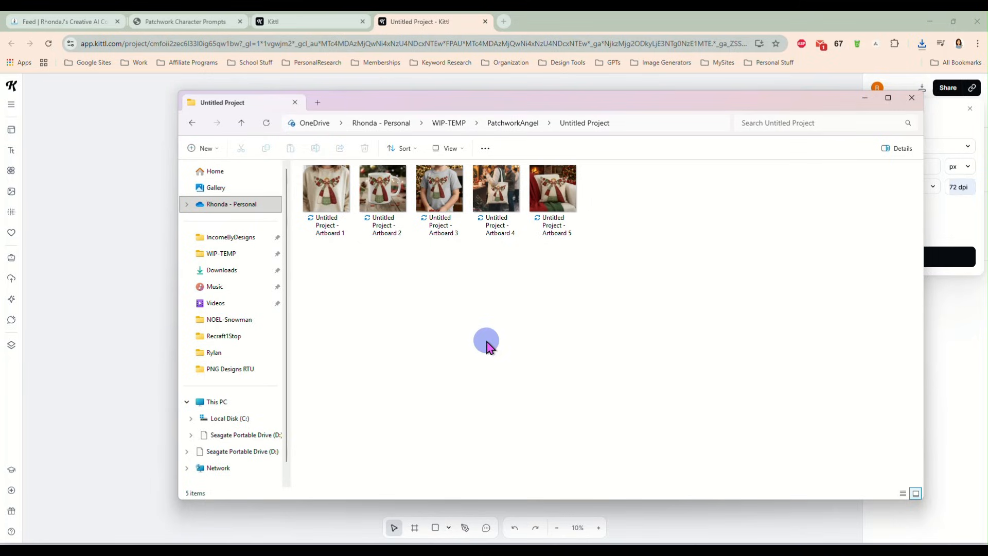
- Go to MyDesigns in a new browser tab and open the Sublimation Designs folder from the collections
left_click(504, 21)
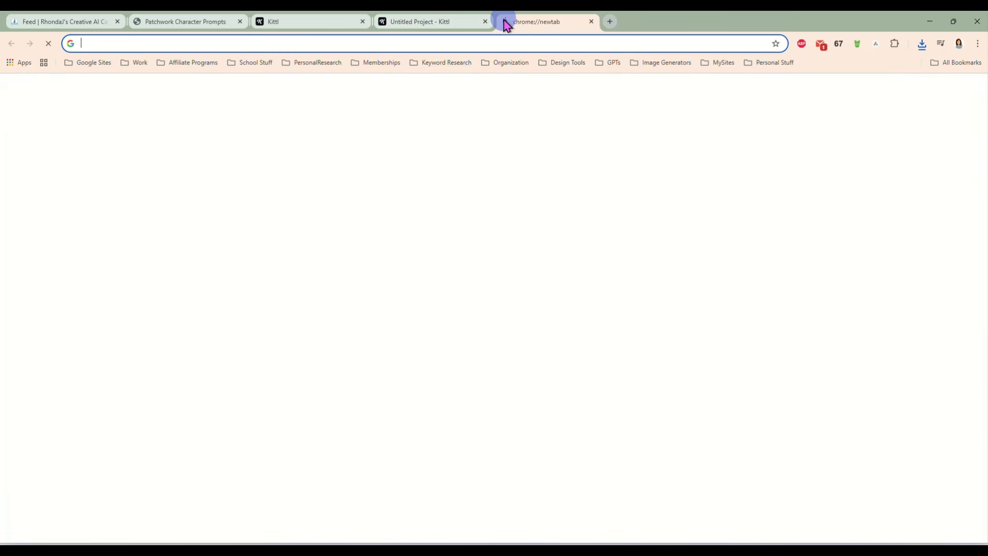
left_click(439, 154)
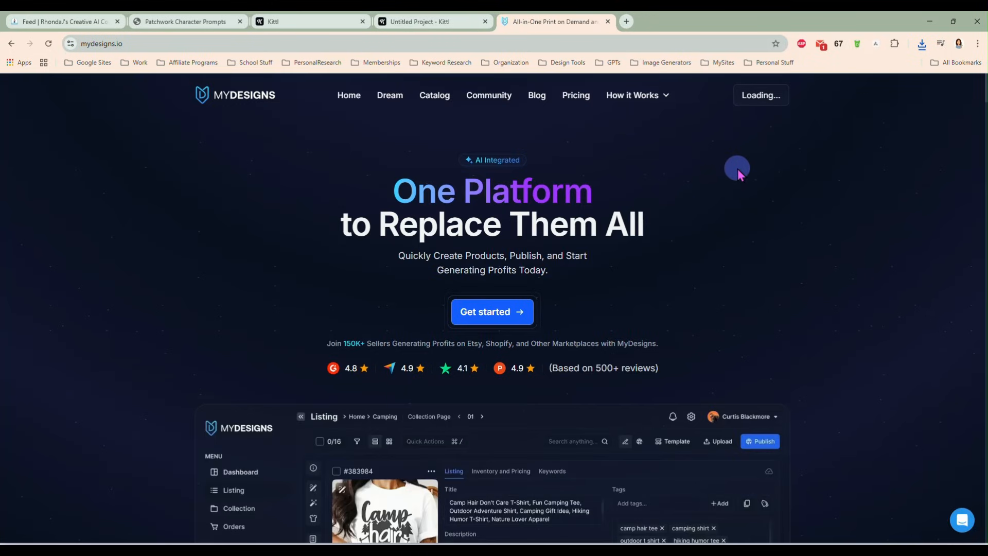
left_click(724, 98)
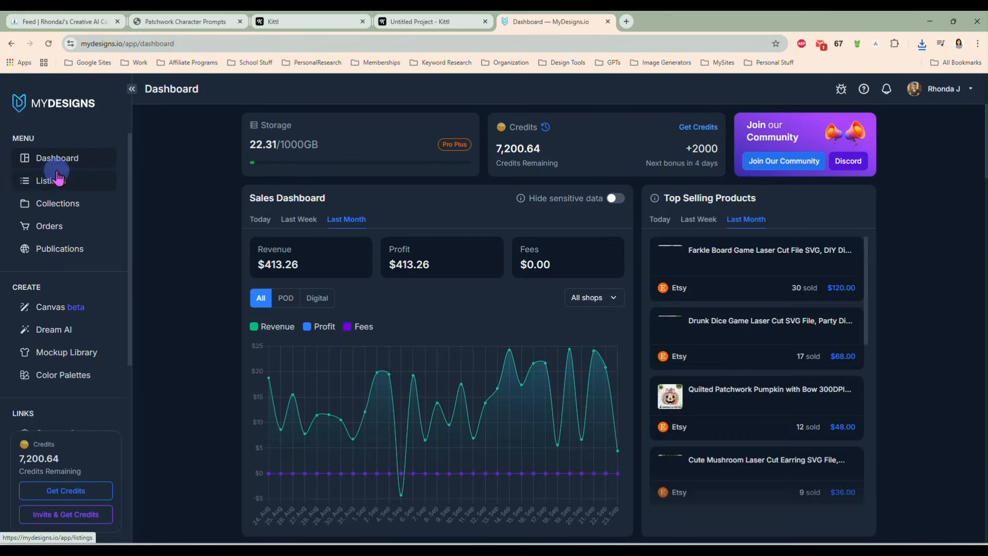
left_click(65, 204)
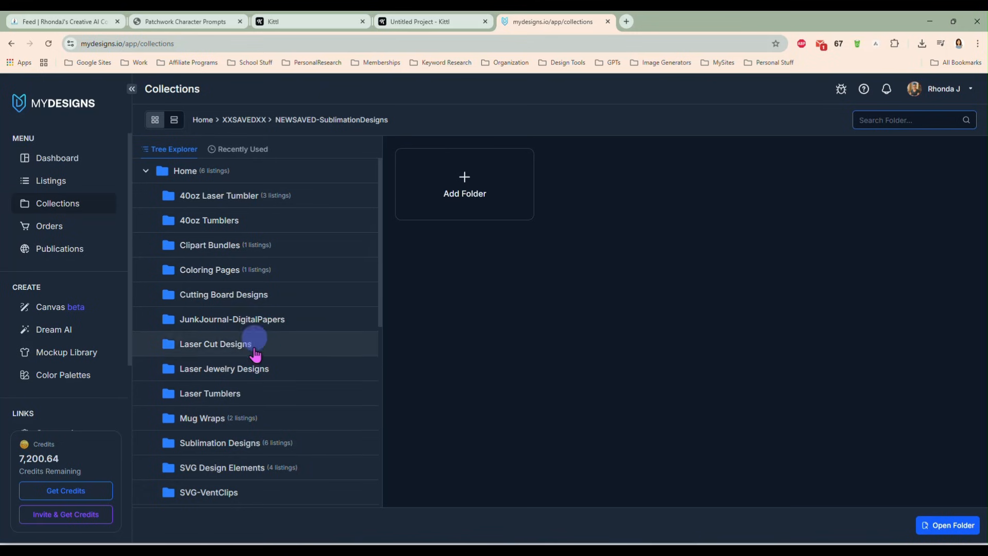
left_click(278, 443)
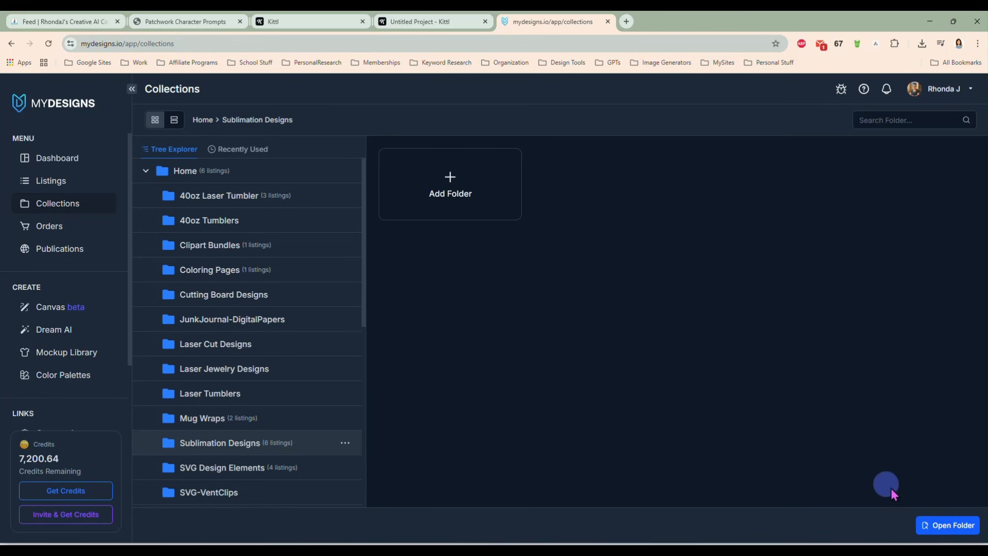
left_click(938, 528)
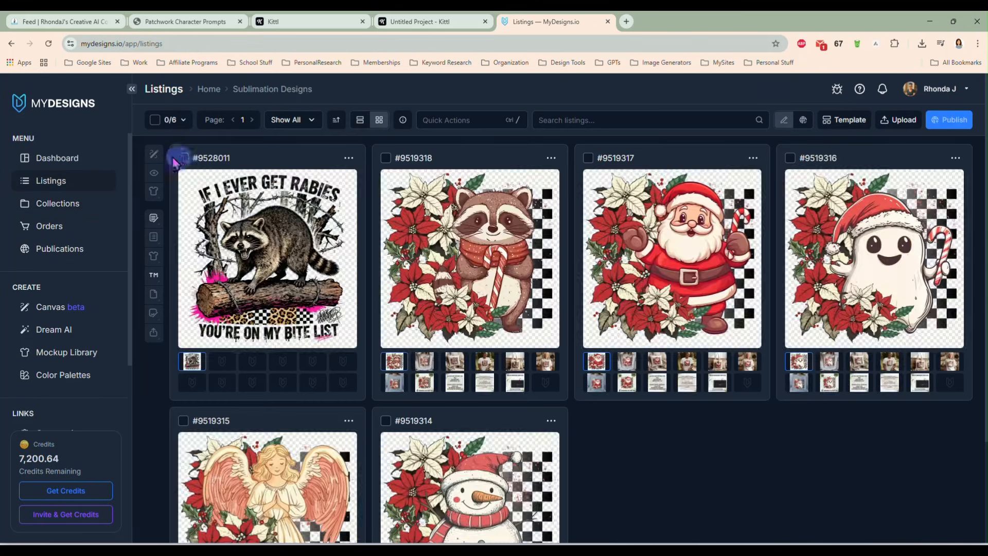
- Delete all existing listings in the Sublimation Designs collection
left_click(157, 123)
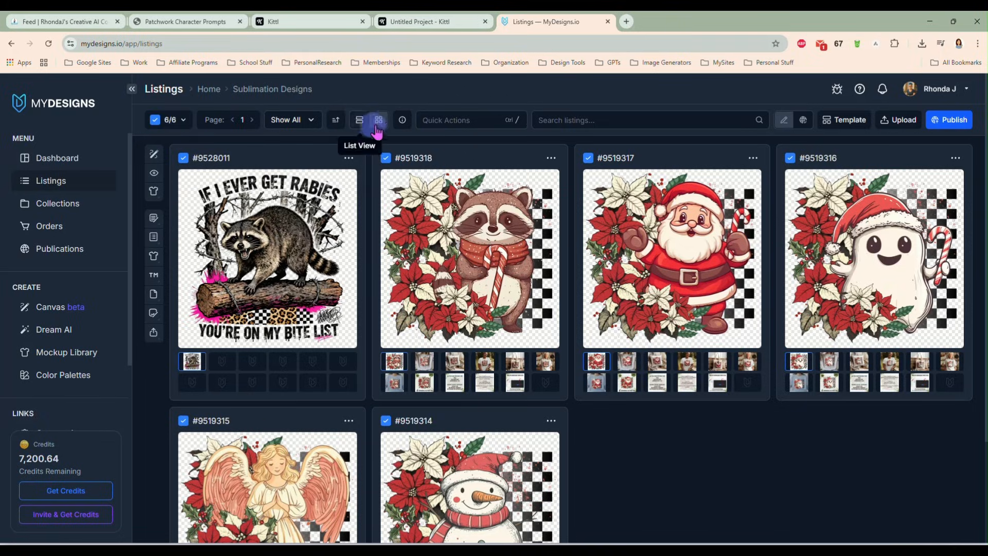
left_click(451, 121)
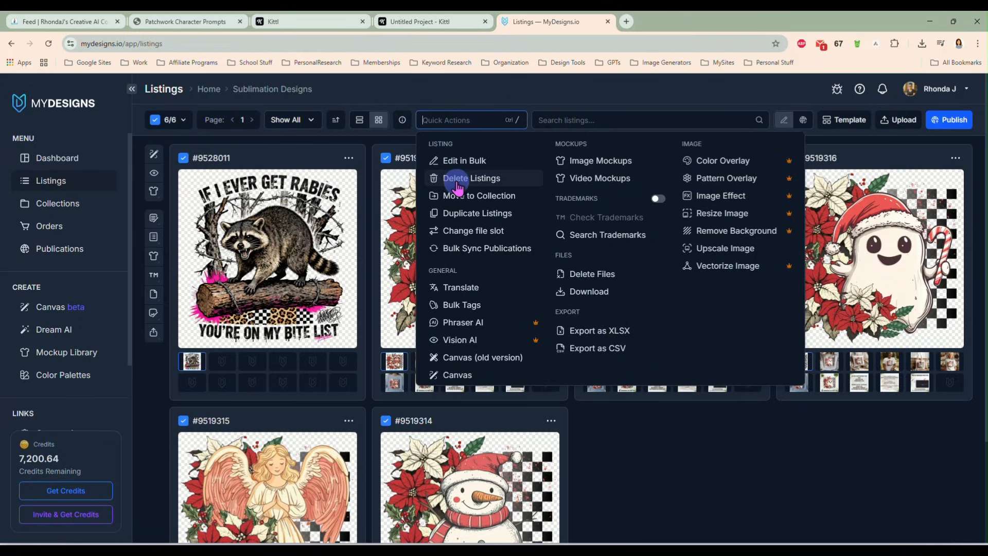
left_click(457, 182)
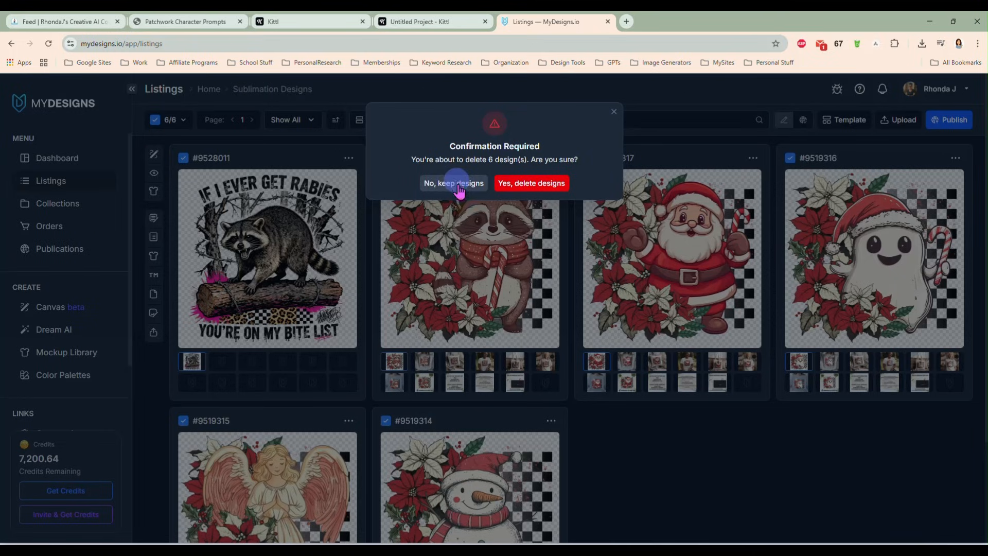
left_click(541, 182)
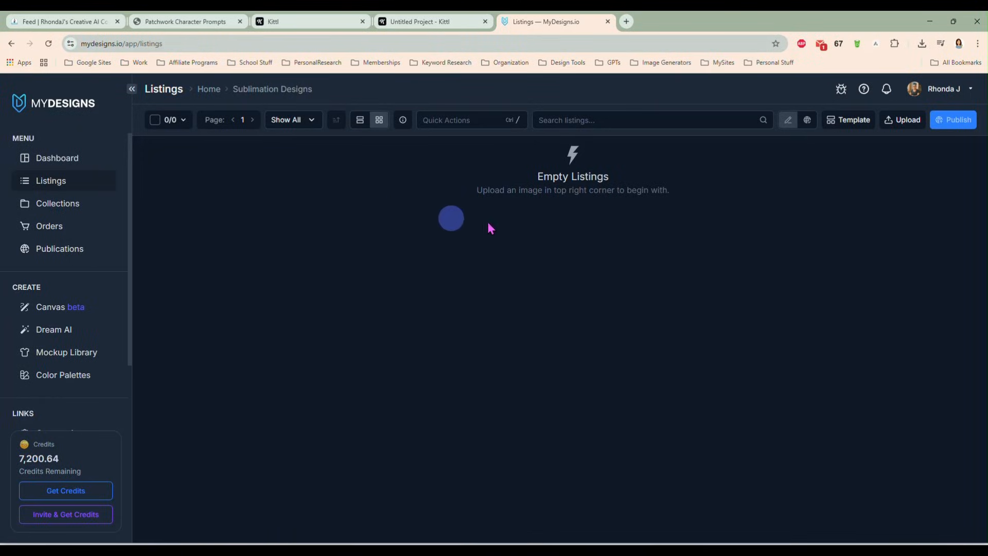
left_click(903, 129)
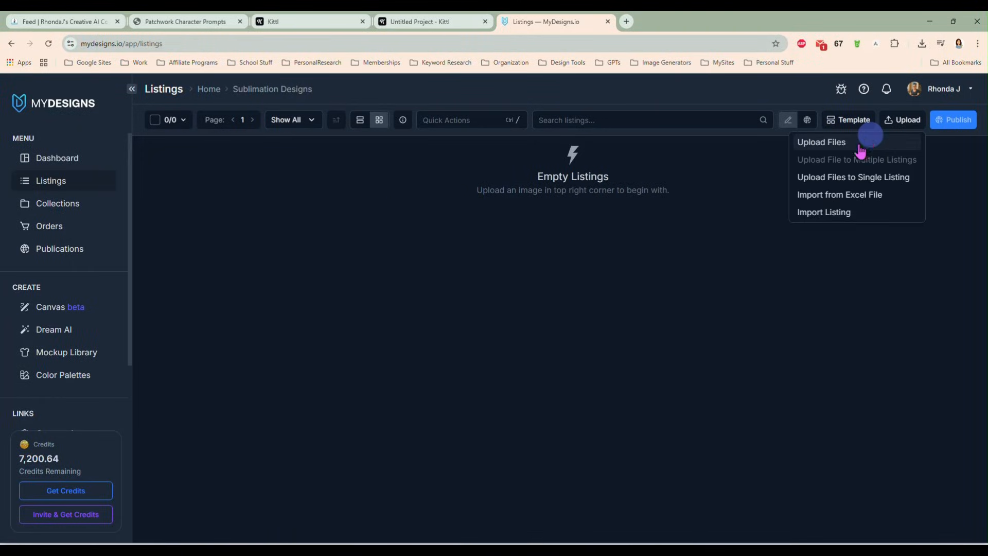
left_click(826, 142)
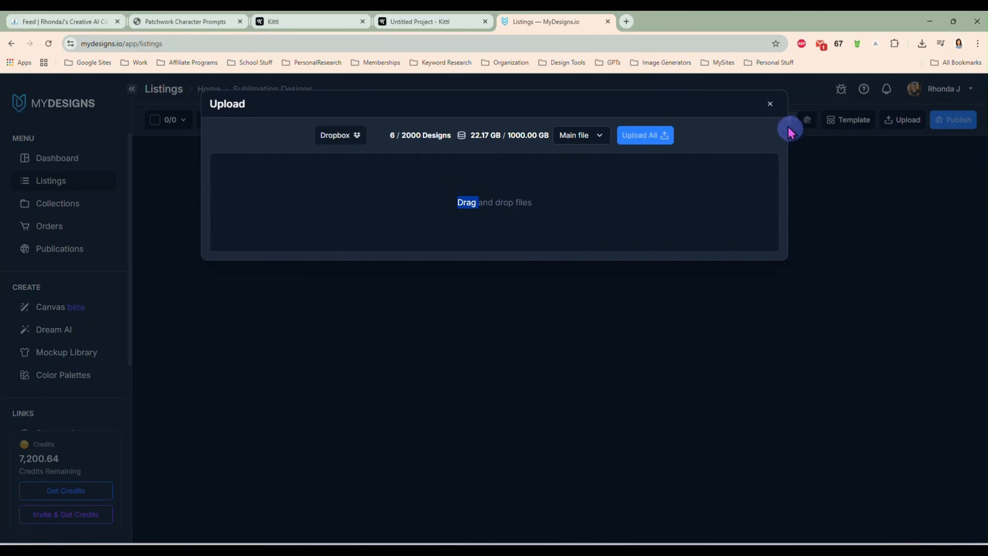
left_click(770, 103)
- Set up an upload of files to a single listing and add PatchworkAngel.png from File Explorer as the main file
left_click(899, 125)
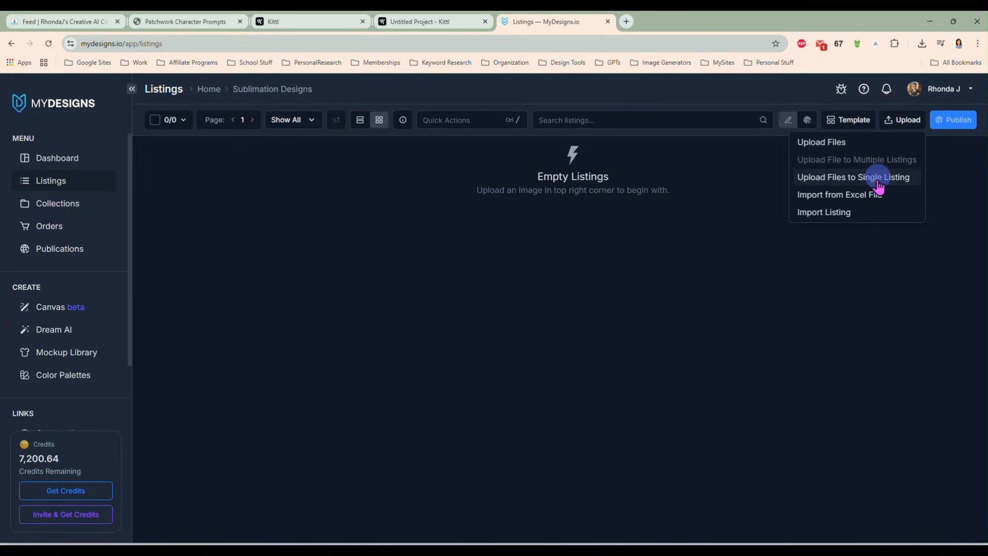
left_click(838, 178)
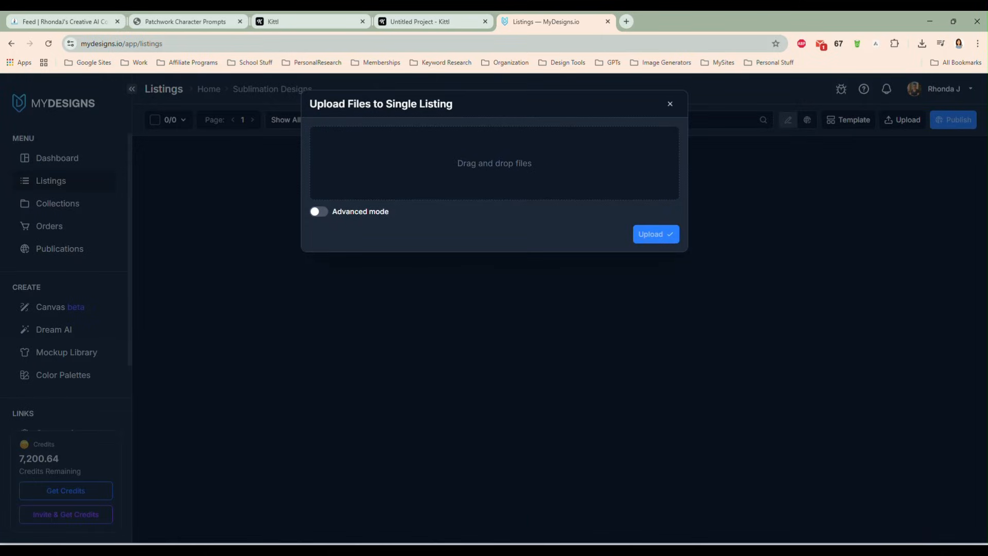
left_click(304, 548)
left_click_drag(547, 98, 987, 102)
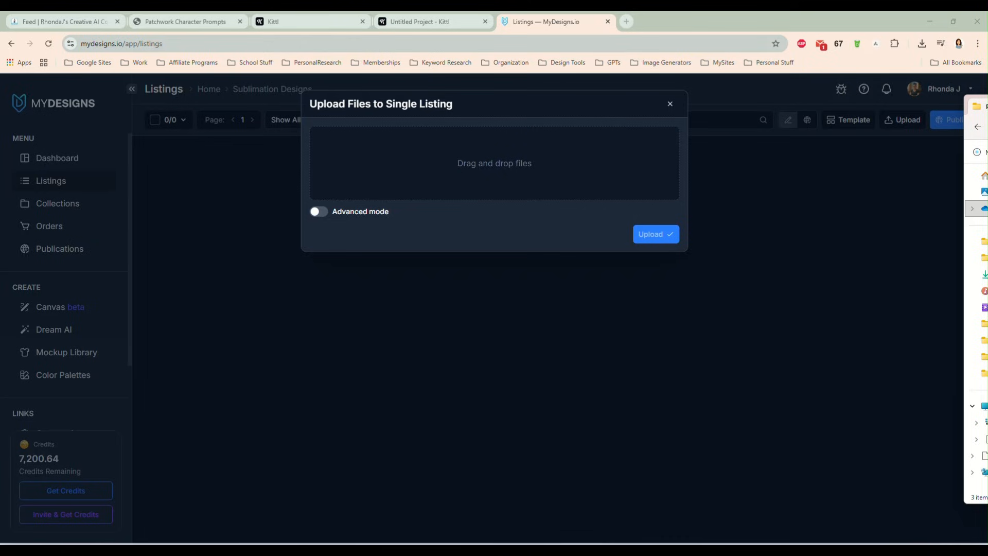
left_click_drag(981, 191, 498, 161)
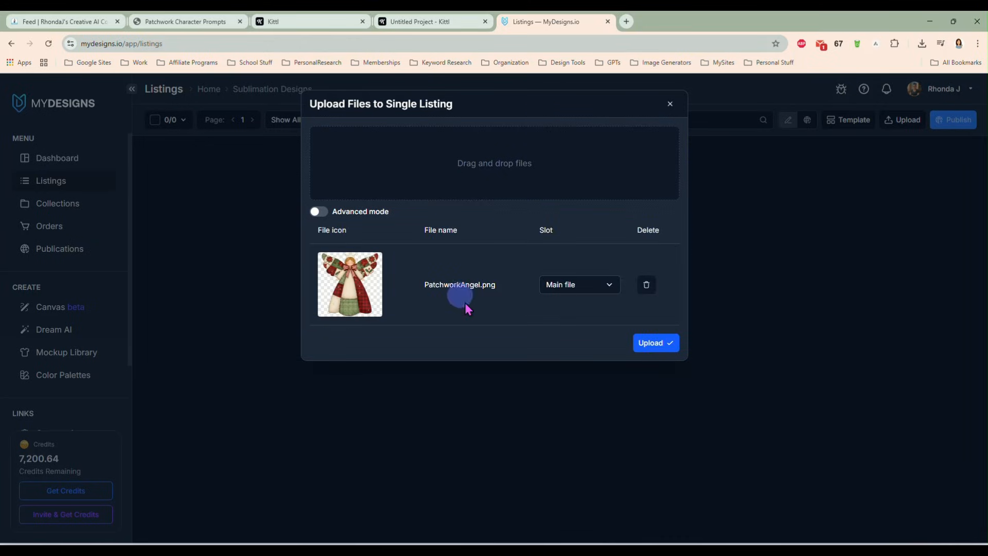
left_click(579, 290)
left_click(577, 287)
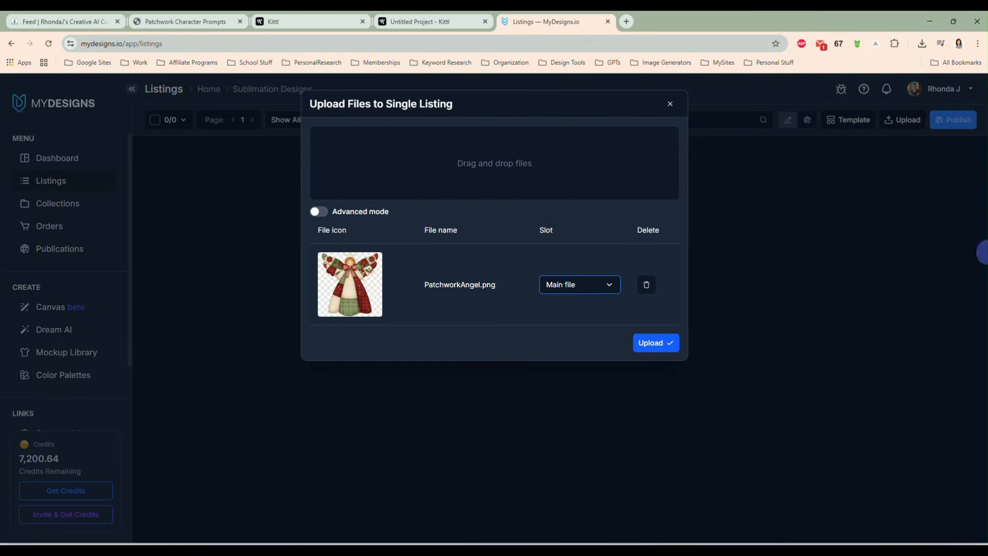
- Add the five extracted artboard JPEGs as Mockup 1 to Mockup 5 and upload all files to the single listing
key("alt+Tab")
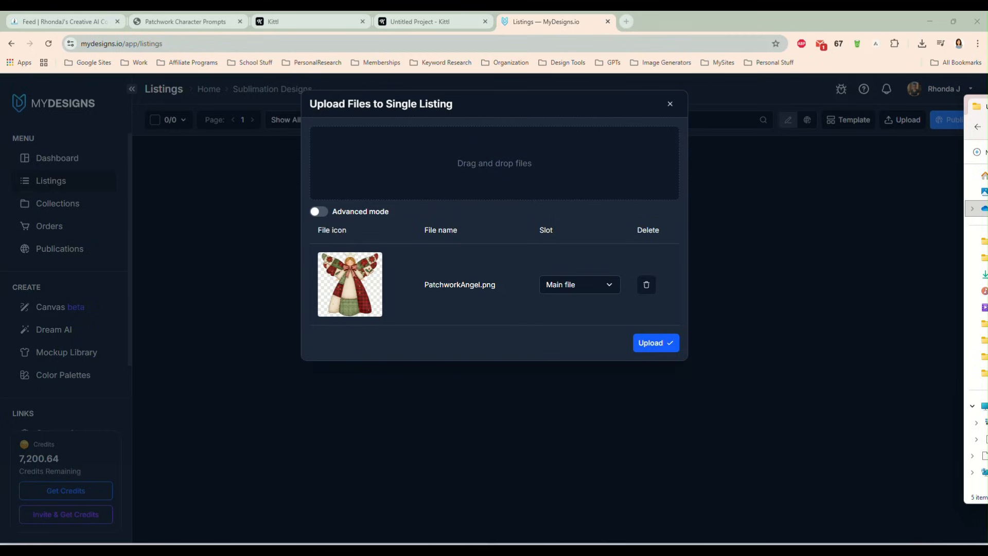
left_click_drag(669, 193, 507, 155)
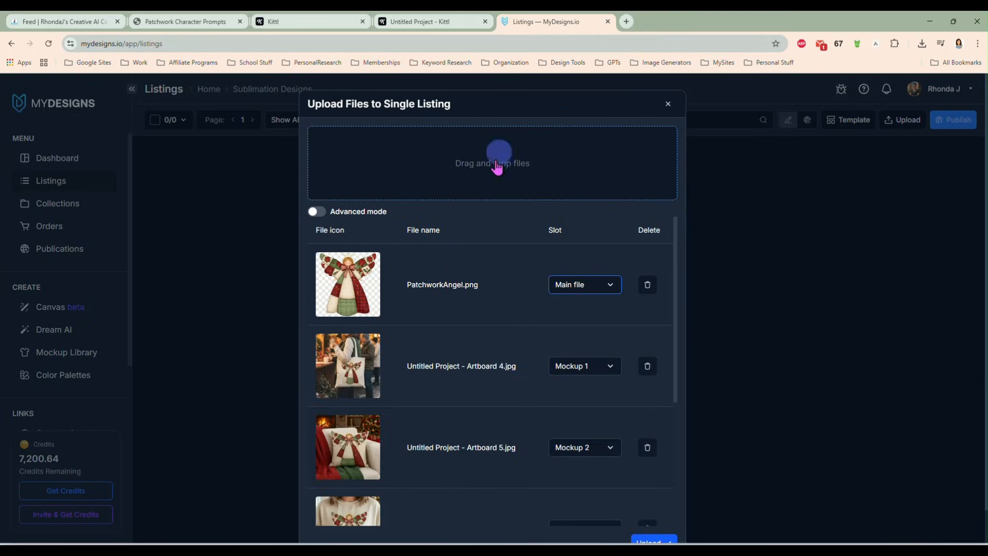
scroll(538, 309, "down", 2)
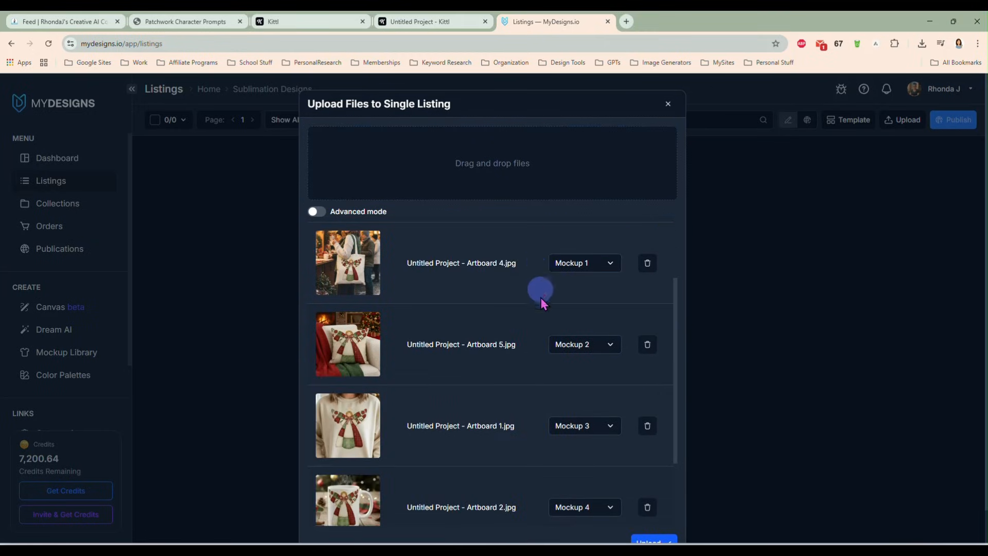
scroll(542, 353, "down", 2)
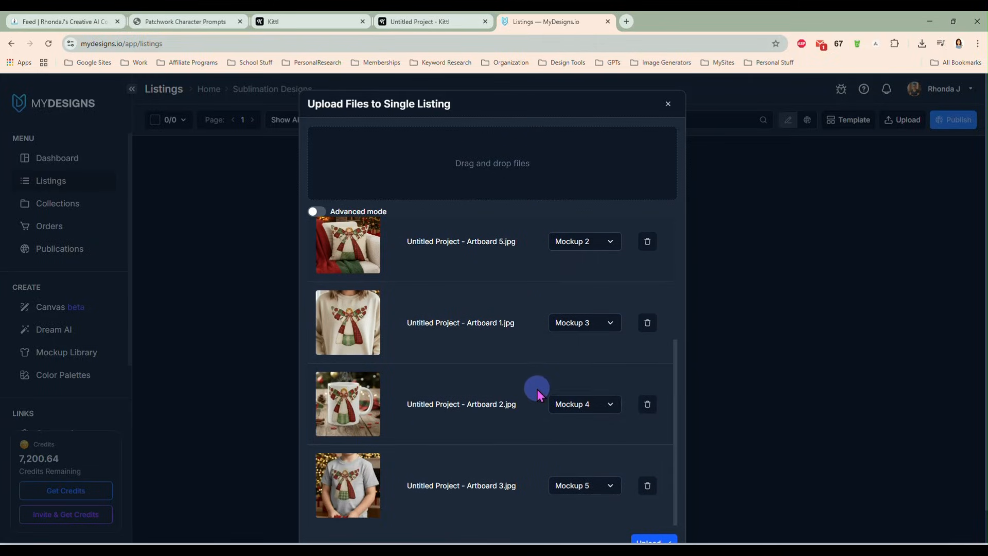
scroll(544, 443, "down", 1)
left_click(651, 509)
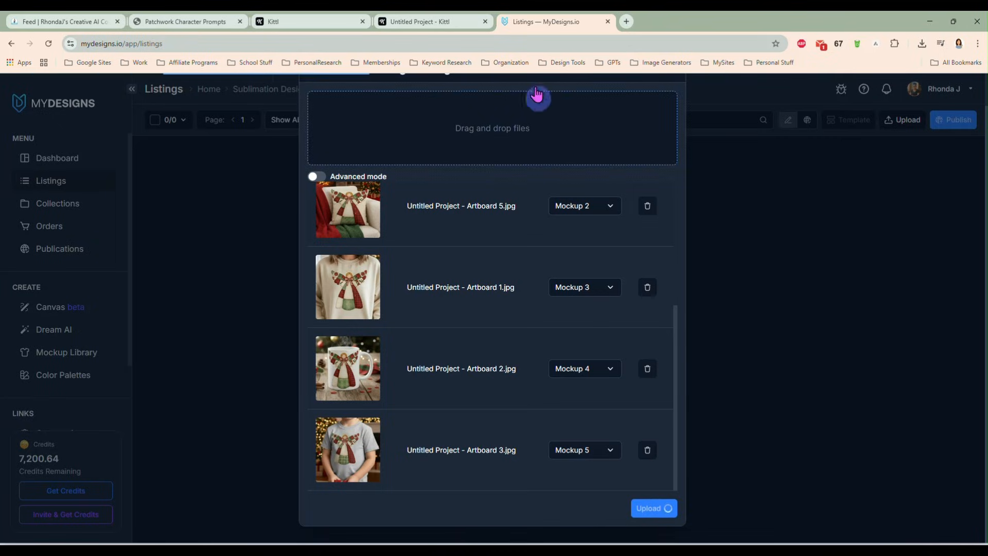
left_click(420, 22)
scroll(726, 381, "up", 2)
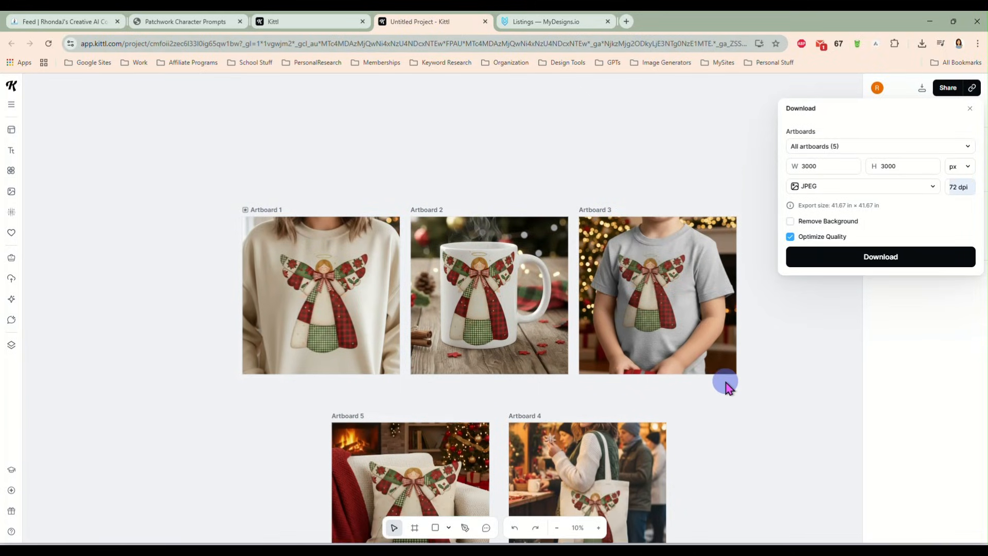
scroll(725, 385, "down", 2)
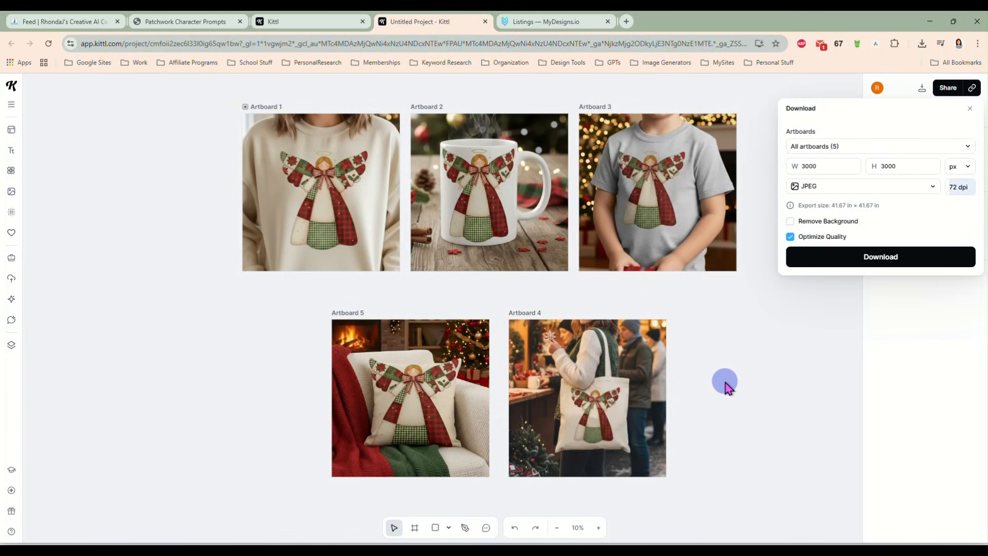
scroll(726, 385, "up", 2)
scroll(725, 385, "down", 2)
left_click(556, 22)
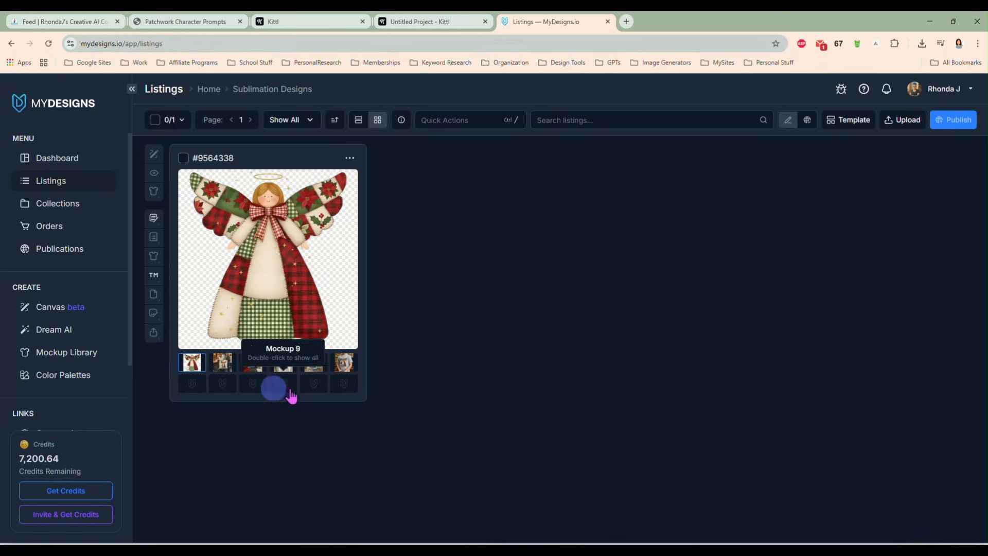
- Select the patchwork angel listing and open the Image Mockups generator for it
left_click(459, 118)
left_click(185, 159)
left_click(471, 122)
left_click(582, 160)
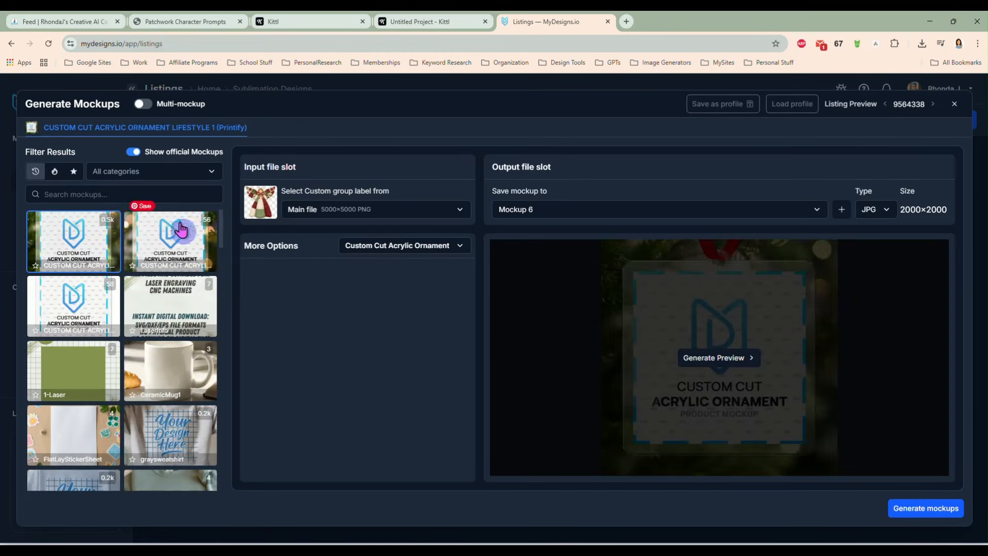
- Hide the official mockups and choose the DigitalMockup template for the listing
left_click(130, 152)
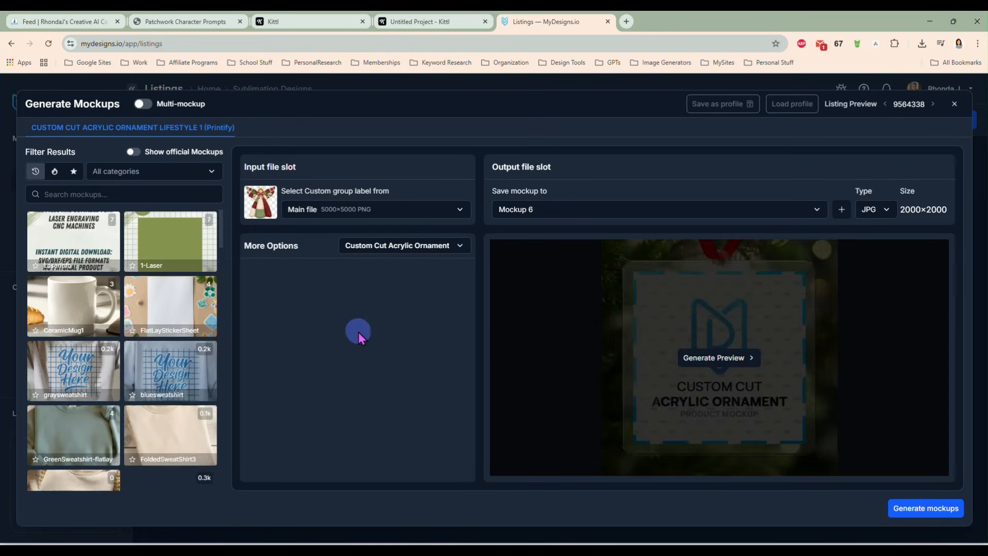
scroll(172, 327, "down", 3)
scroll(176, 331, "down", 1)
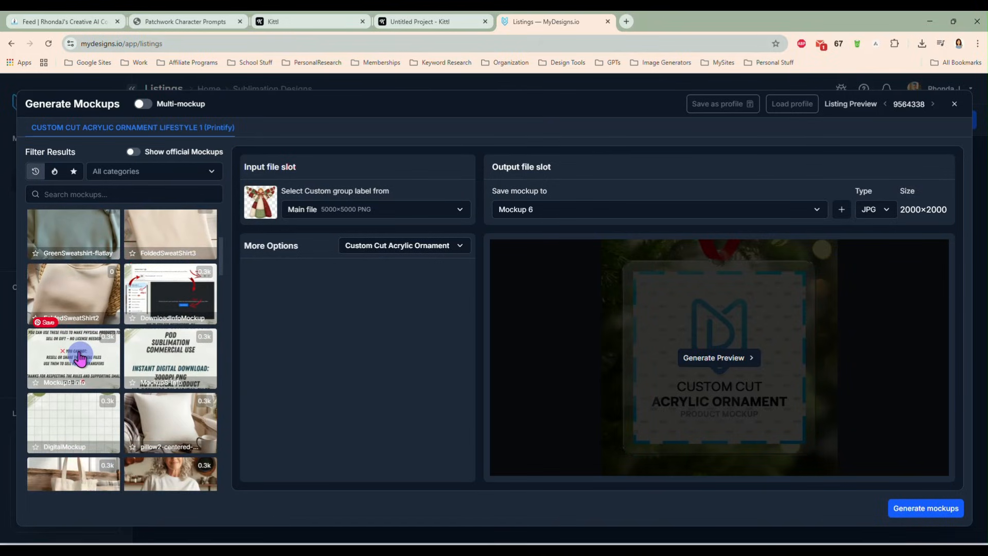
left_click(77, 435)
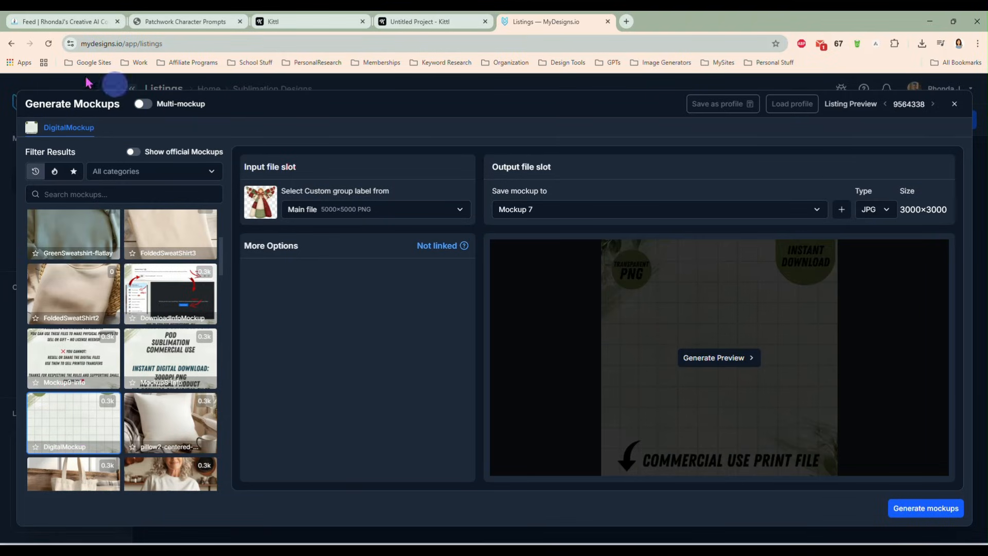
- Generate listing mockups in multi-mockup mode, adding the Mockup9-Info, Mockup8-Info and DownloadInfoMockup templates to DigitalMockup
left_click(144, 104)
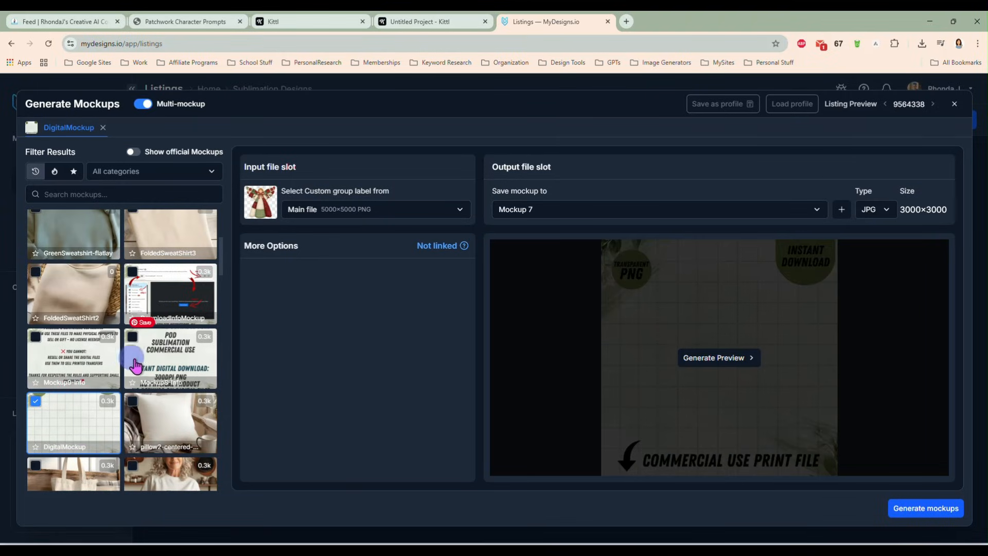
left_click(35, 338)
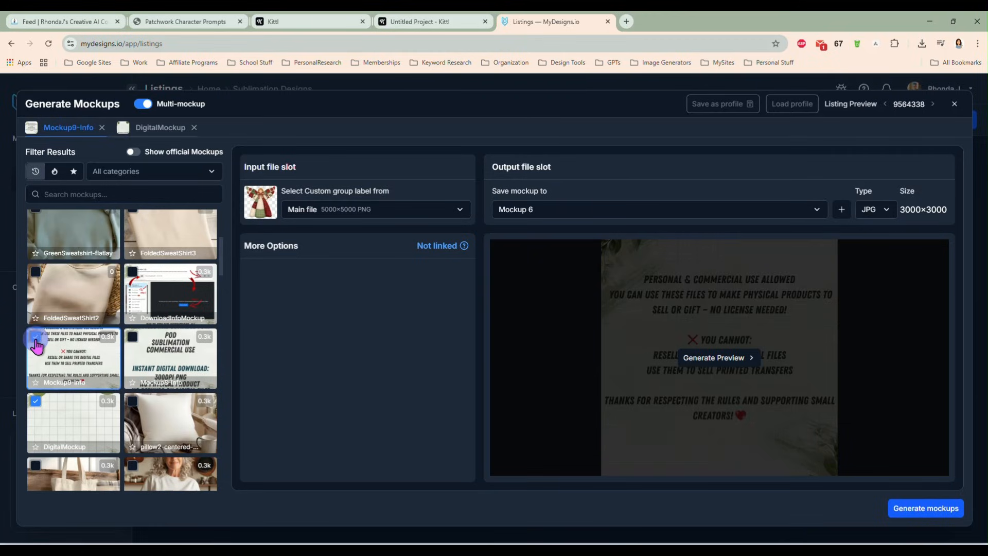
left_click(134, 339)
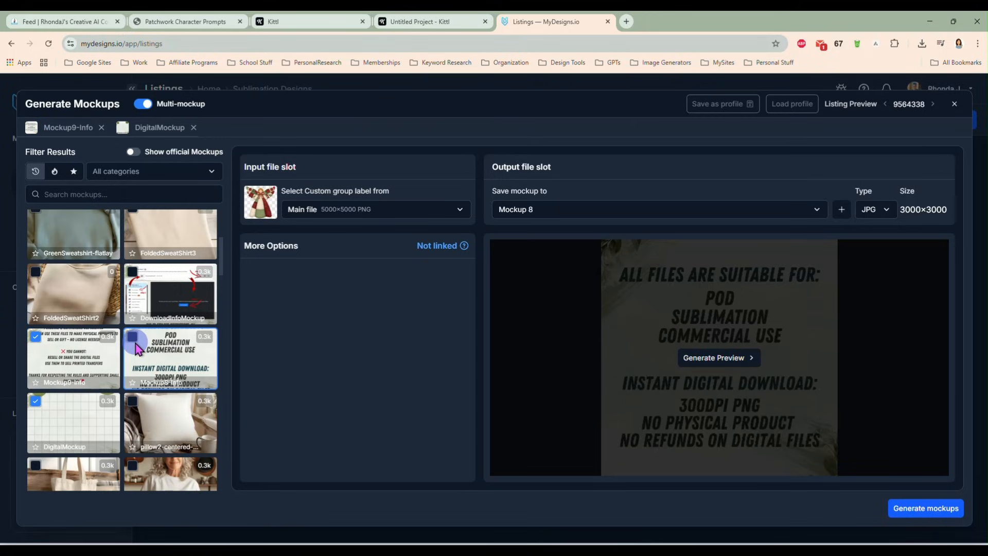
left_click(132, 273)
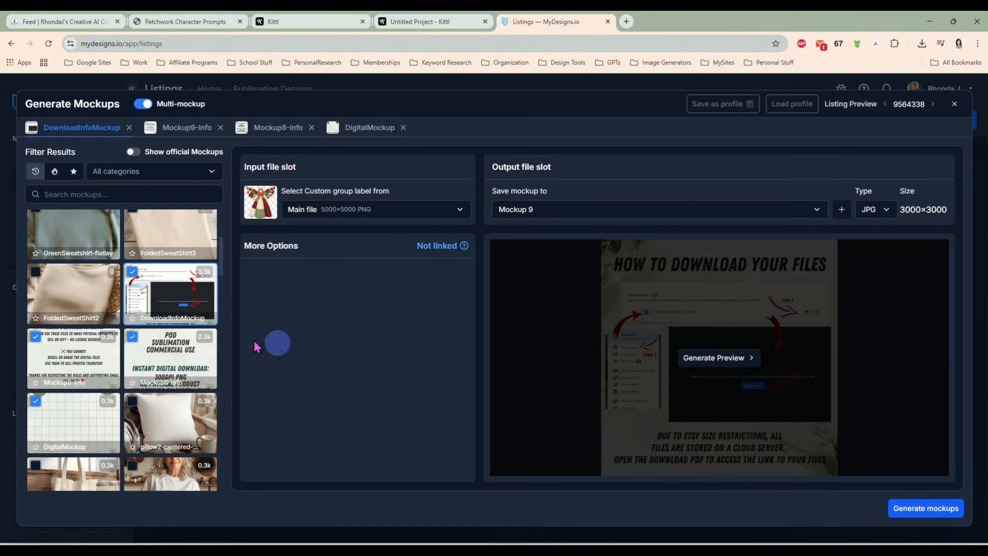
scroll(191, 364, "down", 1)
scroll(191, 363, "up", 5)
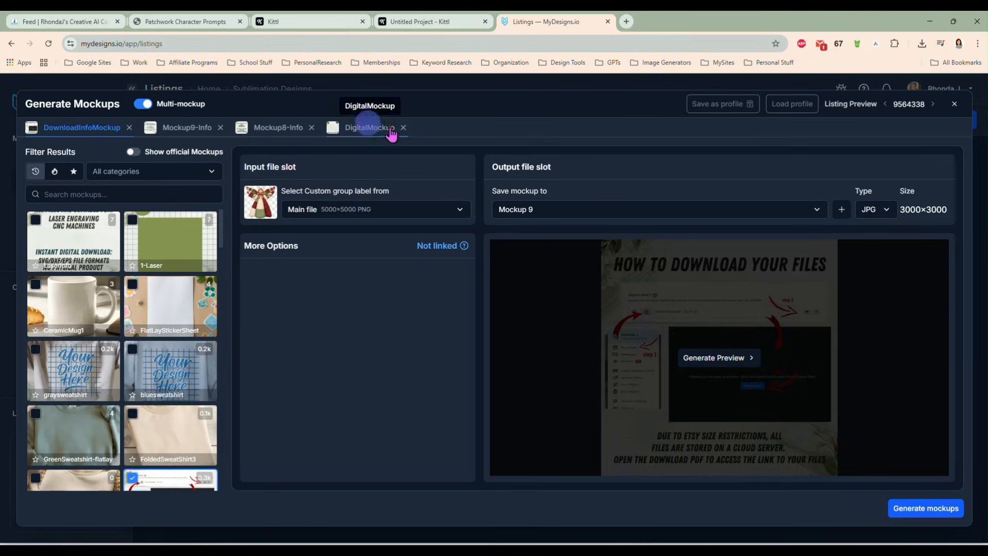
left_click(912, 514)
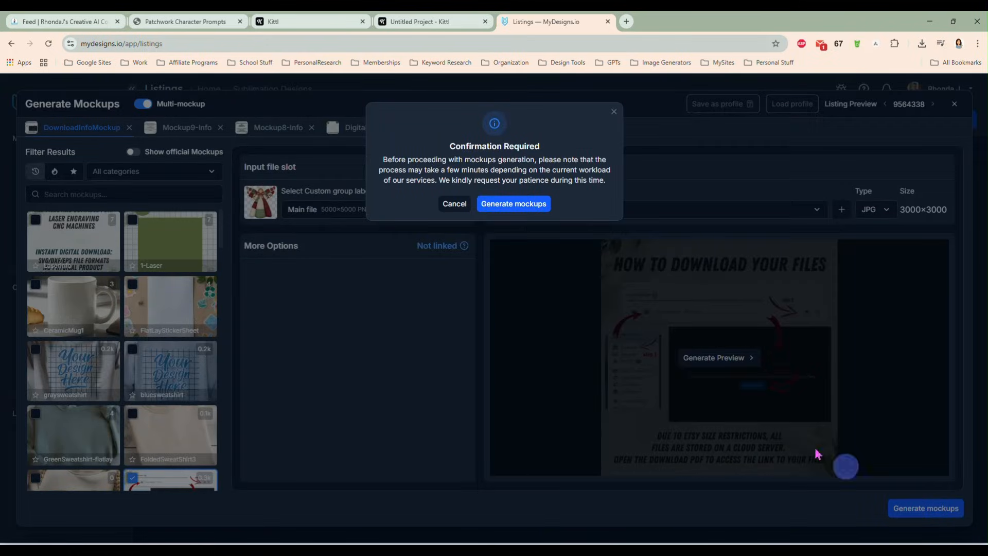
left_click(505, 203)
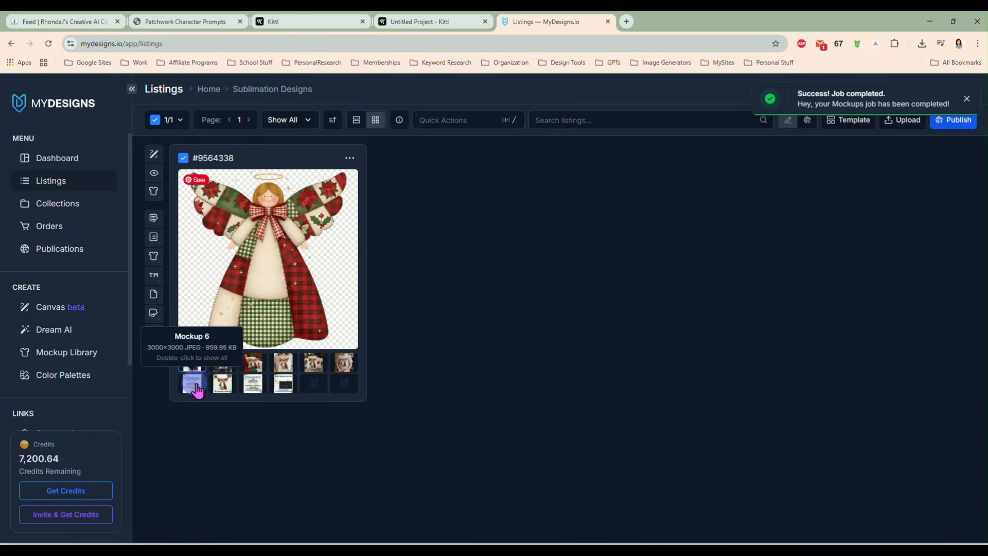
- Preview the four newly generated mockups on the listing, Mockup 6 to Mockup 9, one after another
left_click(194, 390)
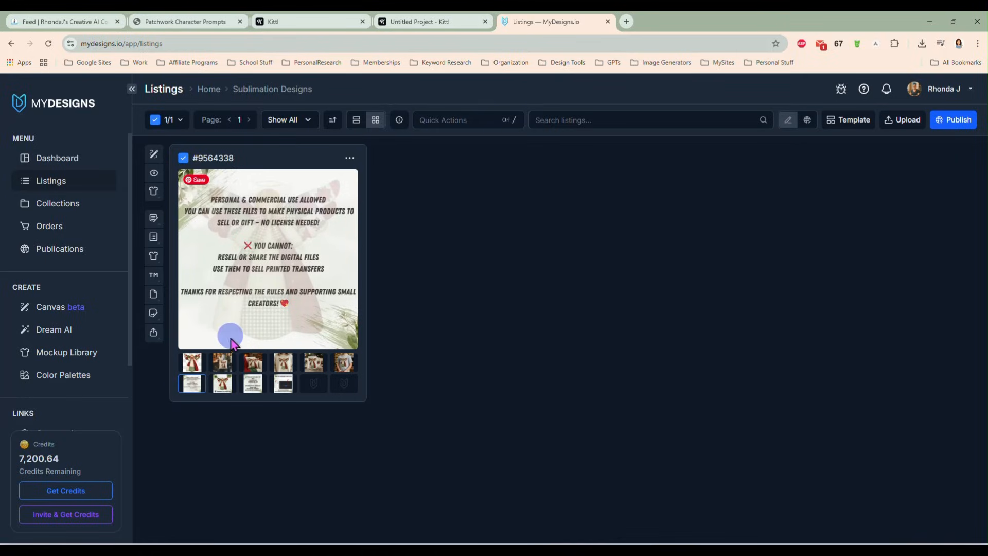
left_click(224, 391)
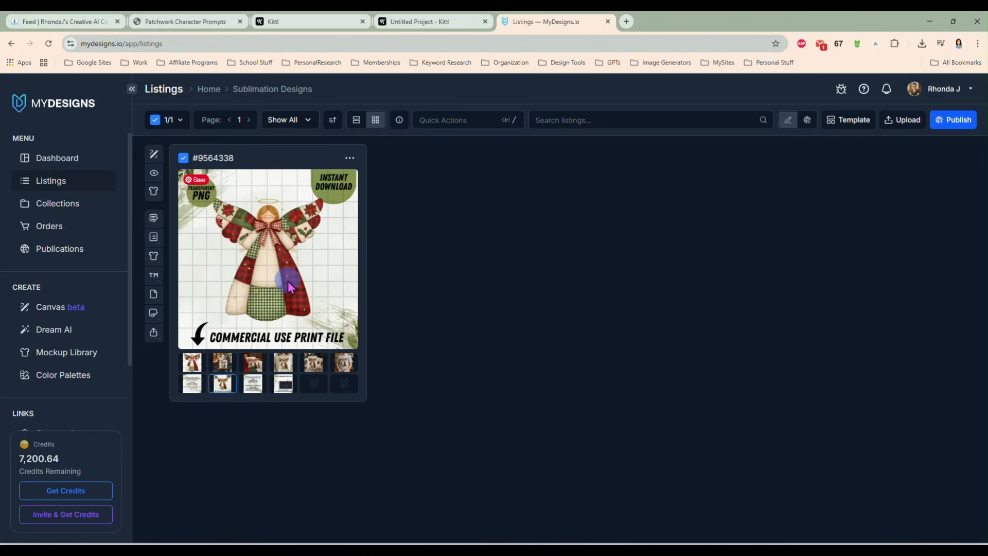
left_click(253, 392)
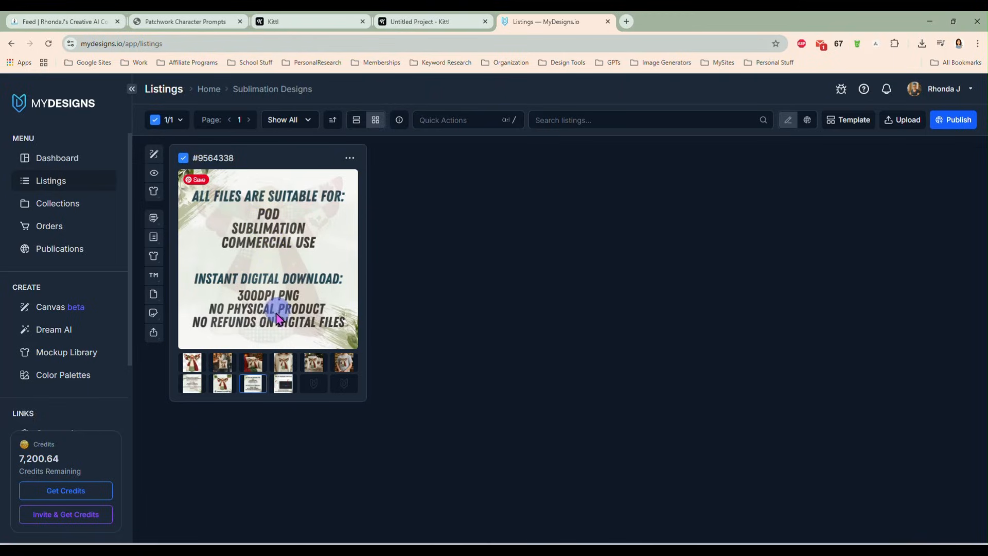
left_click(283, 387)
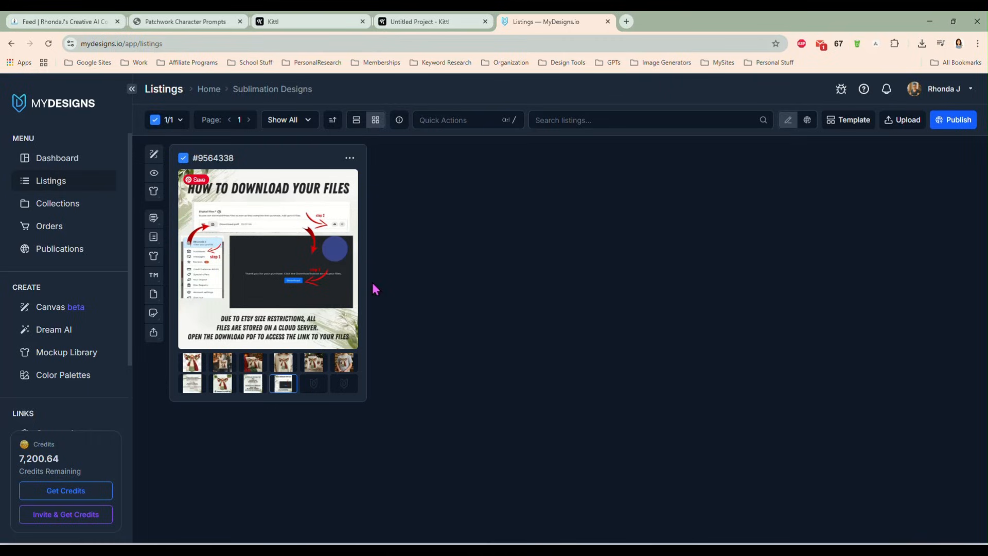
left_click(192, 388)
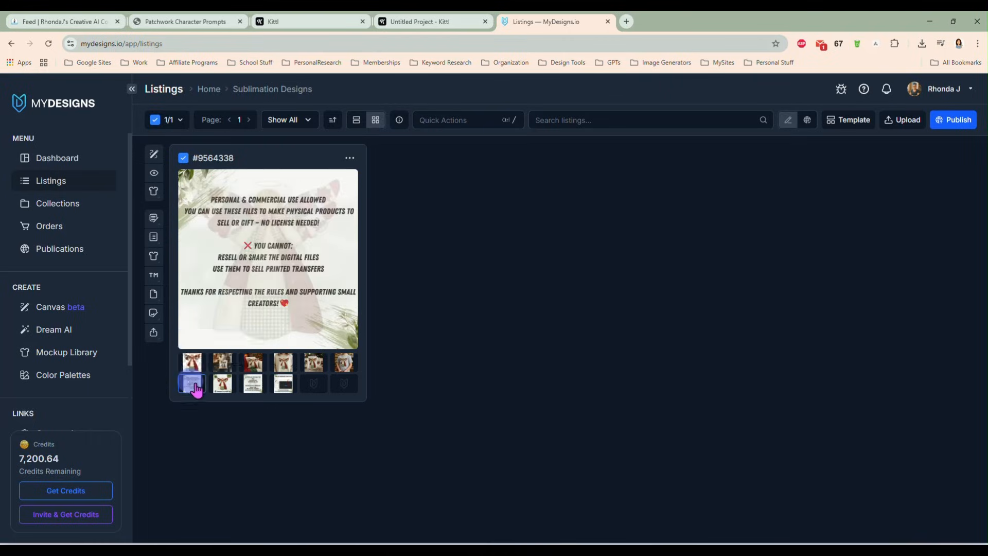
left_click(222, 387)
left_click(252, 387)
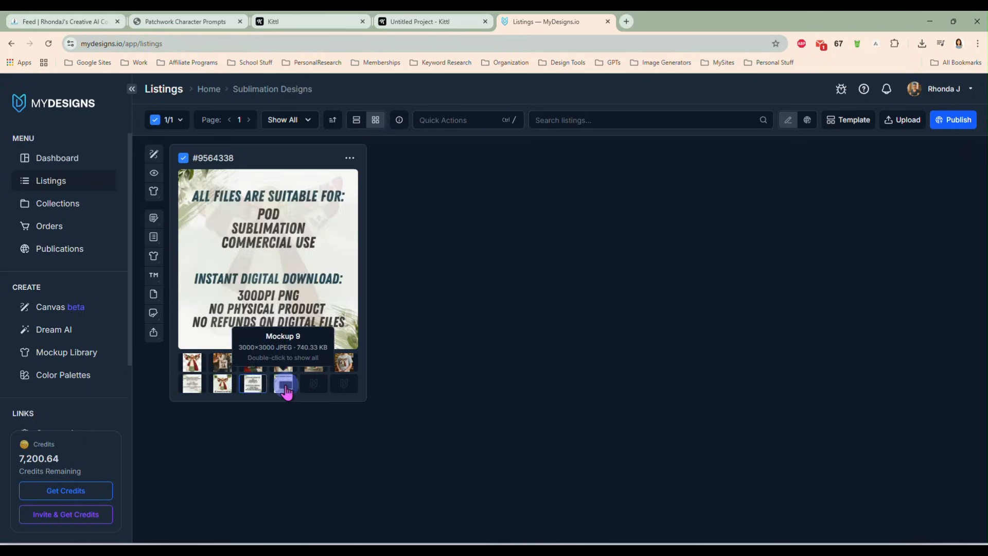
left_click(283, 389)
- Swap Mockup 6 and Mockup 7 so the commercial use print file image precedes the usage rules image, and review the order
left_click(191, 387)
mouse_move(224, 386)
left_mouse_down()
mouse_move(196, 383)
mouse_move(221, 391)
left_mouse_up()
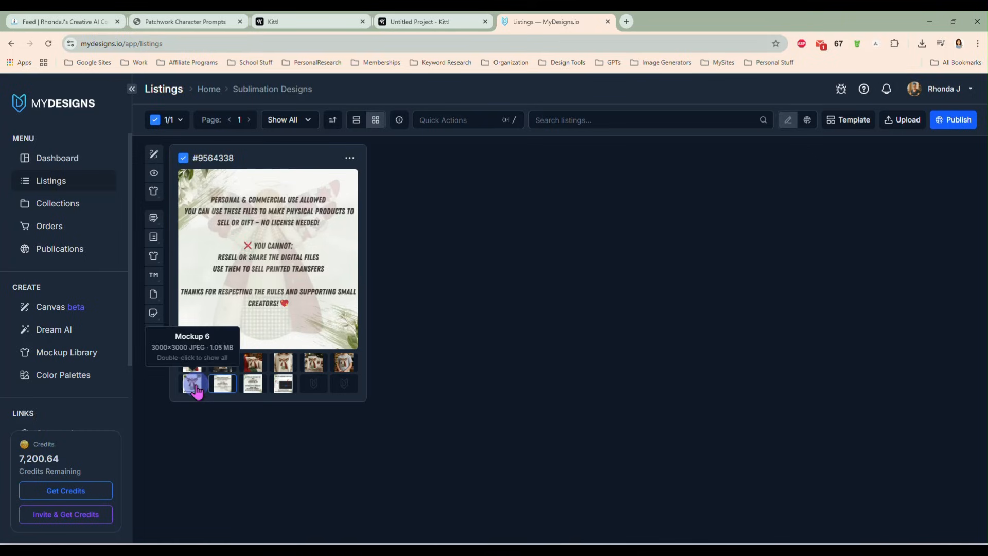
left_click(195, 389)
left_click(222, 390)
left_click(251, 386)
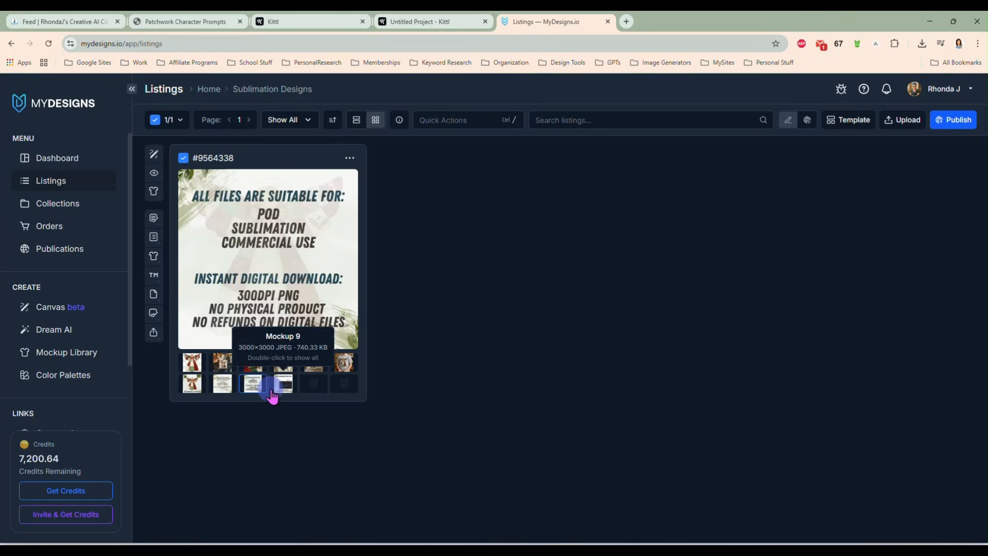
- Switch to the untitled Kittl project and delete all mockup images and every artboard except Artboard 5
left_click(448, 21)
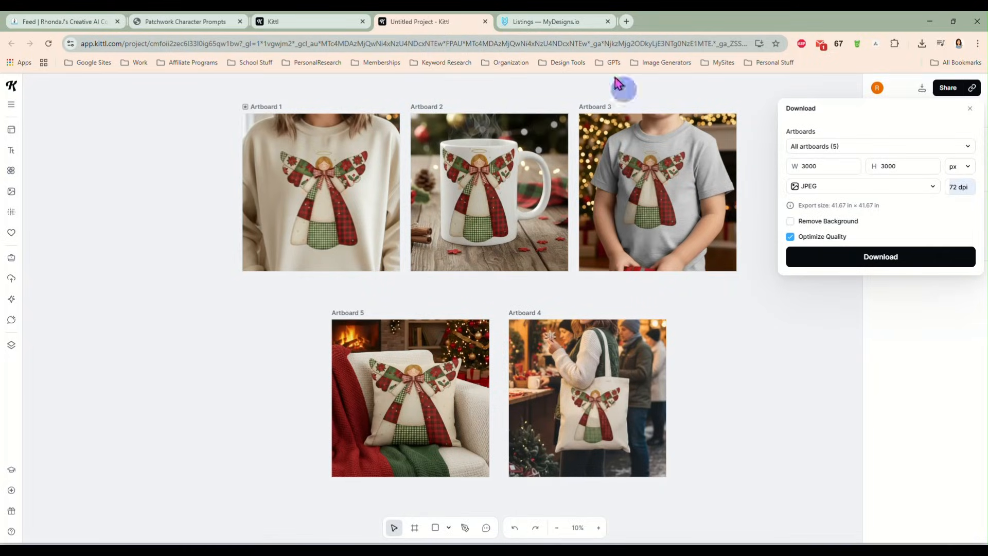
left_click(570, 23)
left_click(421, 21)
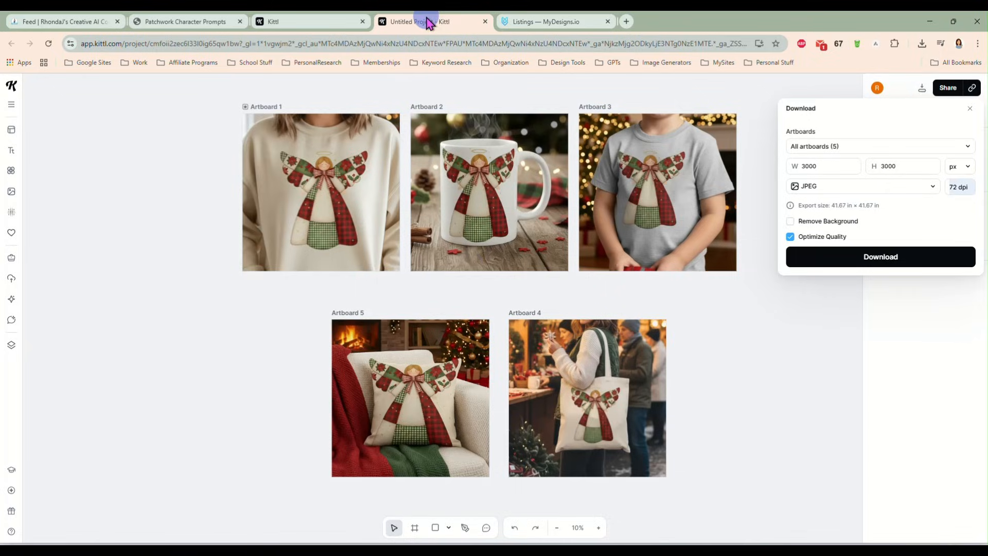
left_click(733, 352)
scroll(703, 347, "down", 2)
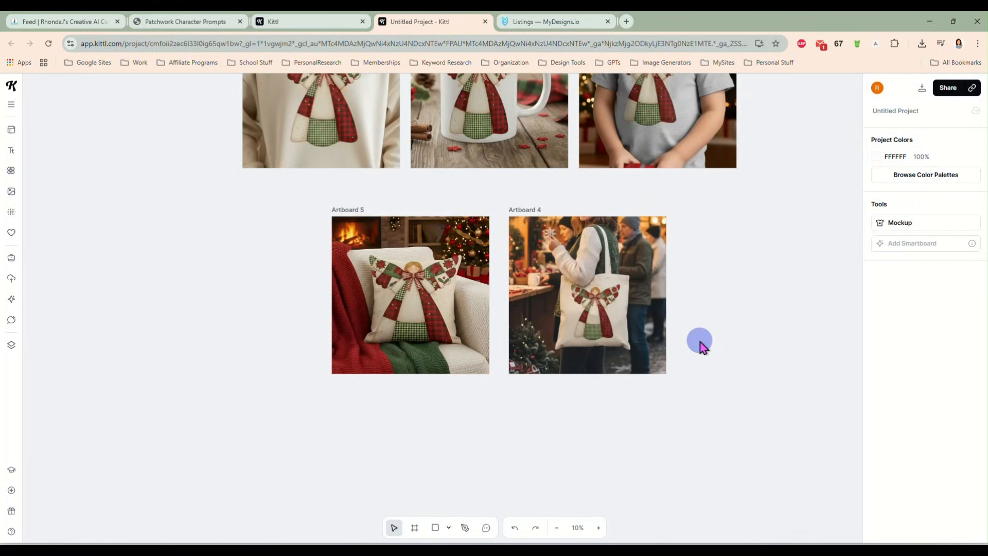
scroll(700, 344, "up", 4)
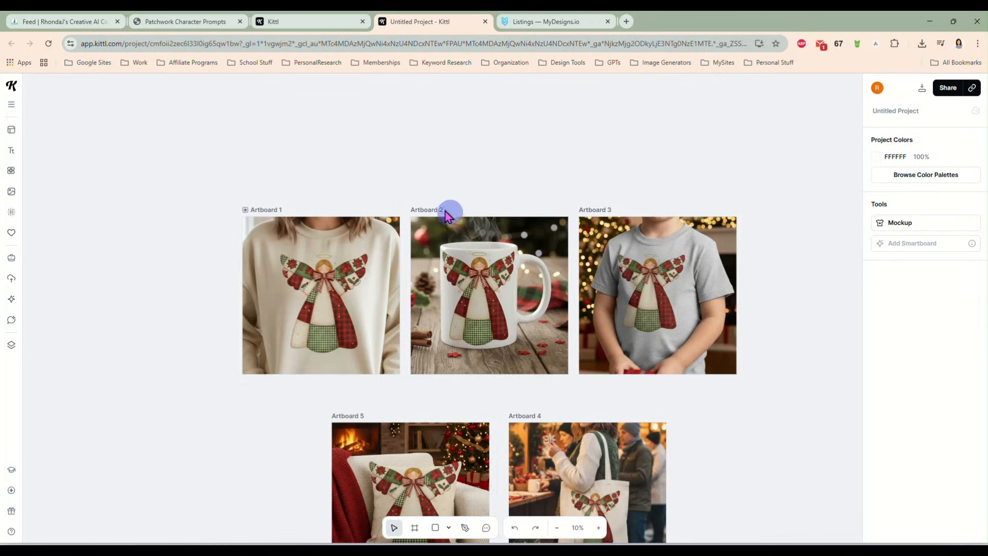
left_click_drag(175, 154, 802, 528)
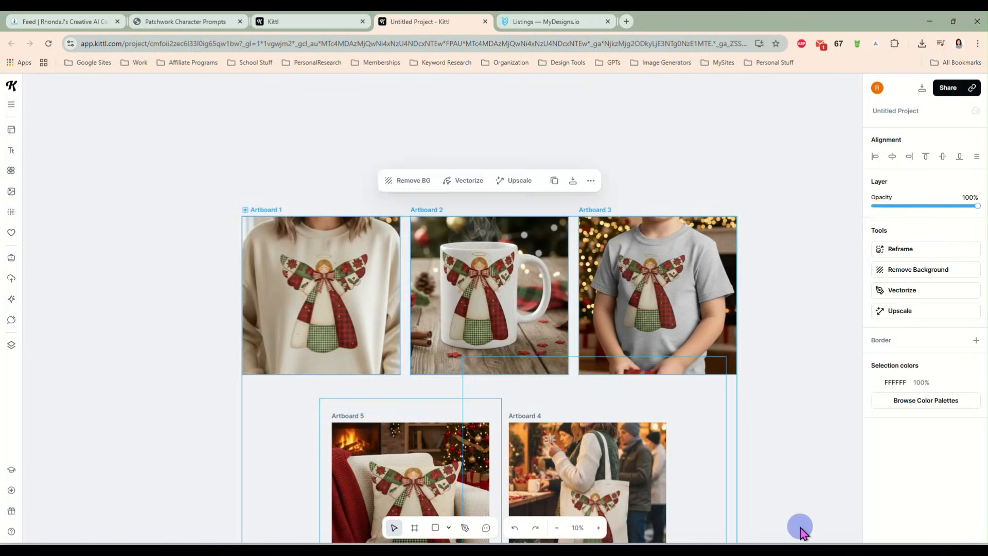
key("Delete")
left_click(538, 417)
key("Delete")
- Move the empty Artboard 5 up to the former Artboard 1 area and set its size to 5000 × 5000 px
left_click_drag(430, 436, 329, 168)
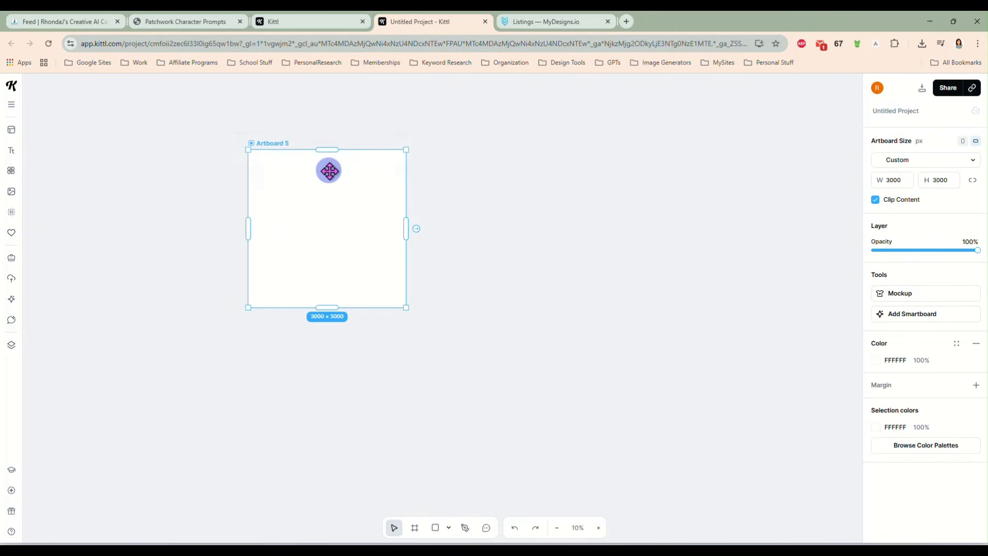
left_click(901, 184)
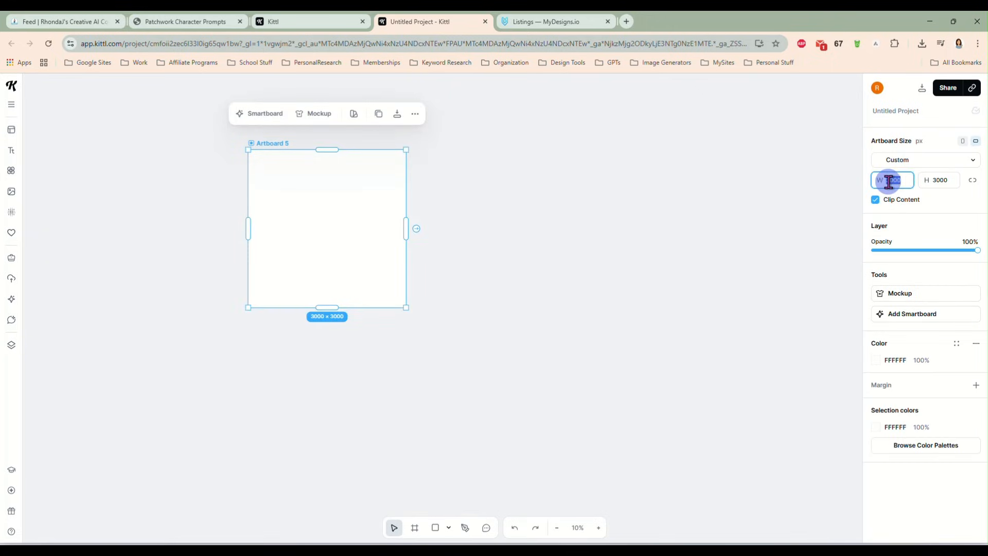
type("5000")
key("Tab")
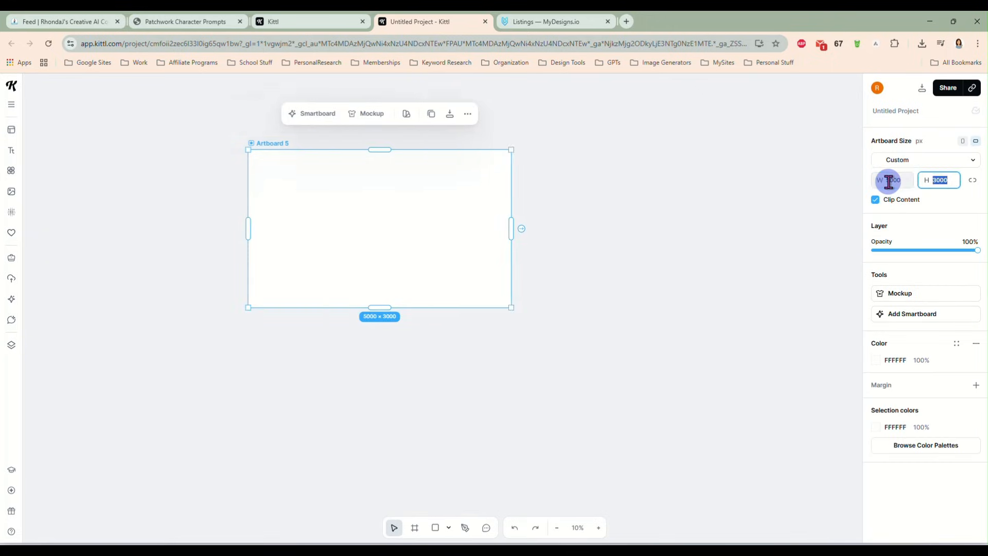
key("Return")
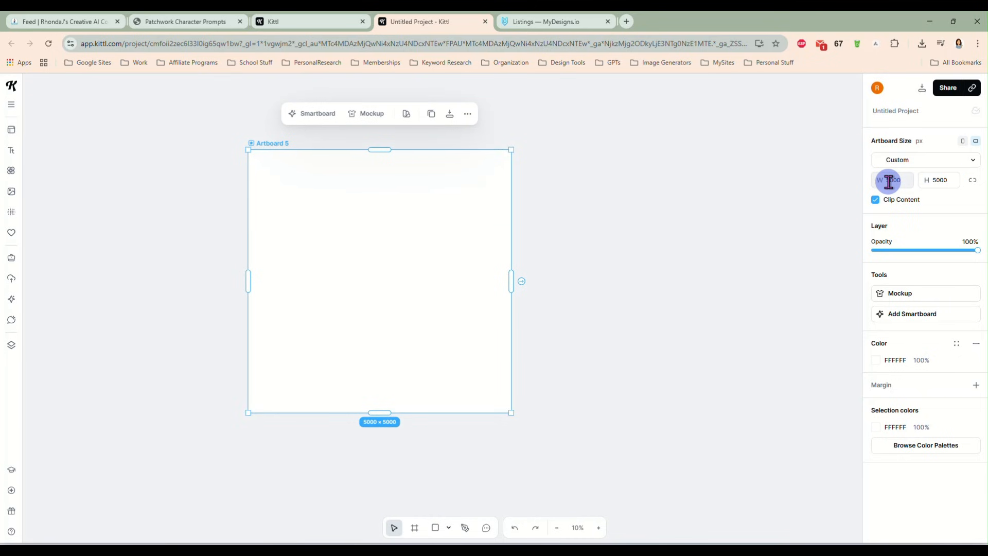
- Switch to the Patchwork Character Prompts PDF and copy the full Reindeer prompt text
left_click(204, 21)
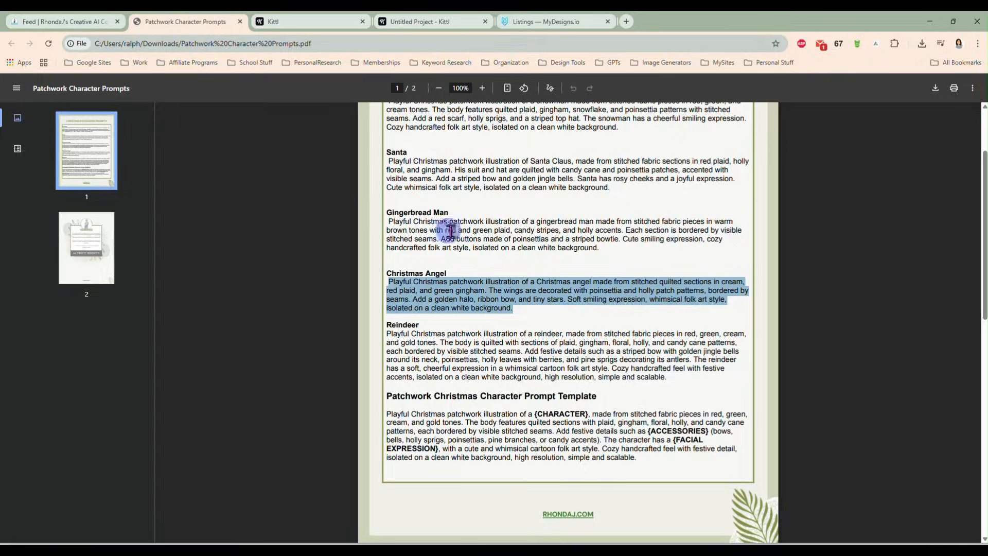
scroll(485, 254, "up", 2)
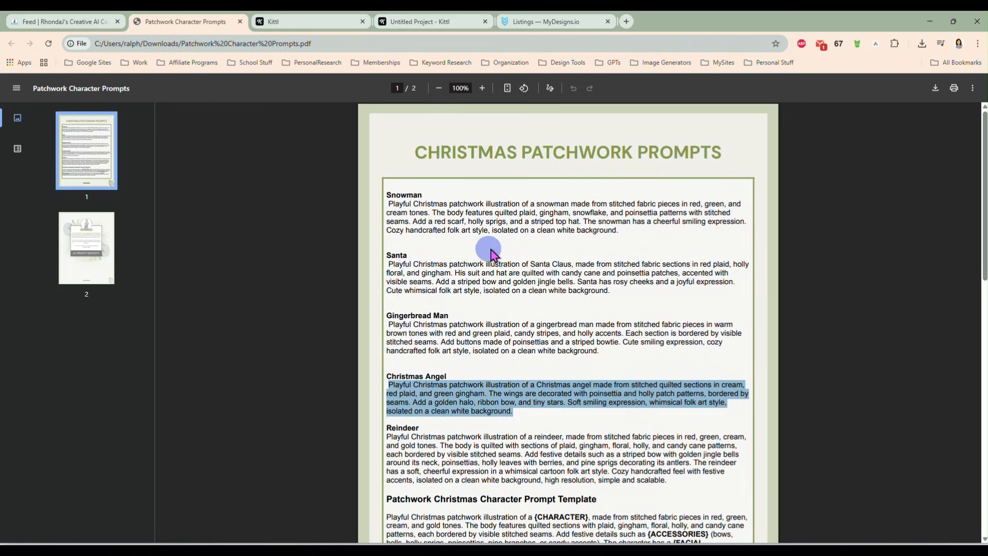
left_click_drag(622, 229, 584, 221)
scroll(617, 427, "down", 1)
left_click_drag(671, 420, 427, 396)
left_click_drag(664, 432, 389, 385)
key("ctrl+c")
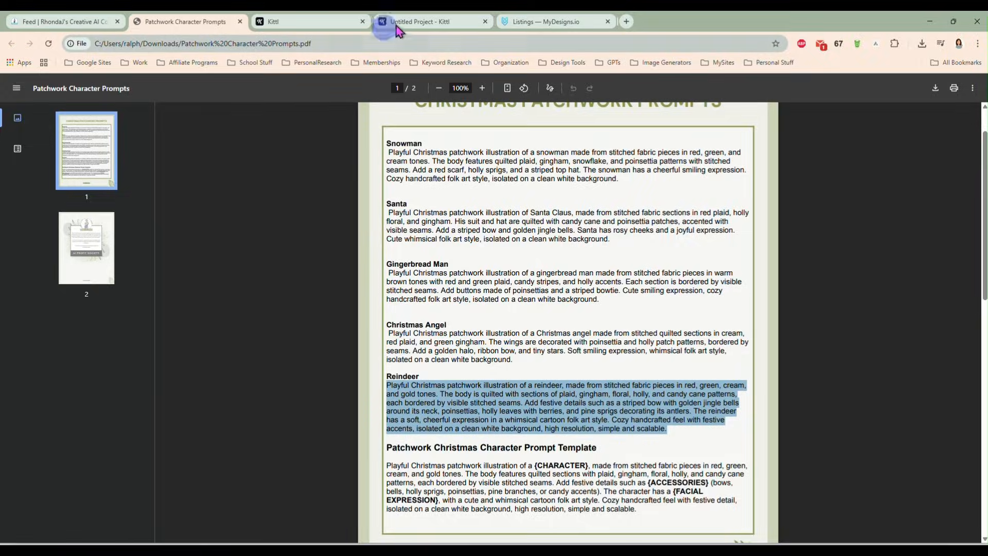
- Back in the Kittl project, replace the angel prompt in Kittl AI with the copied reindeer prompt and generate the image with Nano Banana
left_click(412, 21)
left_click(10, 296)
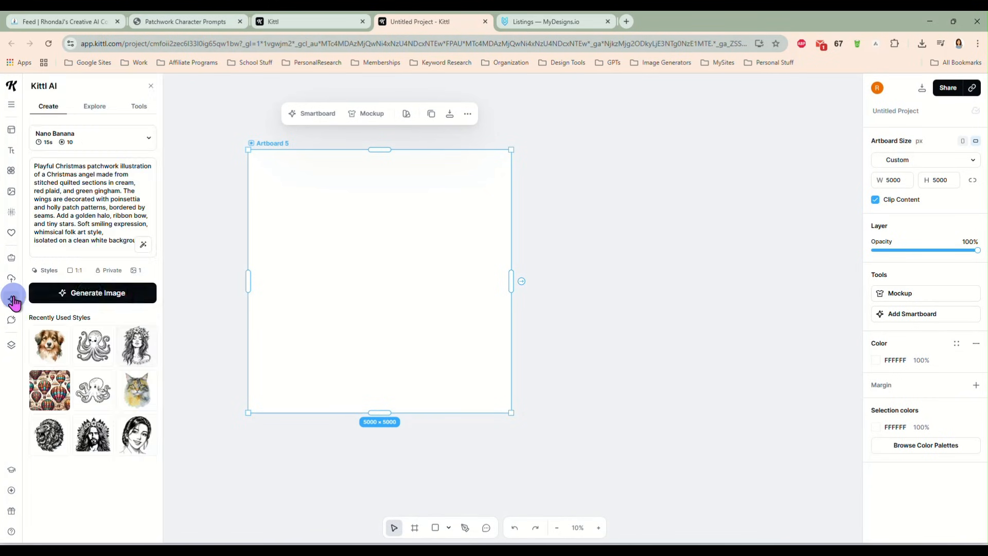
triple_click(113, 200)
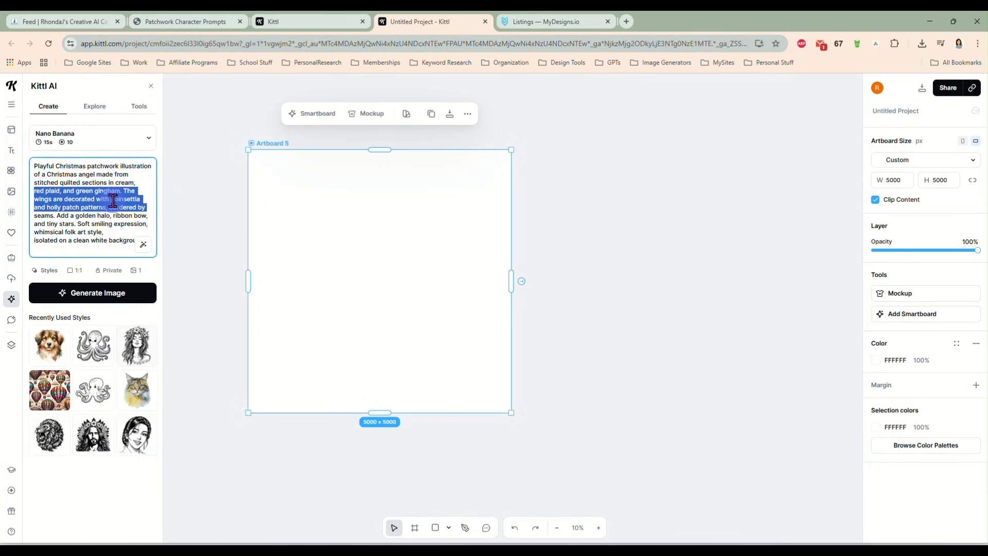
left_click(112, 200)
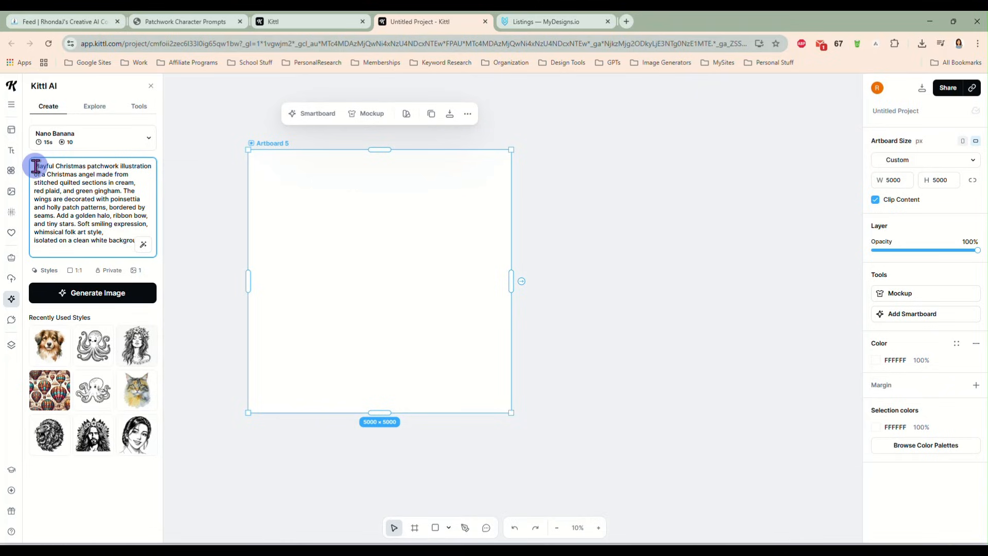
left_click_drag(35, 166, 184, 275)
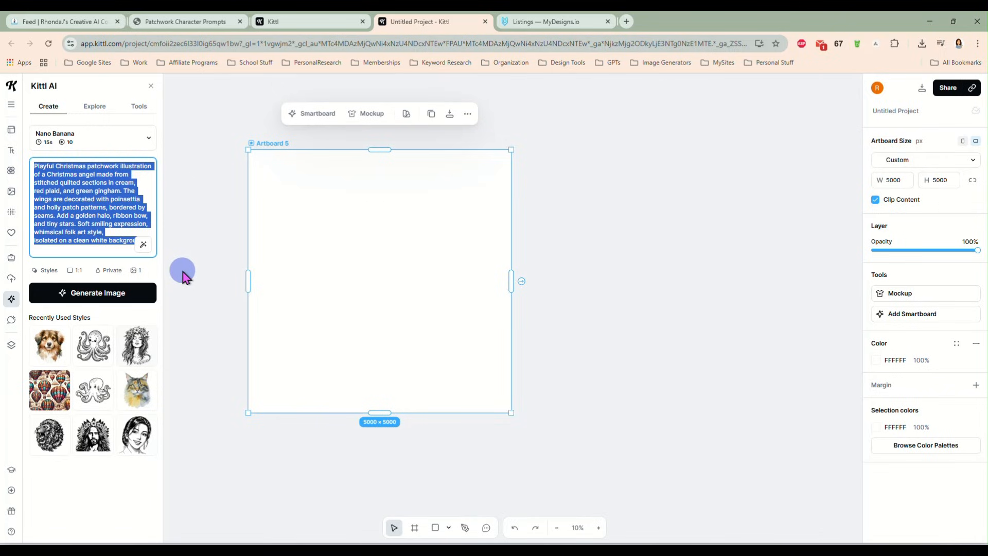
key("ctrl+v")
left_click(114, 339)
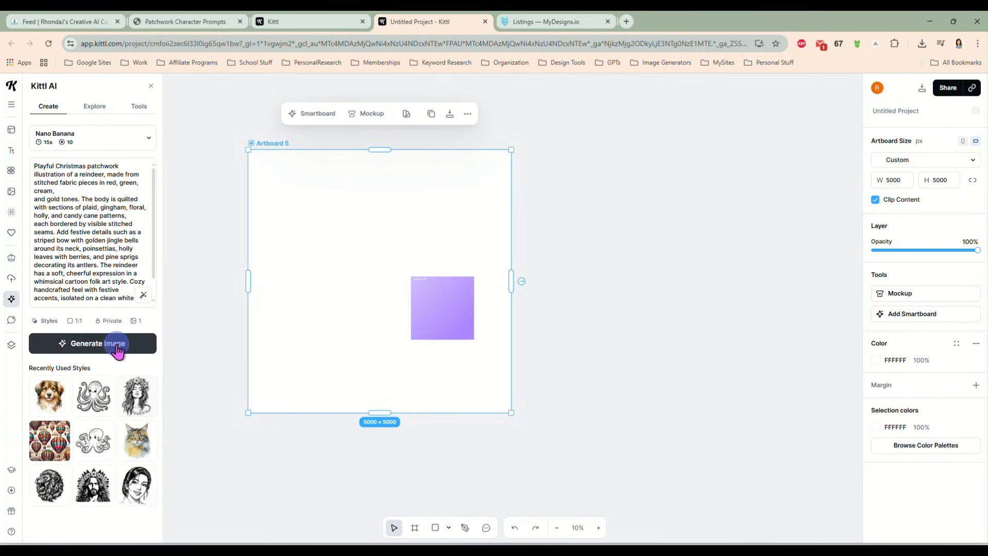
- Upscale the generated reindeer image and enlarge it to fill Artboard 5 at 5000 × 5000 px
left_click_drag(430, 309, 304, 216)
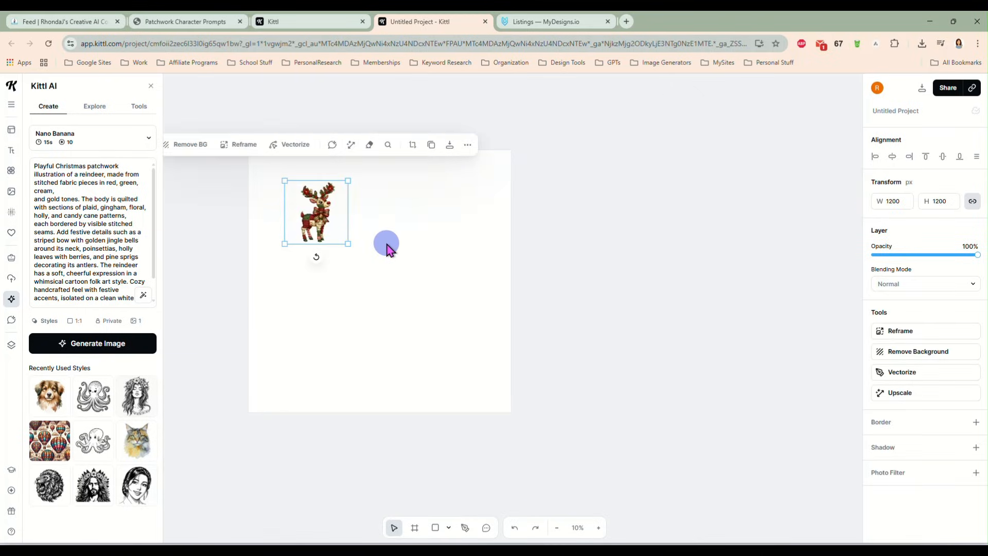
left_click_drag(313, 229, 349, 240)
left_click(914, 389)
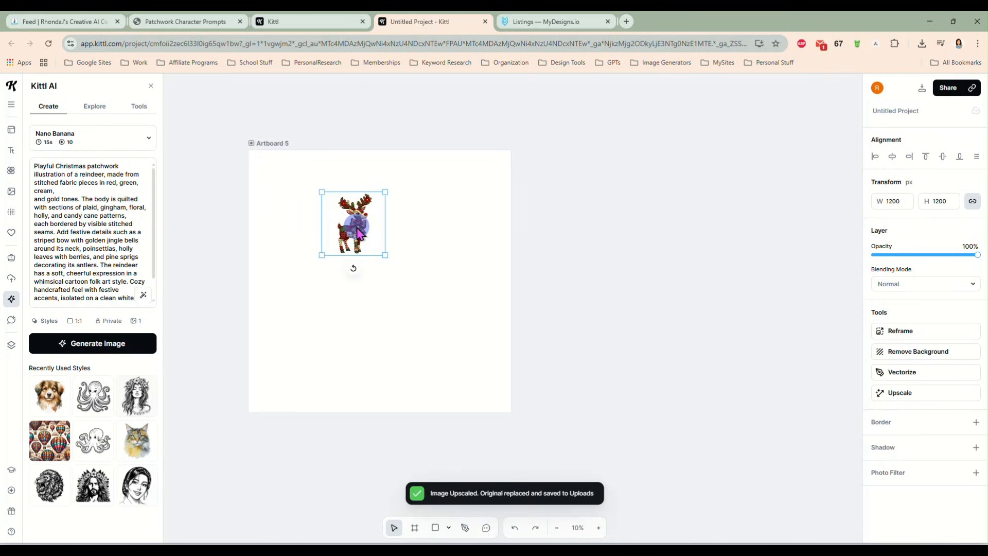
left_click(359, 233)
left_click_drag(358, 234, 273, 182)
left_click_drag(318, 220, 512, 412)
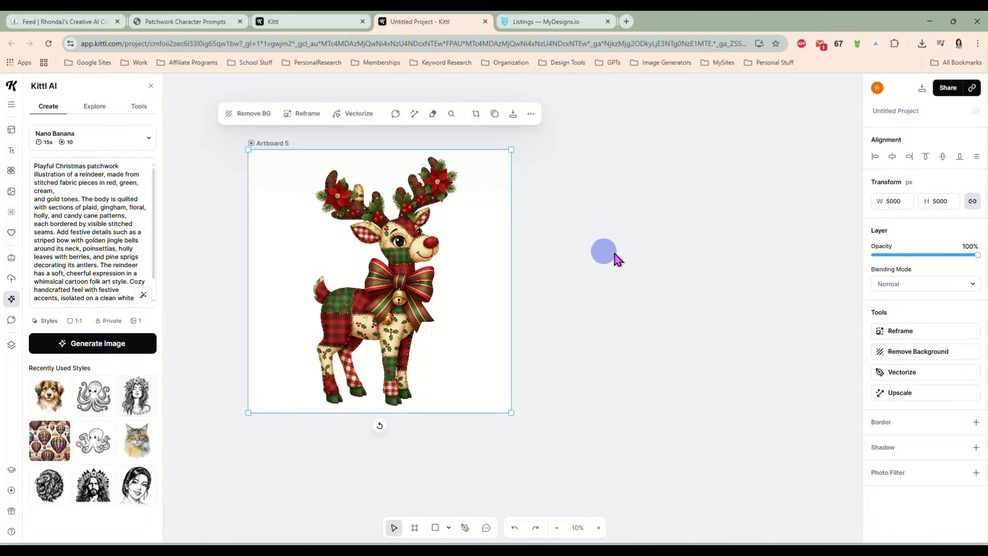
- Remove the white background from the reindeer image on Artboard 5
left_click(268, 142)
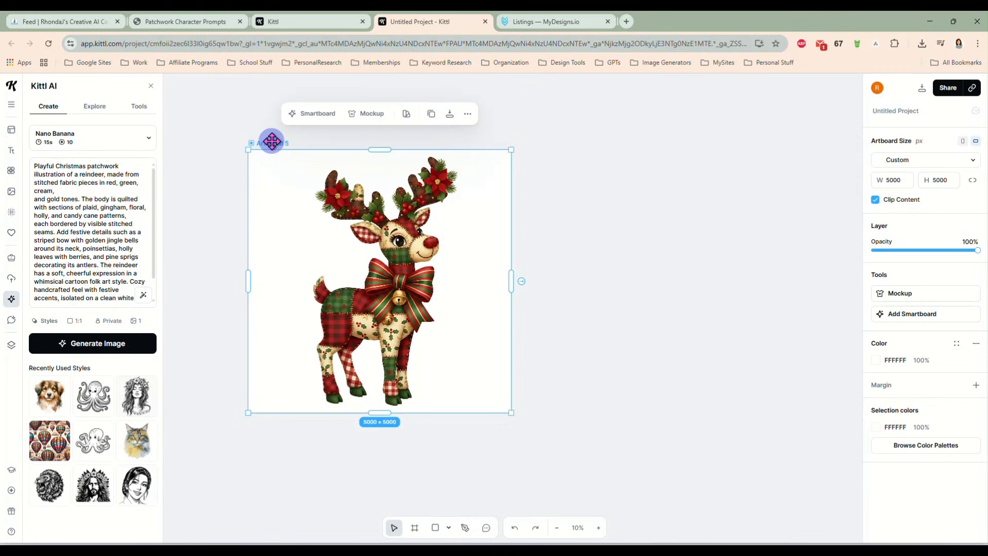
left_click(430, 262)
left_click(918, 394)
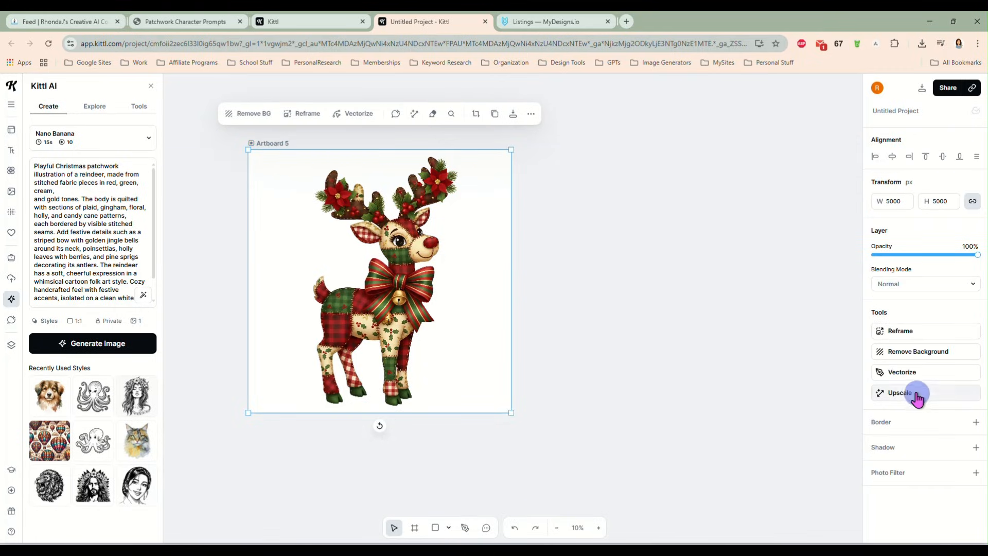
left_click(906, 352)
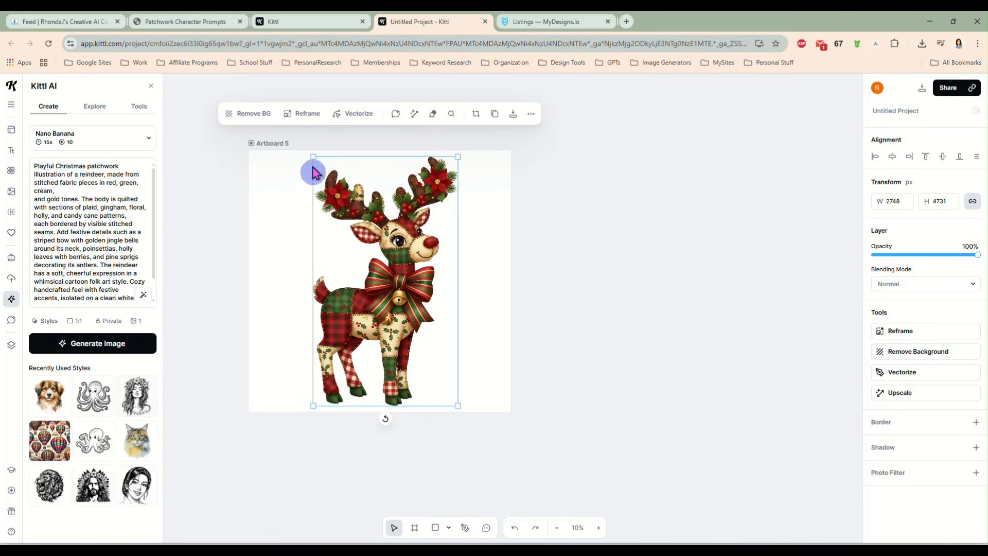
- Enlarge the cut-out reindeer to about 2835 × 4882 px so it nearly fills the artboard's height
left_click_drag(310, 154, 309, 153)
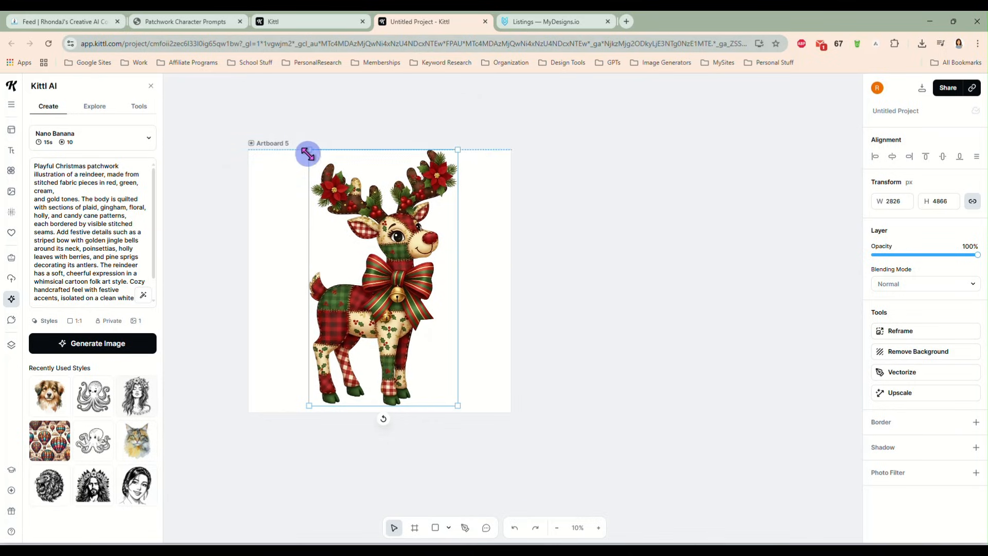
left_click_drag(457, 404, 462, 408)
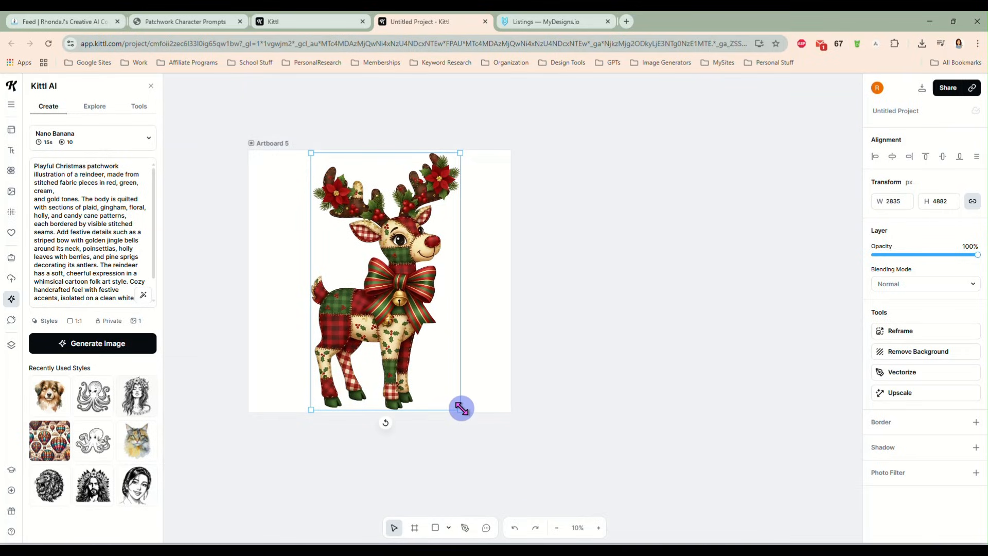
left_click(548, 315)
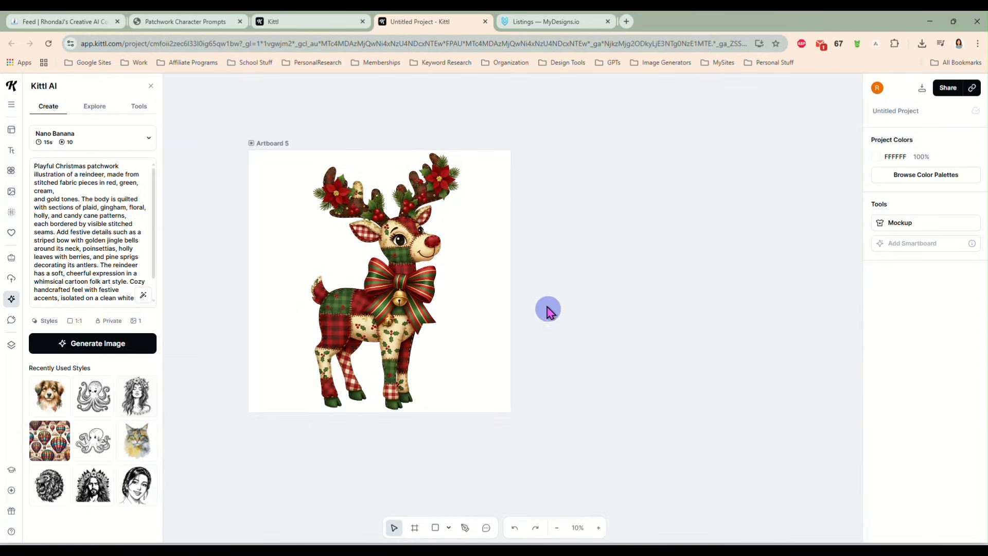
- Download Artboard 5 as a 5000 × 5000 px PNG at 300 dpi with Remove Background and Optimize Quality enabled
left_click(272, 143)
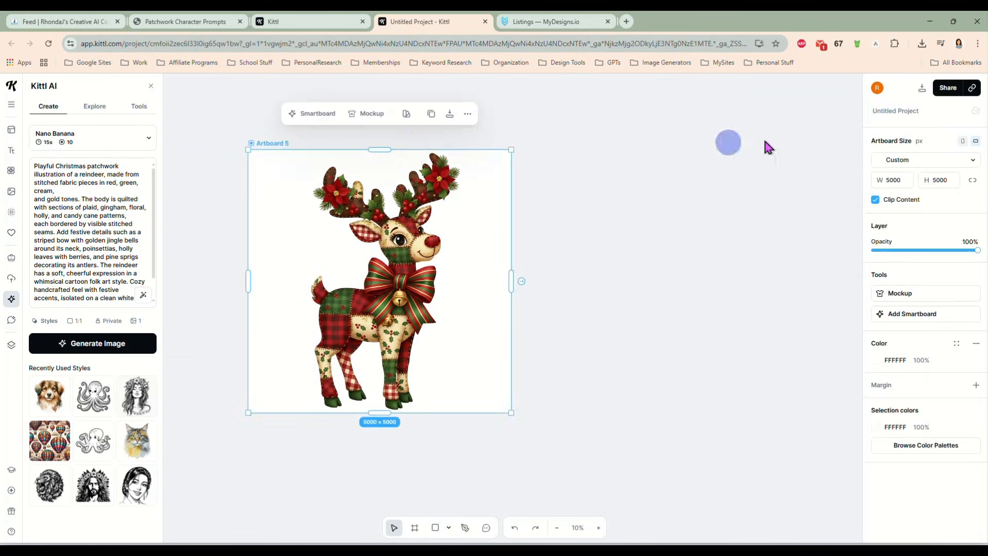
left_click(922, 88)
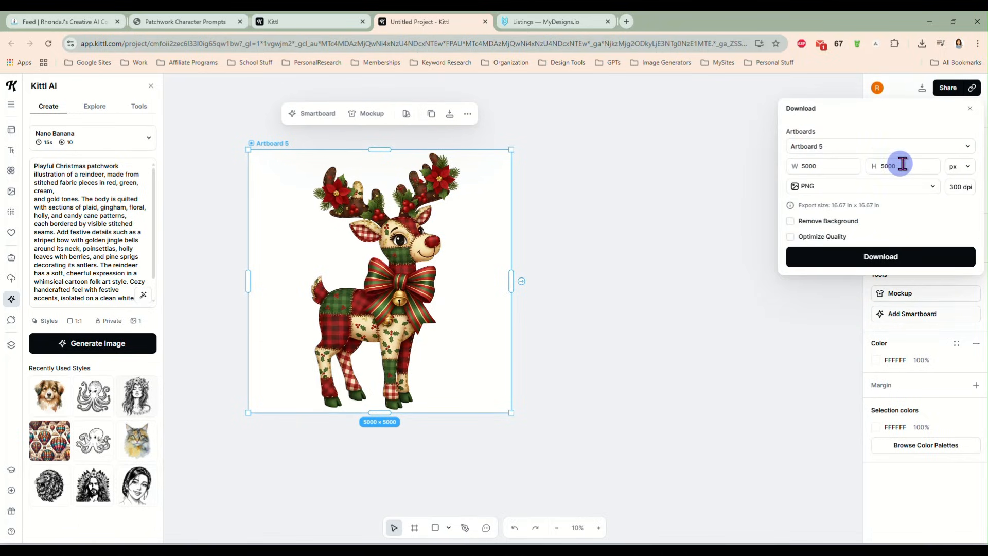
left_click(790, 221)
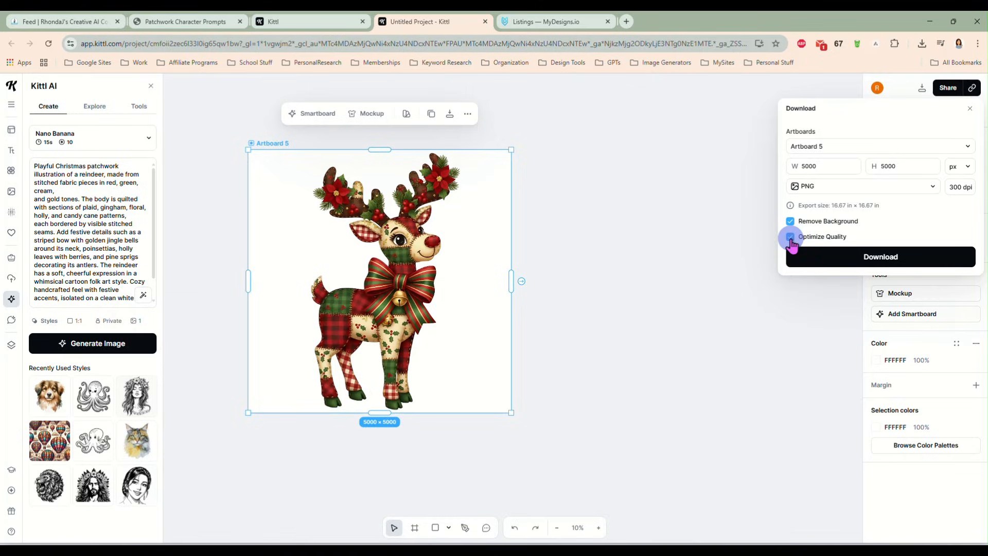
left_click(834, 262)
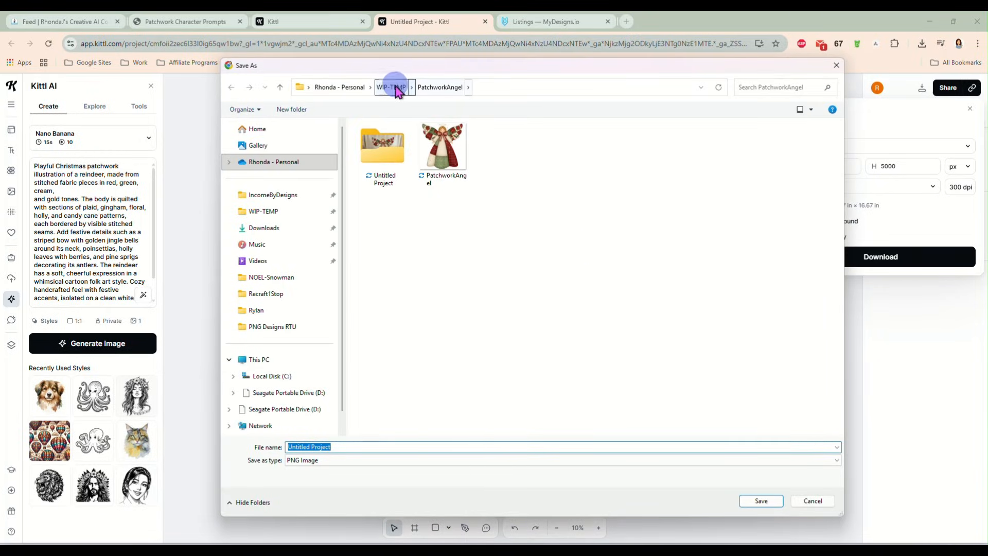
- Save the exported PNG as PatchworkReindeer in the PatchworkAngel folder
left_click(455, 92)
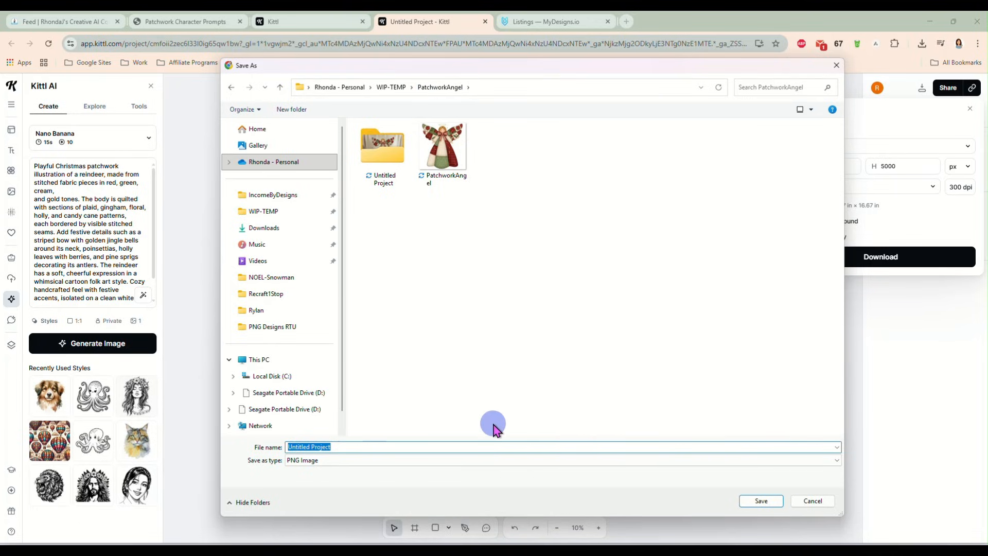
type("Patchwork")
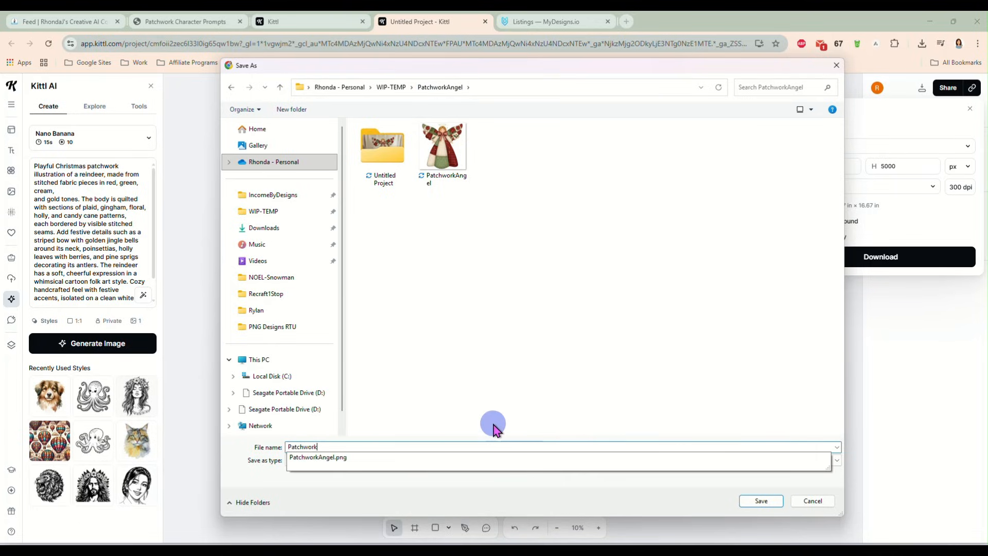
type("Reindeer")
key("Return")
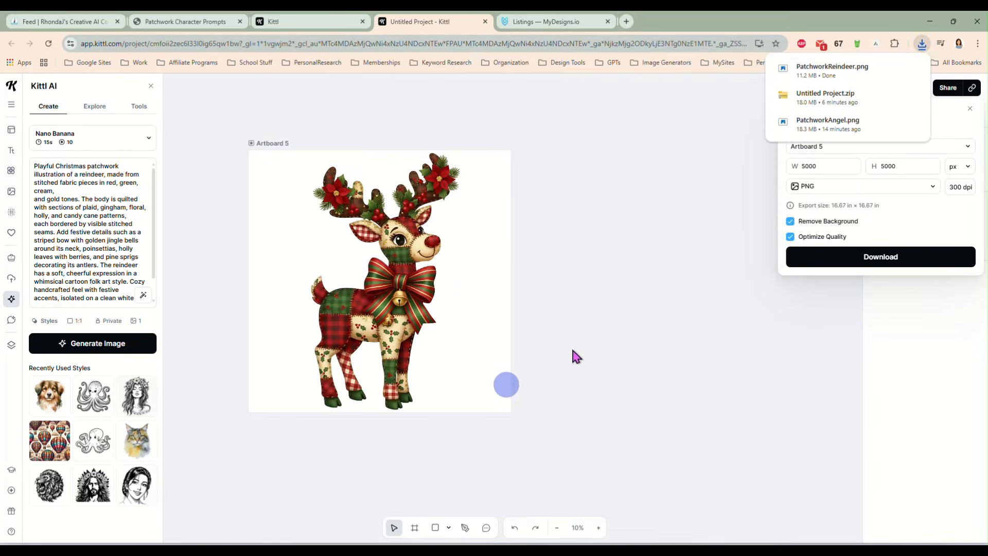
- Shift Artboard 5 to make room beside it and add a Smartboard linked to the reindeer artboard
left_click(276, 142)
scroll(558, 241, "down", 2)
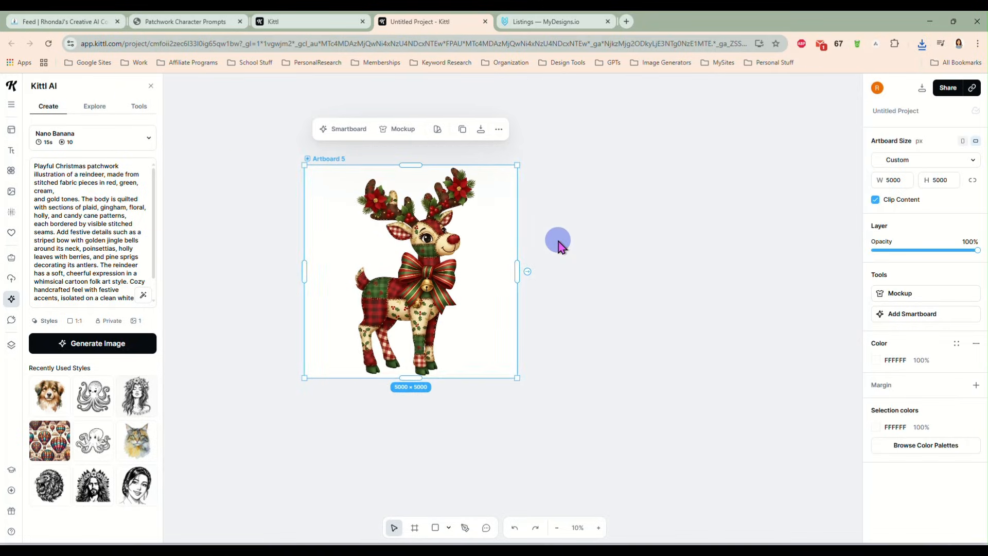
left_click_drag(380, 174, 265, 168)
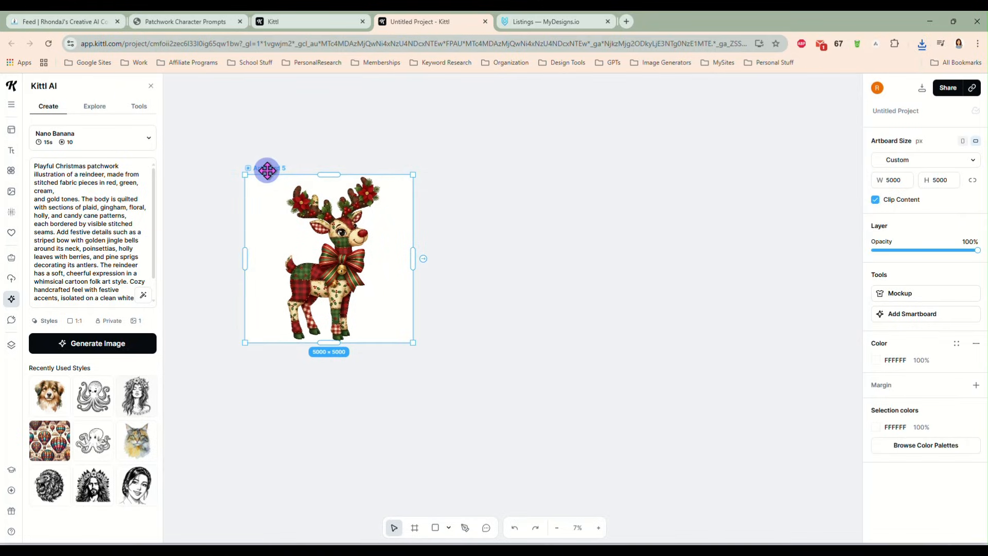
left_click(268, 139)
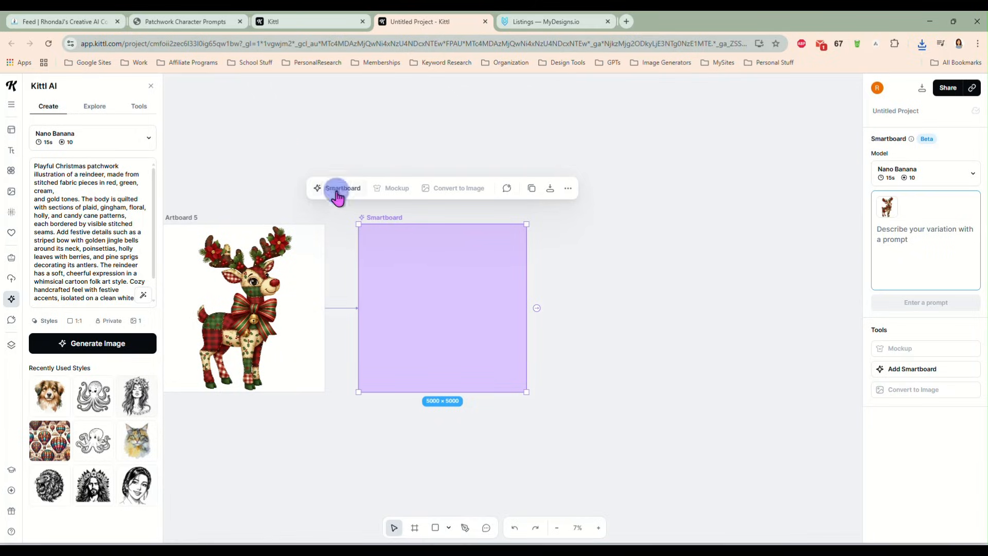
- Add a second Smartboard linked to Artboard 5, below the first one
left_click_drag(369, 251, 428, 263)
left_click_drag(615, 486, 773, 473)
key("Delete")
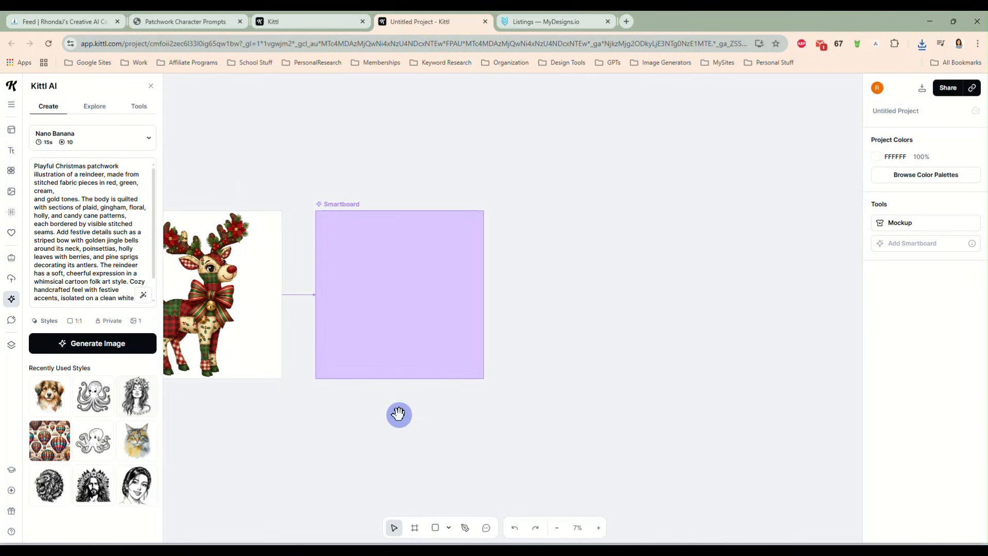
left_click_drag(400, 415, 512, 419)
left_click(260, 209)
left_click(394, 301)
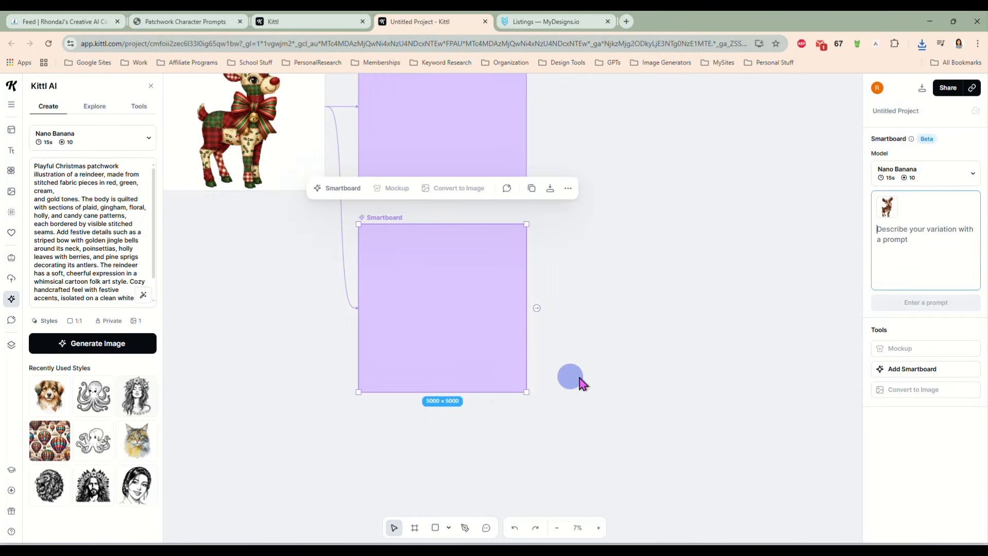
- Add two more Smartboards linked to Artboard 5 below the existing pair, and reselect the reindeer artboard
scroll(587, 365, "down", 5)
scroll(595, 359, "up", 5)
scroll(591, 355, "down", 5)
left_click(607, 336)
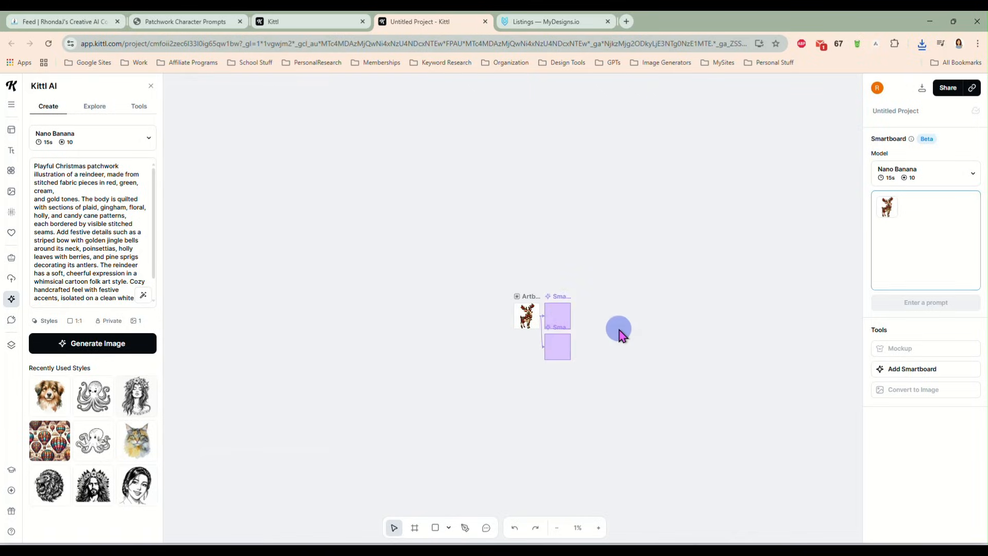
left_click(523, 297)
left_click(470, 276)
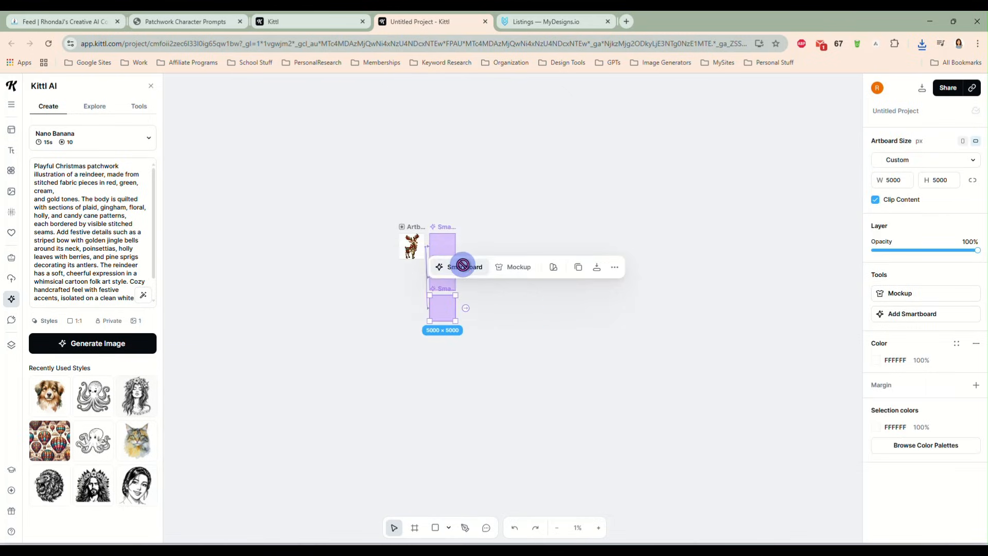
left_click(408, 220)
left_click(407, 239)
left_click(350, 208)
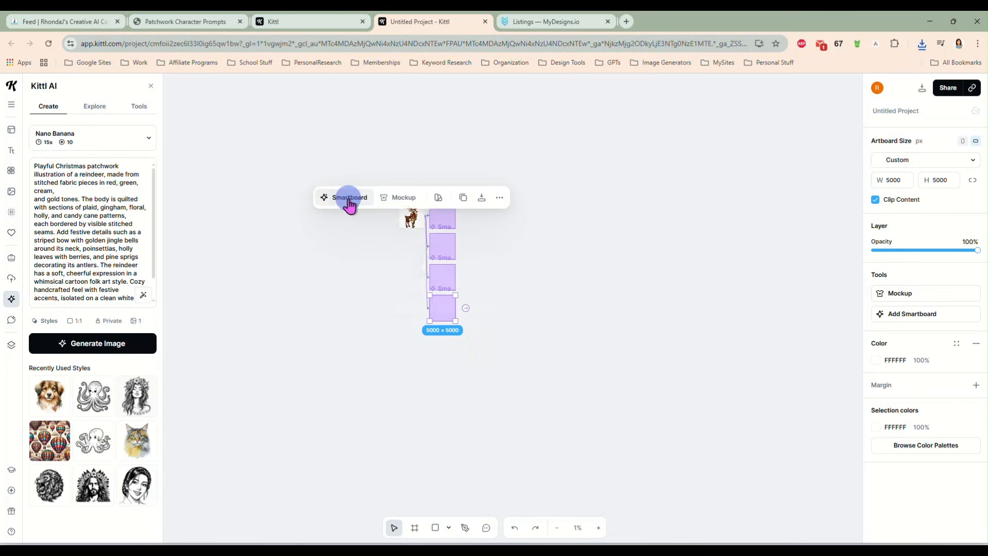
left_click(407, 195)
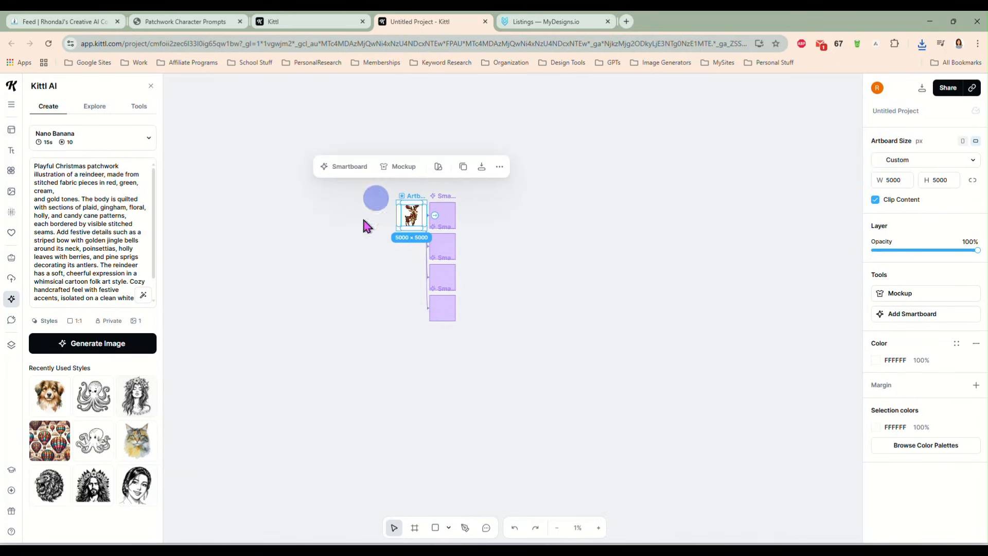
- Add a fifth smartboard linked to the reindeer artboard and spread the smartboards out into two columns
left_click(345, 165)
left_click(547, 332)
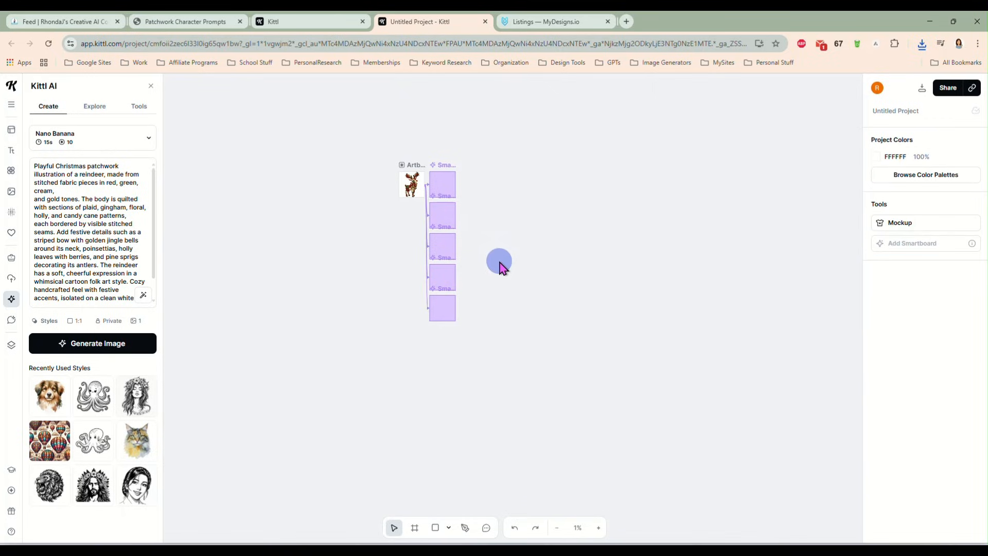
left_click_drag(450, 227, 497, 185)
left_click_drag(449, 271, 500, 216)
left_click_drag(449, 310, 469, 264)
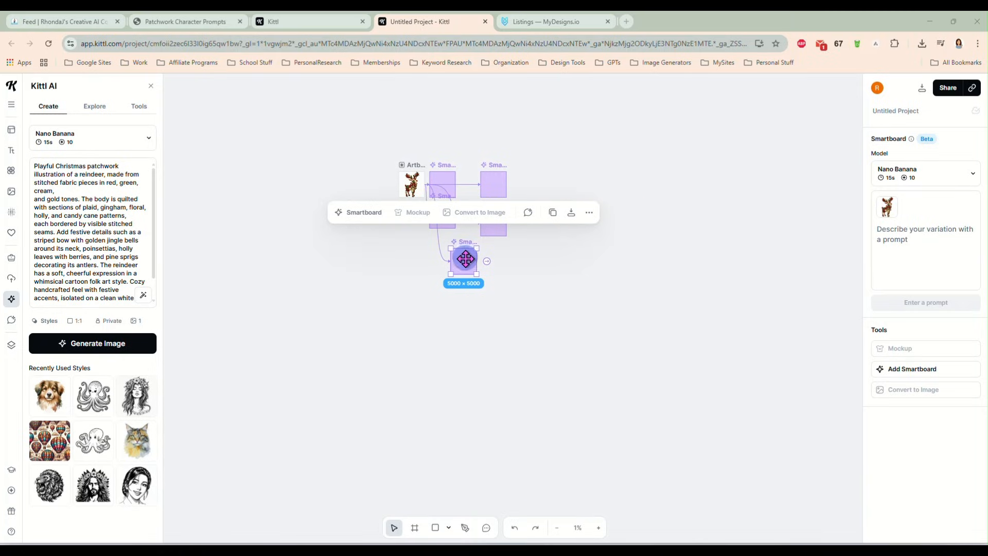
left_click_drag(465, 259, 445, 248)
- Move the two smartboards in the second column closer to the first column
scroll(577, 341, "up", 3)
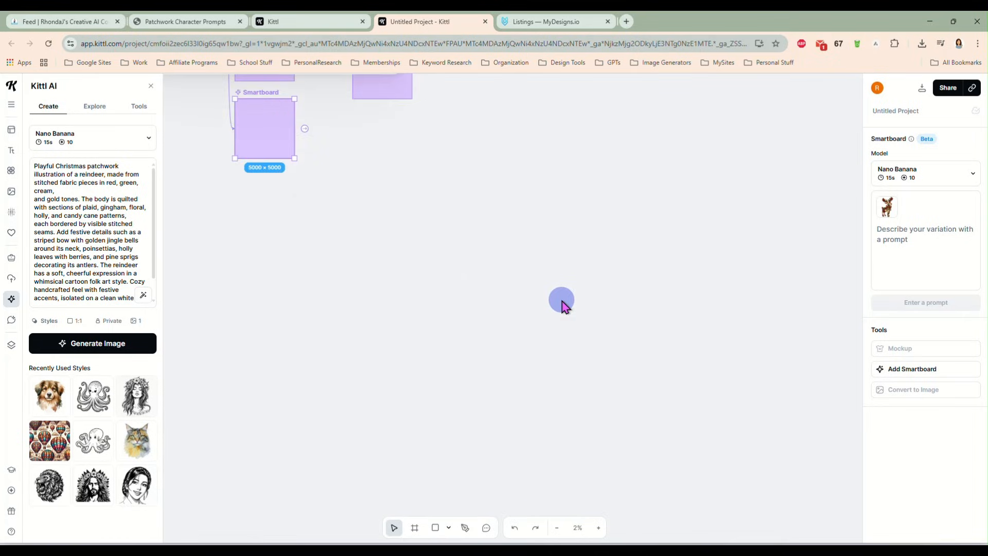
scroll(565, 305, "right", 4)
scroll(550, 283, "down", 2)
scroll(686, 459, "up", 5)
scroll(686, 459, "left", 5)
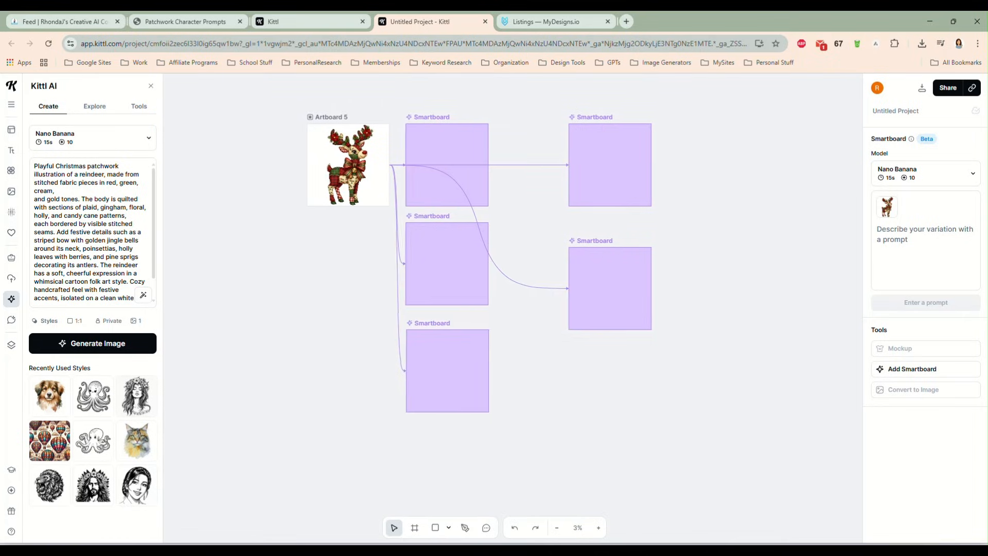
left_click_drag(618, 154, 578, 137)
left_click_drag(614, 287, 570, 255)
- Generate the top first-column smartboard with prompt "create lifestyle mockup of a woman wearing an oversized sweatshirt, sitting in front of a christmas trees at a tree farm"
left_click(342, 175)
left_click(439, 141)
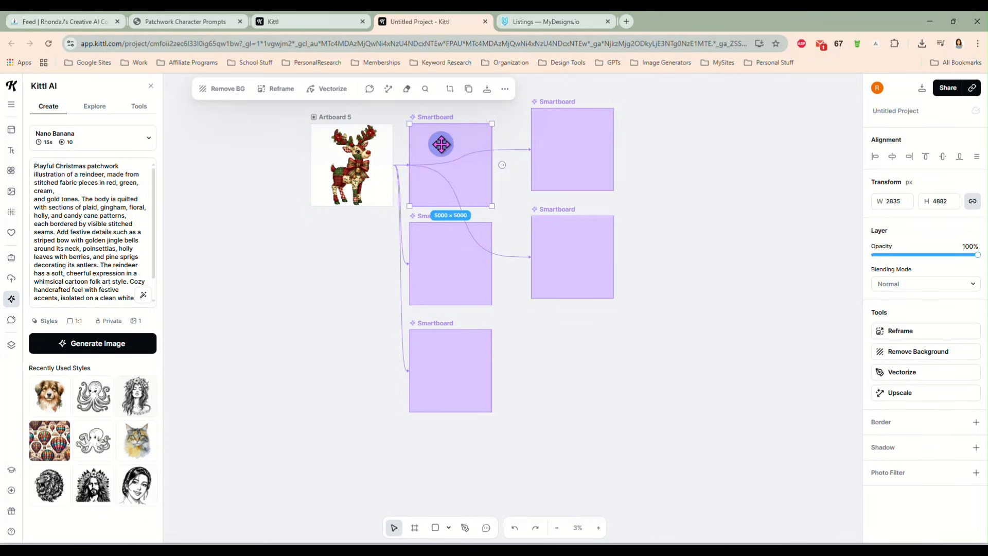
left_click(939, 240)
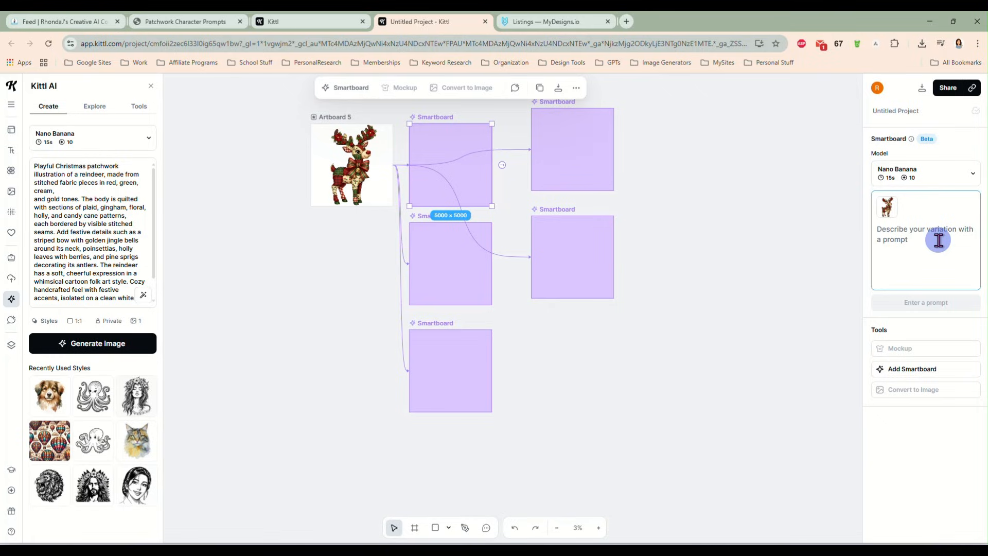
type("create lifestyle mockup of a woman wearing an oversi")
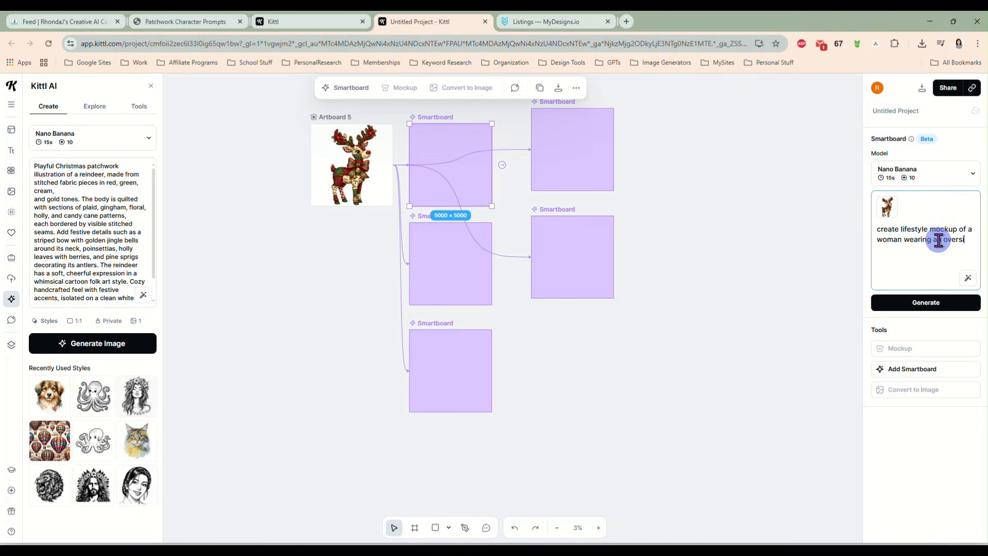
type("ed")
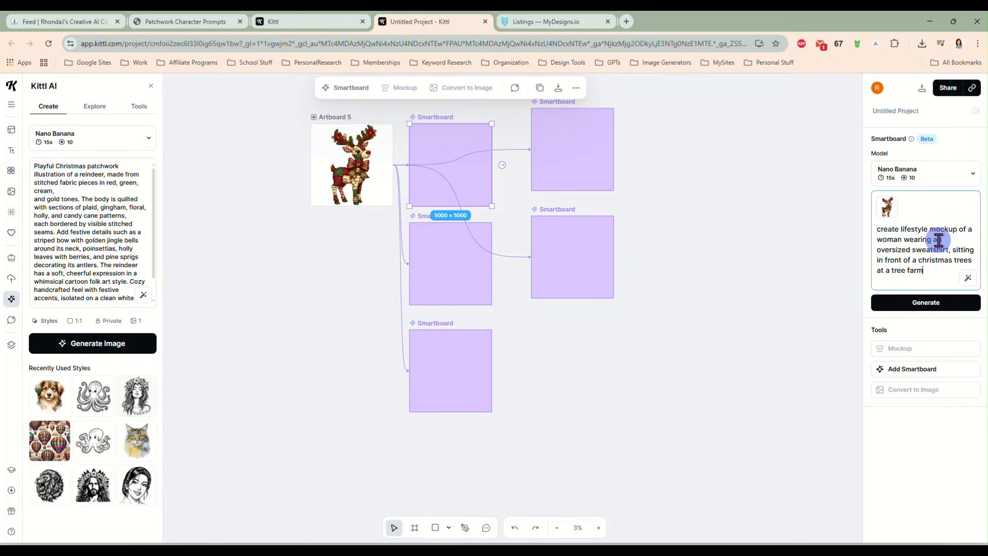
key("Return")
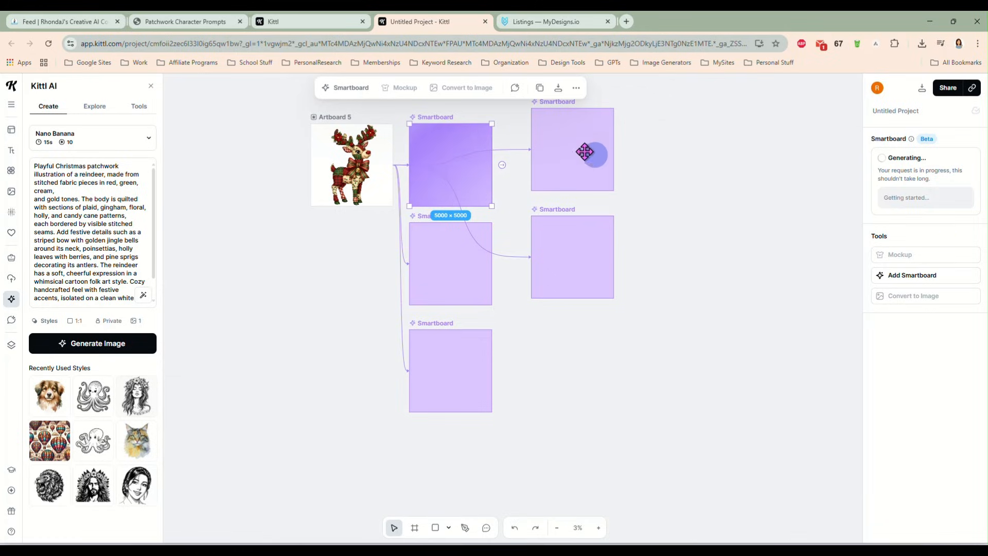
- Generate the upper second-column smartboard with prompt "put this design on a white coffee mug, sitting on rustic side table next to Santa Claus eating a cookie"
left_click(561, 151)
left_click(933, 235)
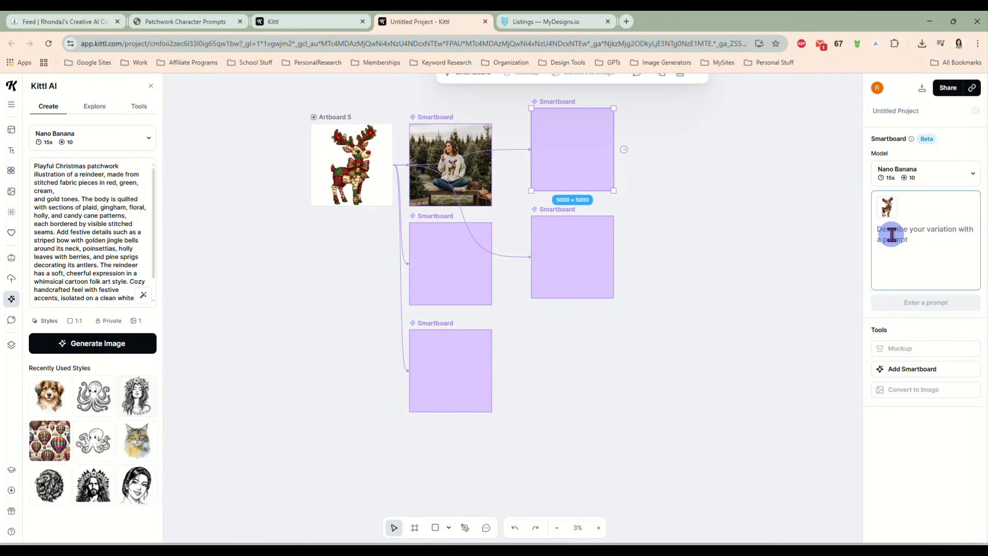
type("put")
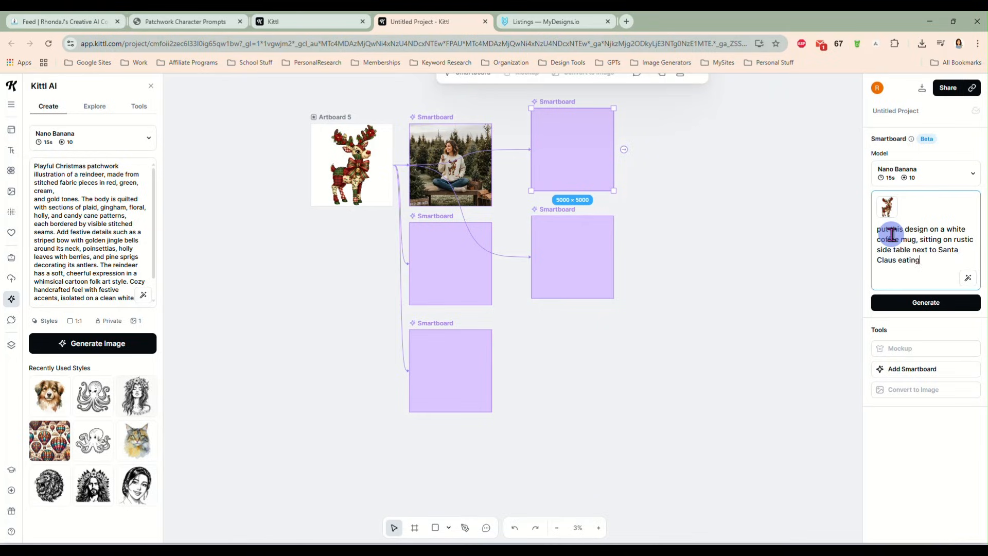
key("Return")
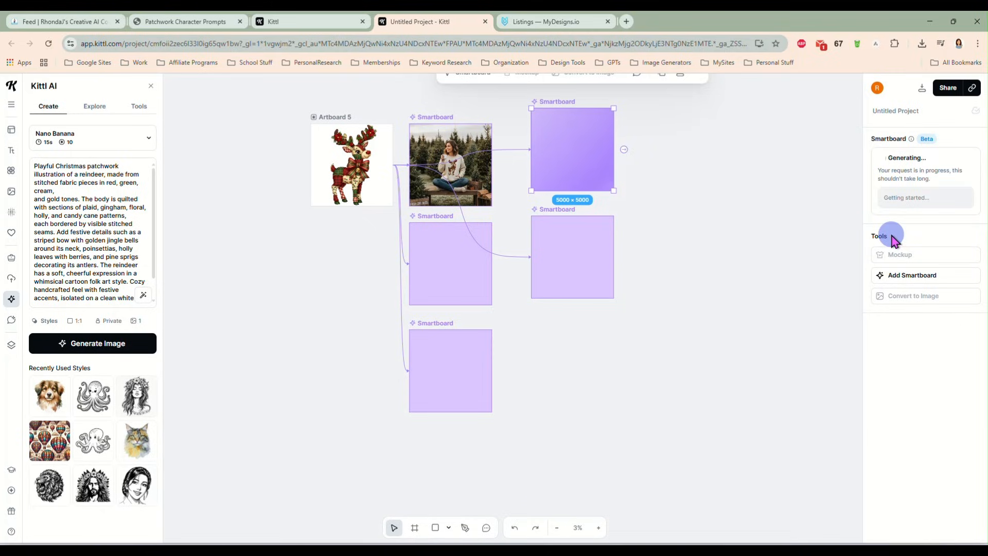
- Generate the middle first-column smartboard with prompt "Put this design on a round door hanger sign with a holiday vibe"
left_click(445, 267)
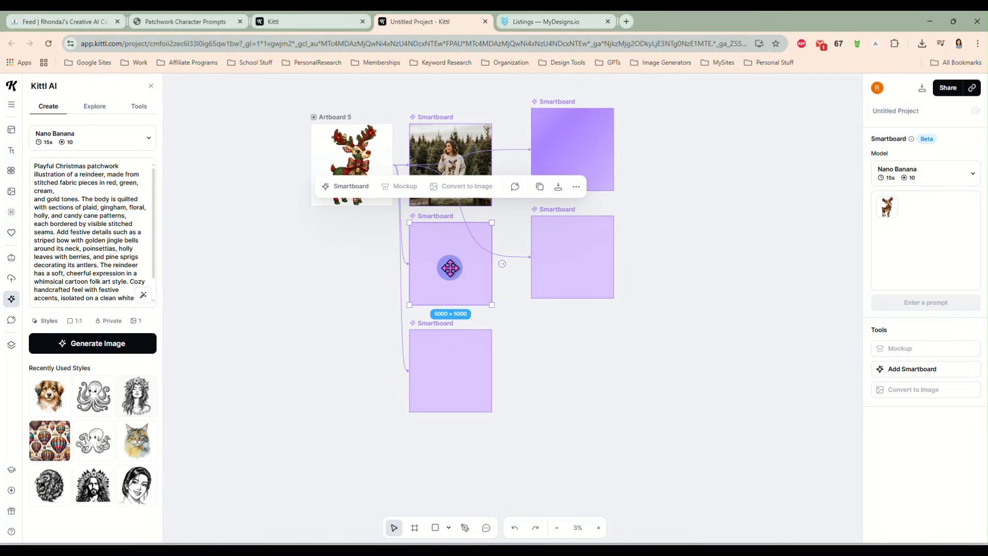
left_click(897, 241)
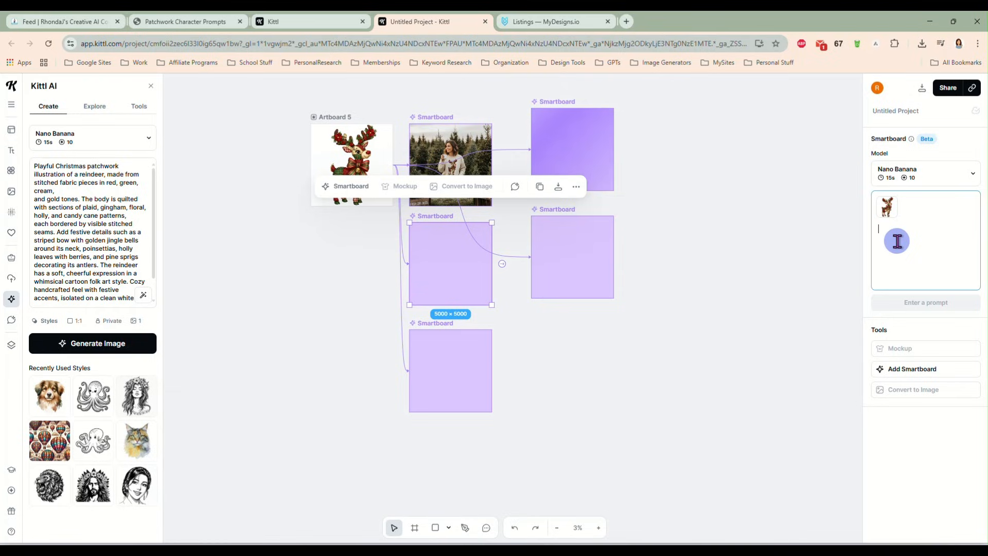
type("Put this design on a round door hanger sign with a holiday vibe")
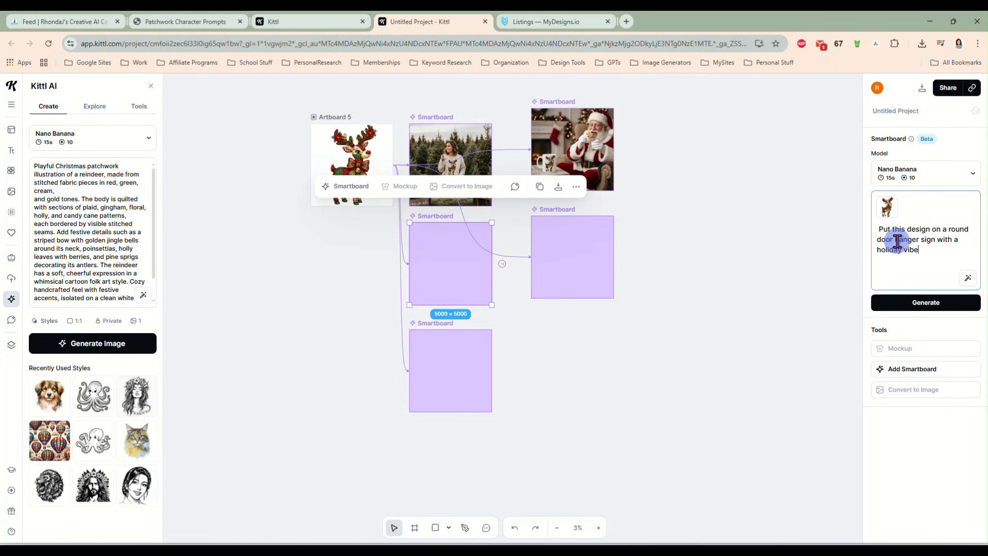
key("Return")
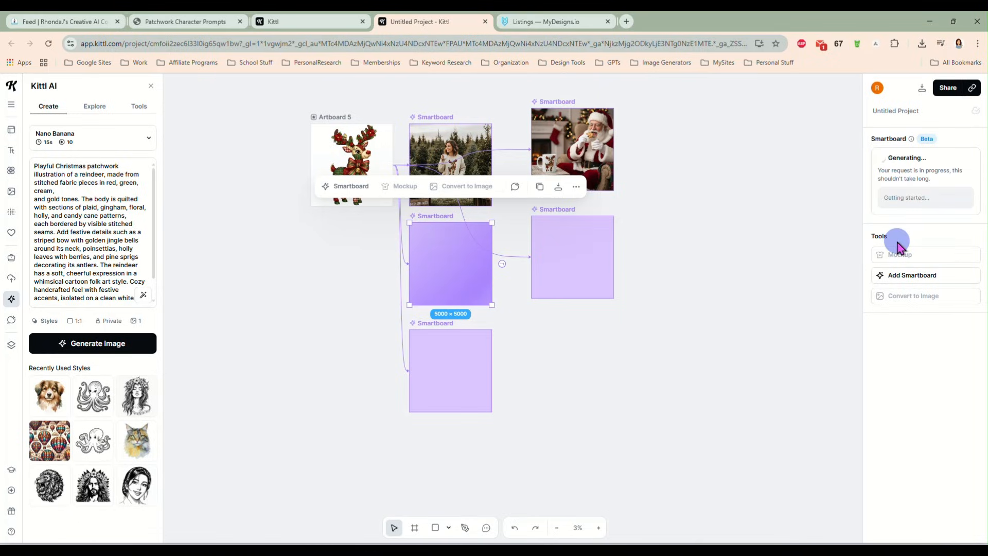
- Generate the lower second-column smartboard with prompt "put this design on a young child wearing a sweatshirt sitting on Santa's lap"
left_click(570, 268)
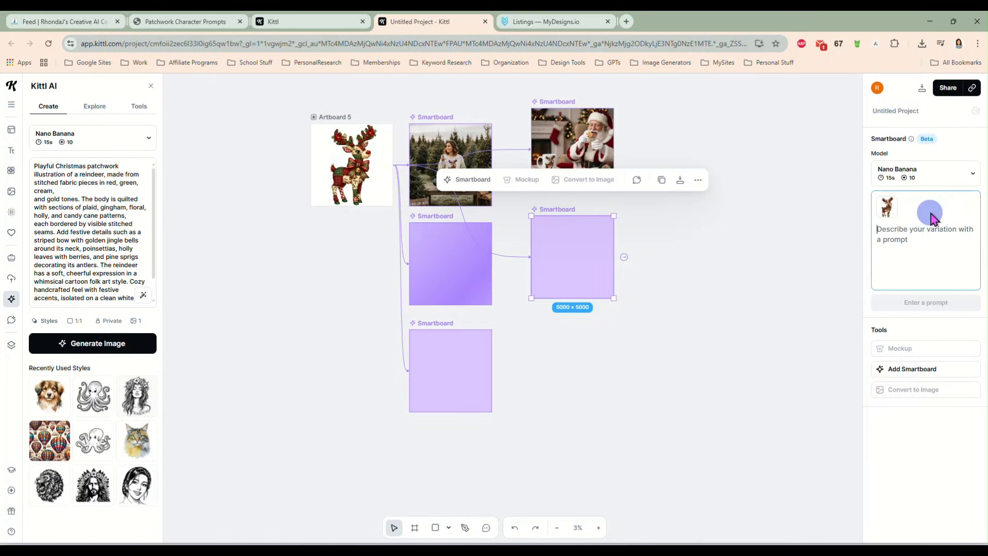
type("p")
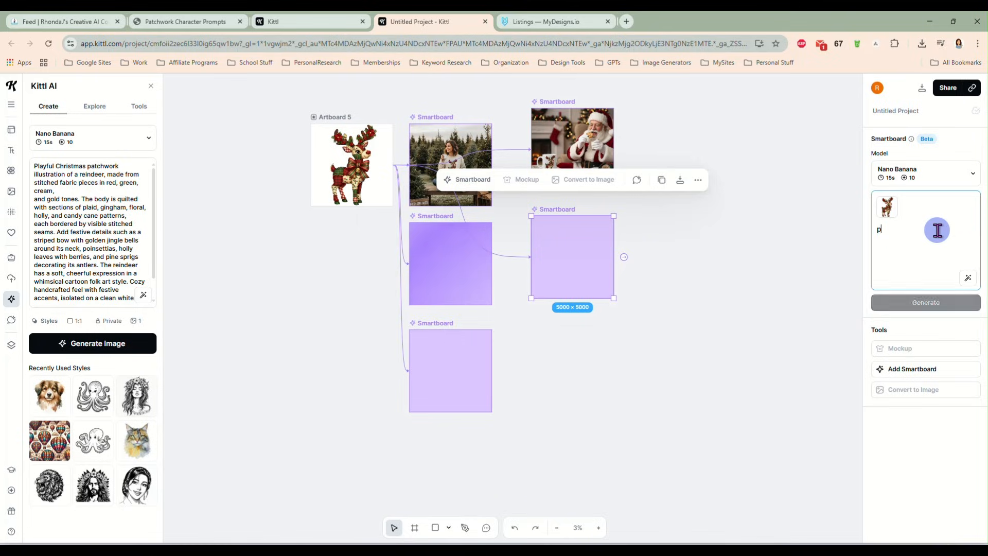
type("ut this design on a")
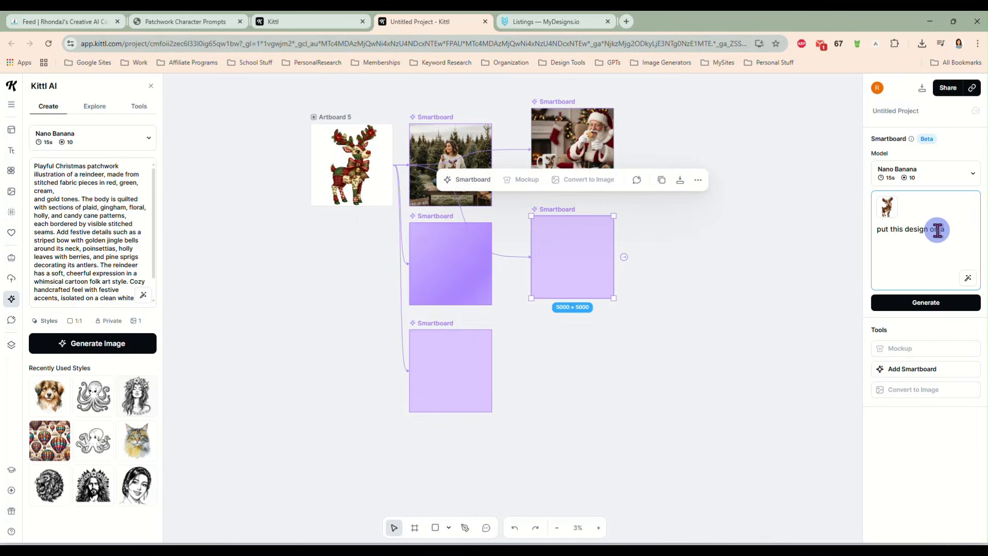
type("child wearing a sweatshirt sitting on ")
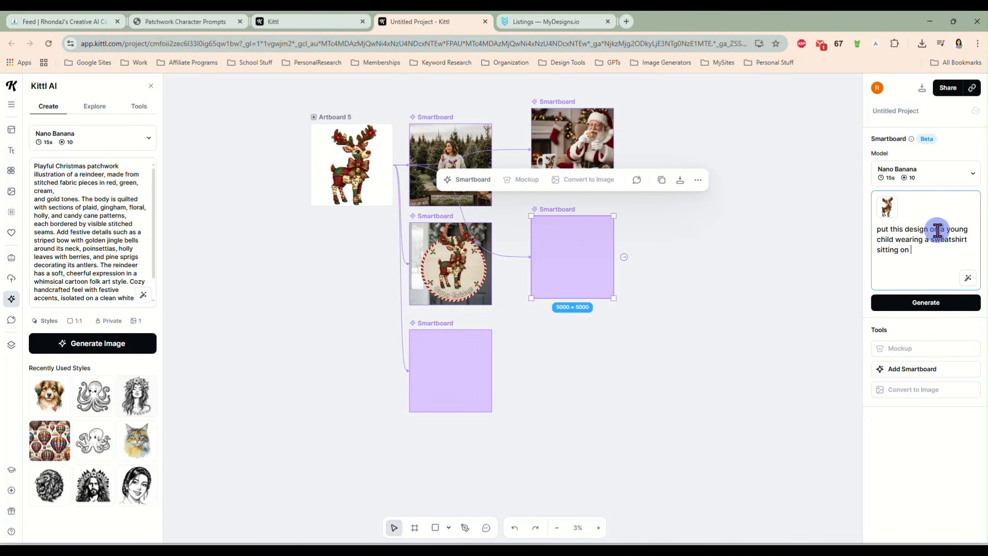
type("Santa's lap")
key("Return")
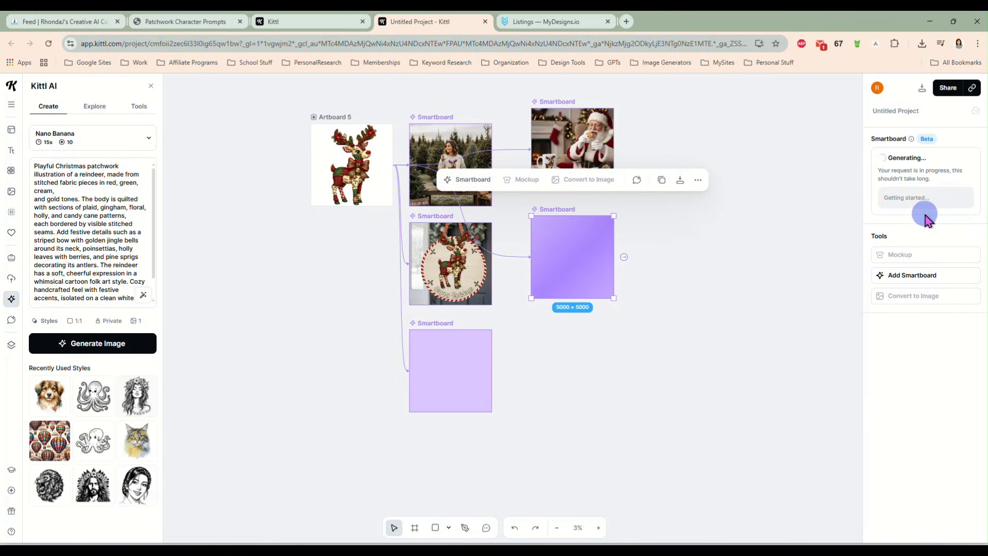
- Generate the bottom first-column smartboard with prompt "put this design on a throw pillow in front of a cozy fireplace"
left_click(463, 357)
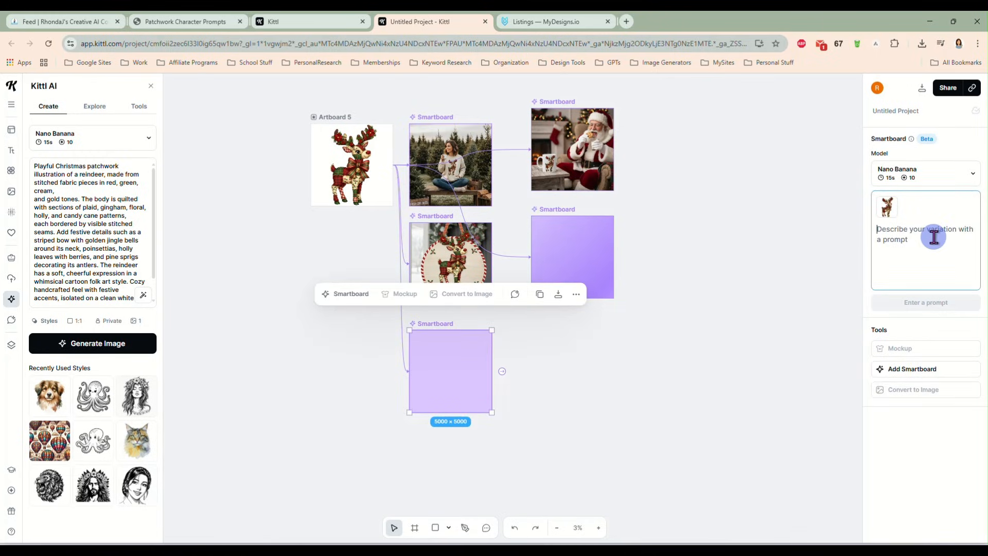
type("put this d")
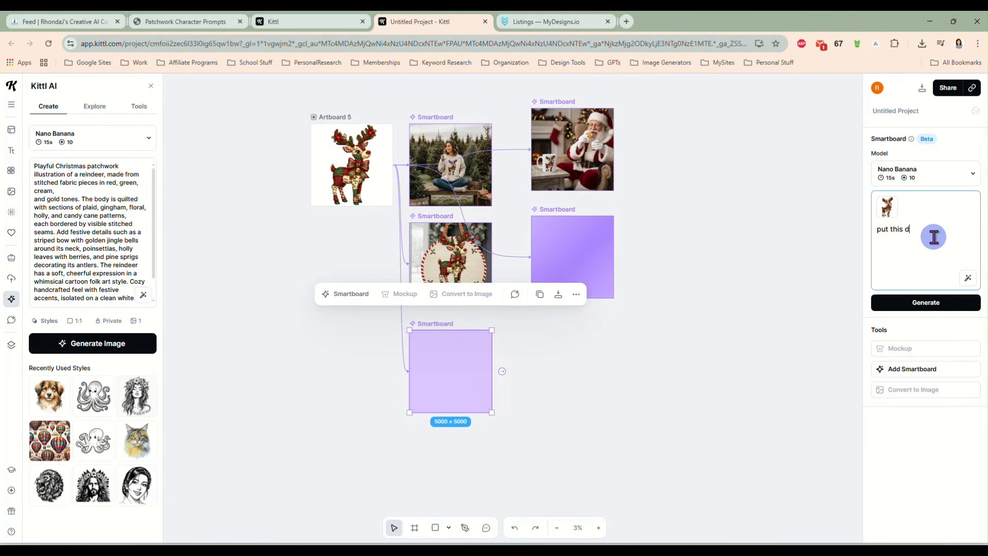
type("esign on a throw pillow o")
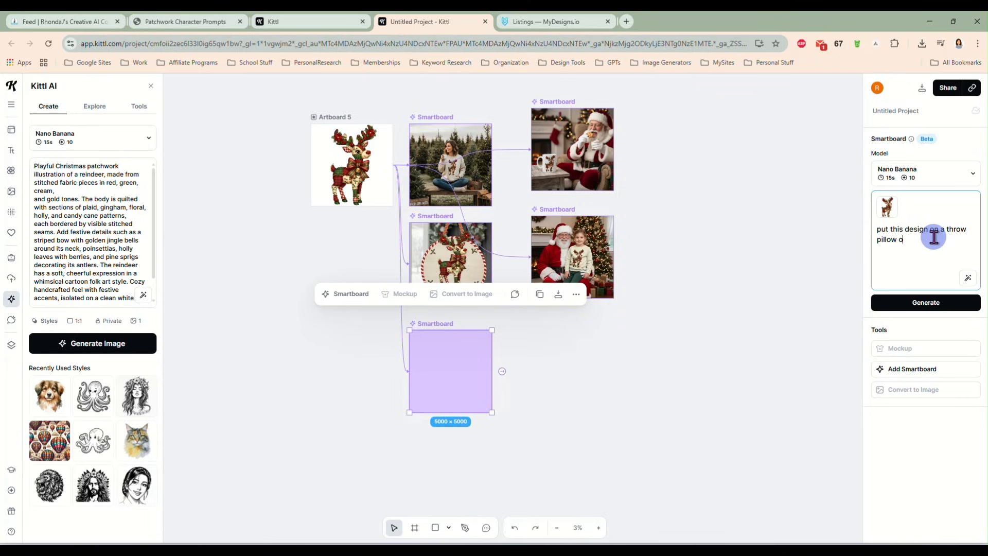
type("n a dont of a cozy fireplace")
key("Return")
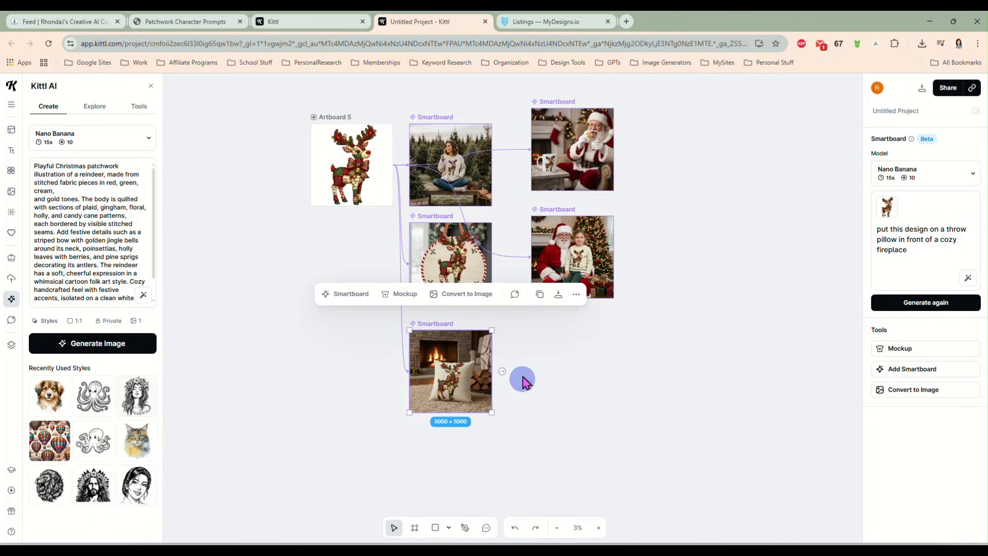
- Append ", focus on the mug close up" to the coffee mug smartboard's prompt and regenerate its image
left_click(584, 246)
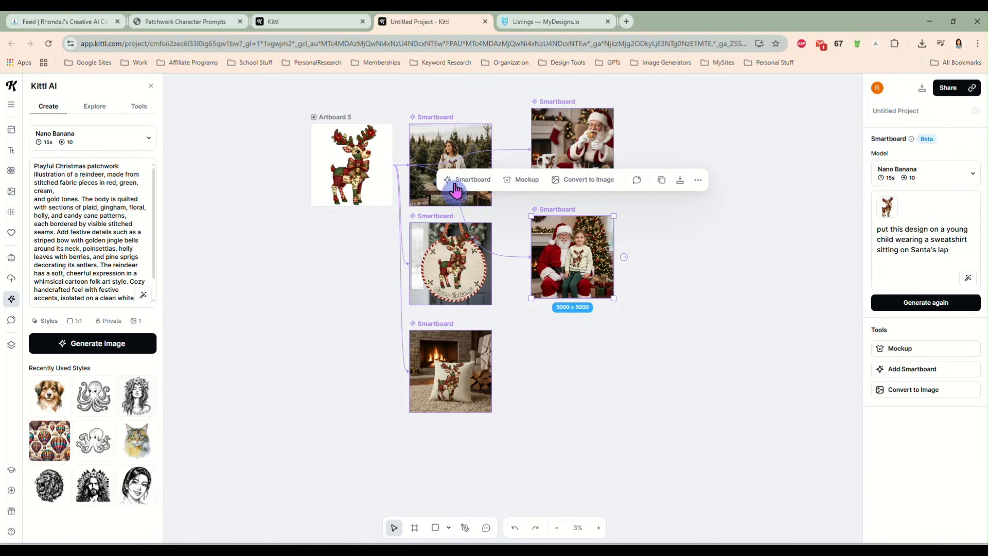
left_click(678, 298)
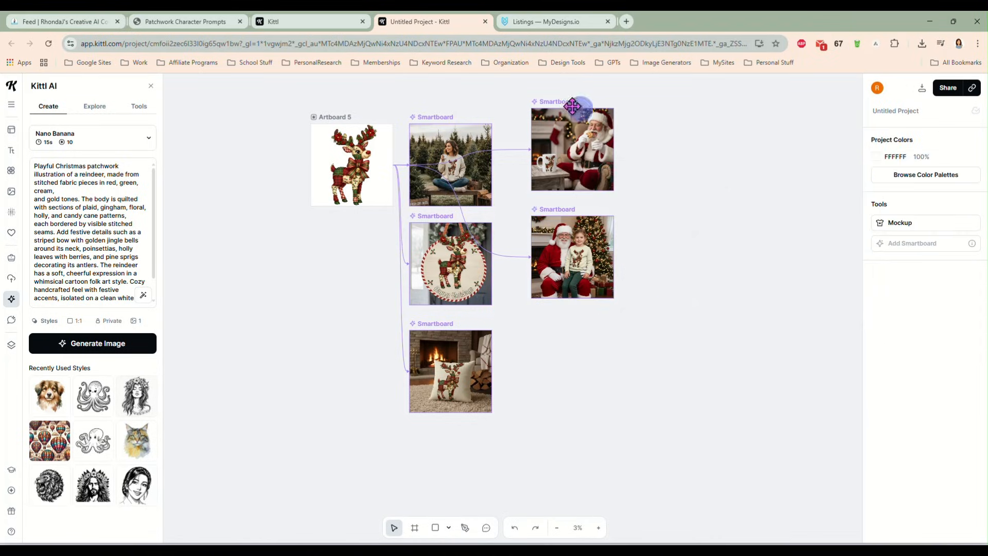
left_click(577, 152)
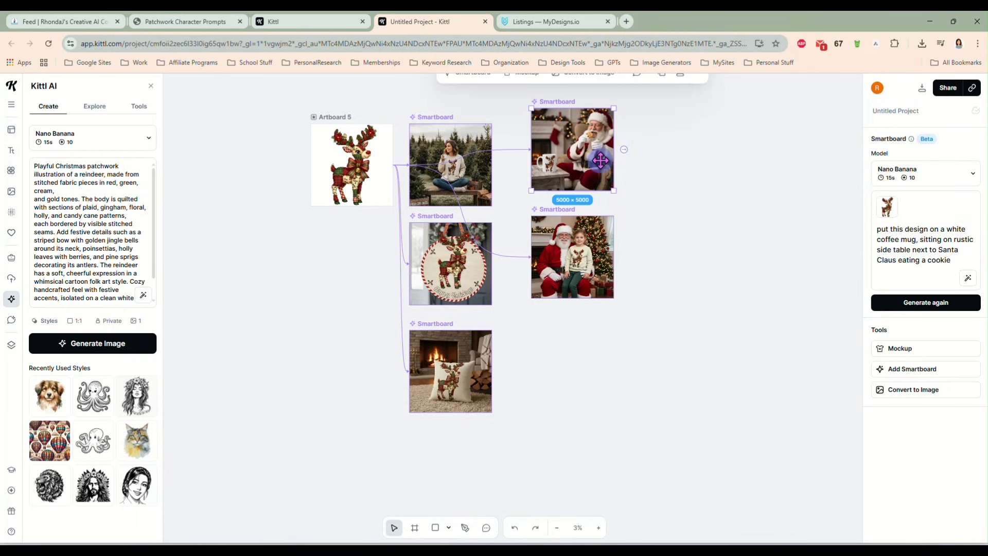
left_click(954, 261)
type(", focus on the mug")
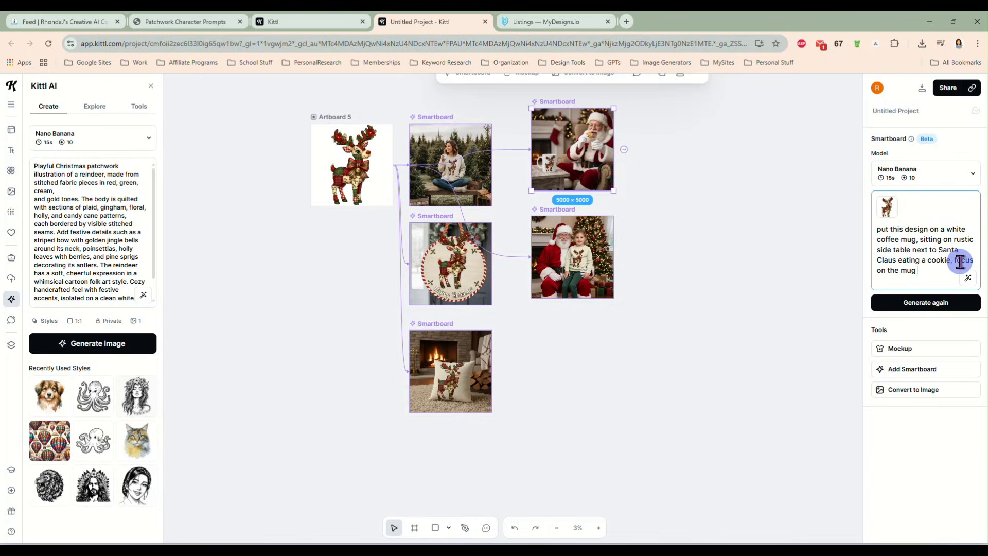
type(" close up")
key("Return")
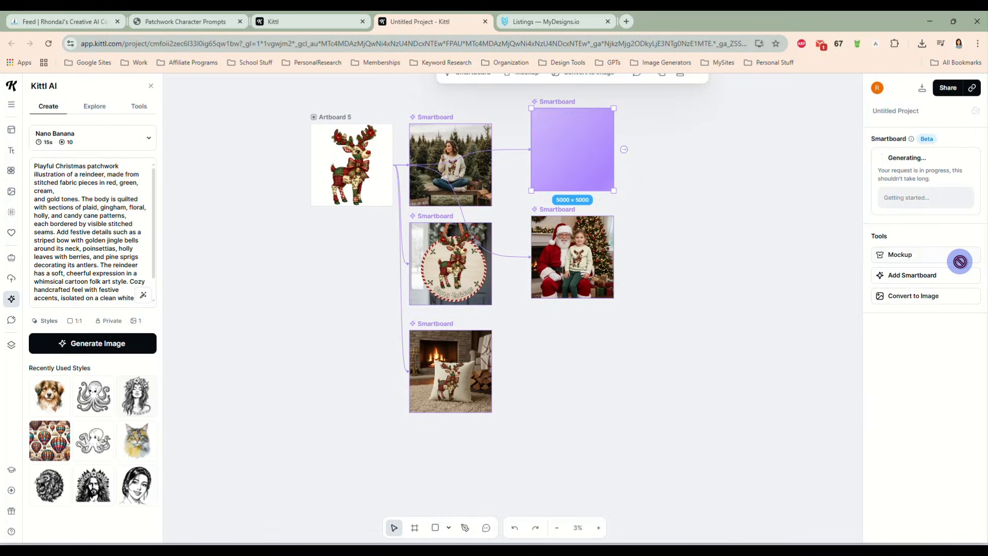
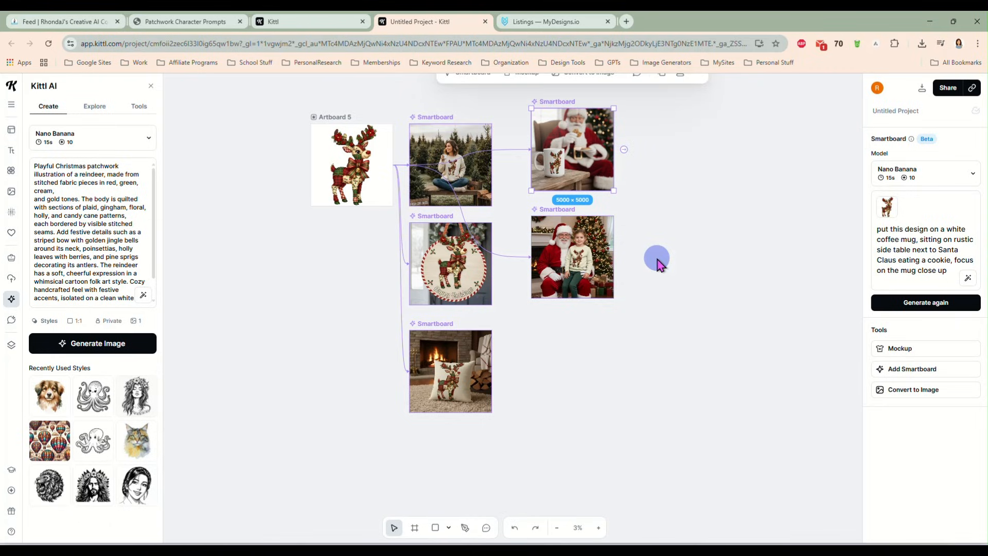
- Shift the coffee mug smartboard down level with the tree farm smartboard and convert it to an image
scroll(662, 265, "up", 2)
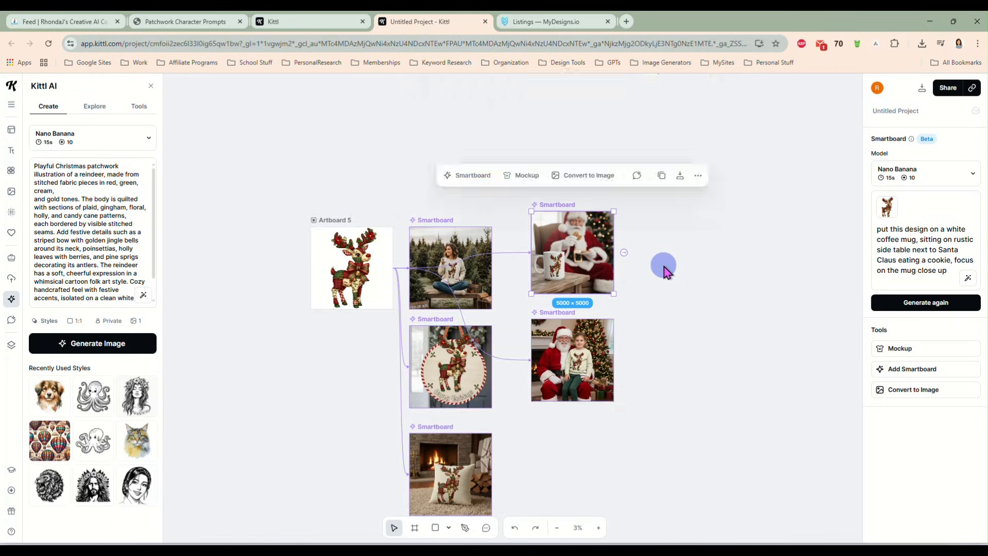
scroll(662, 265, "down", 2)
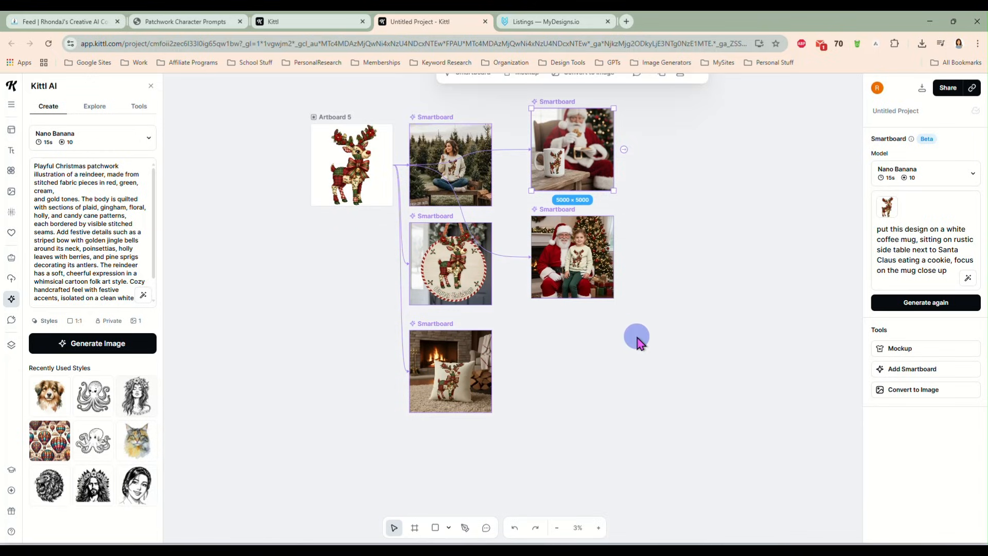
mouse_move(642, 352)
left_mouse_down()
mouse_move(545, 345)
mouse_move(628, 360)
mouse_move(665, 227)
mouse_move(622, 357)
mouse_move(637, 358)
left_mouse_up()
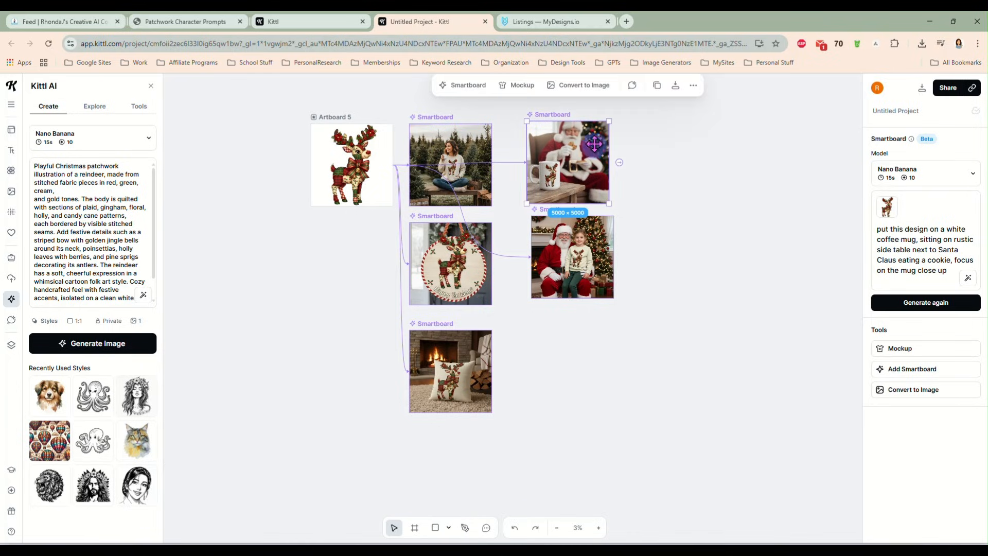
left_click(574, 86)
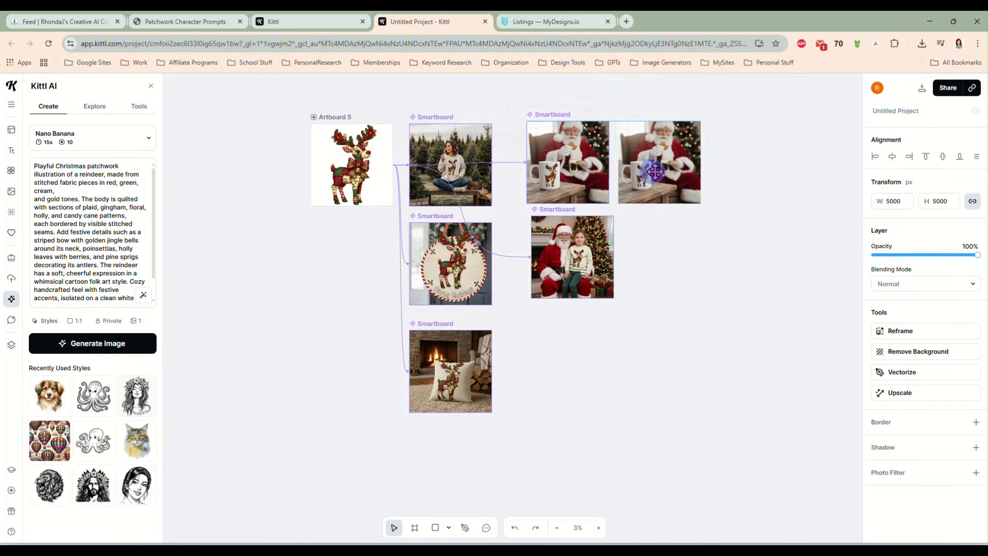
- Move the converted mug image to clear space, convert the Santa's lap smartboard to an image, and place it beneath the mug image
left_click_drag(656, 162, 780, 169)
left_click(589, 254)
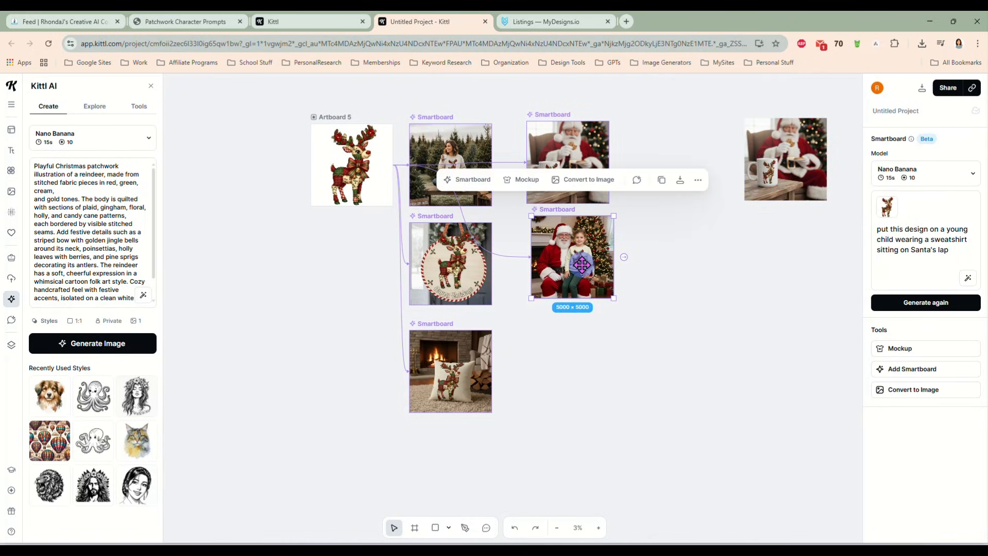
left_click(583, 178)
left_click_drag(649, 265, 772, 259)
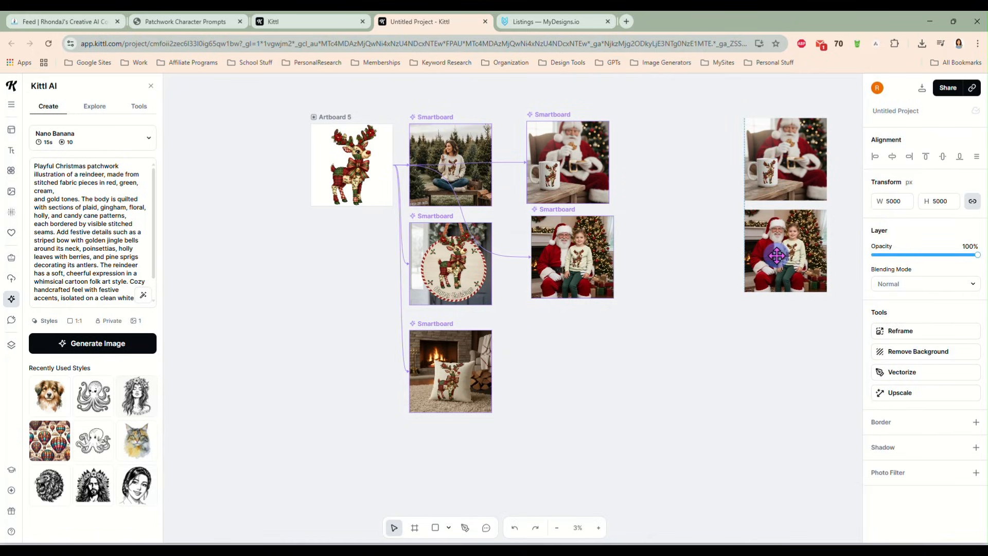
- Convert the tree farm and throw pillow smartboards to images and stack them beneath the Santa's lap image
left_click(451, 153)
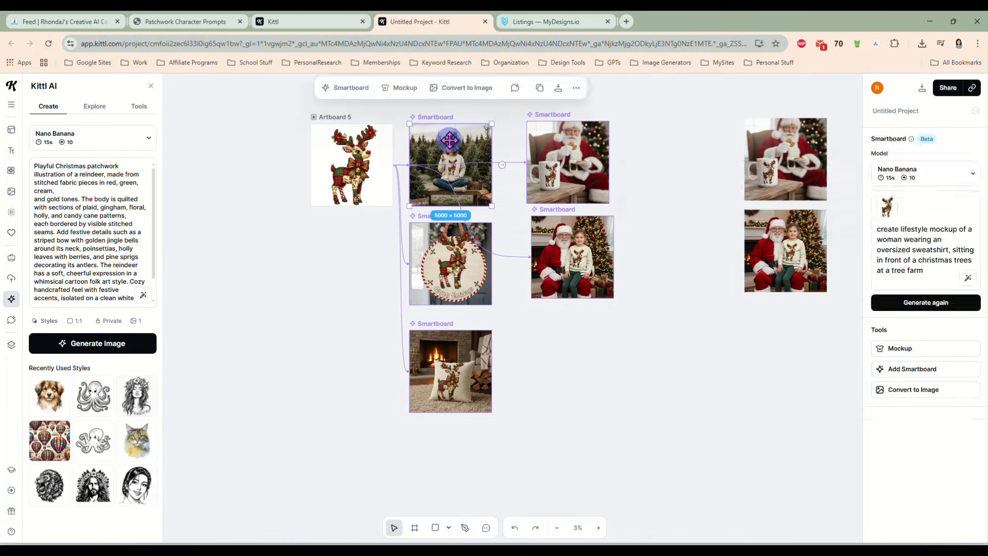
left_click(474, 92)
left_click_drag(546, 173, 789, 344)
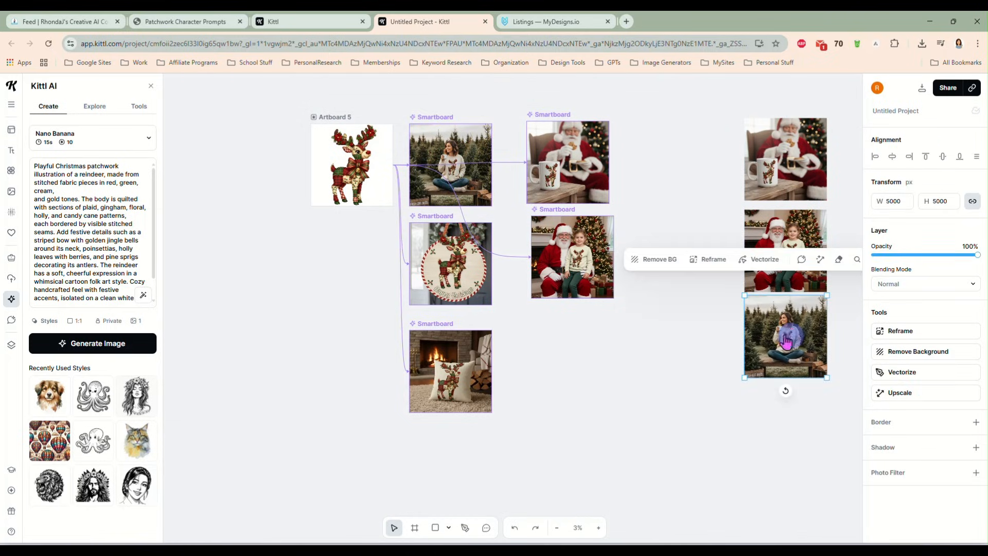
left_click(472, 361)
left_click(465, 291)
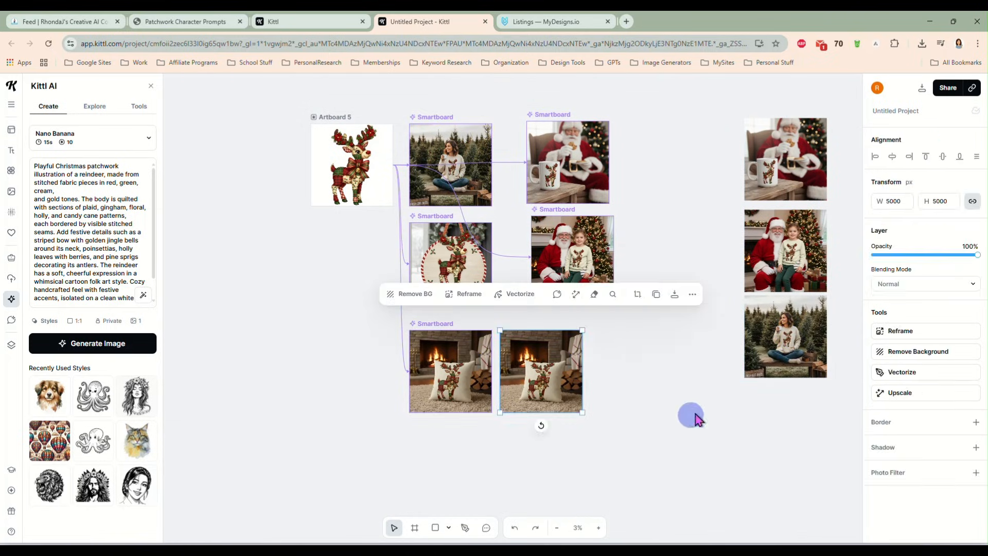
left_click_drag(556, 369, 799, 410)
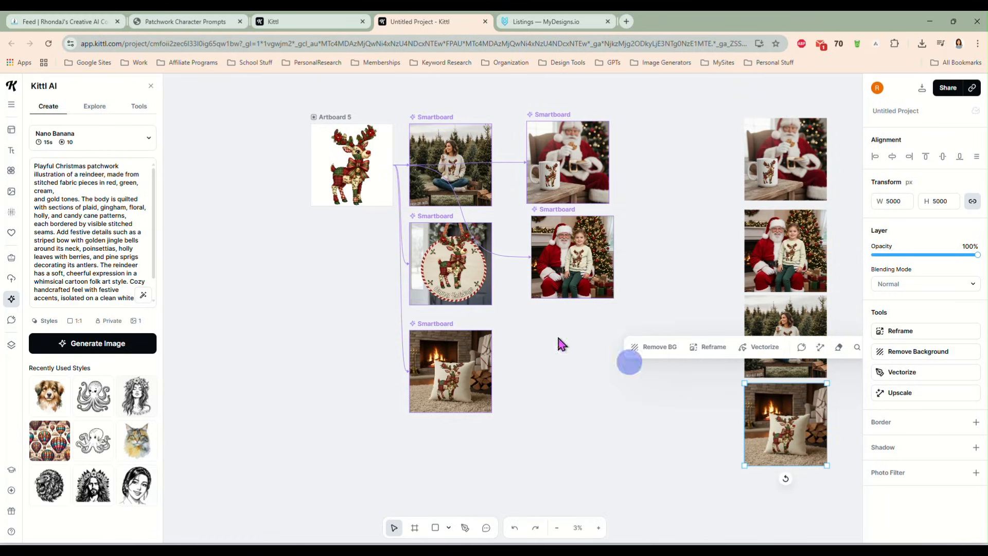
- Convert the round hanger sign smartboard to an image and place it beside the converted mug image
left_click(469, 265)
left_click(465, 187)
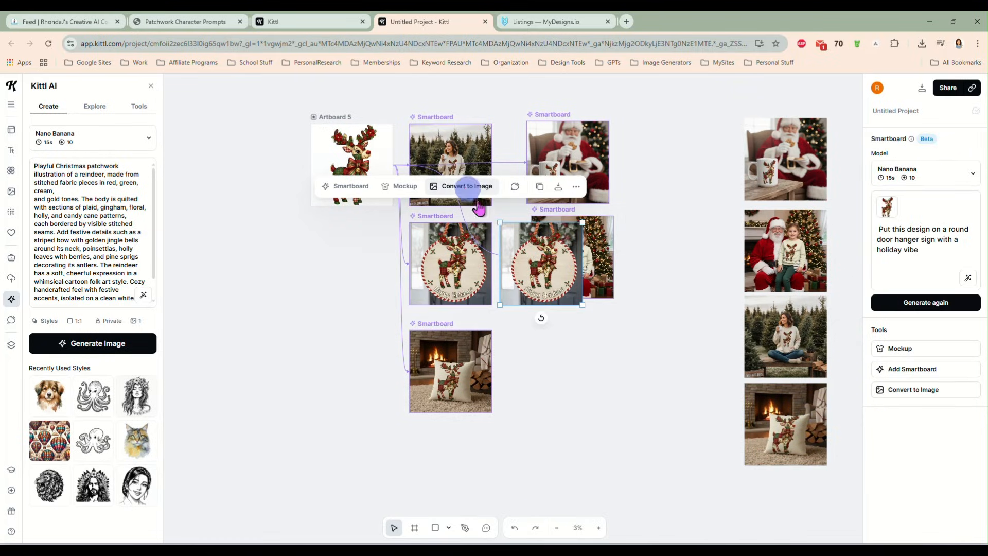
left_click_drag(565, 267, 718, 411)
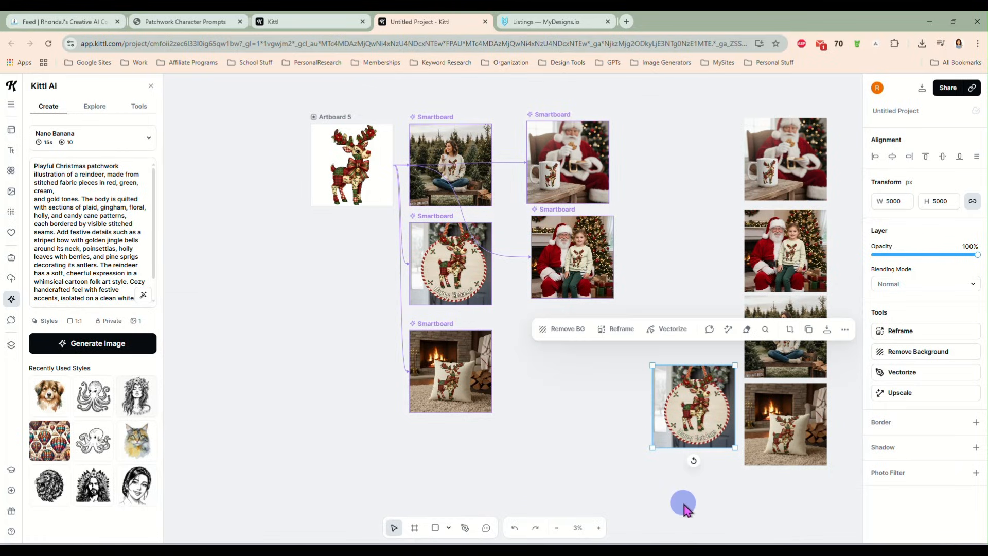
left_click_drag(690, 509, 487, 502)
left_click_drag(495, 409, 699, 165)
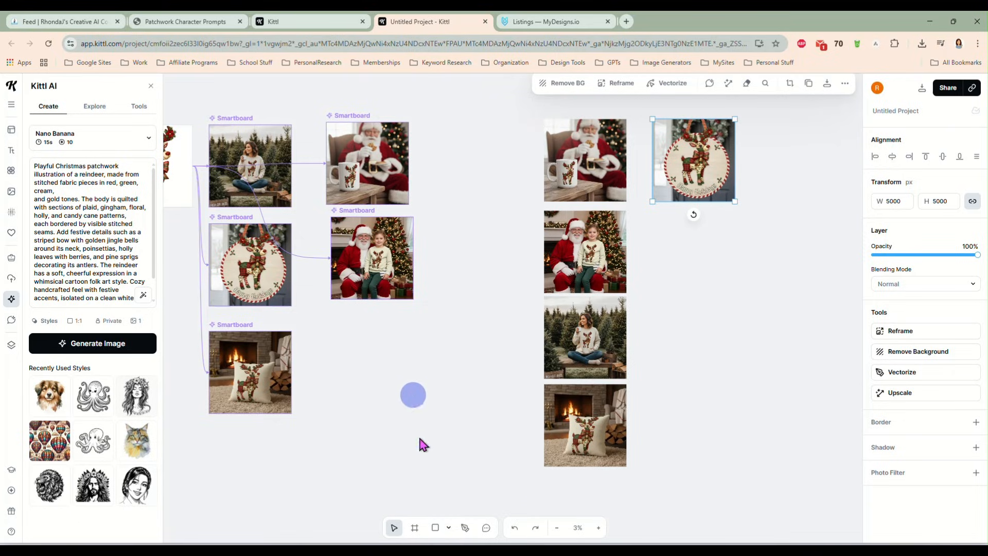
- Draw a new artboard below the converted round sign image and set its size to 3000 × 3000 px
left_click(415, 530)
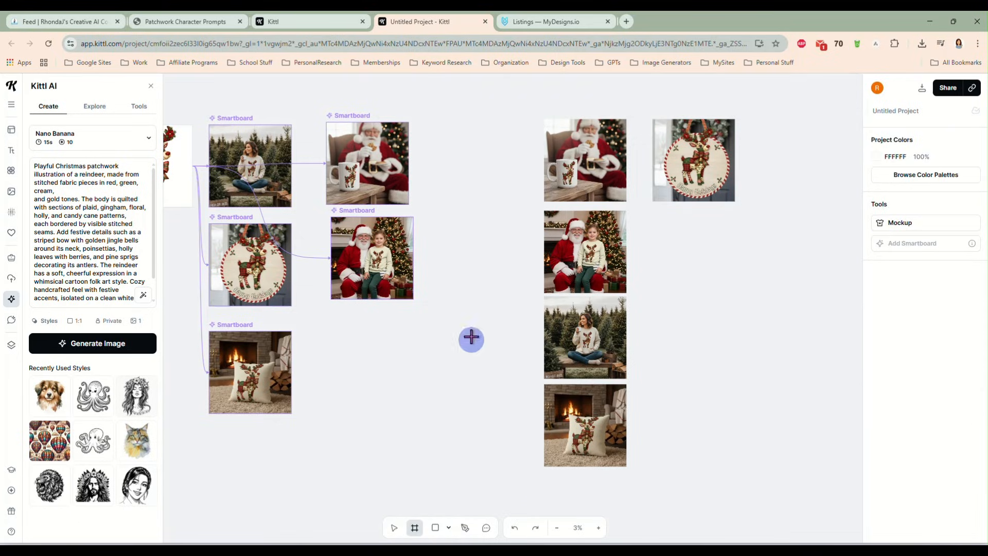
left_click_drag(682, 230, 798, 339)
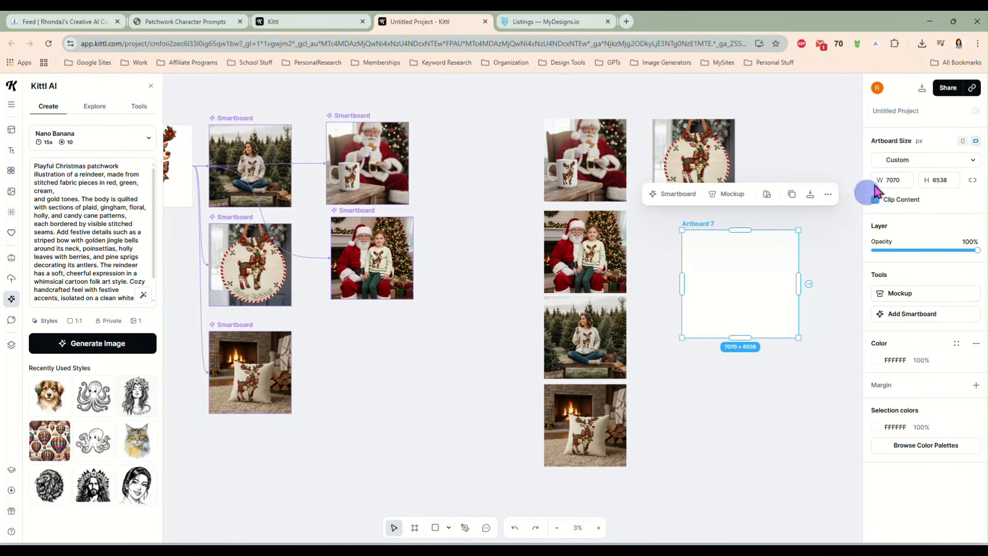
left_click(907, 180)
type("3")
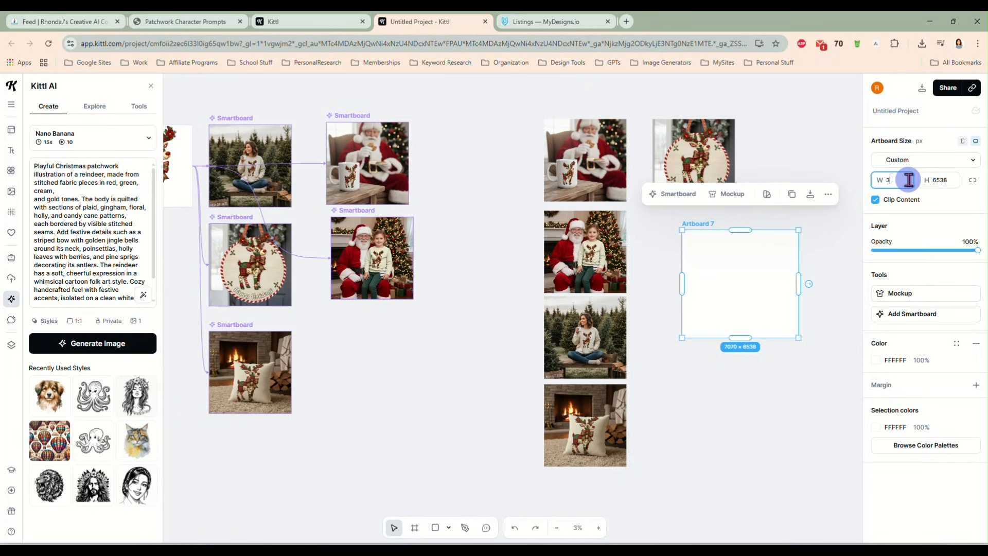
type("000")
key("Tab")
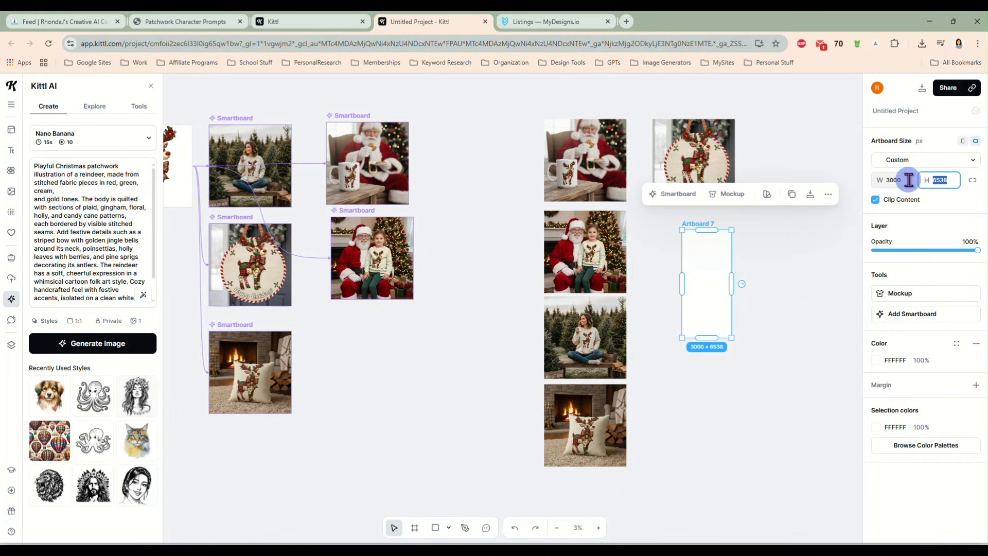
type("30")
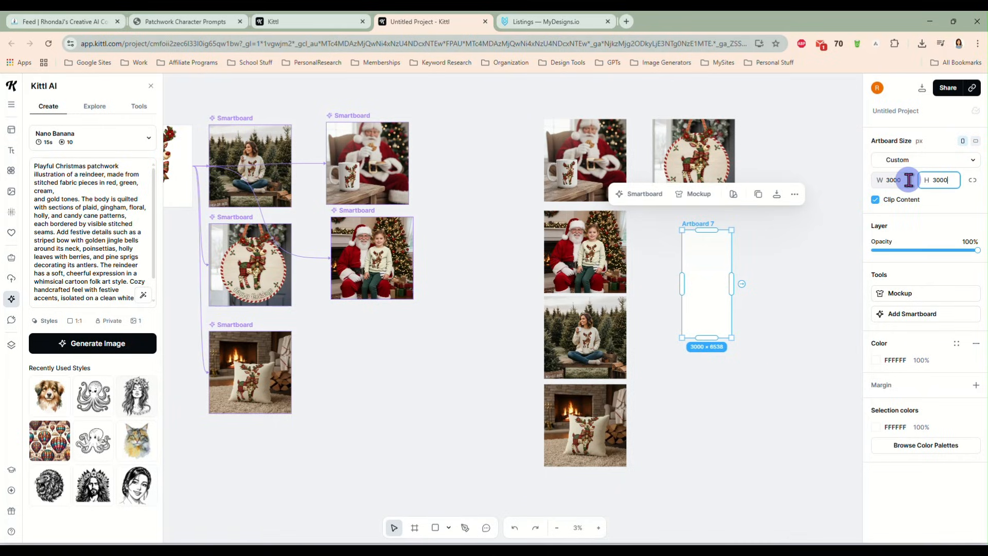
type("00")
key("Return")
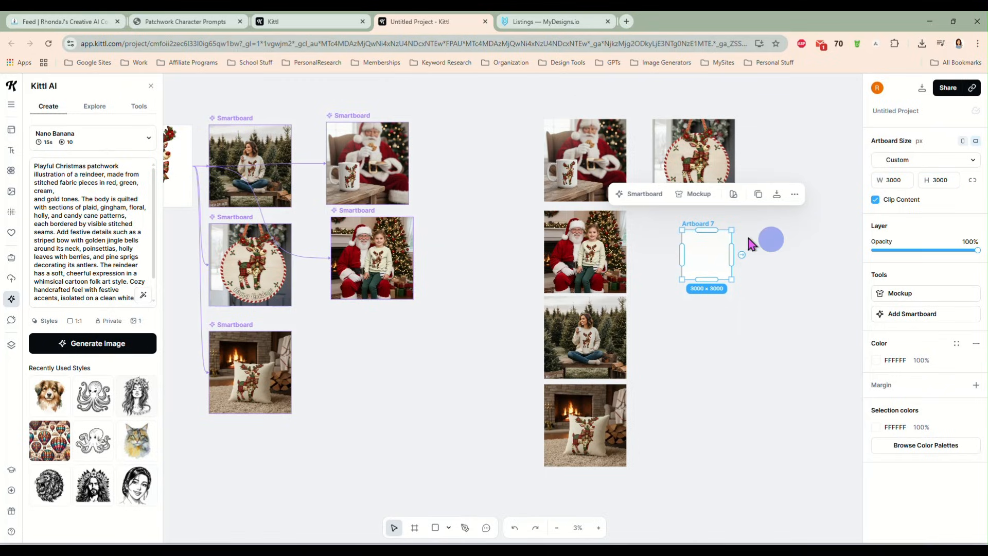
- Duplicate the 3000 × 3000 px artboard and place both artboards side by side above the converted images
left_click_drag(703, 253, 695, 249)
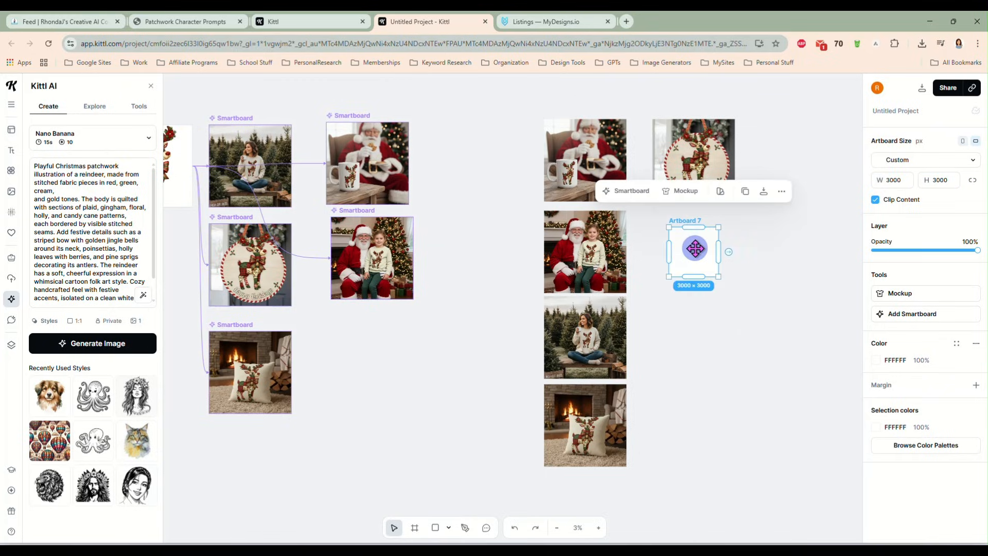
key("ctrl+d")
left_click(755, 150)
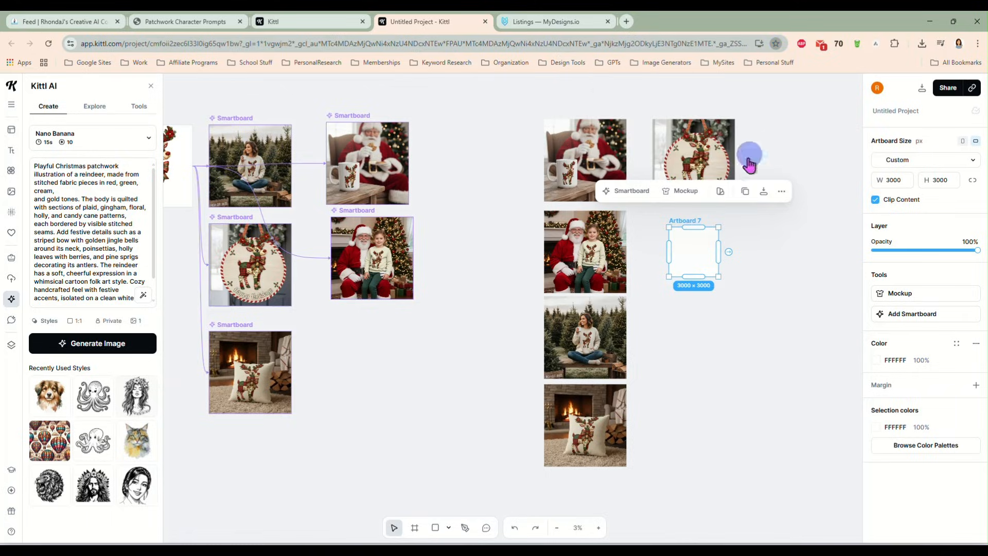
left_click(746, 192)
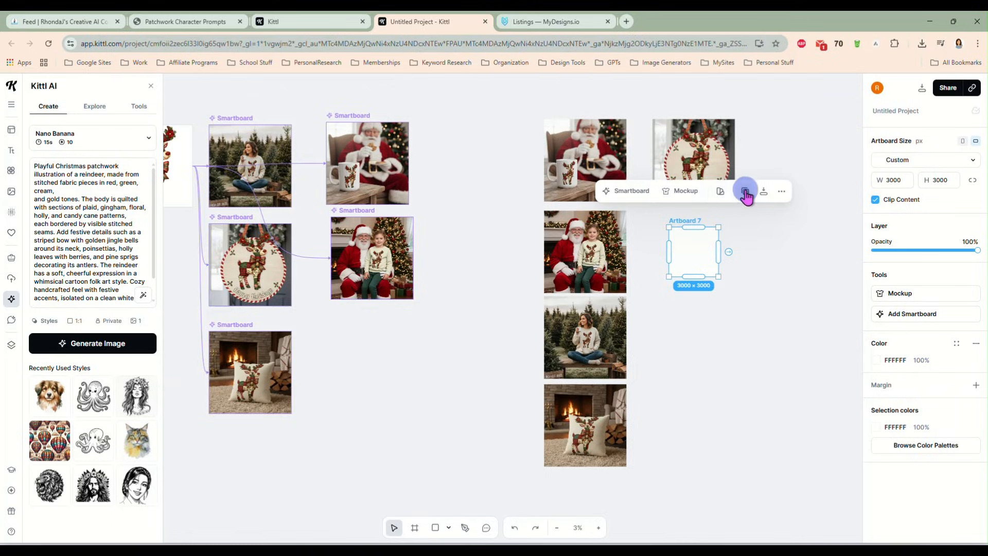
left_click_drag(429, 316, 470, 208)
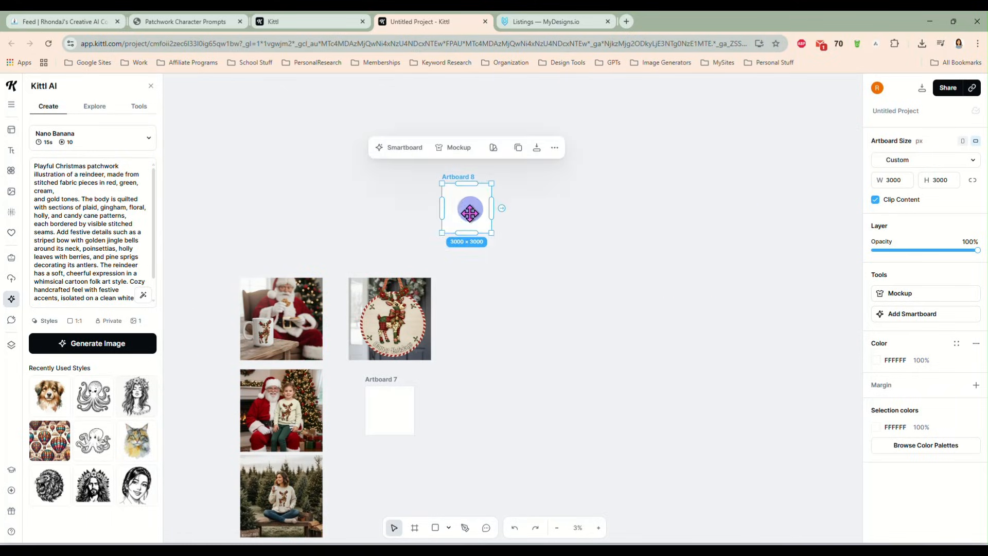
left_click_drag(393, 429, 533, 222)
- Make three more copies of the blank artboard and line them up in a row with the first two
left_click(582, 145)
left_click_drag(438, 309, 465, 214)
left_click(515, 152)
left_click_drag(451, 301, 464, 214)
left_click(512, 159)
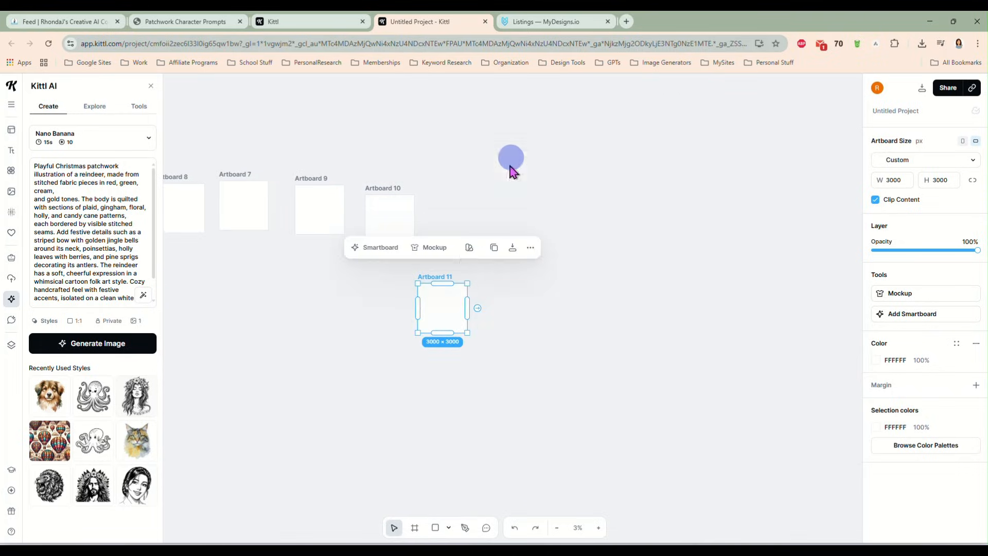
left_click_drag(443, 294, 451, 222)
left_click_drag(399, 416, 662, 402)
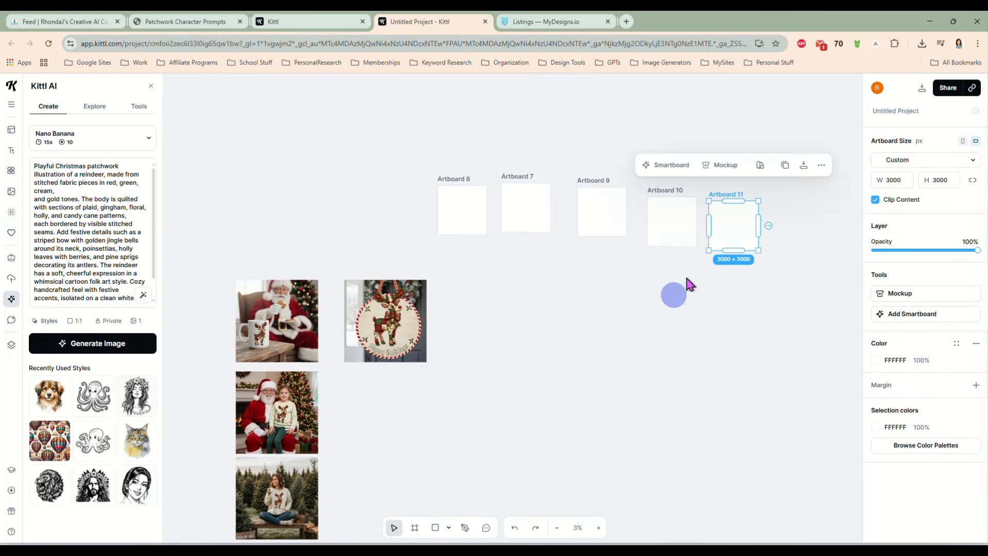
- Move Artboards 8 and 7 down beside the round sign image and place the mug image inside Artboard 8
left_click_drag(464, 205, 508, 325)
left_click_drag(525, 208, 571, 329)
left_click_drag(312, 311, 514, 336)
left_click(541, 388)
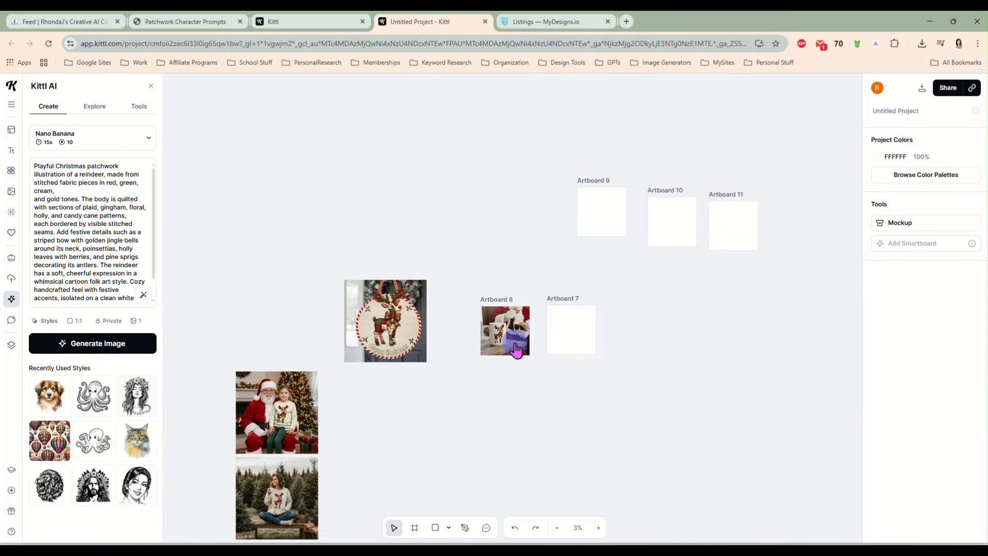
- Place the round sign image in Artboard 7, scaled to about 3398 px, and the Santa's lap image in Artboard 9
left_click_drag(347, 342, 568, 329)
left_click_drag(616, 358, 577, 341)
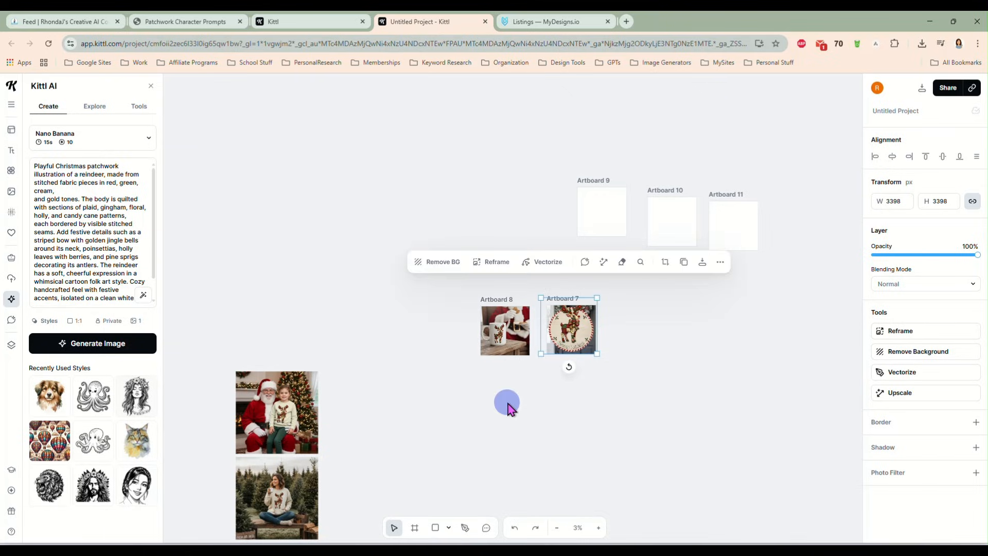
left_click_drag(265, 380, 608, 220)
left_click(624, 275)
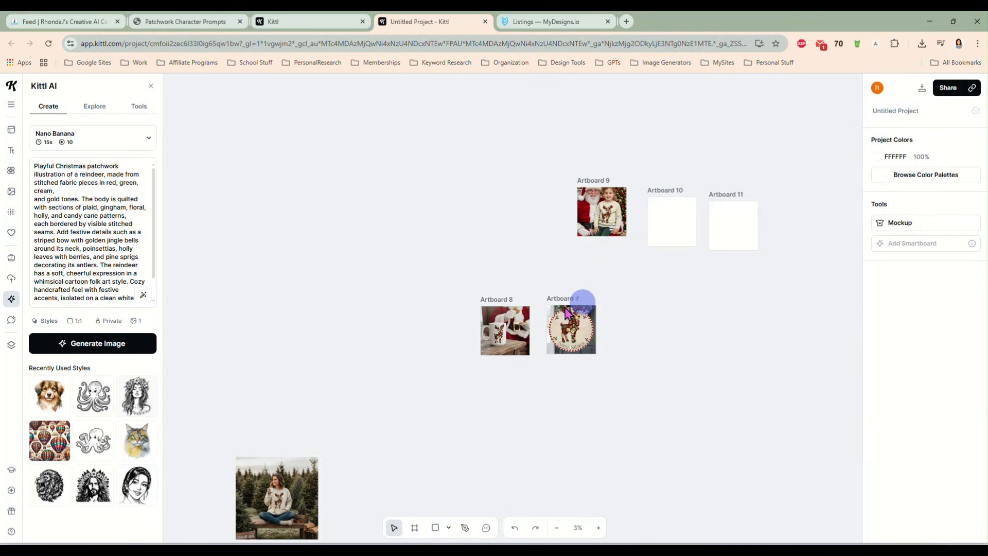
- Place the tree farm image in Artboard 10 and adjust it so the reindeer sweatshirt is centred in the frame
left_click_drag(280, 495, 680, 236)
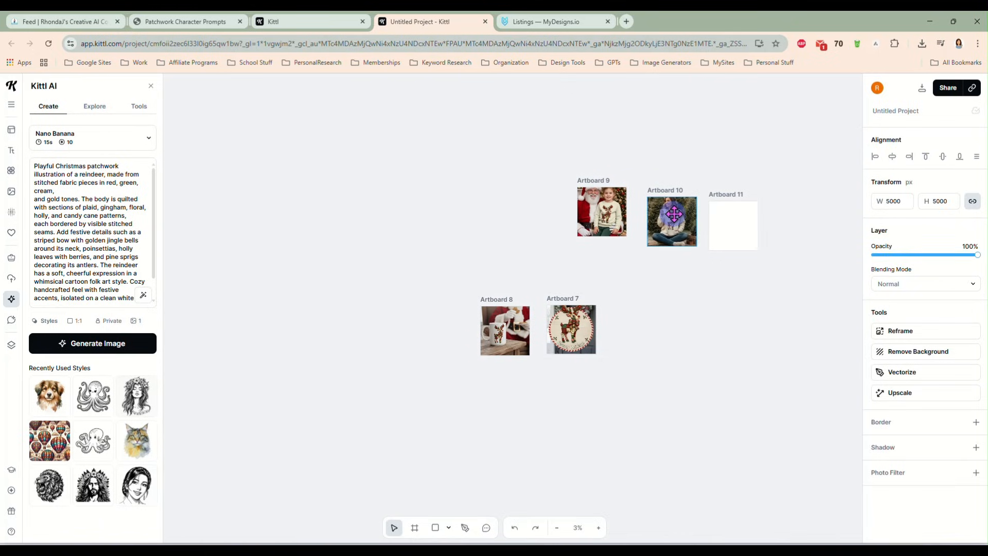
left_click_drag(712, 267, 727, 283)
left_click_drag(680, 226, 674, 252)
left_click(686, 291)
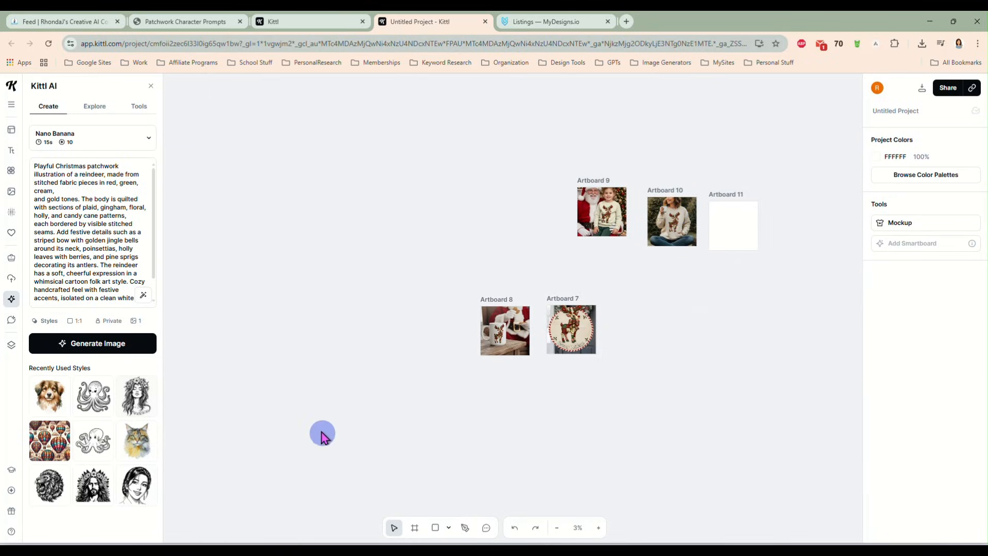
- Place the throw pillow image in Artboard 11 and scale it to about 4209 px so the pillow fits the frame
scroll(321, 435, "down", 2)
left_click_drag(307, 467, 769, 115)
left_click(760, 286)
scroll(763, 286, "up", 2)
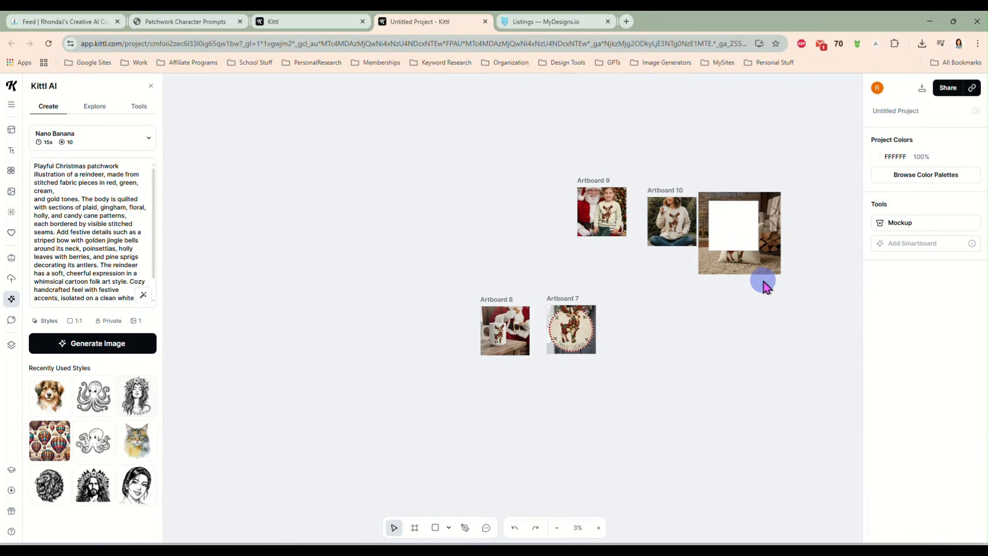
left_click_drag(771, 268, 741, 232)
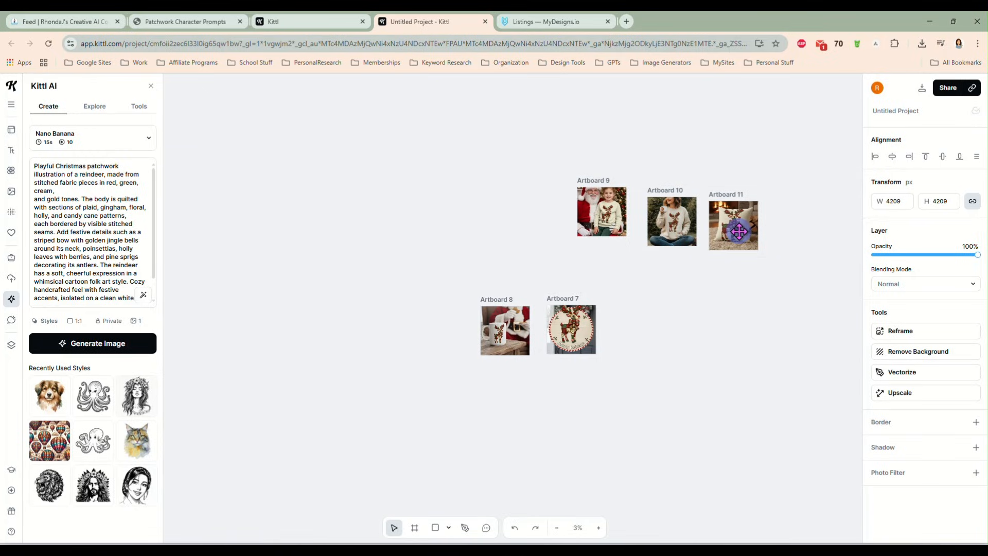
left_click_drag(740, 240, 740, 240)
- Move Artboards 8 and 7 together to sit directly beneath Artboards 9 and 10
left_click_drag(443, 280, 622, 376)
left_click_drag(569, 312, 680, 270)
left_click(771, 348)
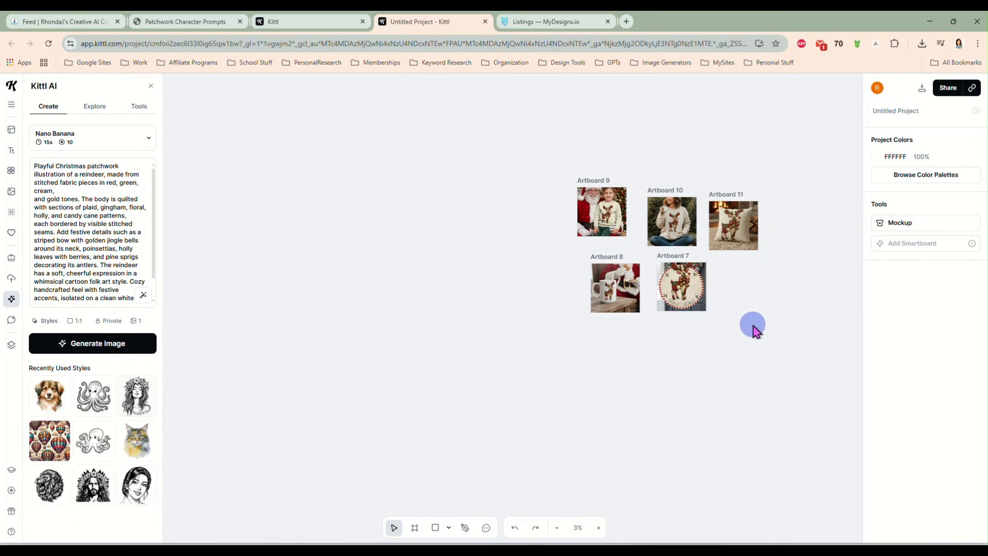
- Select all five artboards and set their download options to 3000 × 3000 px PNG at 72 dpi with Optimize Quality enabled
scroll(753, 330, "up", 5)
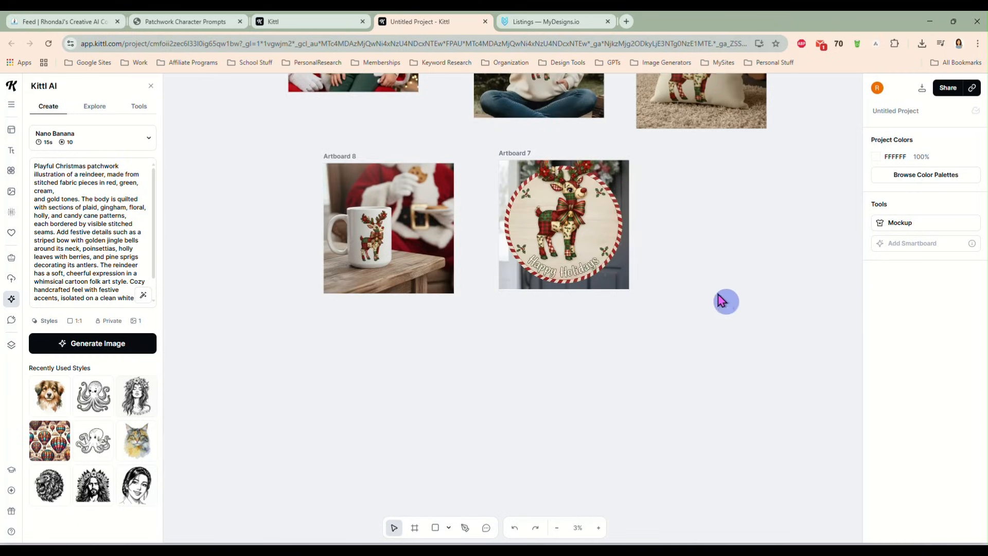
left_click_drag(693, 267, 729, 425)
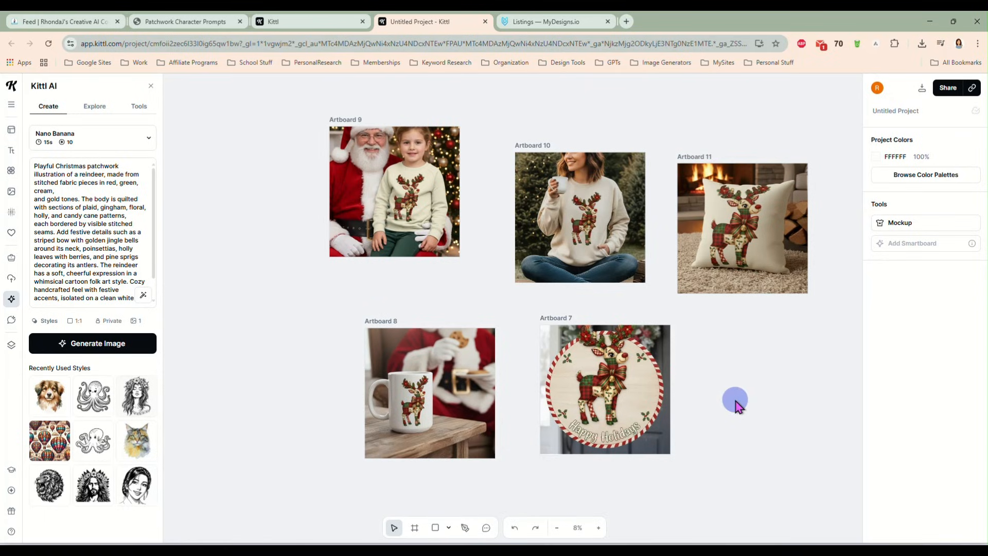
left_click_drag(264, 93, 839, 478)
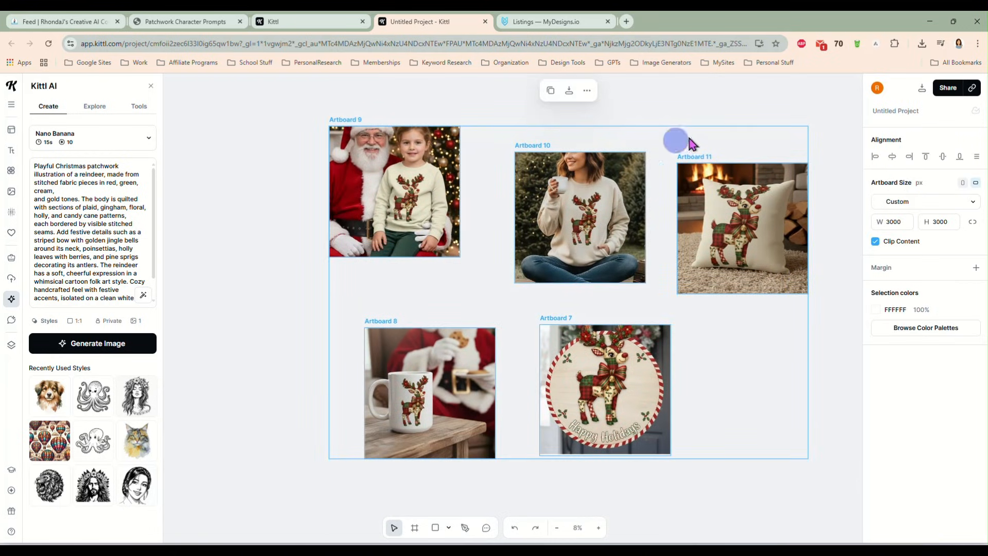
left_click(923, 94)
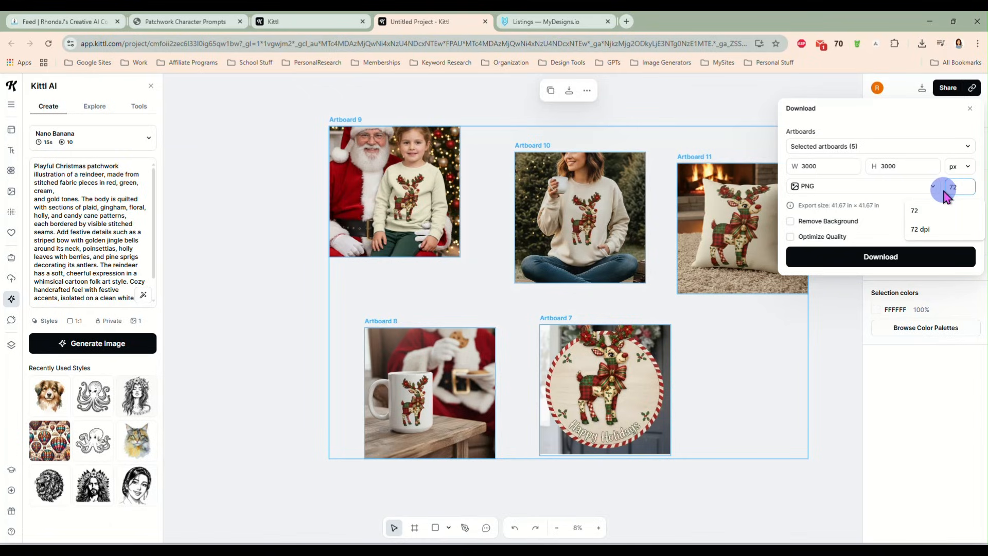
left_click(922, 230)
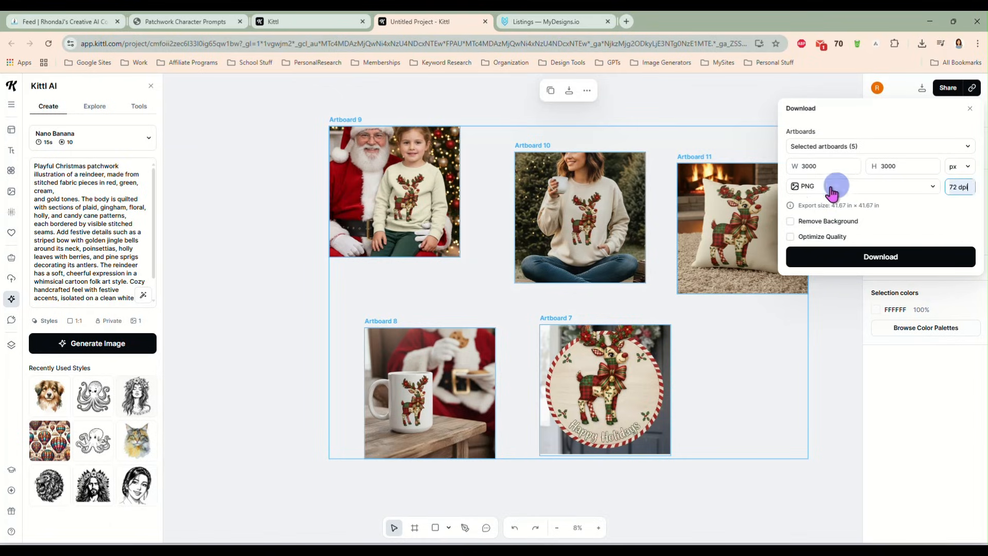
left_click(791, 237)
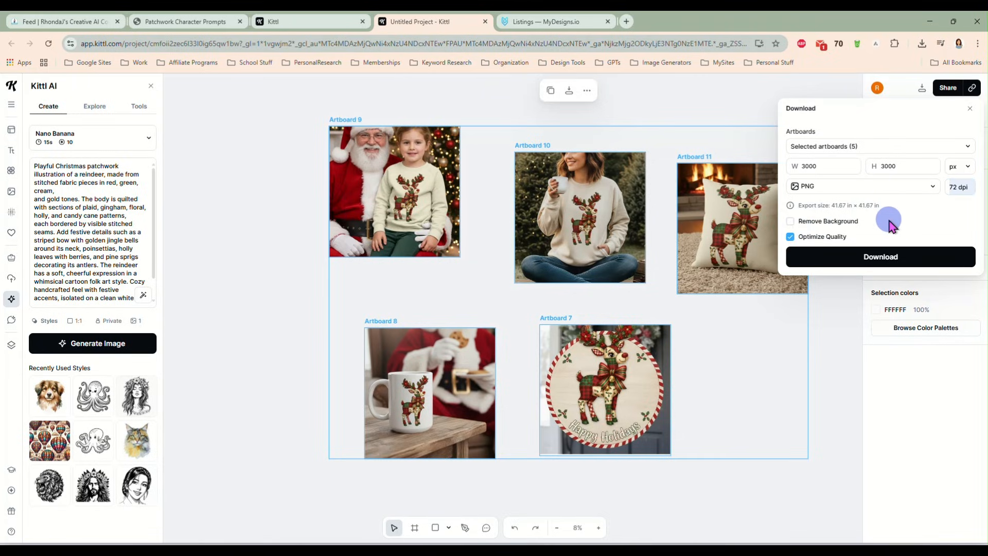
left_click(699, 470)
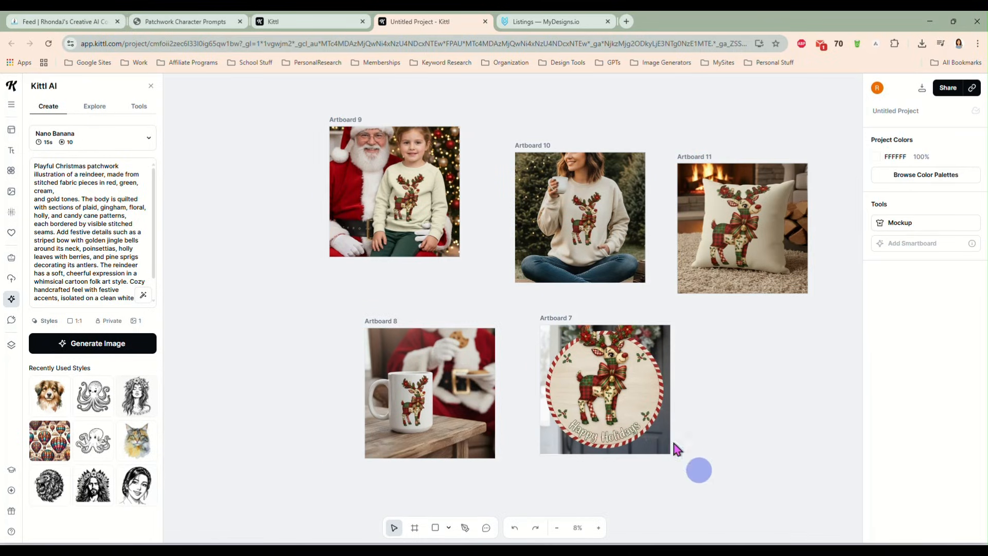
- Nudge the round sign image in Artboard 7 slightly so it covers the frame
left_click(645, 381)
left_click_drag(645, 381, 646, 381)
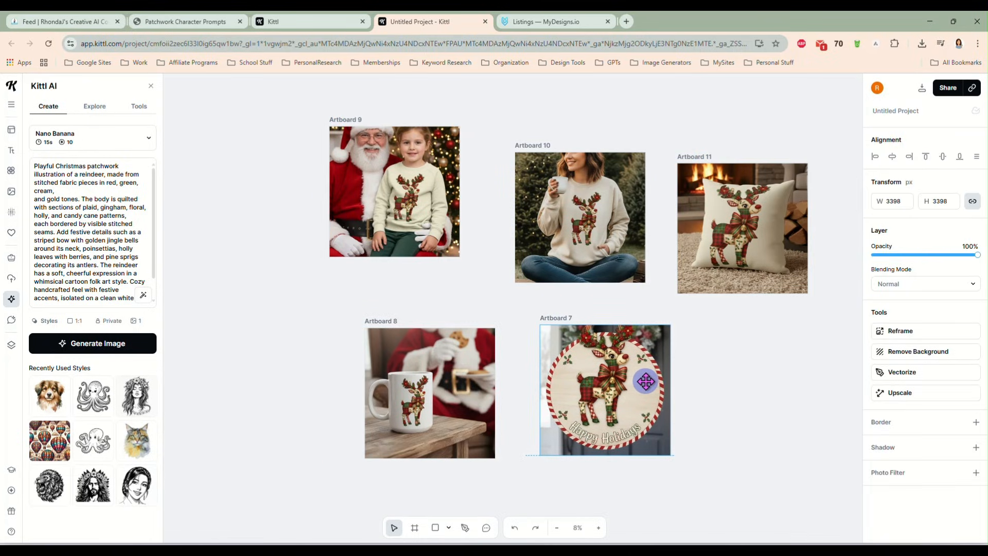
left_click_drag(645, 381, 646, 381)
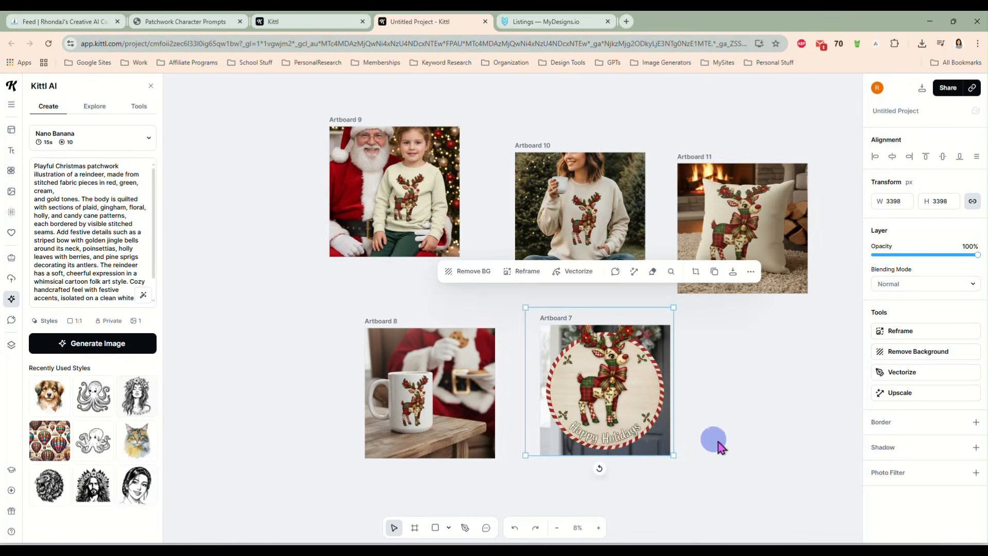
left_click(716, 441)
- Download the five artboards as PNGs in a ZIP named reindeermockups and extract it to the reindeermockups folder
left_click_drag(301, 101, 840, 481)
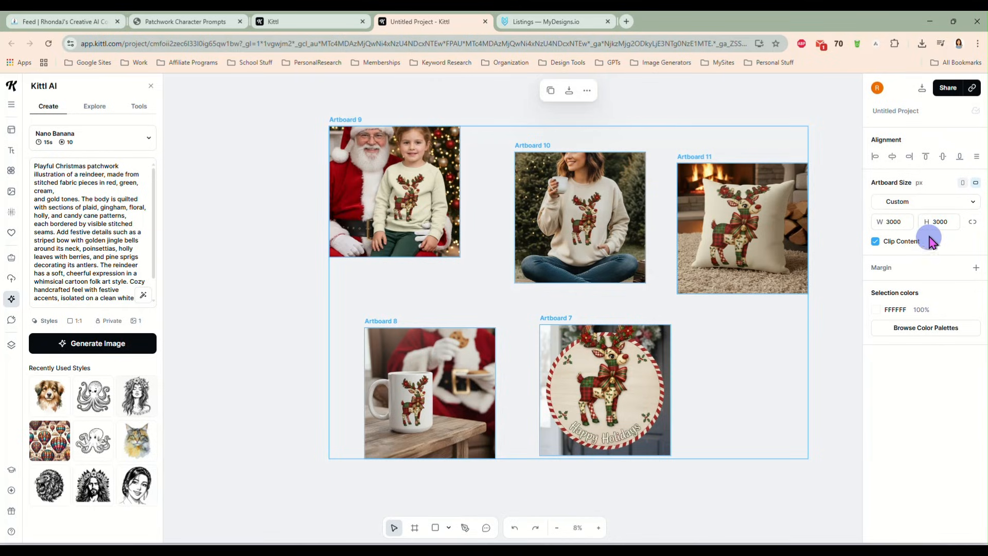
left_click(923, 92)
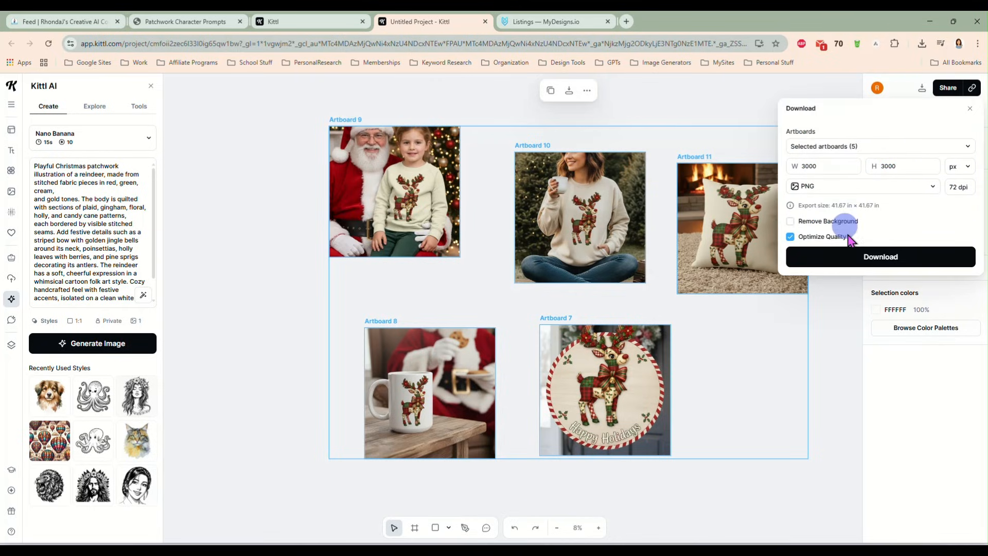
left_click(868, 260)
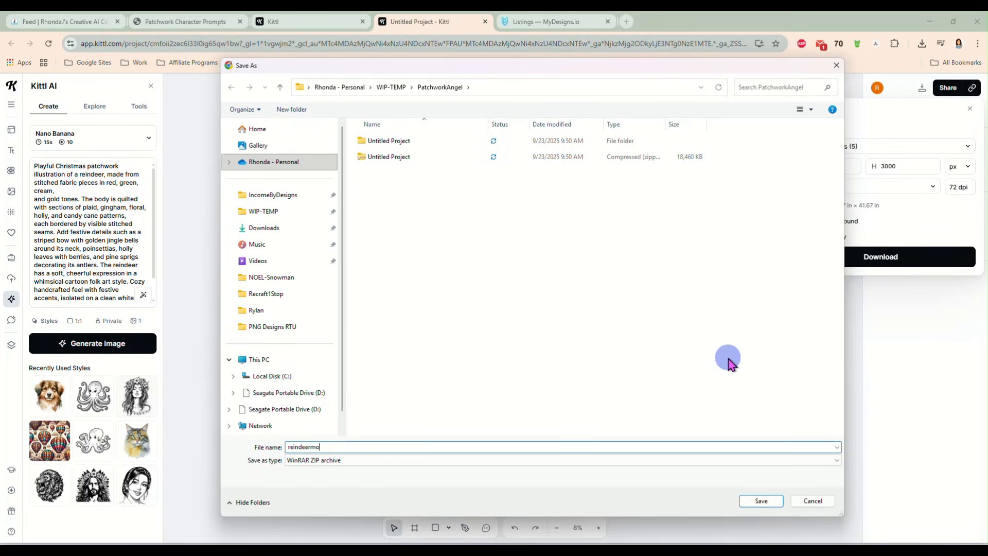
type("ps")
key("Return")
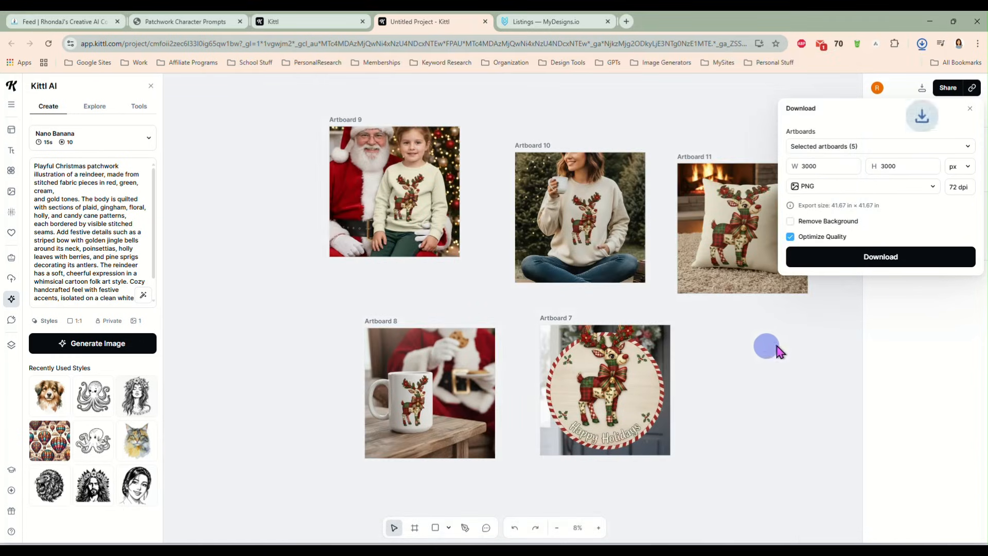
key("alt+Tab")
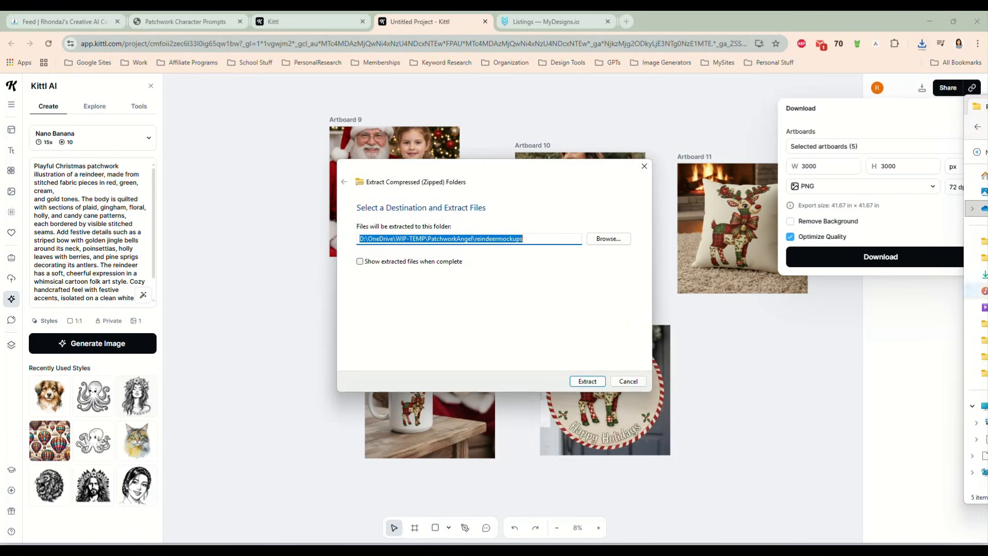
left_click(587, 382)
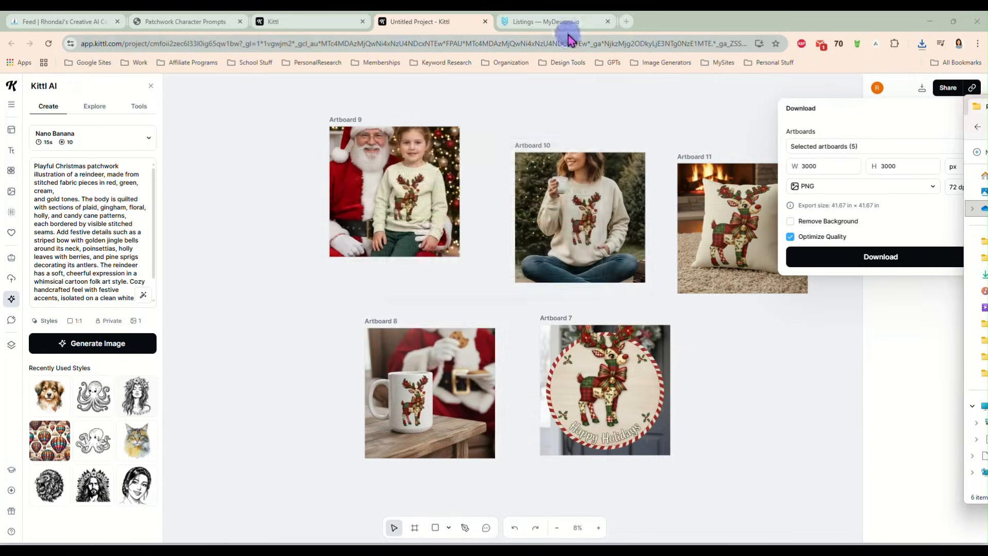
- Switch to the MyDesigns listings and add PatchworkReindeer.png as the main file of a single-listing upload
left_click(566, 25)
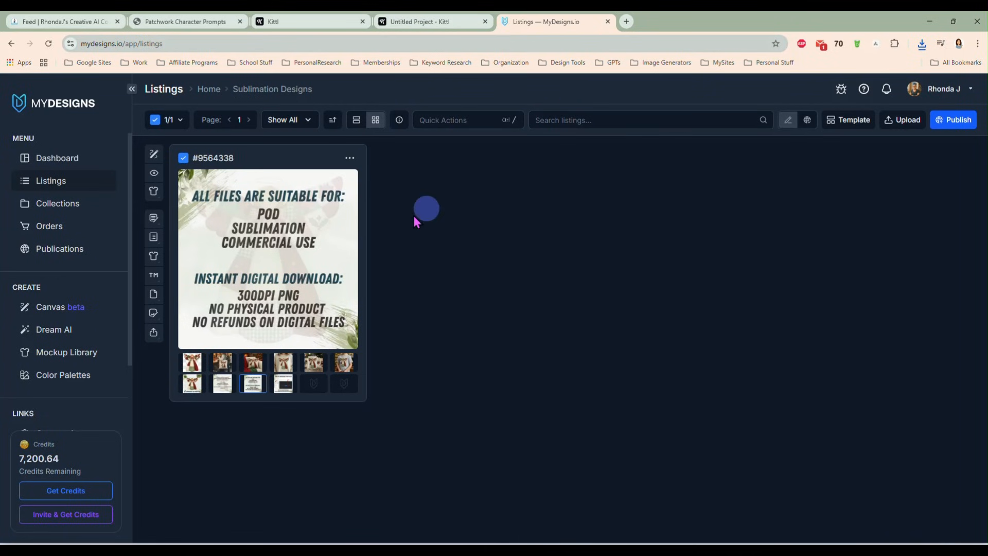
left_click(898, 126)
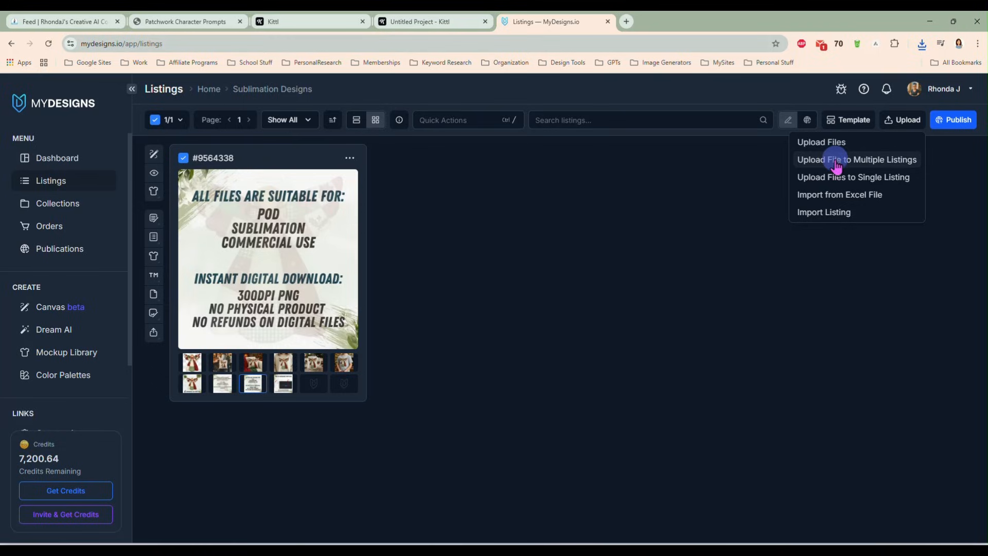
left_click(817, 181)
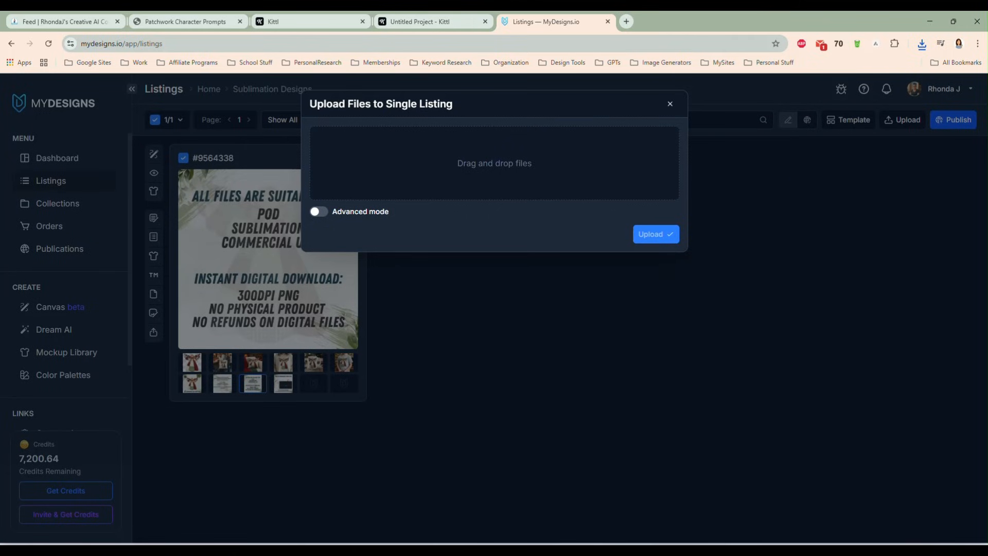
left_click_drag(978, 164, 545, 154)
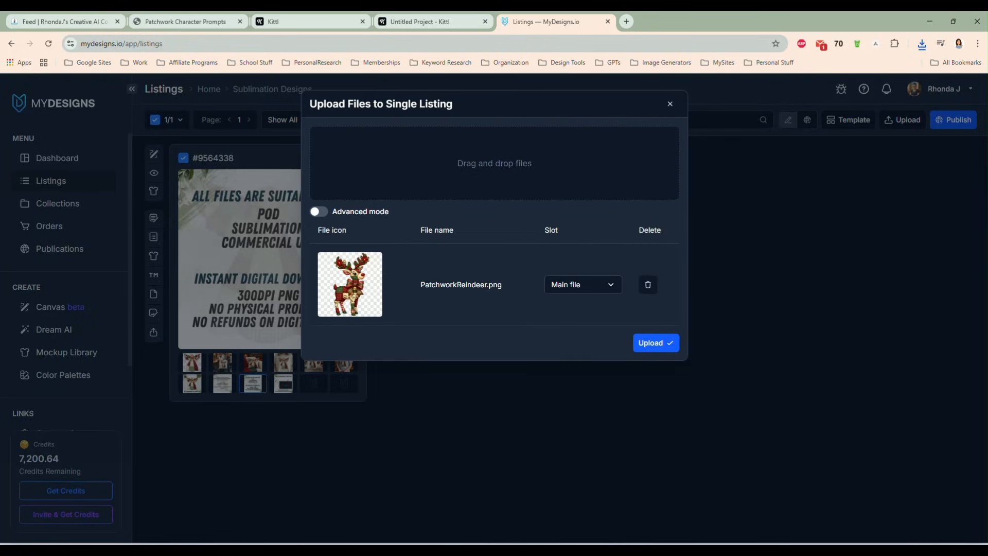
- Add the five artboard PNGs to the same listing in slots Mockup 1 to Mockup 5 and upload the files
key("alt+Tab")
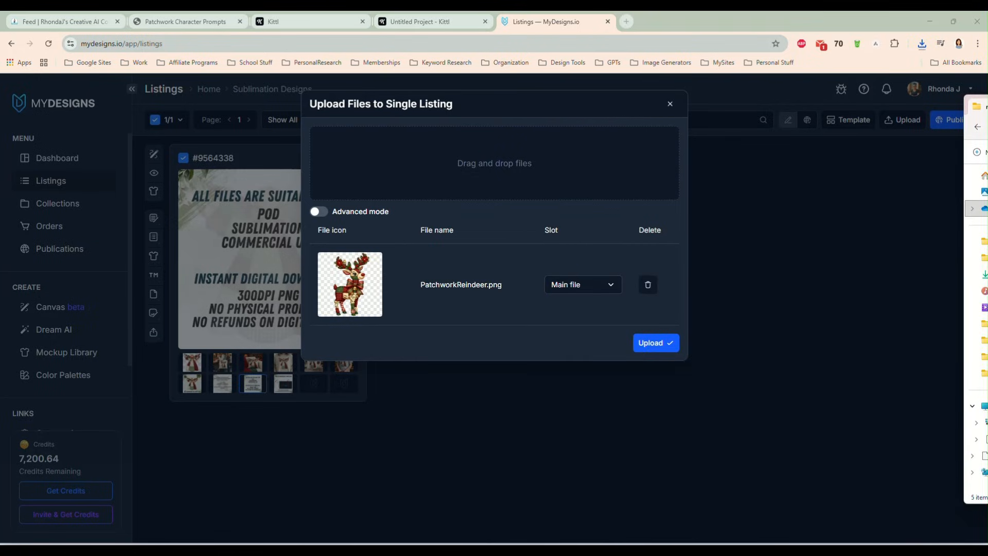
left_click_drag(978, 206, 510, 150)
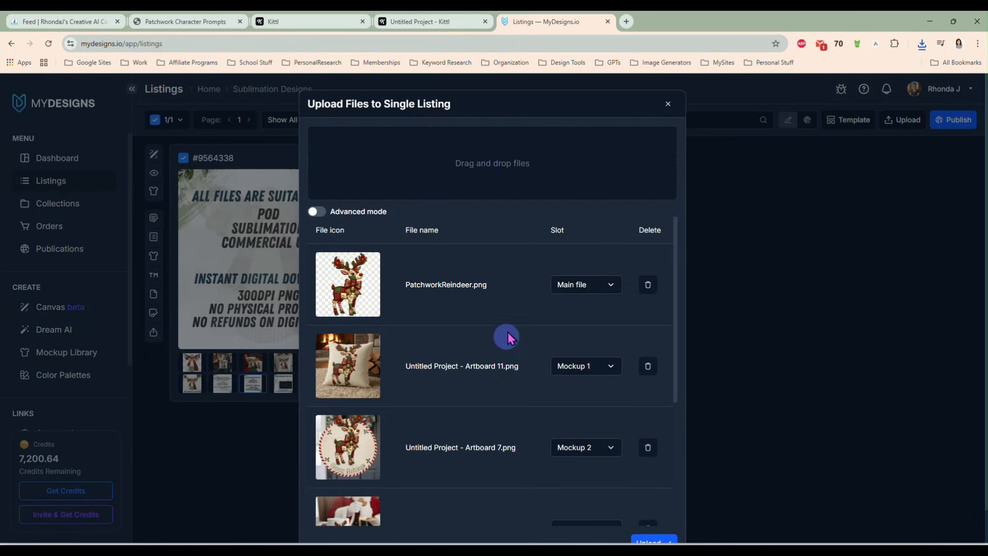
scroll(508, 353, "down", 4)
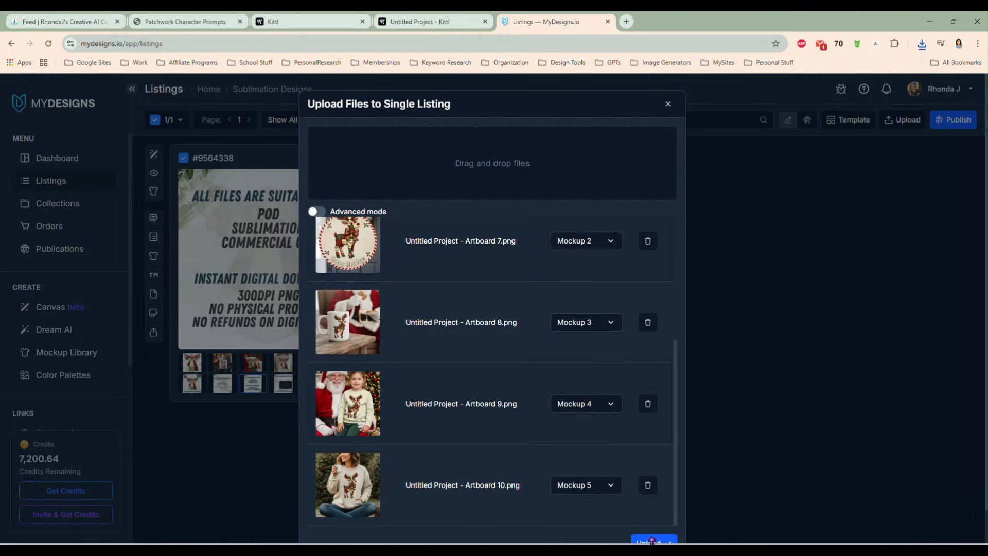
scroll(628, 350, "up", 1)
scroll(503, 312, "up", 1)
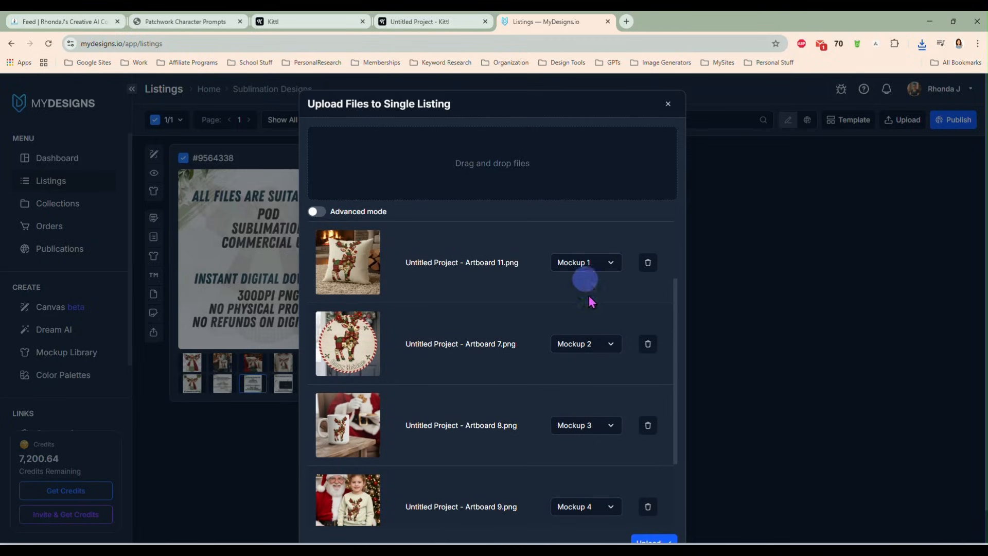
scroll(602, 361, "down", 2)
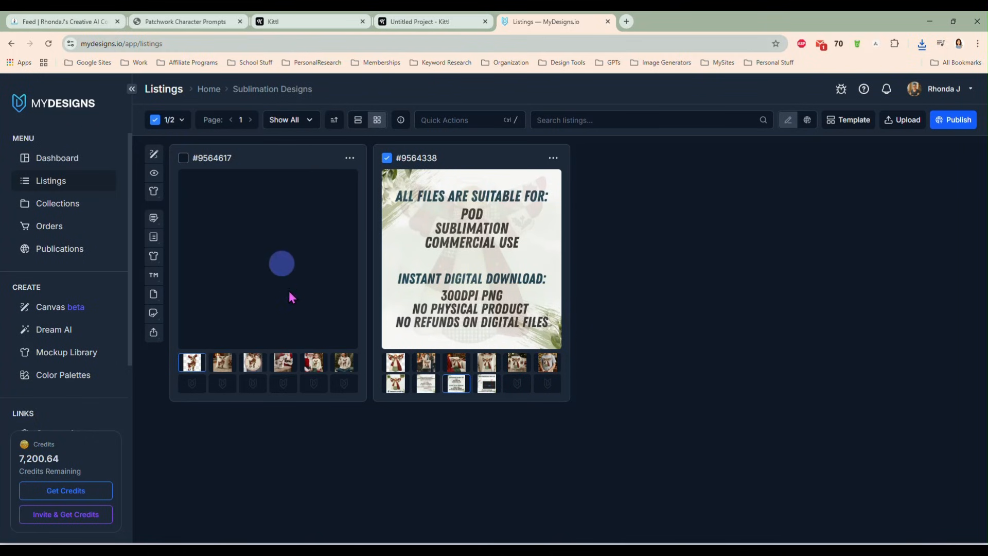
- Select only the new reindeer listing and open Image Mockups for it with Multi-mockup enabled
left_click(387, 158)
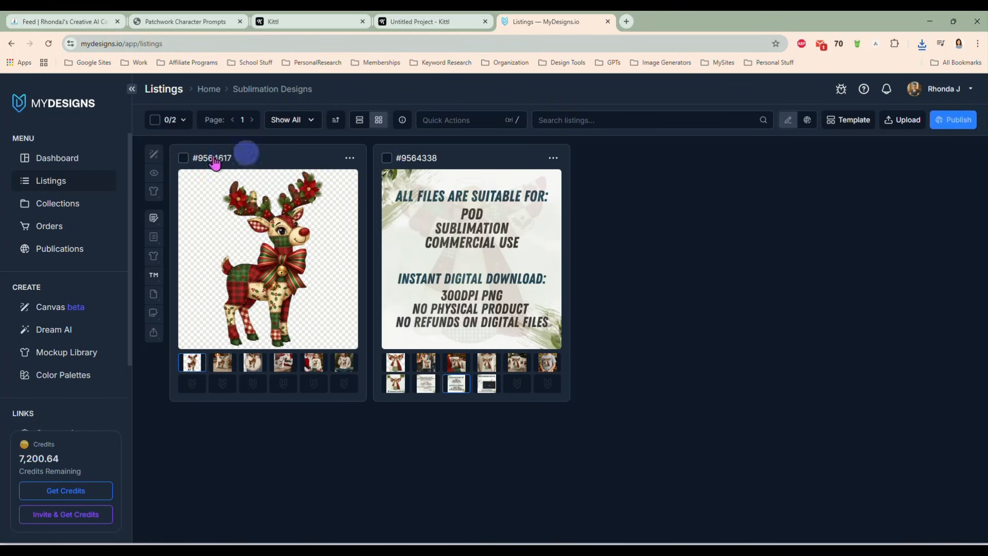
left_click(184, 159)
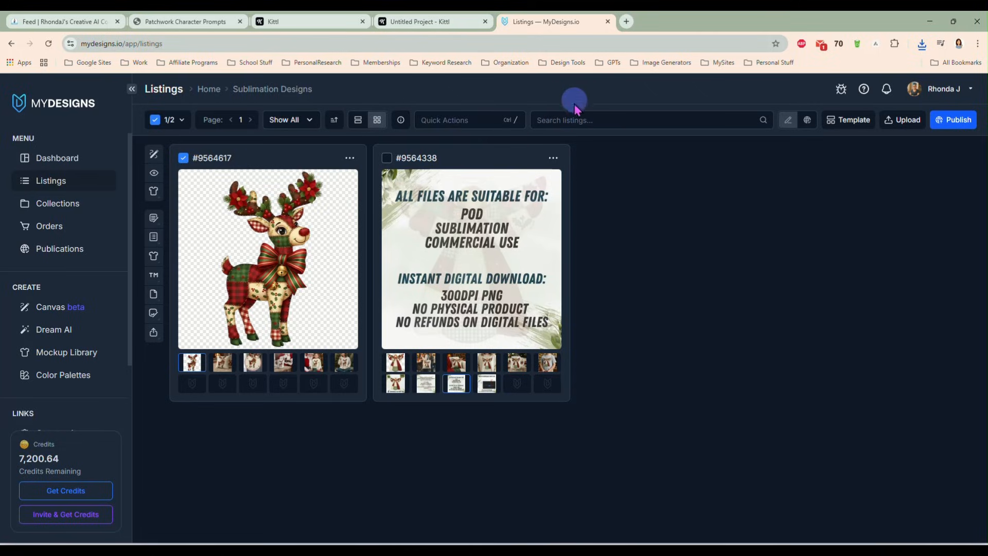
left_click(452, 120)
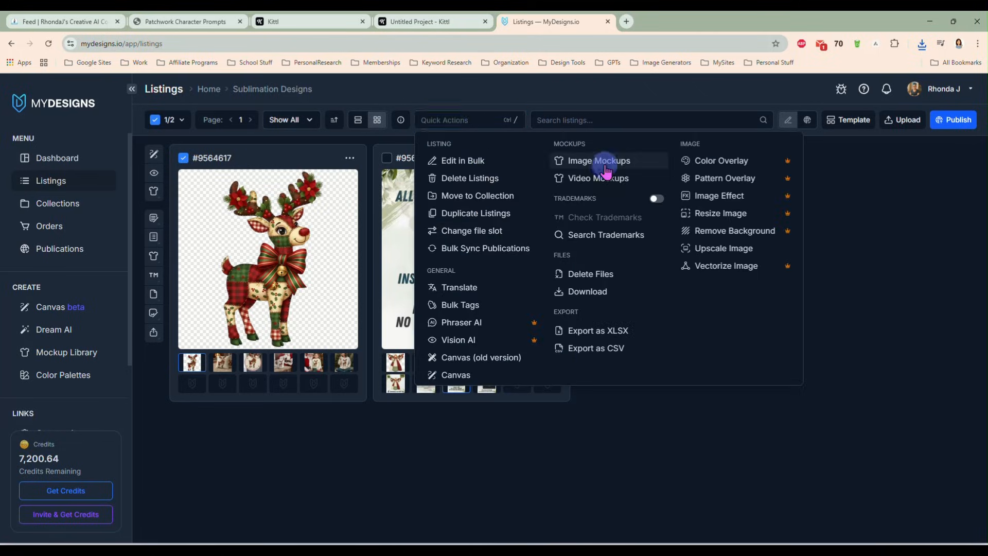
left_click(601, 162)
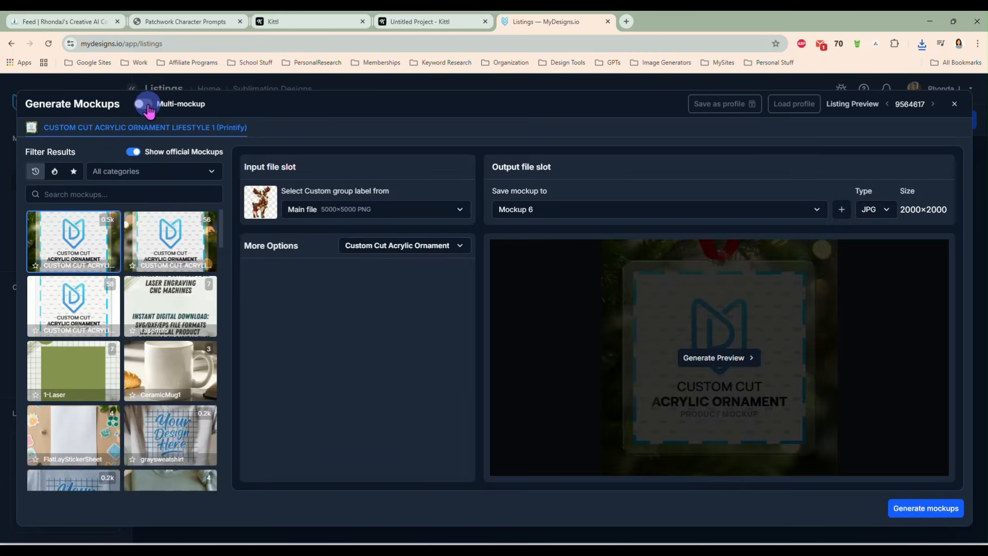
left_click(143, 103)
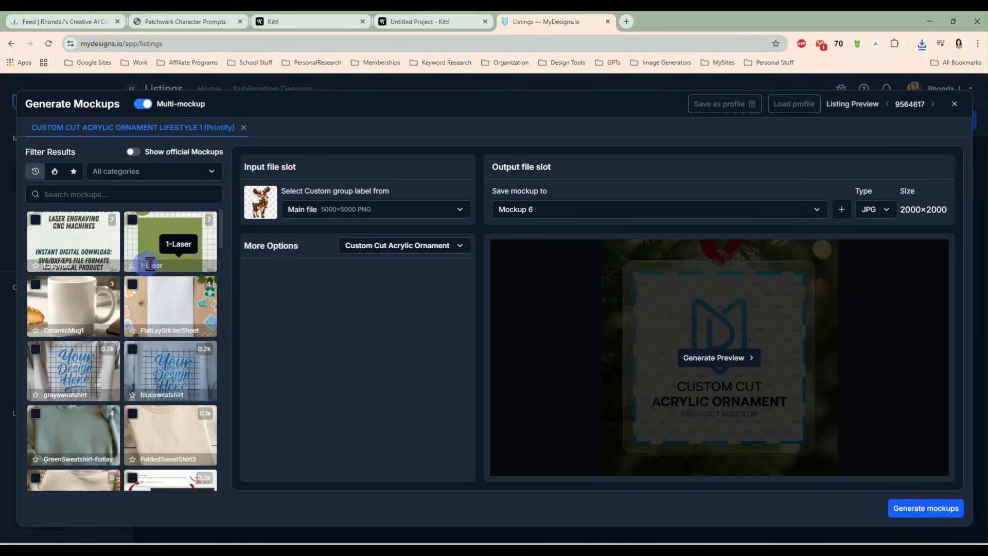
- Add the DigitalMockup, Mockup8-Info, Mockup9-Info and DownloadInfoMockup templates to the mockup selection
scroll(113, 308, "down", 3)
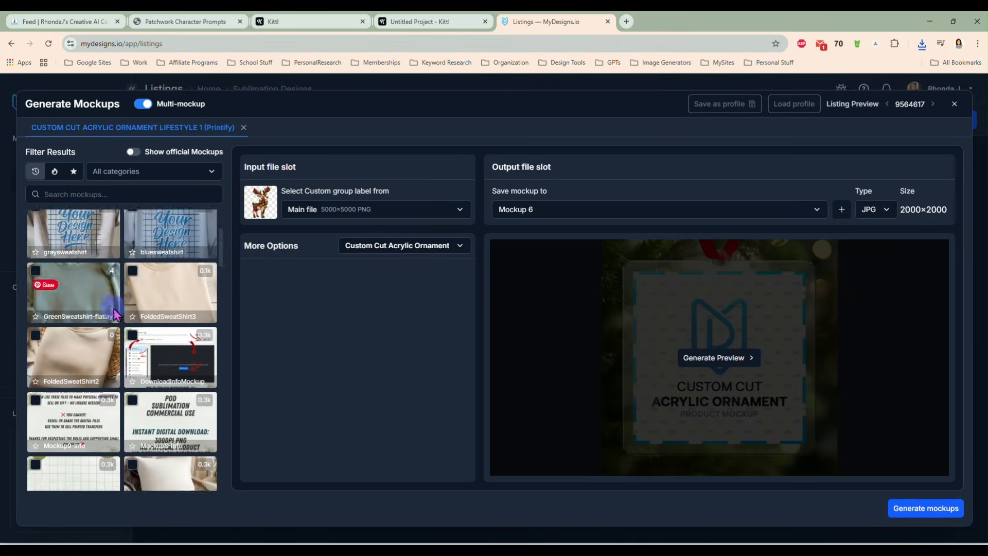
scroll(111, 350, "down", 1)
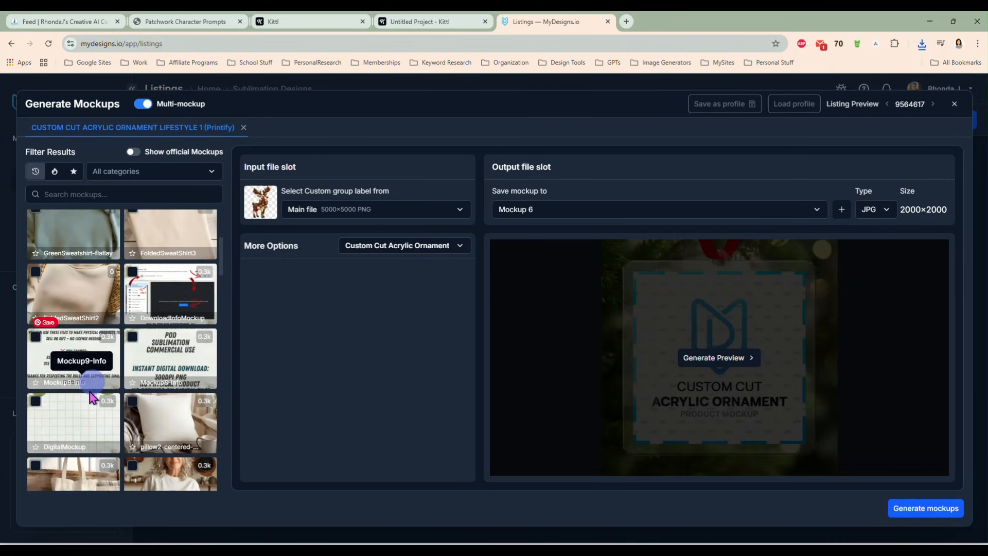
left_click(38, 406)
left_click(132, 337)
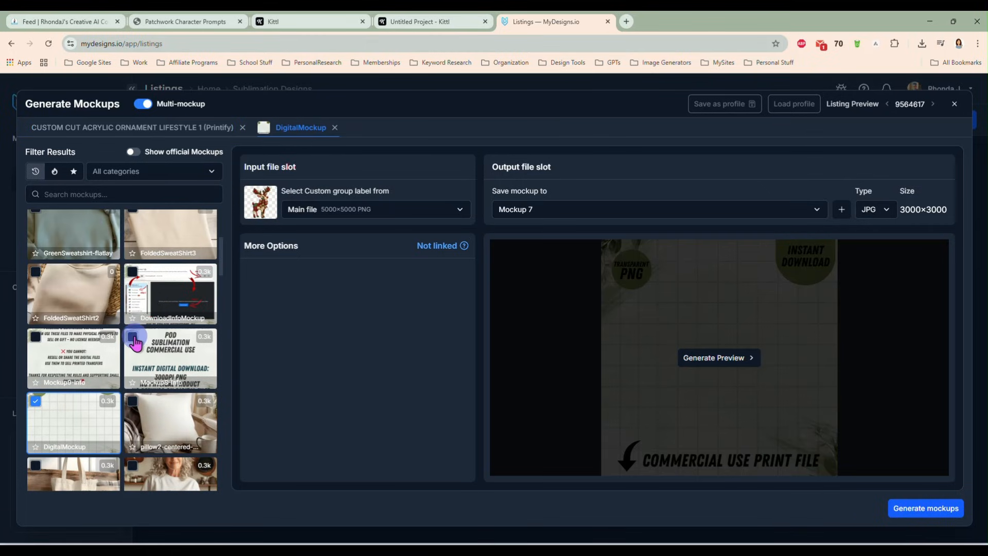
left_click(35, 338)
left_click(171, 308)
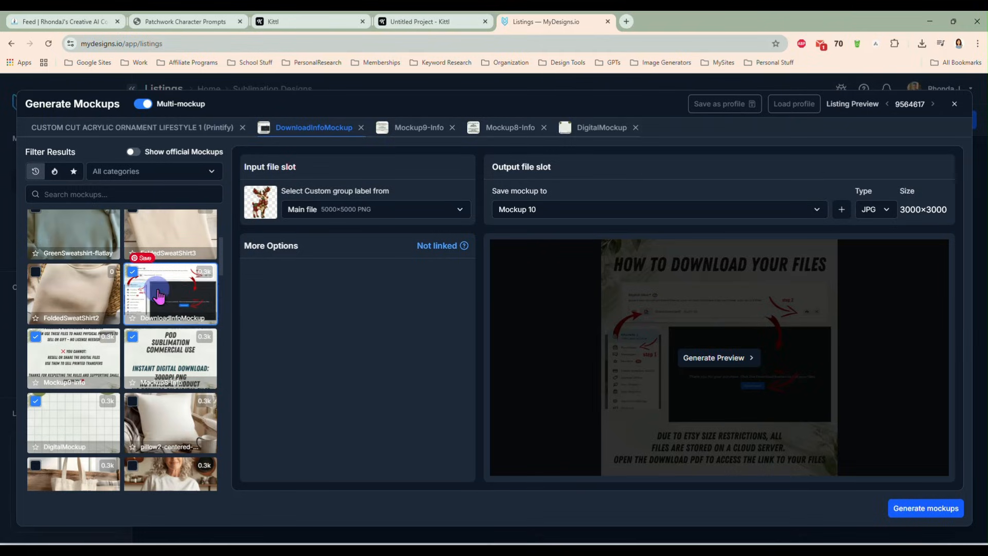
- Save the current mockup selection as a profile with a name beginning InfoCards-SublimationP
left_click(718, 105)
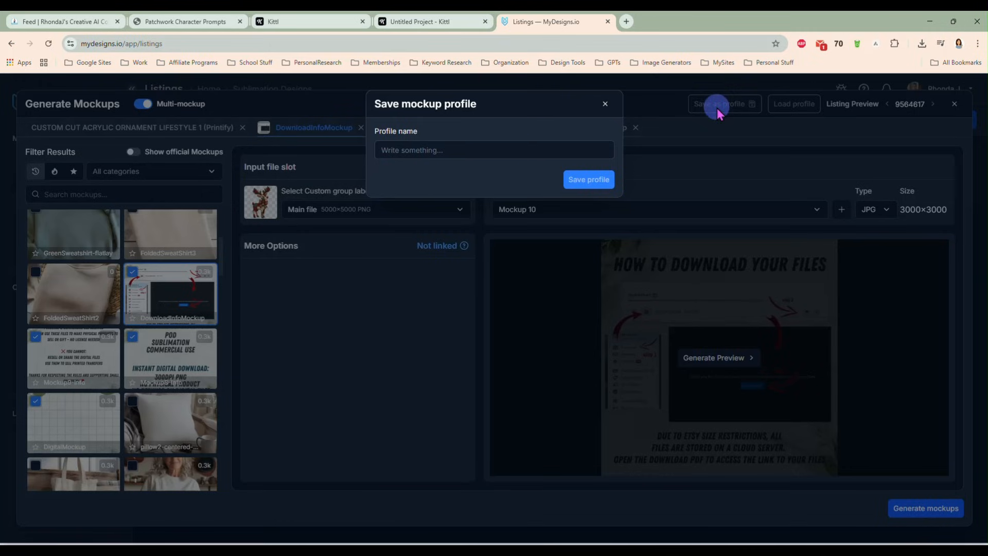
type("IN")
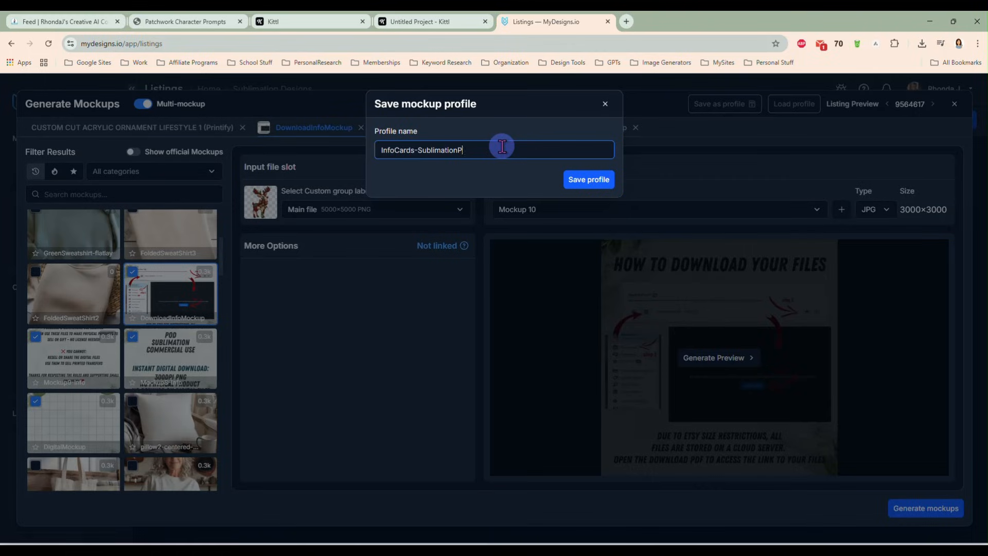
left_click(581, 177)
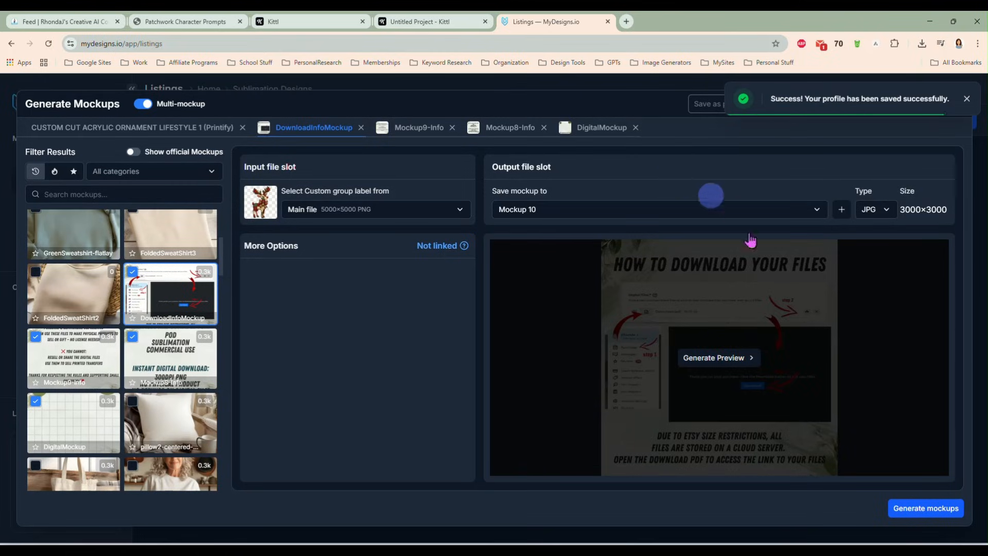
- Generate the selected mockups for the reindeer listing and preview its Mockup 7 and Mockup 6 images
left_click(919, 509)
left_click(514, 206)
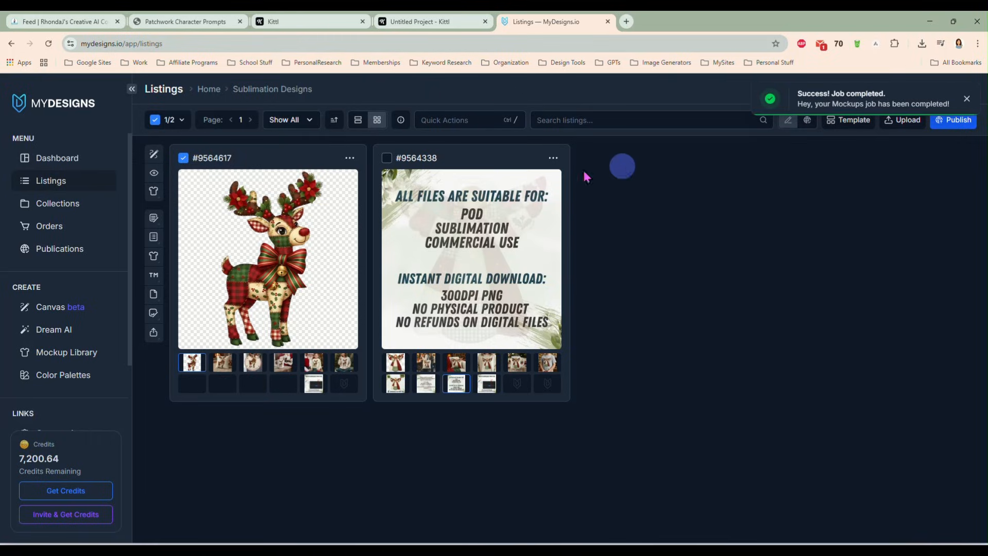
left_click(222, 393)
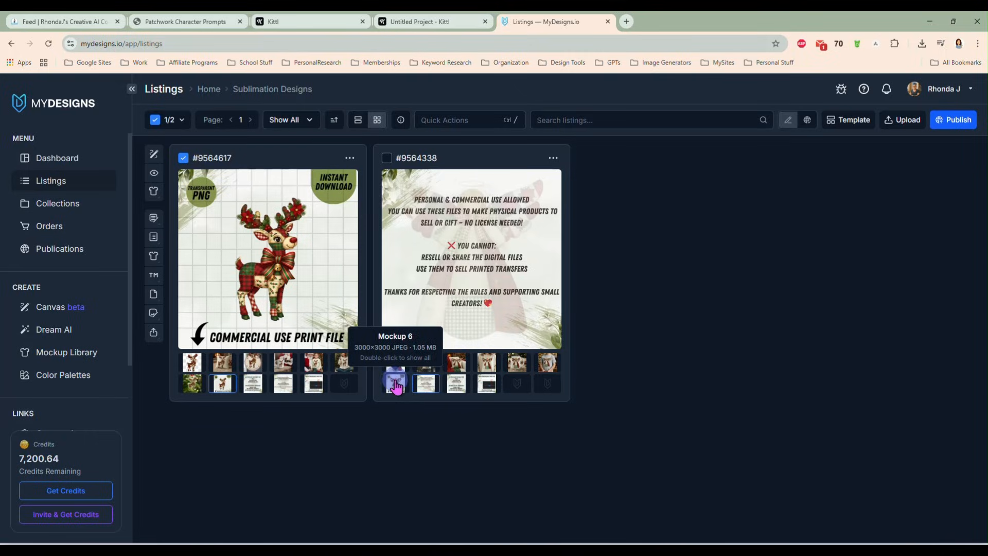
left_click(195, 391)
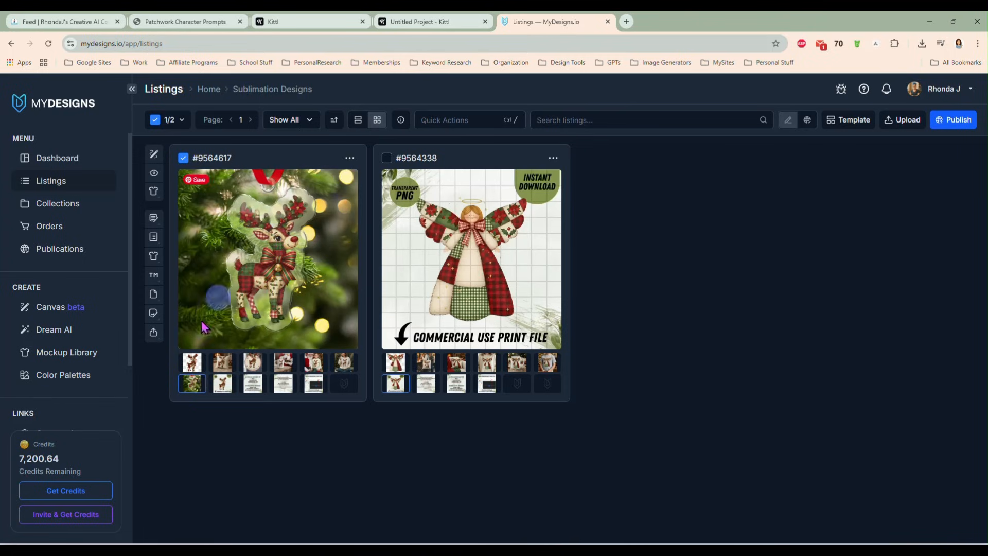
- Delete the Mockup 6 acrylic ornament file from the reindeer listing
right_click(193, 389)
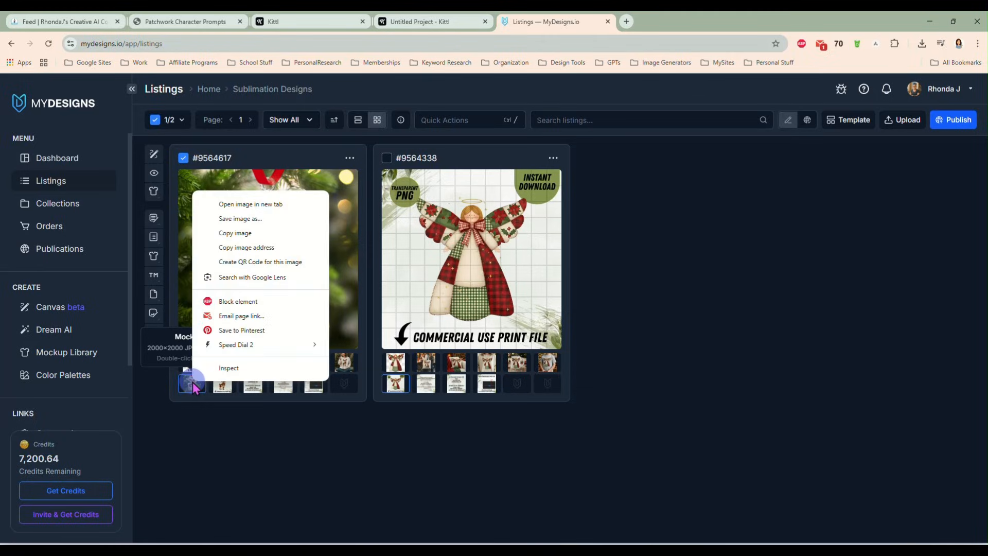
left_click(240, 424)
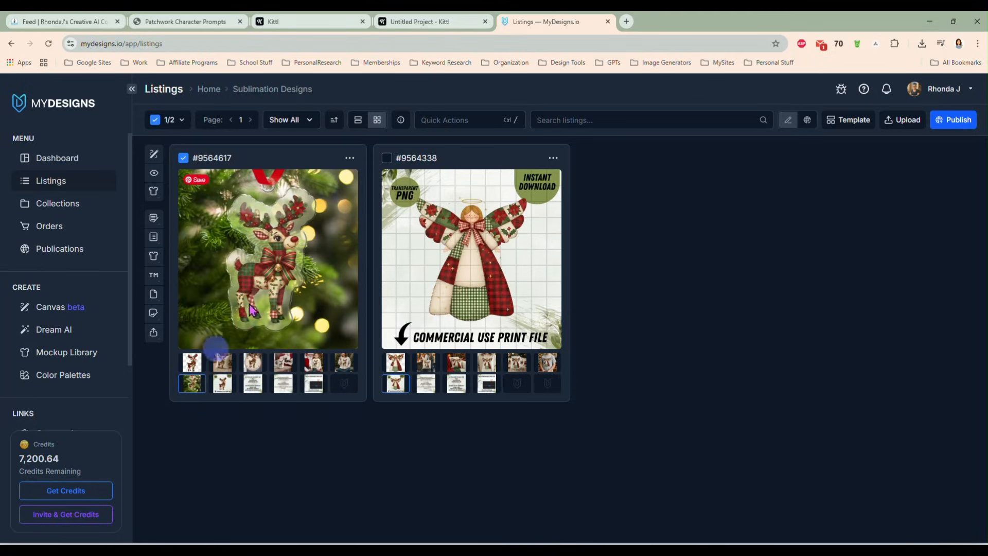
left_click(431, 121)
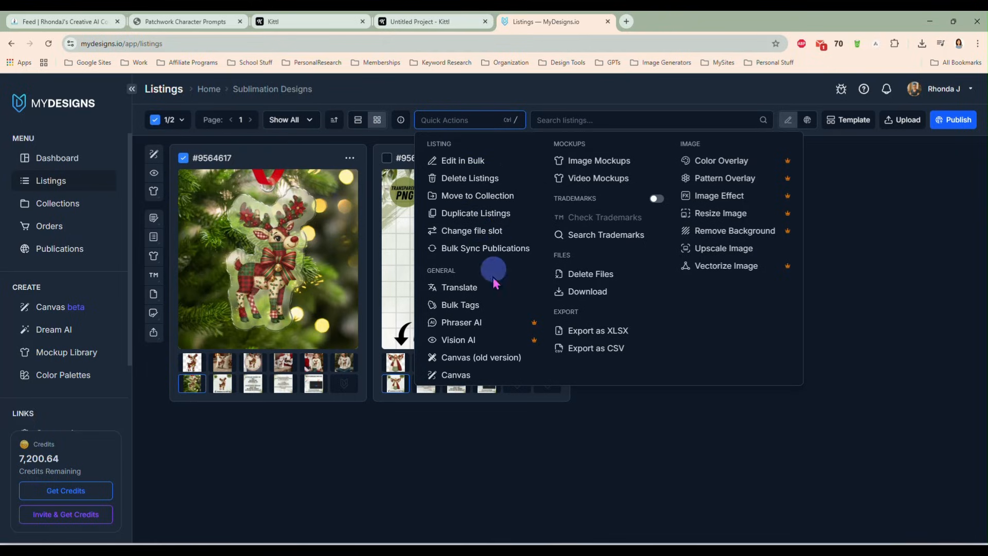
left_click(597, 275)
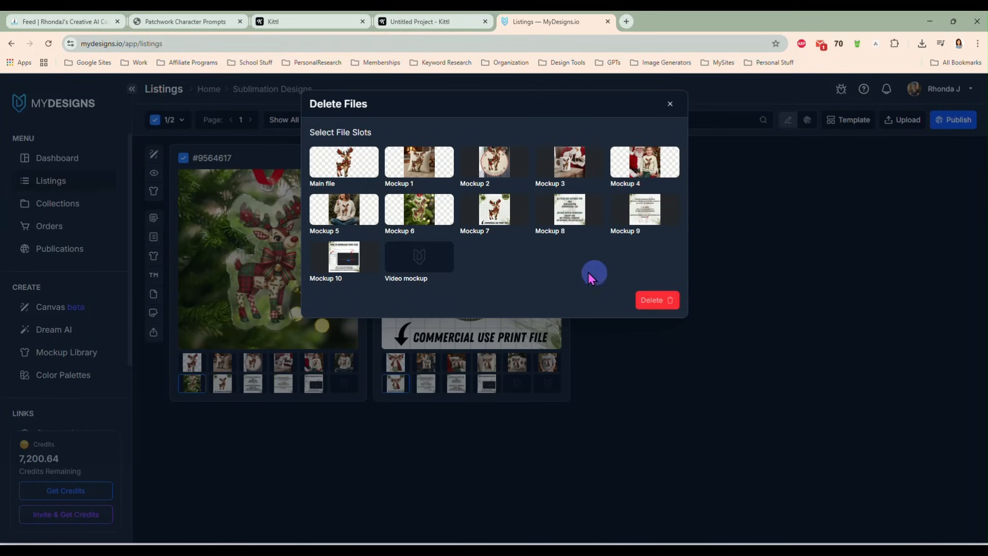
left_click(420, 220)
left_click(658, 304)
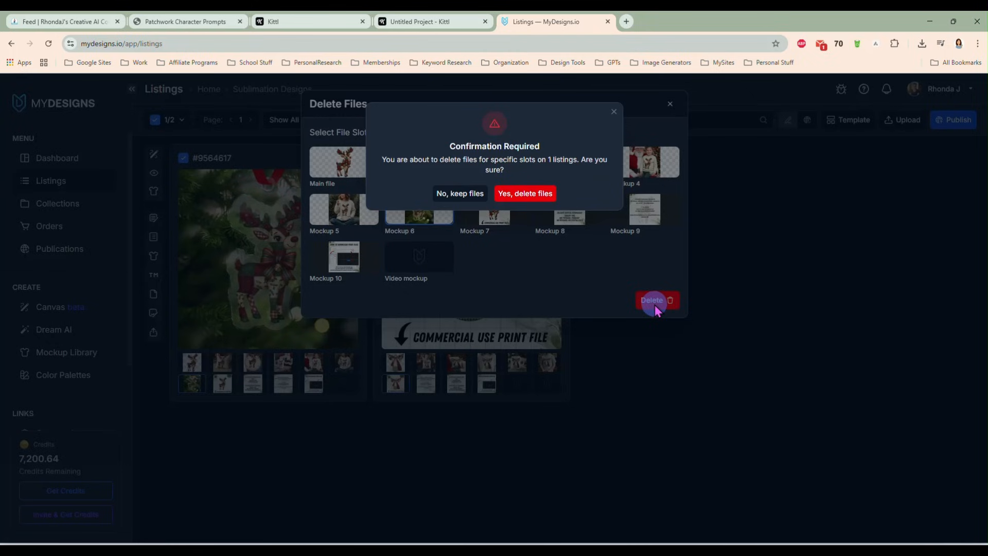
left_click(525, 192)
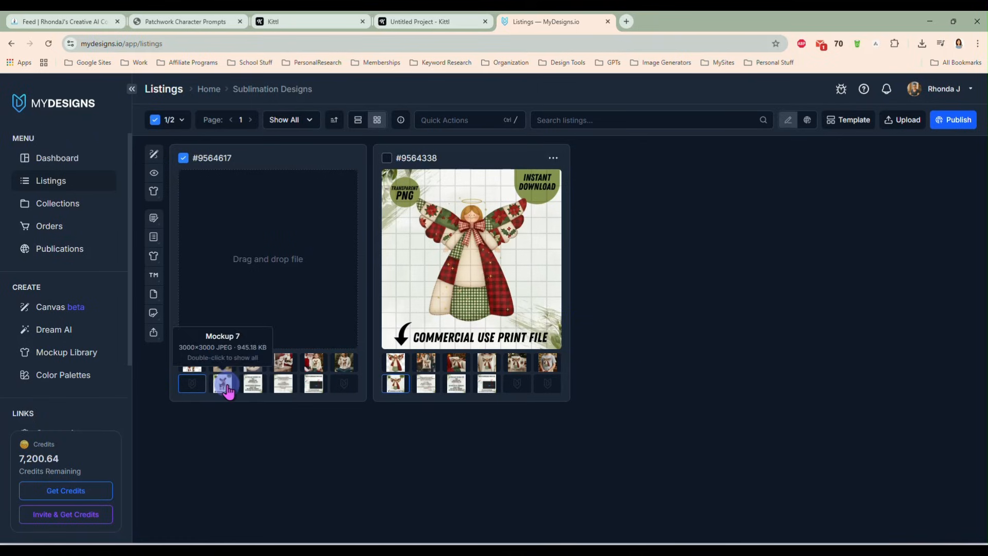
- Move the reindeer listing's Mockup 7 to Mockup 10 files one slot earlier, into Mockup 6 to Mockup 9
left_click_drag(228, 392, 285, 388)
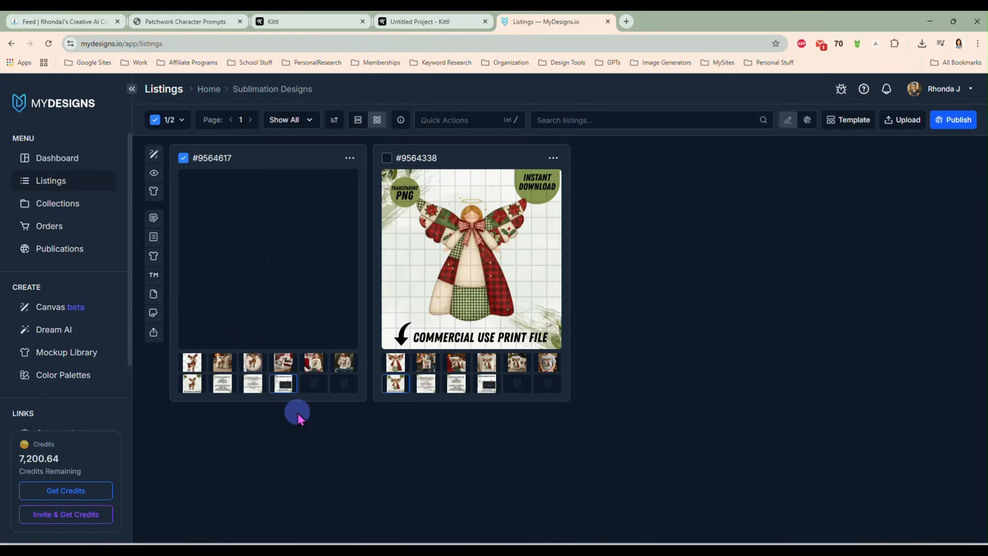
left_click(192, 383)
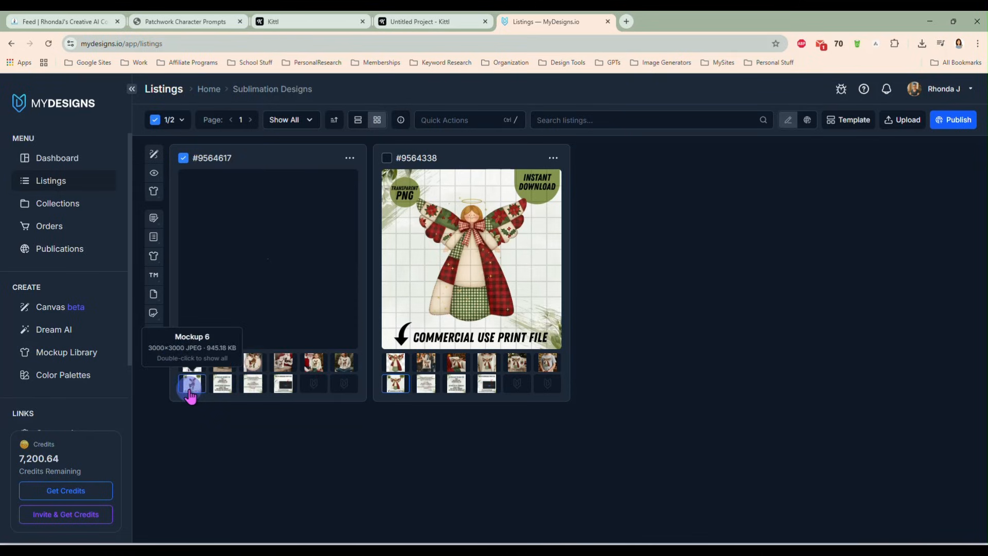
- Switch to the untitled Kittl project and delete the five mockup artboards, Artboard 7 to Artboard 11
left_click(436, 28)
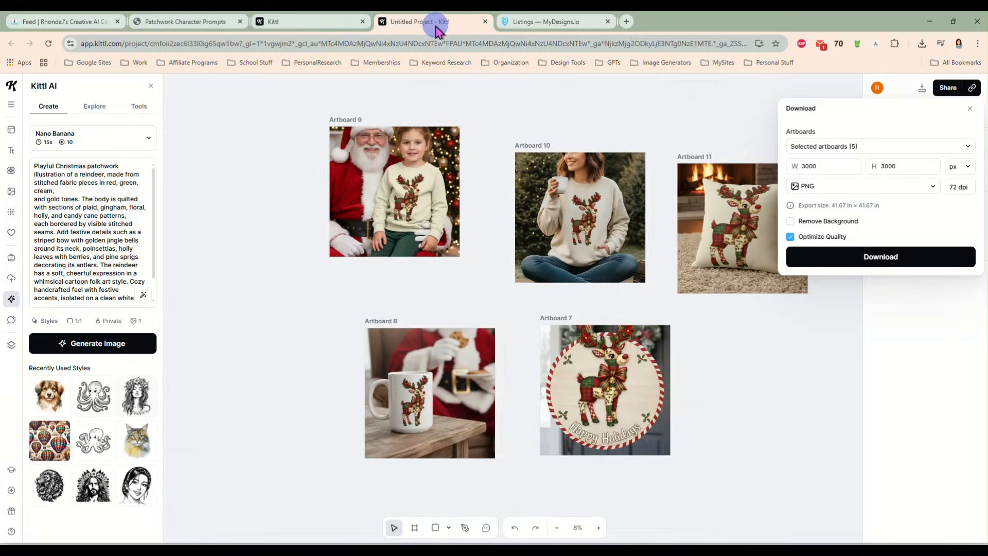
scroll(478, 272, "down", 2)
scroll(478, 268, "down", 6)
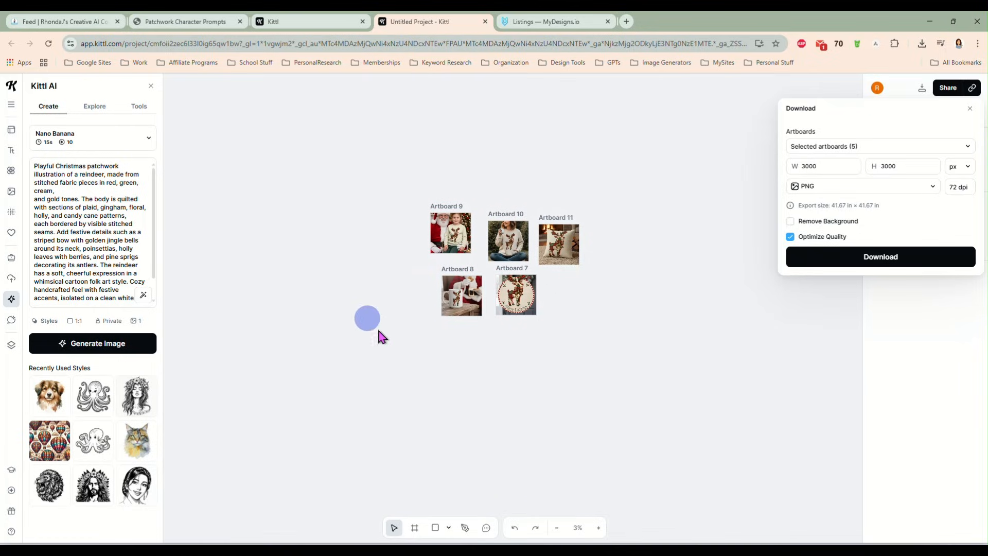
left_click(386, 168)
left_click_drag(386, 168, 624, 315)
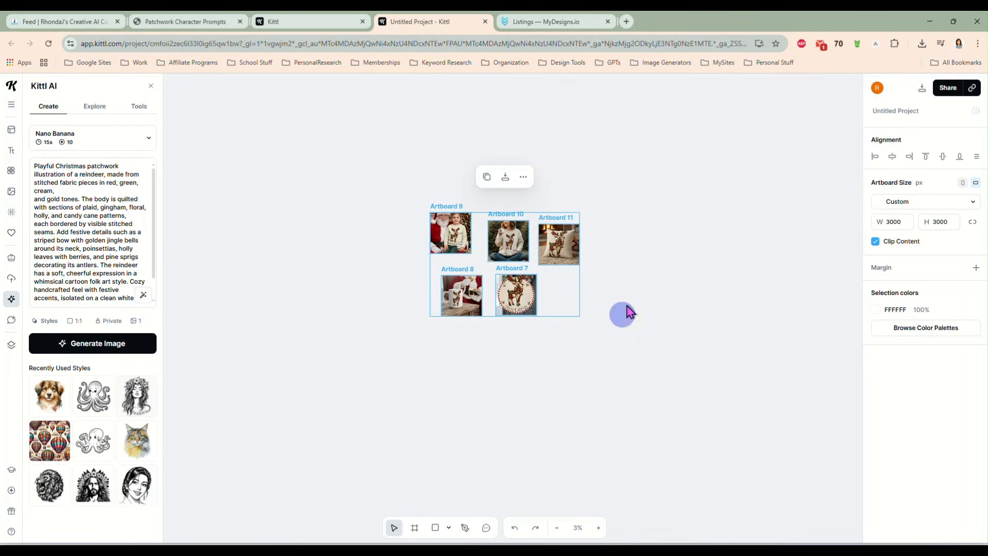
key("Delete")
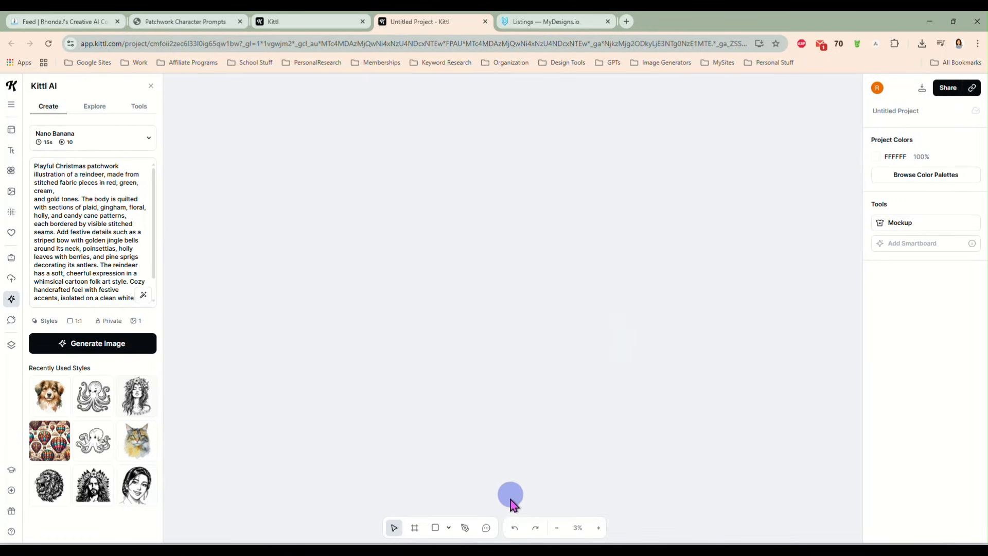
- Add a smartboard from the reindeer's Artboard 5 and generate it with the prompt "change this design to a snowman"
left_click_drag(298, 214, 804, 123)
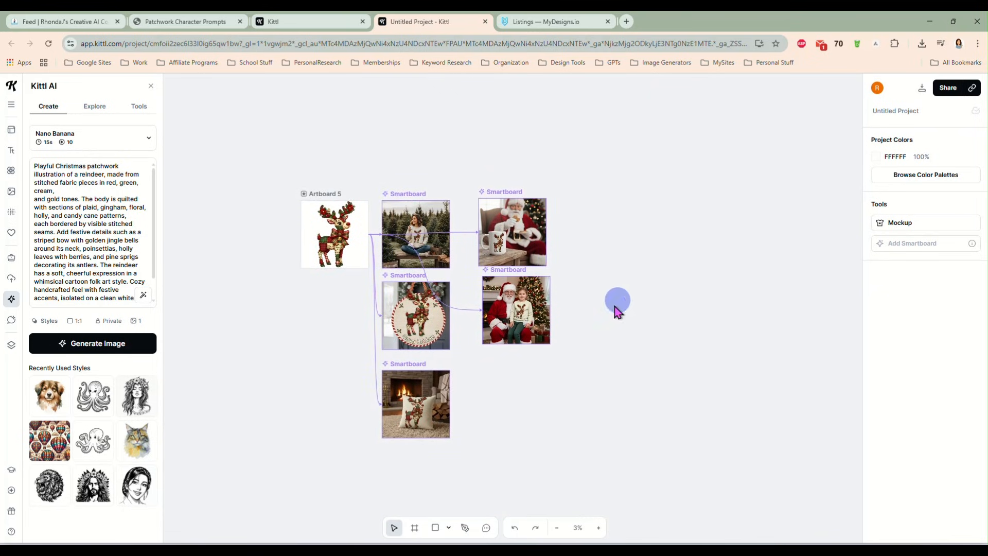
left_click(340, 244)
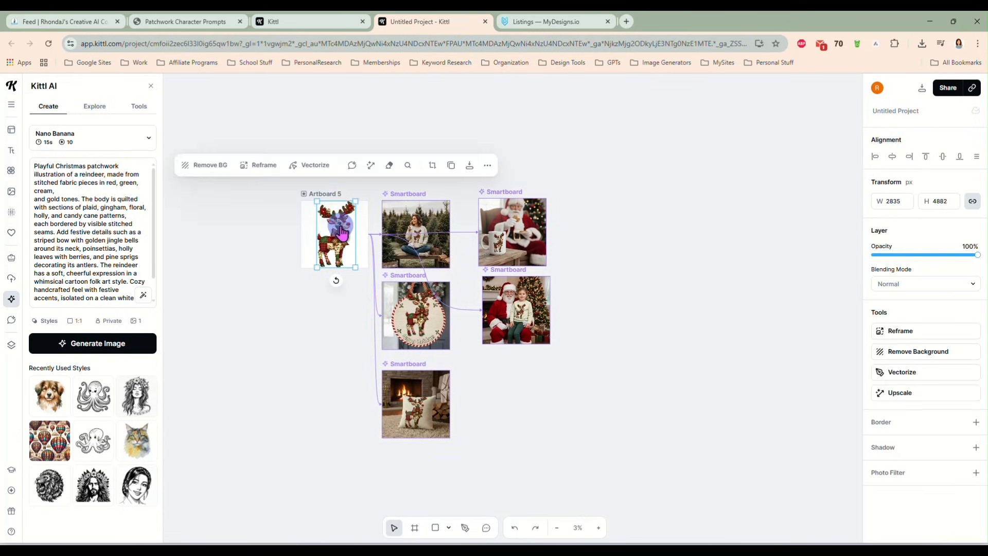
left_click(319, 194)
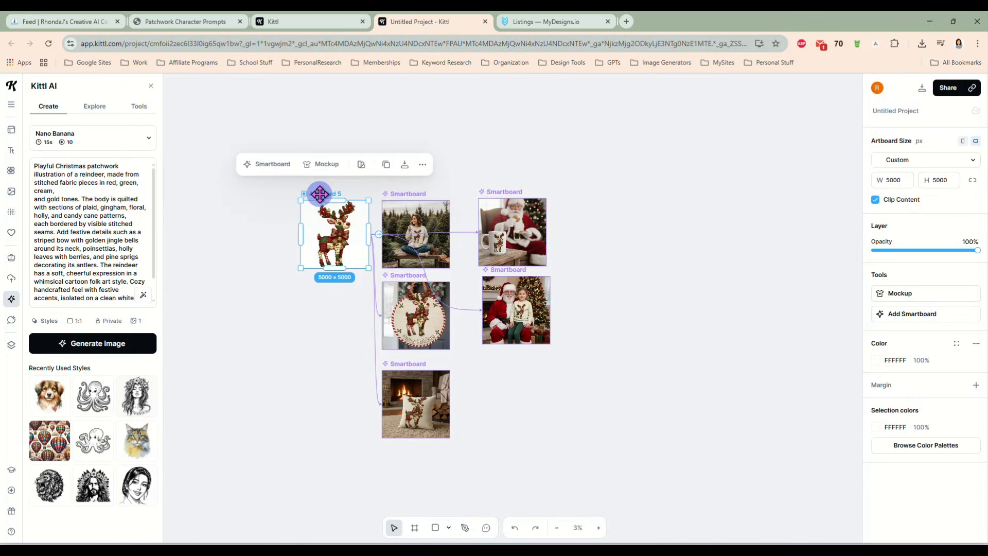
left_click(337, 239)
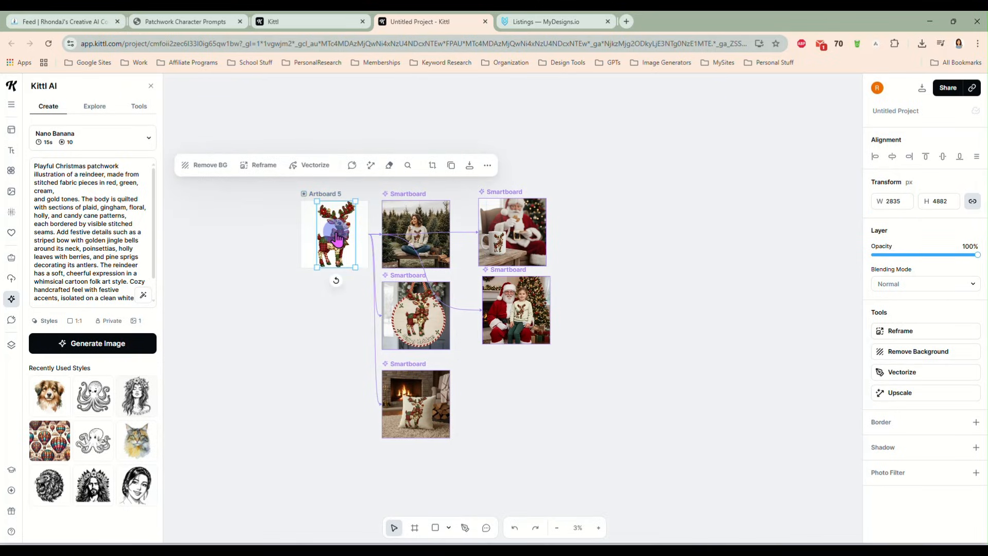
left_click(320, 194)
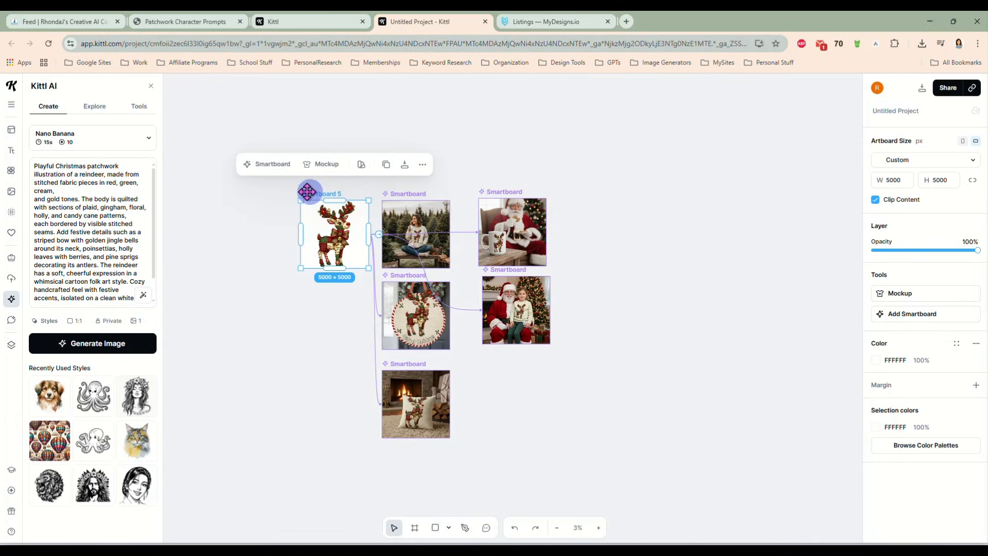
left_click(271, 165)
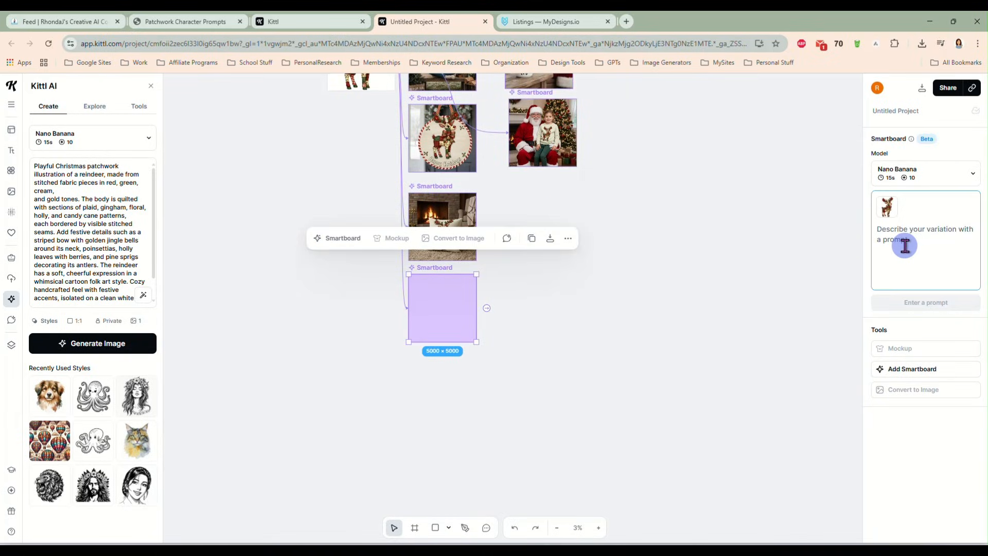
left_click(904, 246)
type("change this design to a snowman")
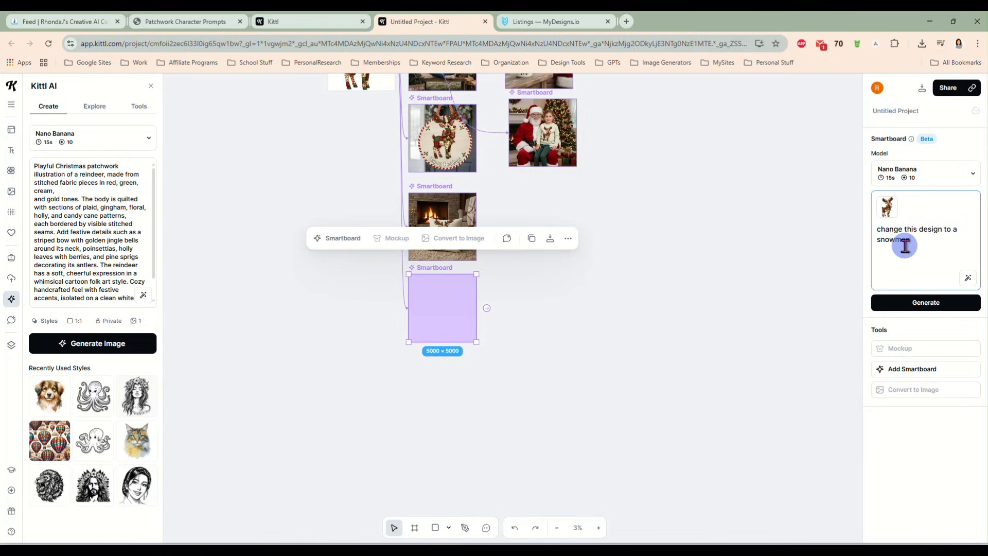
left_click(926, 303)
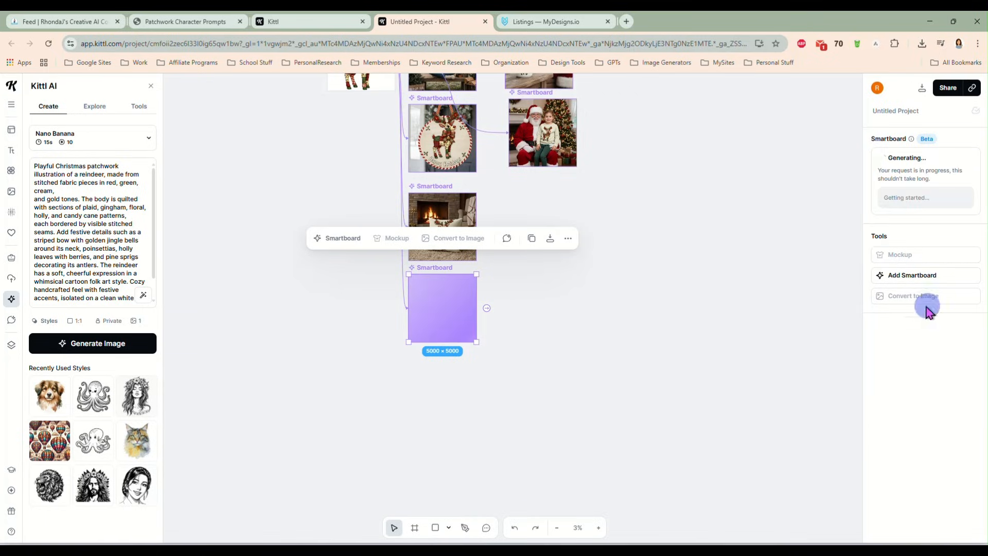
- Delete the five reindeer mockup smartboards: tree-farm sweatshirt, Santa mug, child with Santa, round door hanger and fireplace pillow
scroll(550, 280, "up", 2)
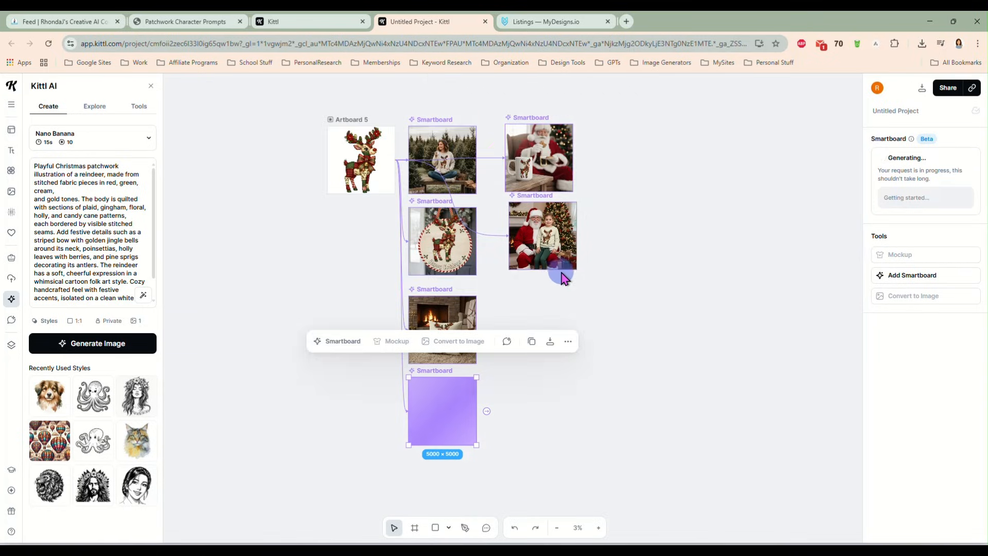
left_click(453, 132)
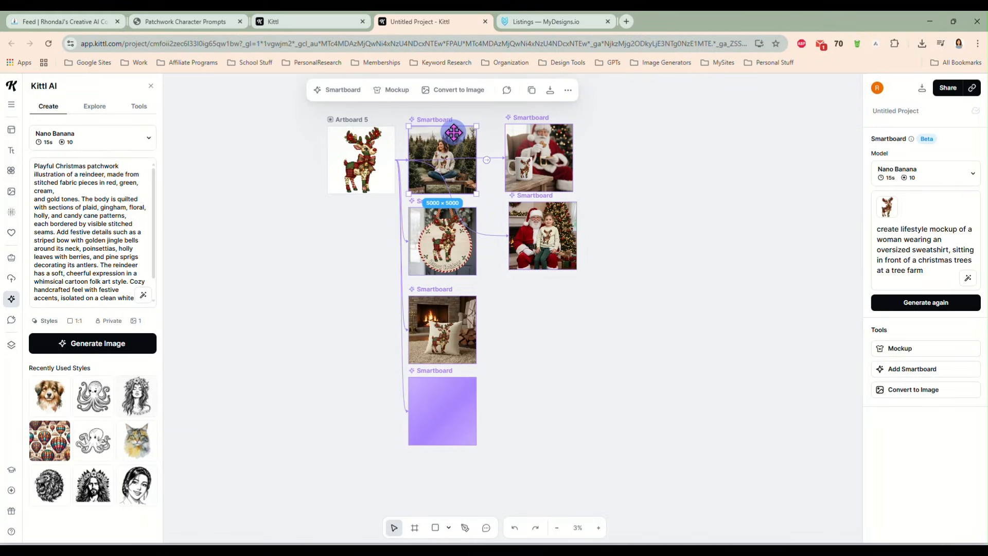
key("Delete")
left_click(526, 157)
key("Delete")
left_click(530, 226)
key("Delete")
left_click(419, 245)
key("Delete")
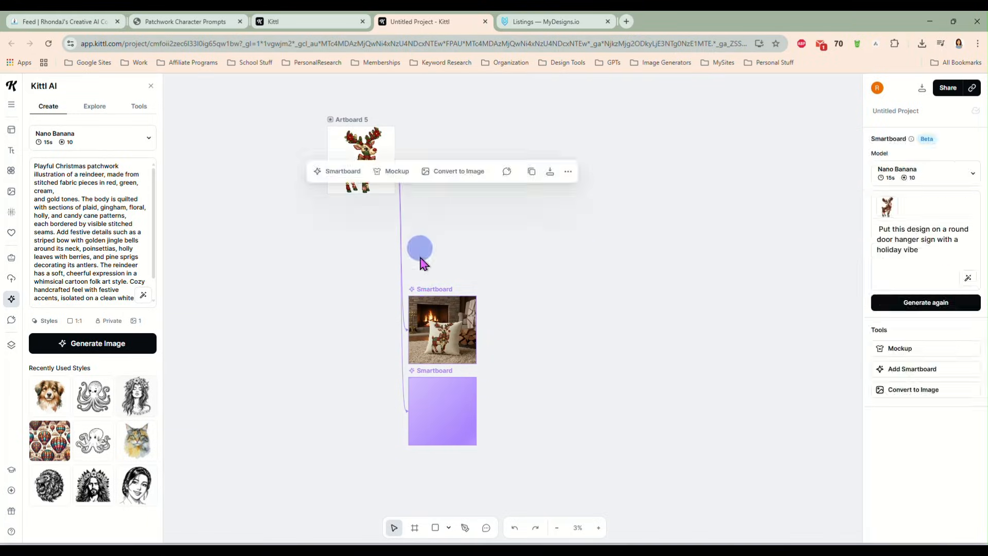
left_click(421, 313)
key("Delete")
- Place the snowman smartboard directly beside the reindeer's Artboard 5, level with it and a small gap apart
left_click_drag(429, 404, 437, 154)
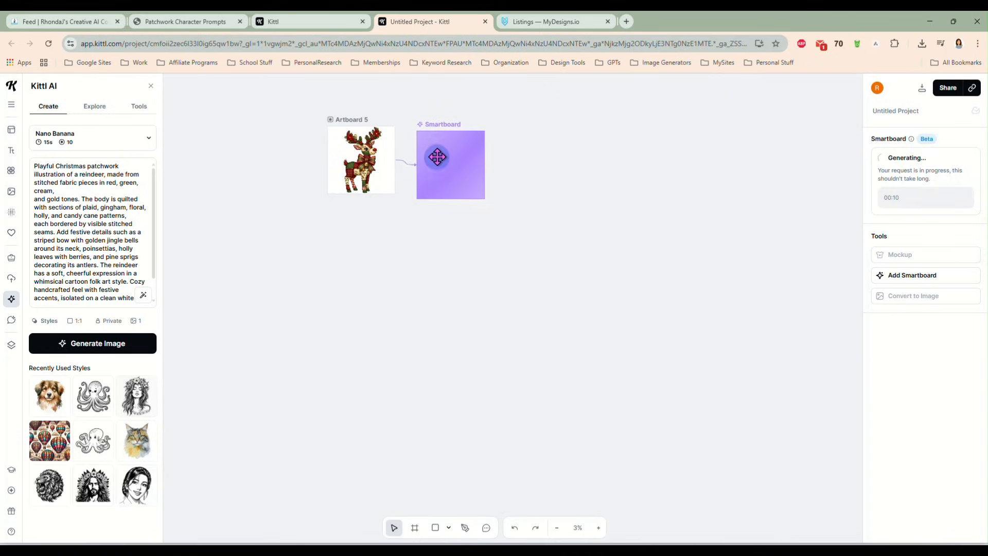
scroll(520, 255, "up", 2)
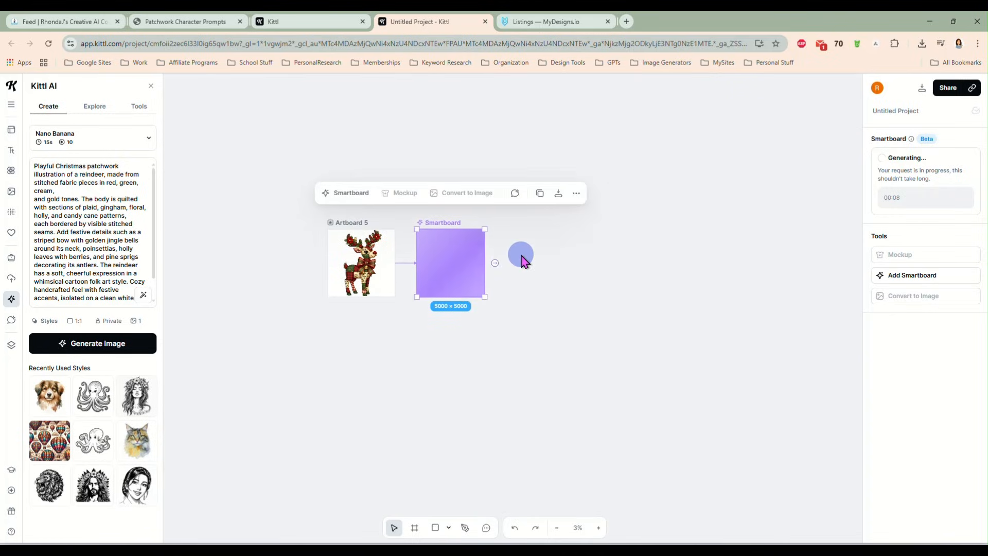
scroll(522, 260, "up", 2)
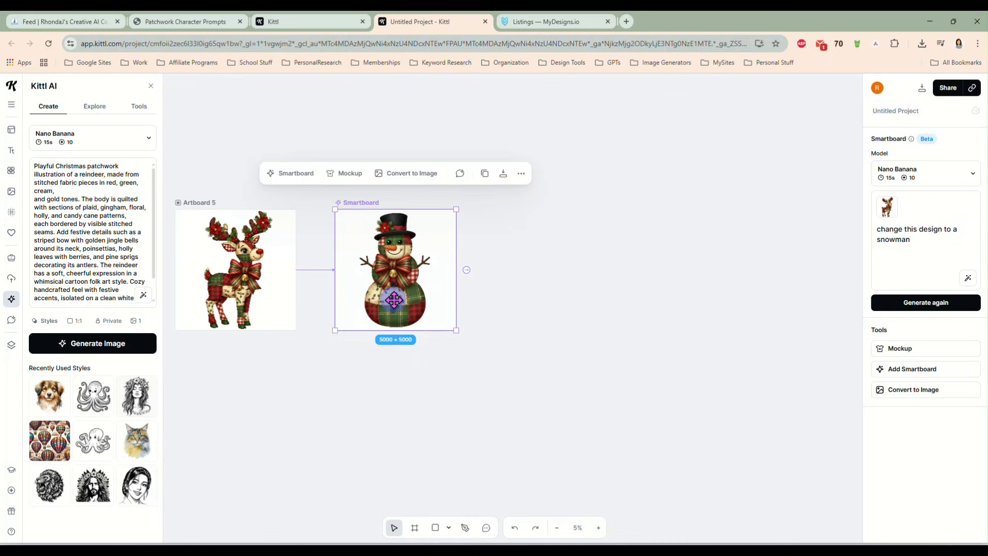
mouse_move(416, 420)
left_mouse_down()
mouse_move(479, 416)
mouse_move(426, 419)
mouse_move(431, 259)
mouse_move(397, 406)
mouse_move(403, 416)
left_mouse_up()
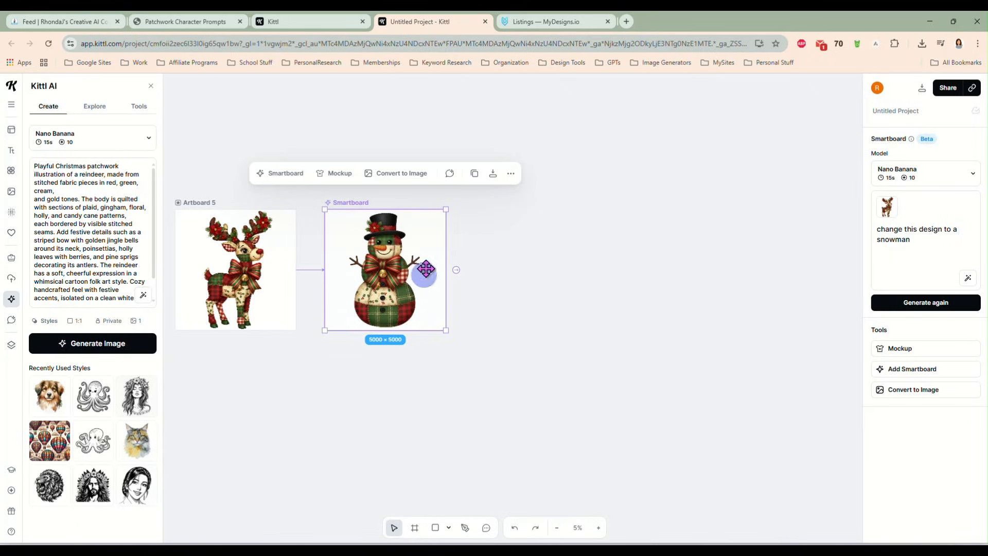
- Add an empty smartboard that branches off the snowman smartboard, and leave it deselected
left_click(458, 272)
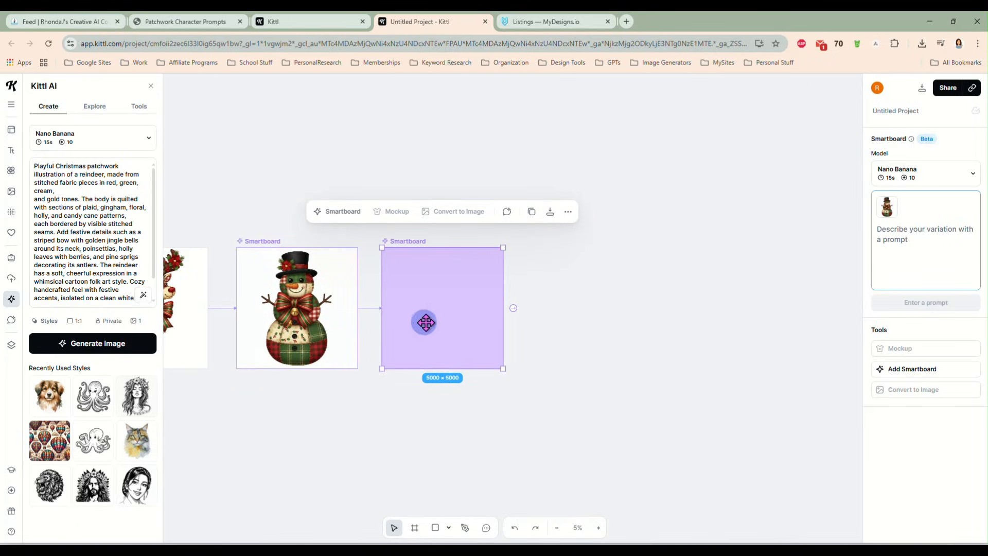
left_click(391, 453)
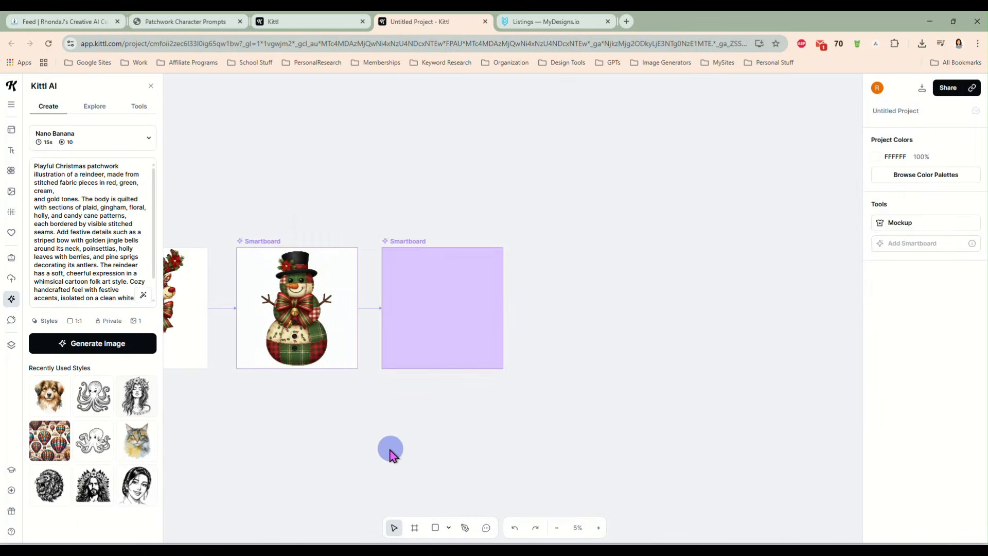
- Add two more empty smartboards branching off the snowman smartboard, stacked below the first empty one
left_click_drag(418, 451, 556, 446)
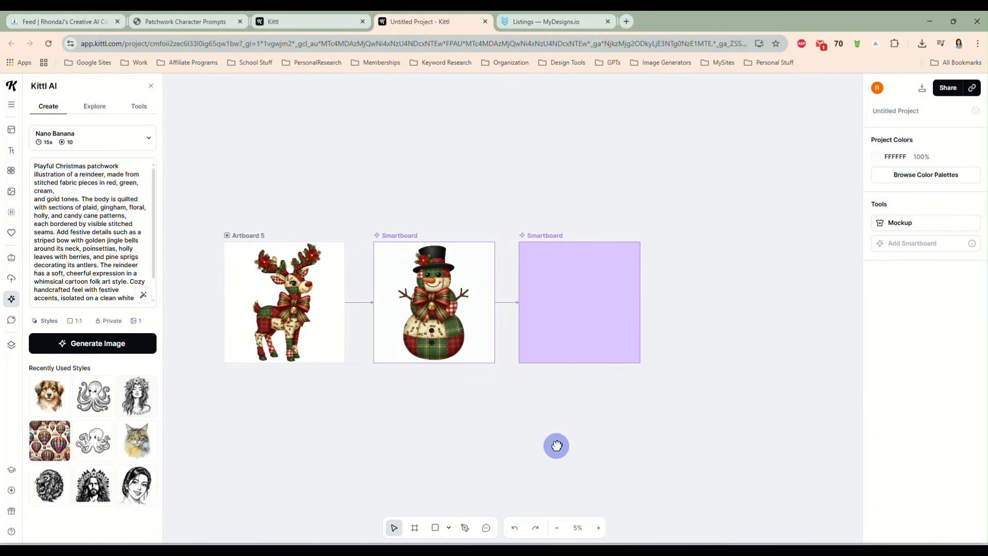
left_click(404, 232)
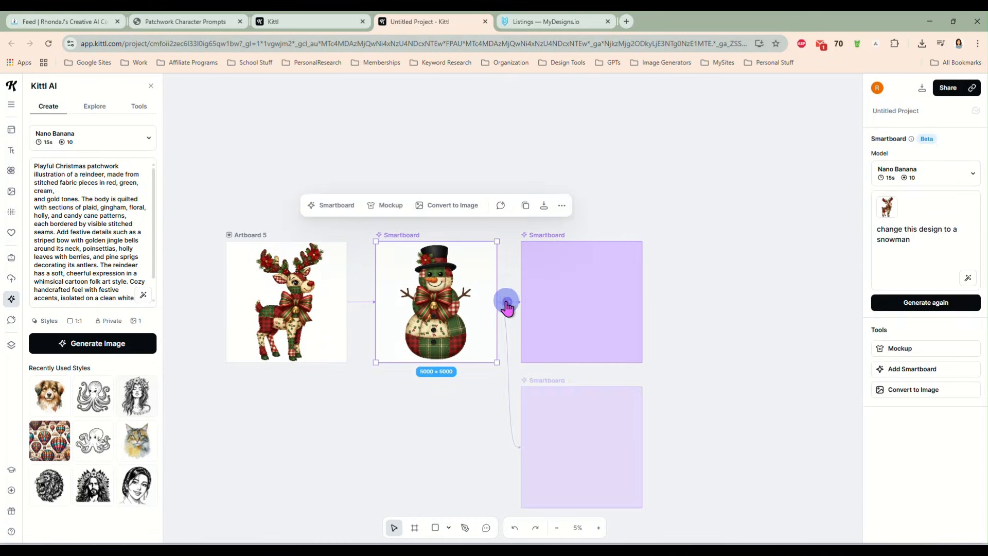
left_click(507, 302)
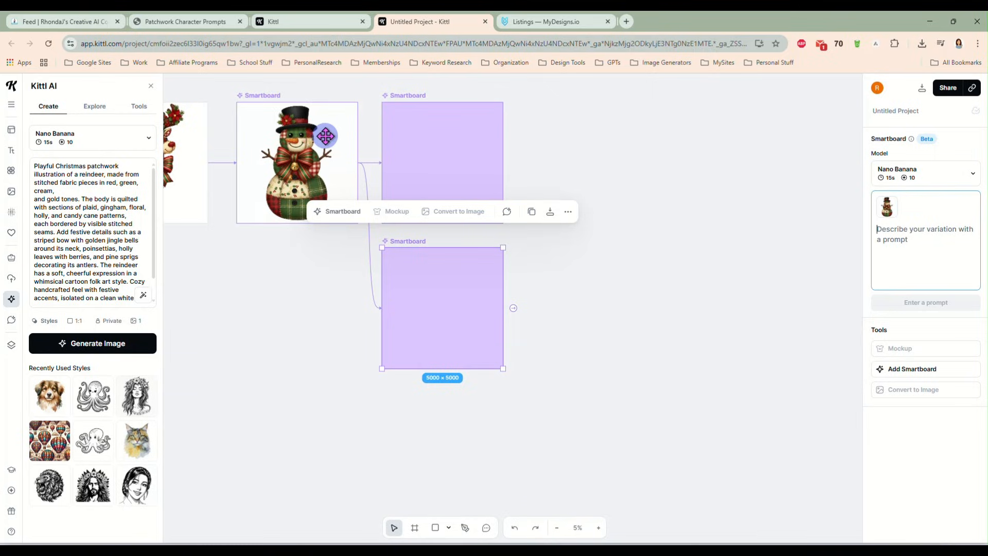
left_click(268, 97)
left_click(369, 164)
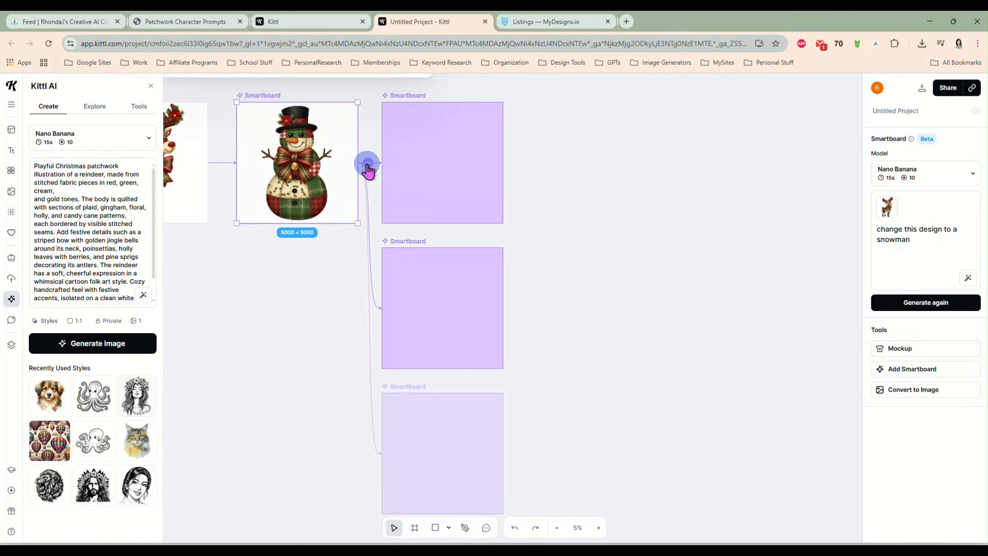
left_click(570, 333)
scroll(569, 334, "up", 5)
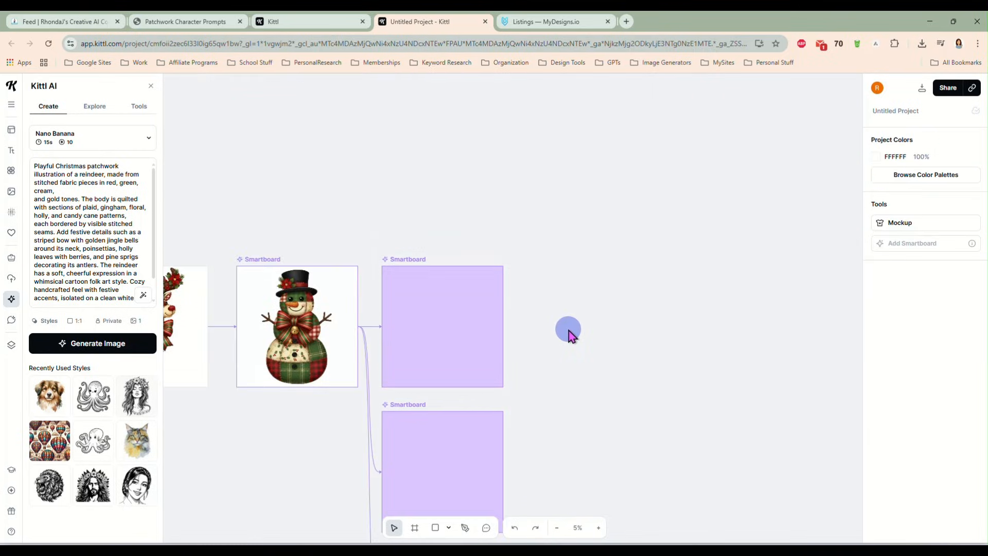
- Add two further empty smartboards from the snowman smartboard, placing the first of them beside the top empty one to start a second column
left_click(315, 301)
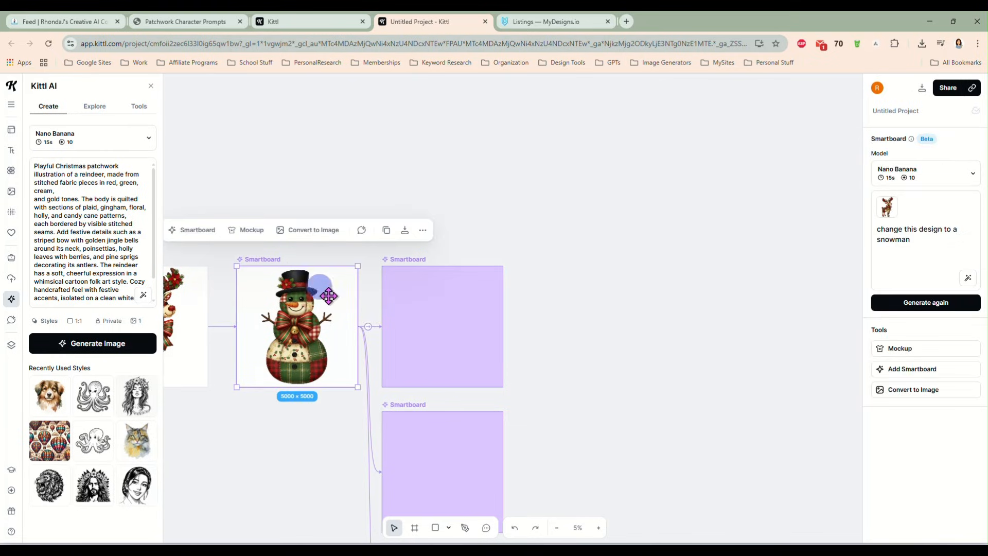
left_click(368, 326)
left_click_drag(405, 297, 554, 236)
left_click(281, 178)
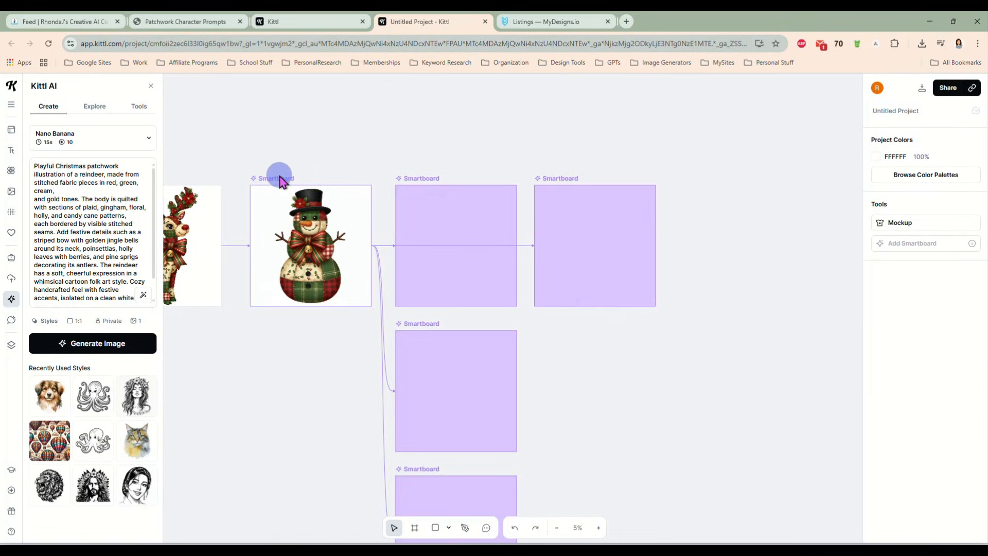
left_click(381, 249)
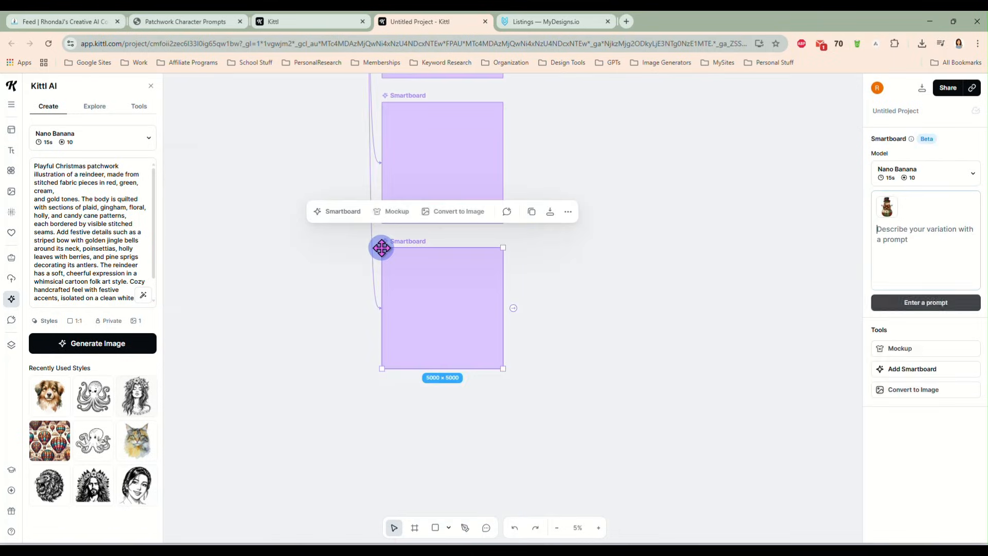
- Place the newest smartboard in the second column's second row, and move the first column's third-row smartboard out beside the grid, midway between the rows
left_click_drag(408, 308, 554, 146)
scroll(601, 315, "up", 6)
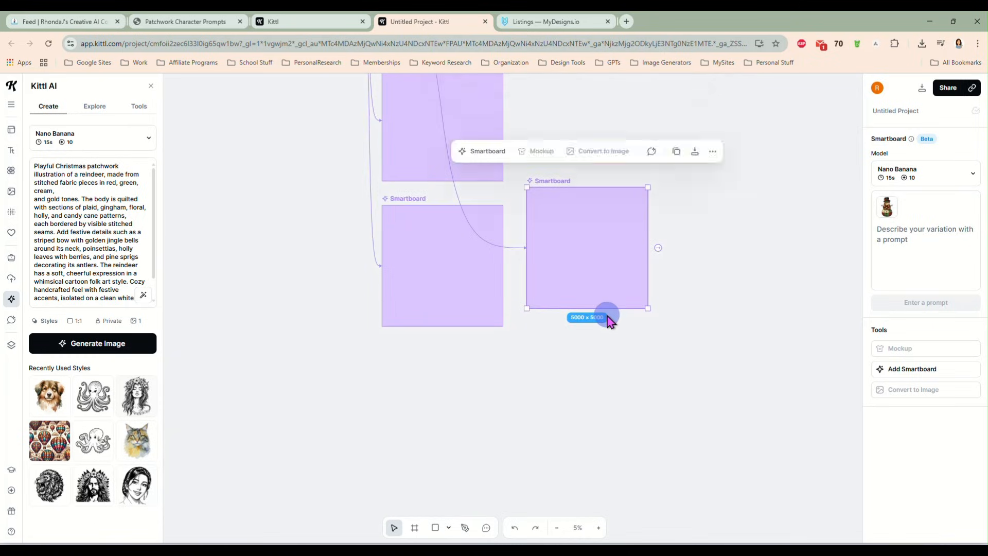
left_click_drag(577, 426, 572, 297)
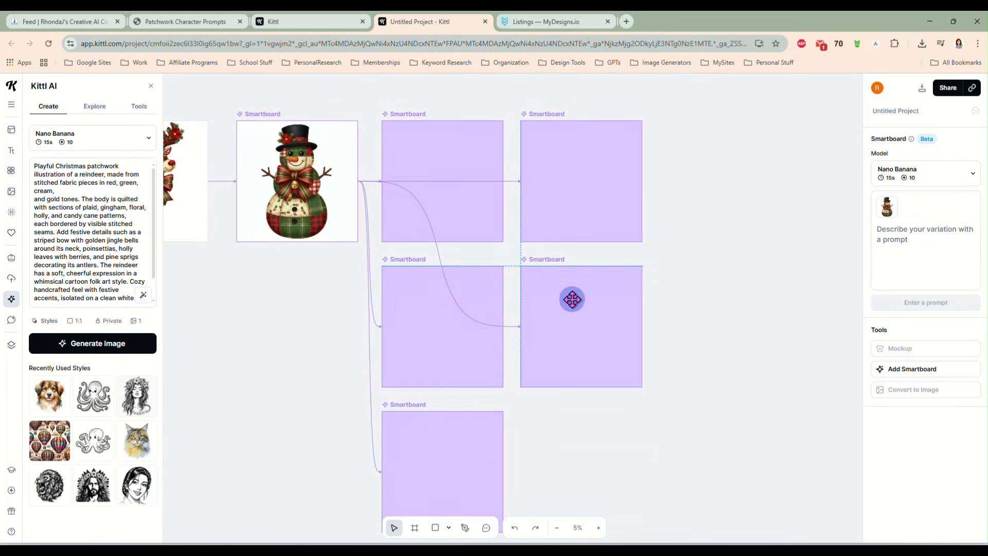
left_click_drag(441, 437, 708, 252)
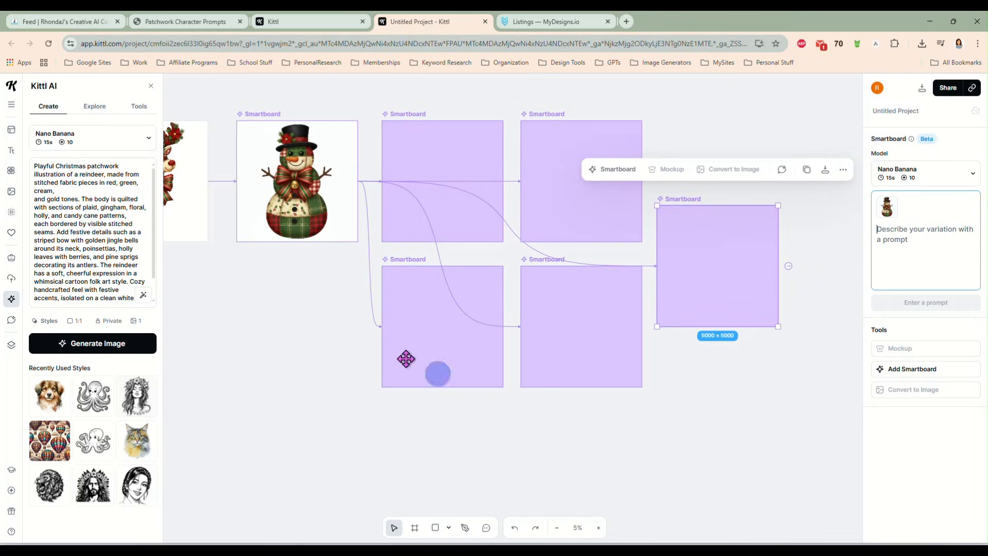
left_click(326, 199)
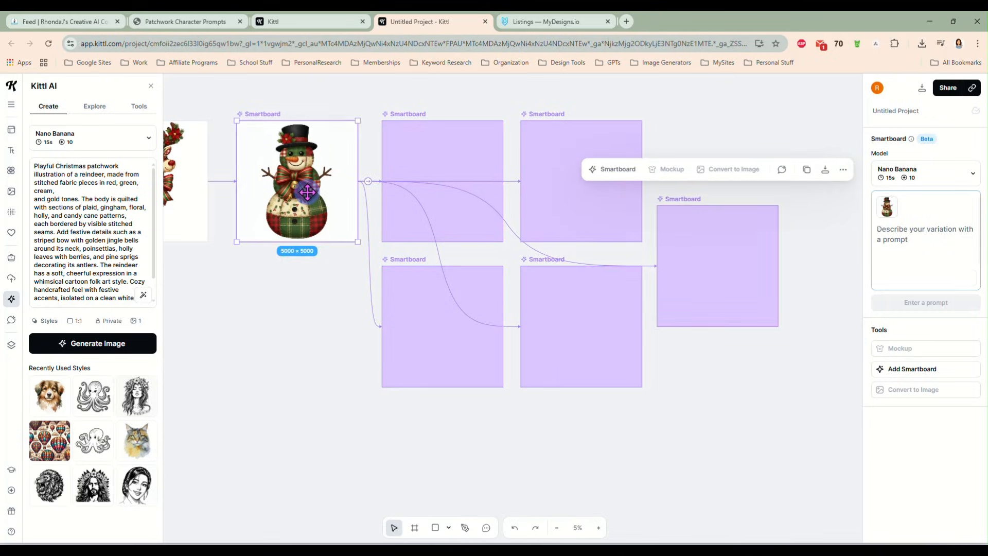
- Generate the first column's top smartboard: "lifestyle mockup woman wearing a oversized sweatshirt in front of a christmas tree, closeup on the design"
left_click(428, 166)
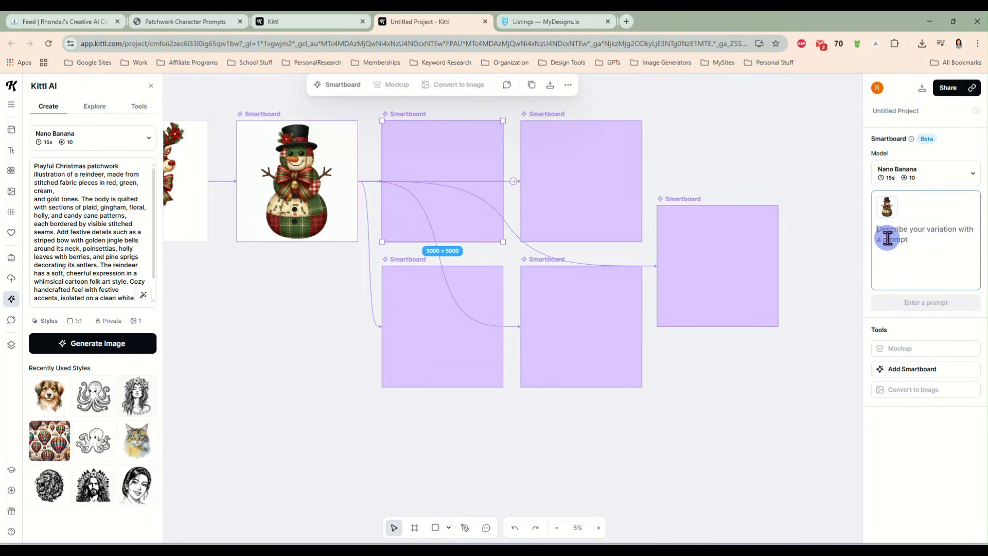
type("life")
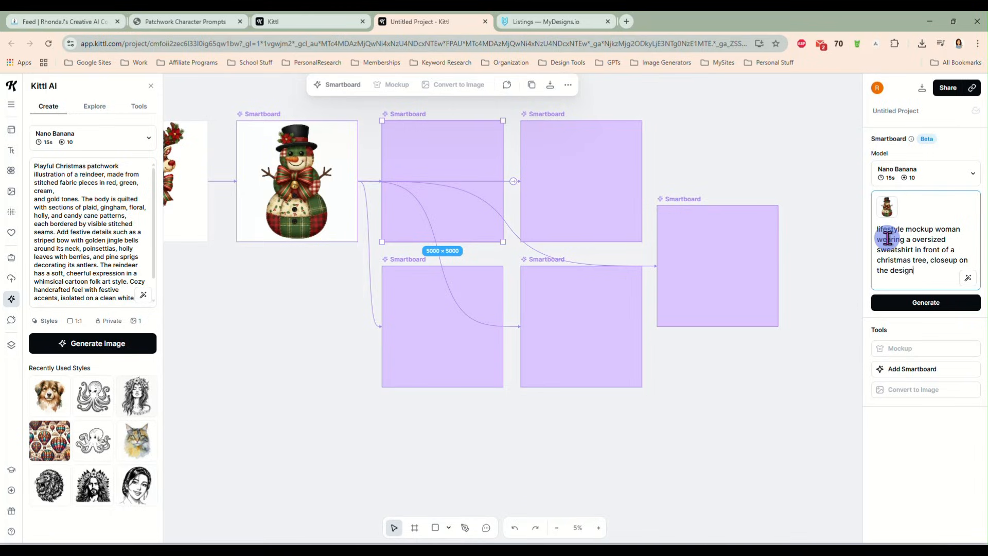
key("Return")
- Generate the second column's top smartboard with the prompt "lifestyle mockup of a woman carrying a tote bag over her shoulder at a holiday market"
left_click(576, 164)
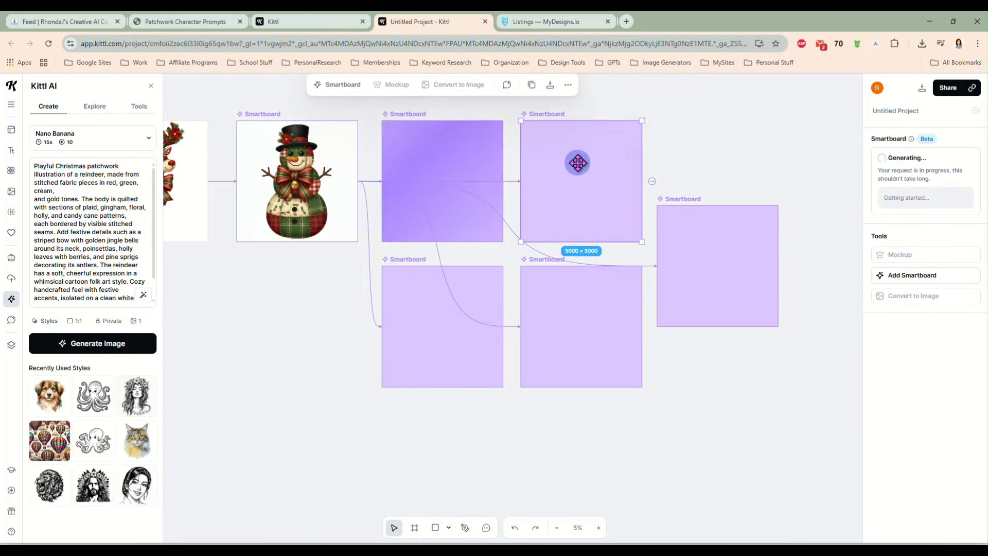
type("lif")
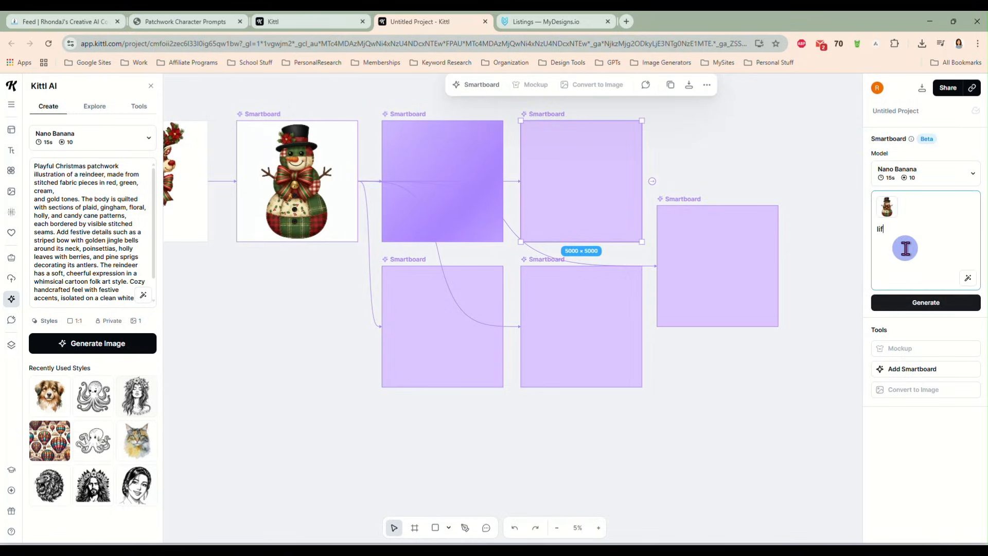
type("estyle mockup")
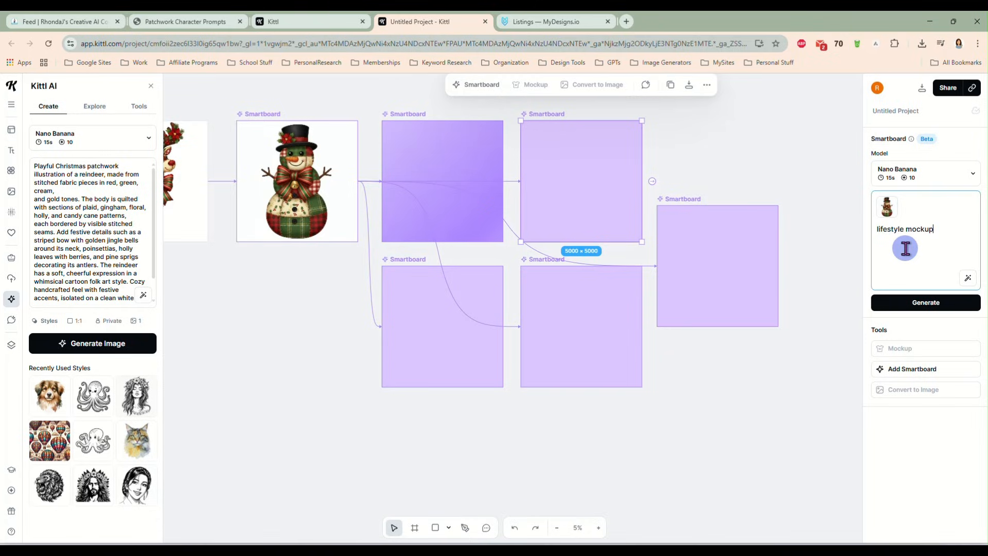
type(" of a  wo")
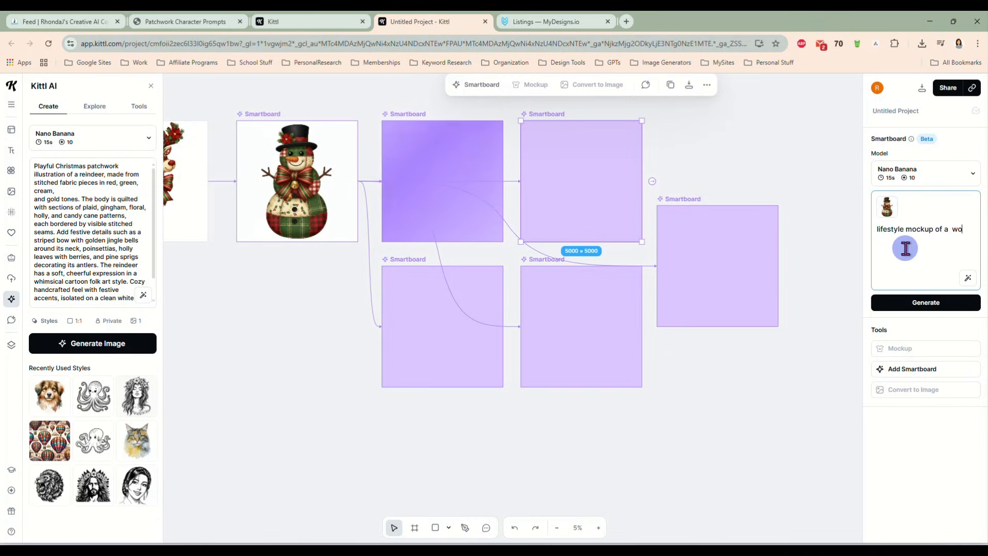
type("man")
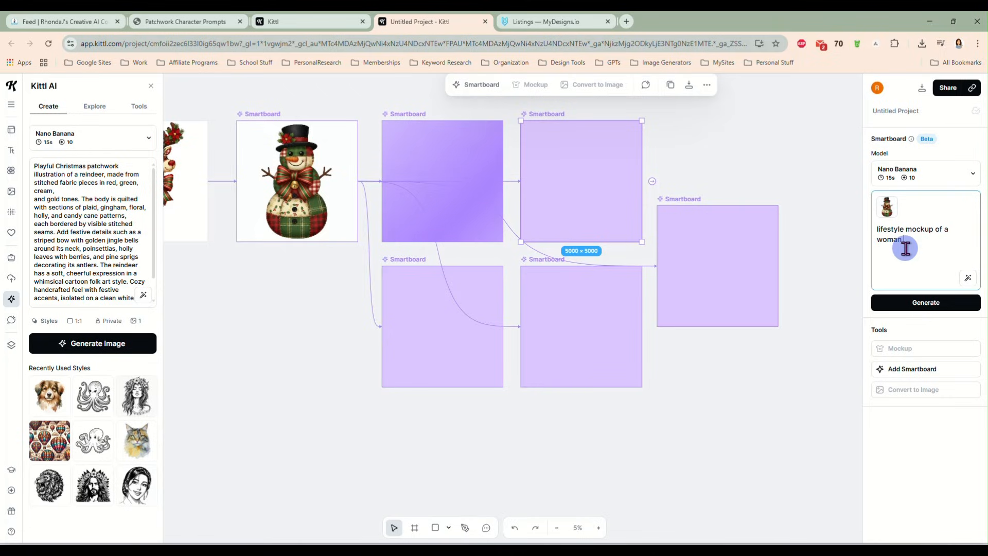
type(" carrying a tote bag over her shoulder at a holiday market")
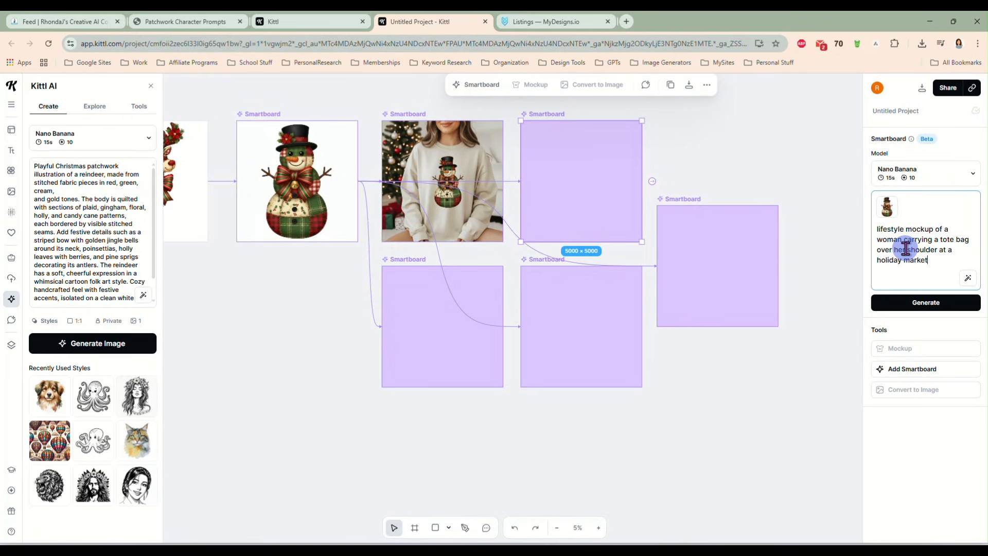
key("Return")
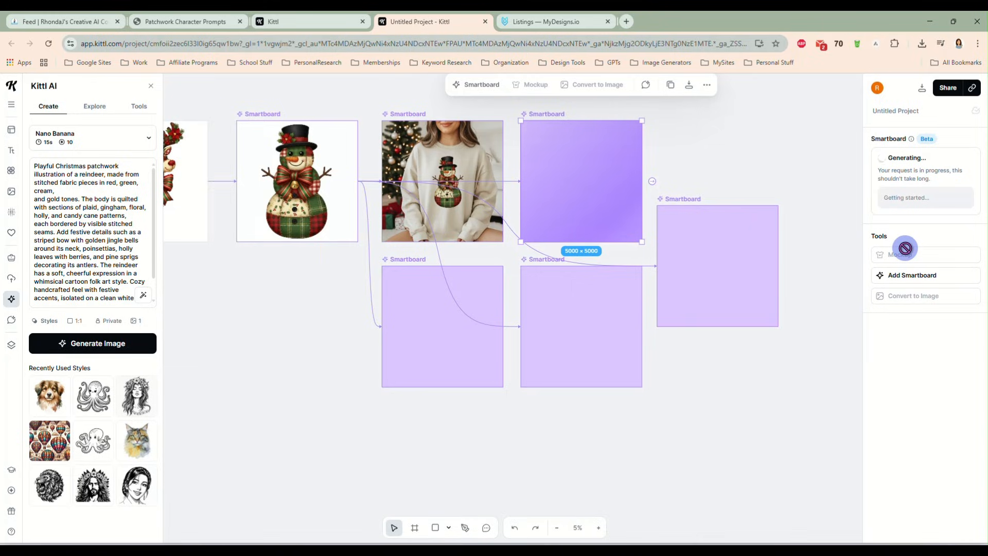
- Generate the smartboard below the sweatshirt mockup: "lifestyle mockup of a coffee mug on a rustic table in front of a christmas tree"
left_click(458, 316)
left_click(921, 244)
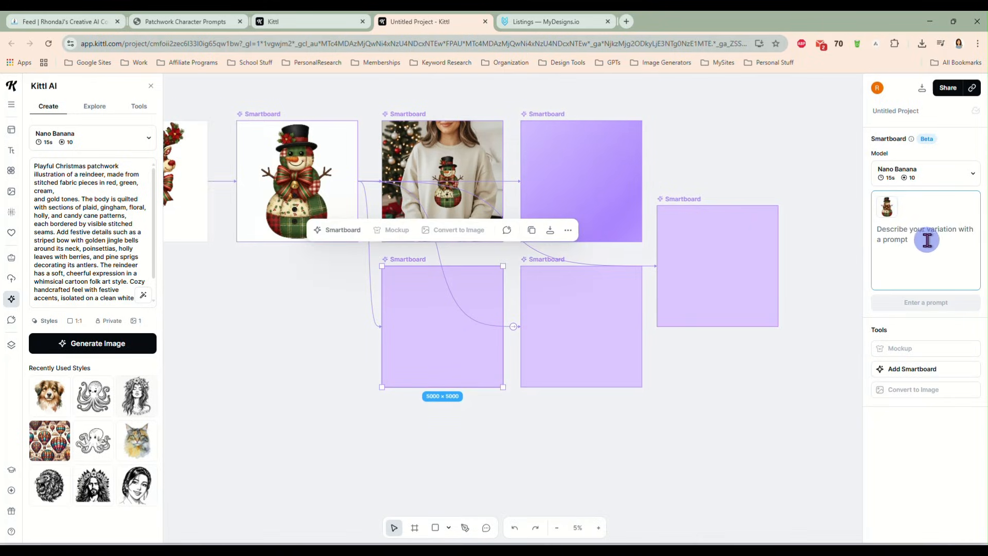
type("lifest")
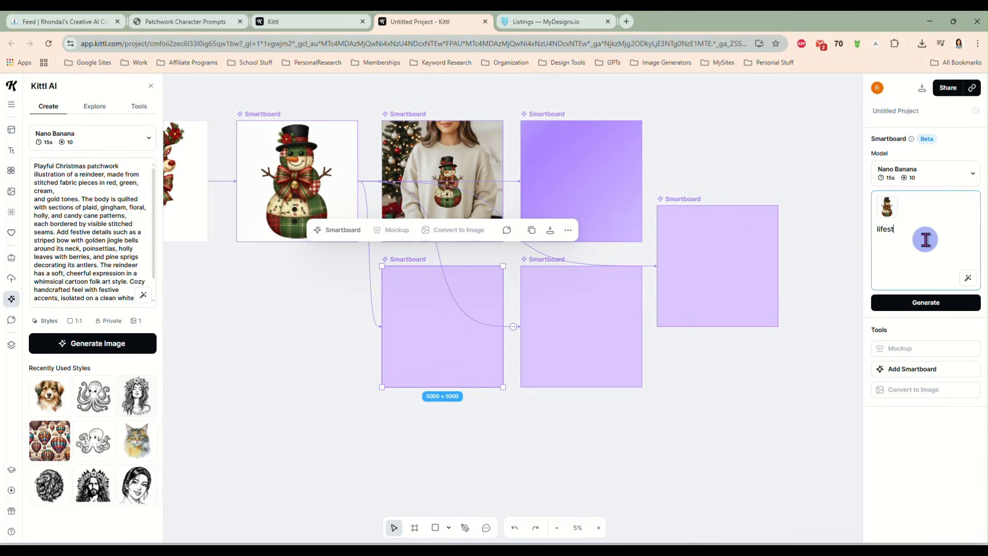
type("yle mockup of ")
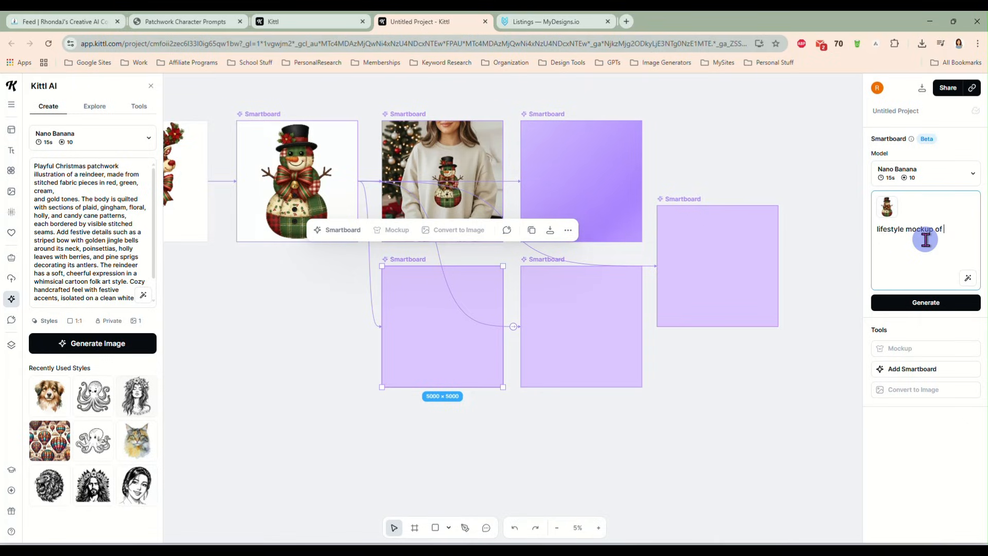
type("a coffee mug on a rustic table in front of a christmas tree")
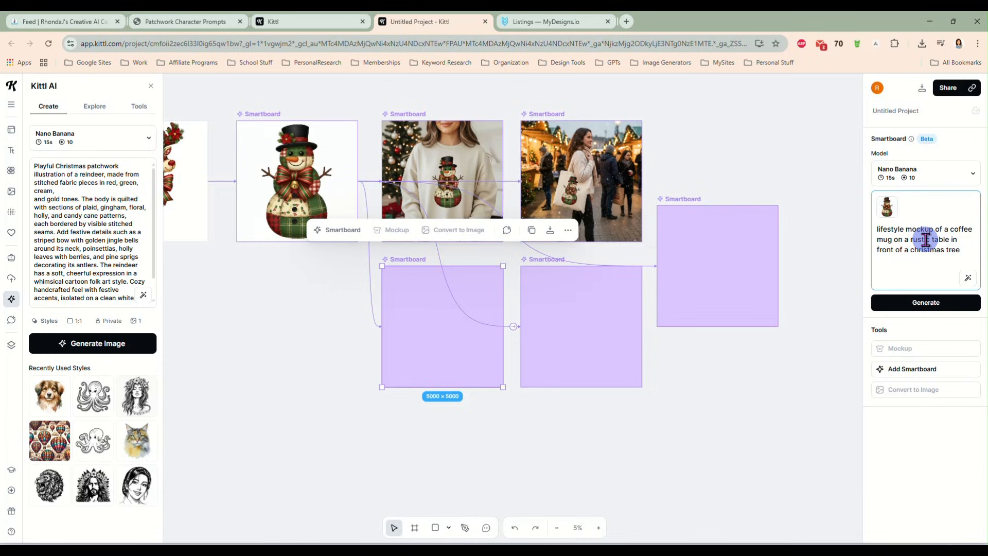
key("Return")
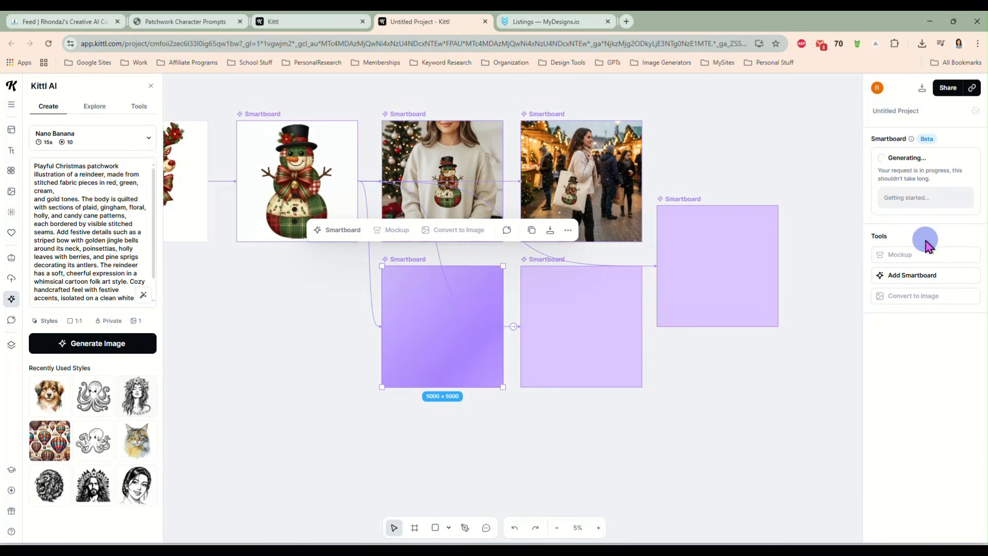
- Generate the smartboard below the tote bag: "lifestyle mockup of a throw pillow on a cozy sofa in front of a christmas tree"
left_click(607, 327)
type("l")
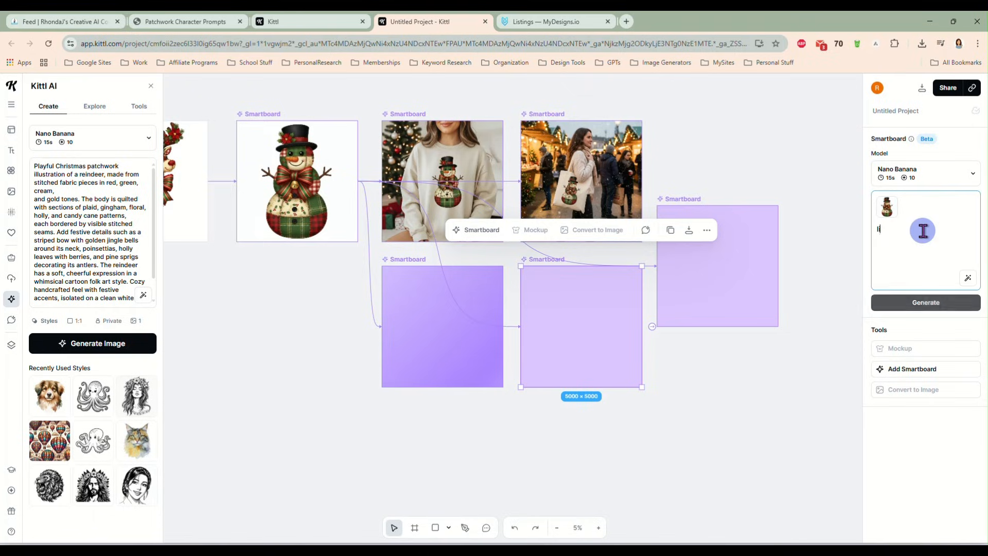
type("ifestyle mdckup o")
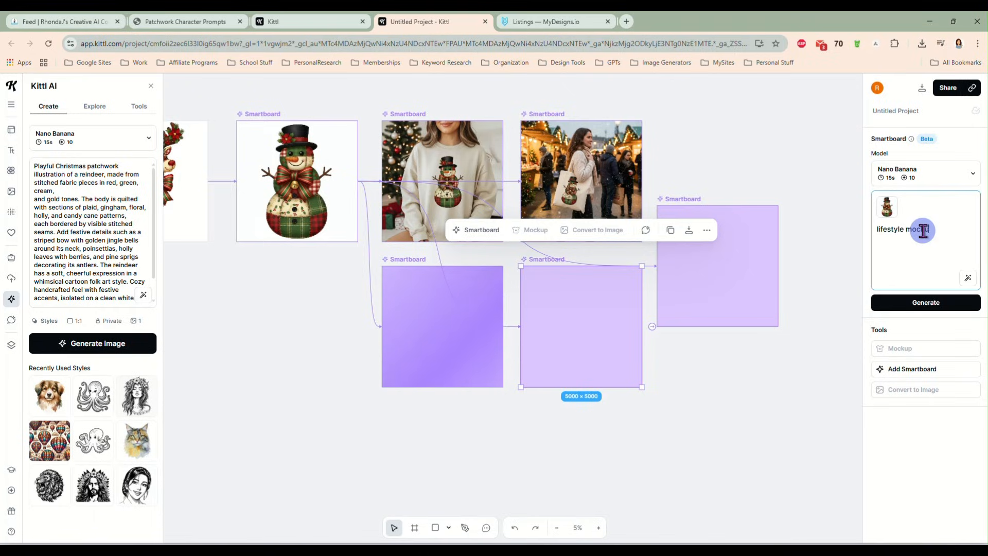
type("f ")
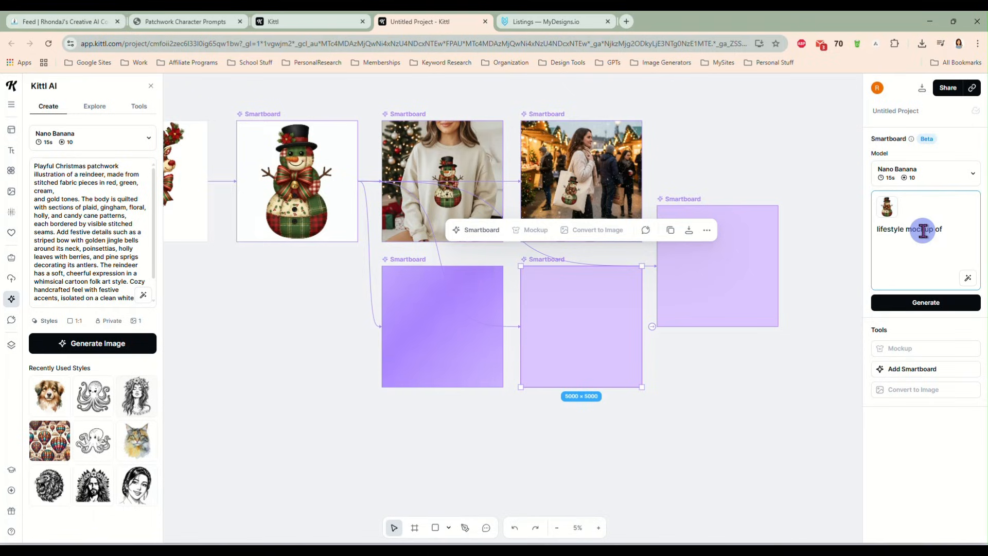
type("a throw pillow on a cozy f")
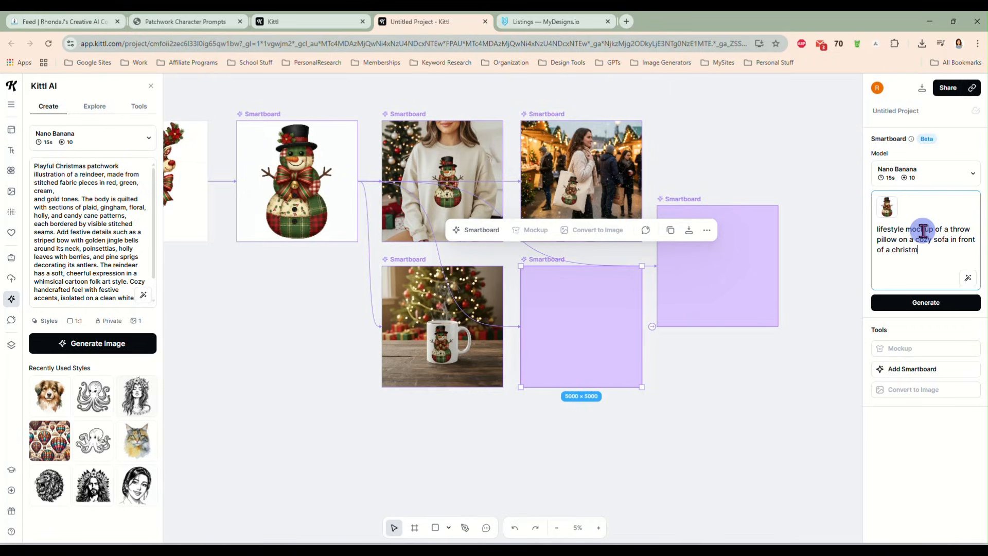
type("ree")
key("Return")
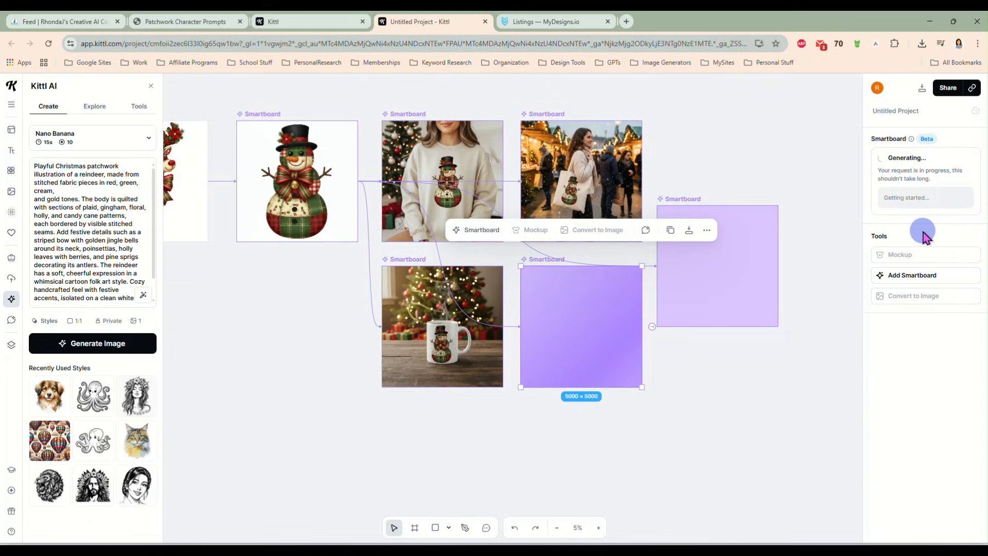
- Generate the rightmost smartboard with the prompt "lifestyle mockup of a child wearing a sweatshirt sitting in front of a christmas tree"
left_click(711, 269)
left_click(907, 234)
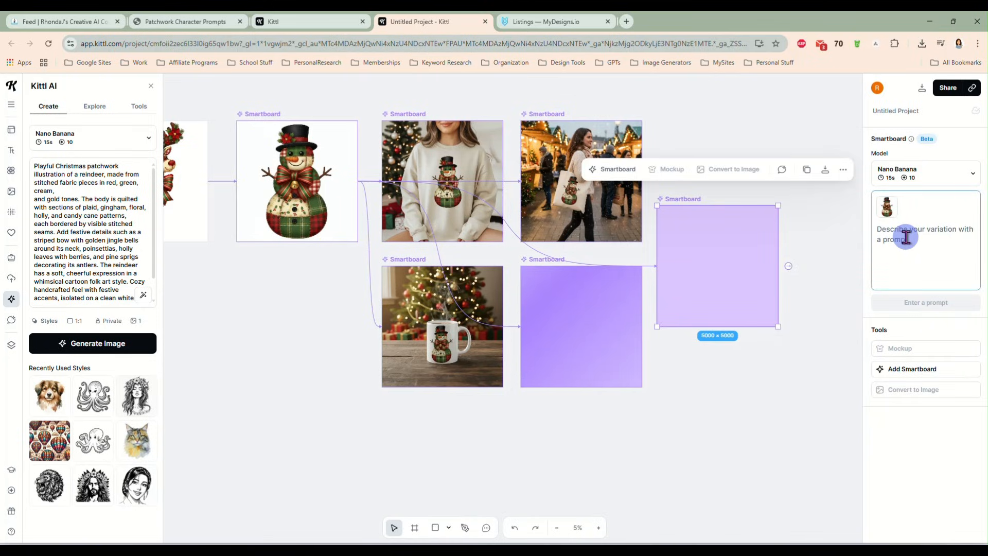
type("lifesty")
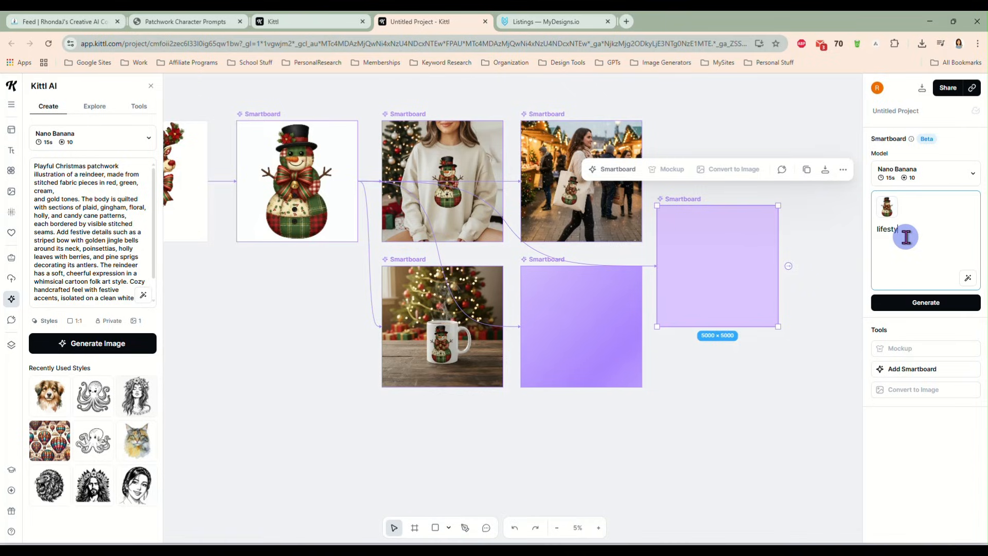
type("le mocku pof ")
type("p of a ")
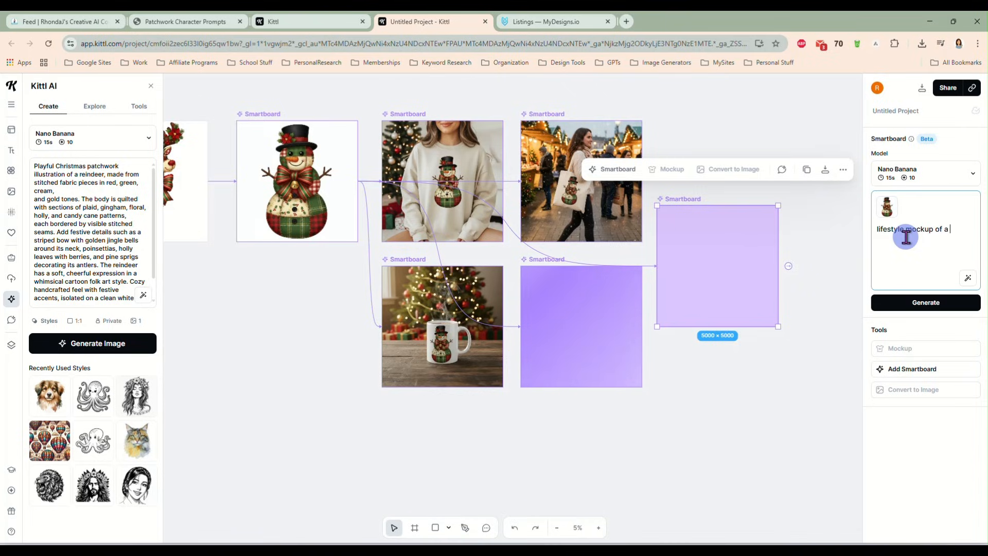
type("child wearing a sweatshirt sitting in front of a christa")
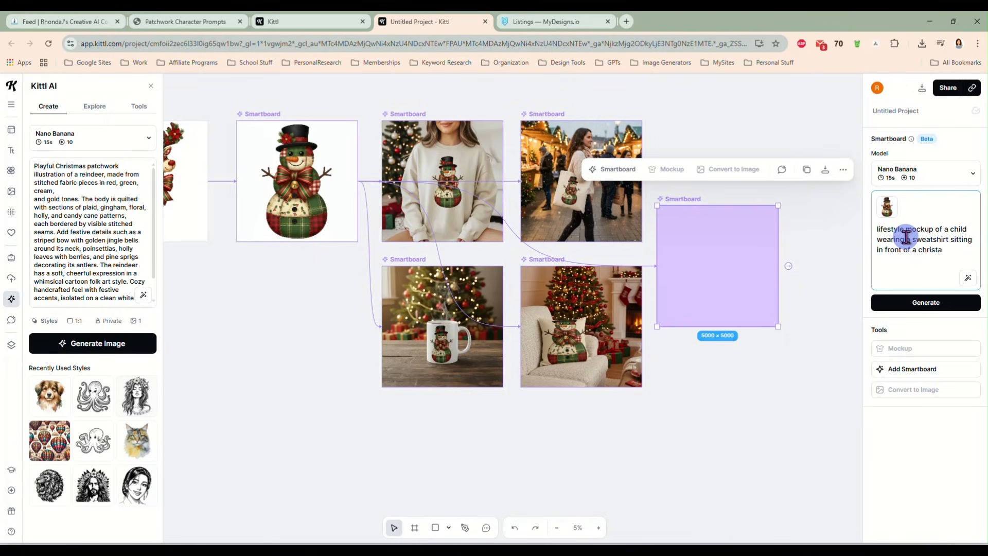
key("Return")
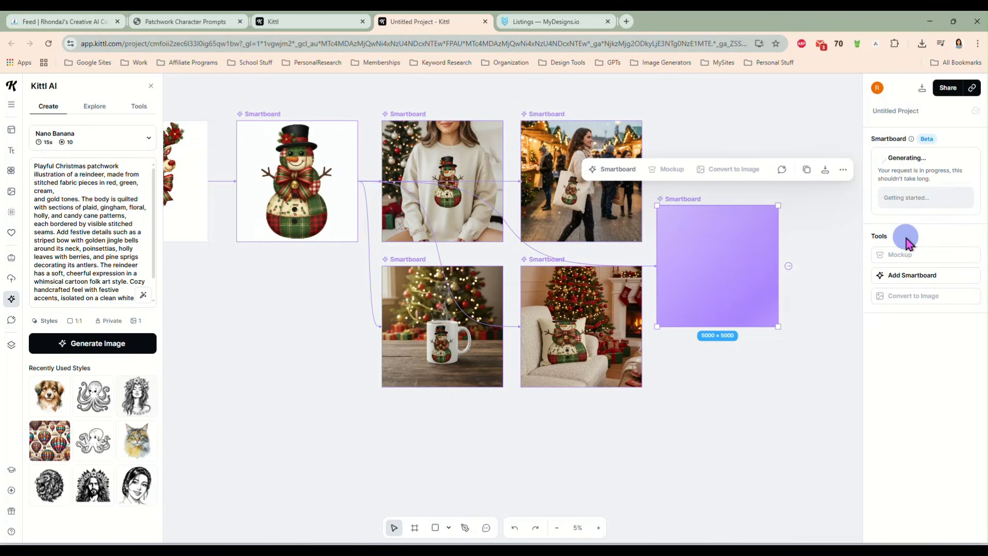
- Regenerate the throw pillow mockup after extending its prompt with a request to center the design on the pillow
left_click(569, 337)
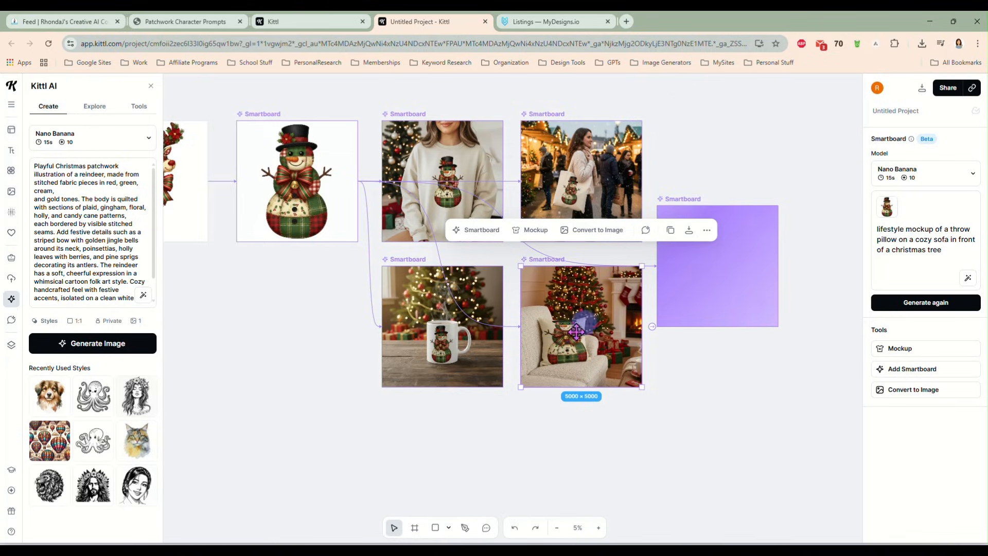
left_click(953, 248)
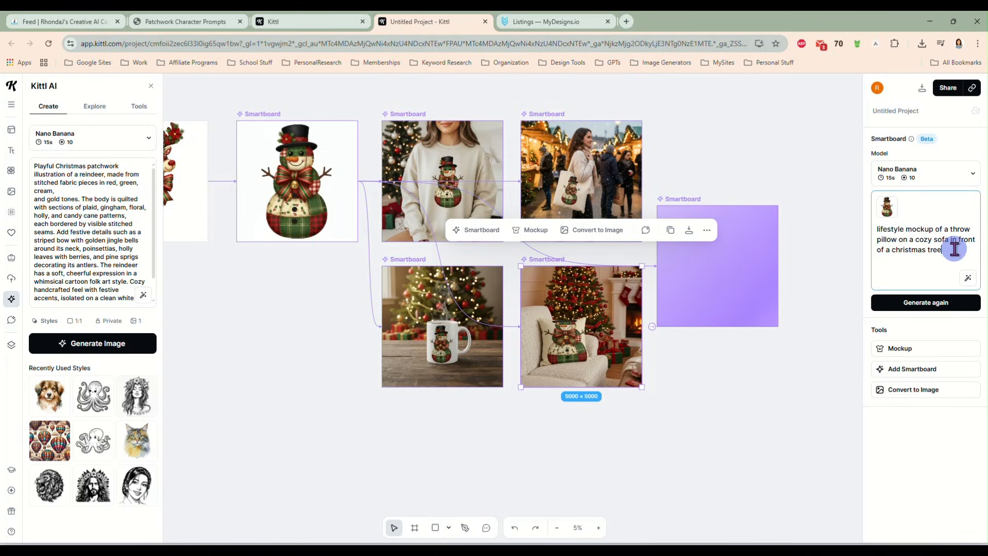
type(", center the design on the p")
key("Return")
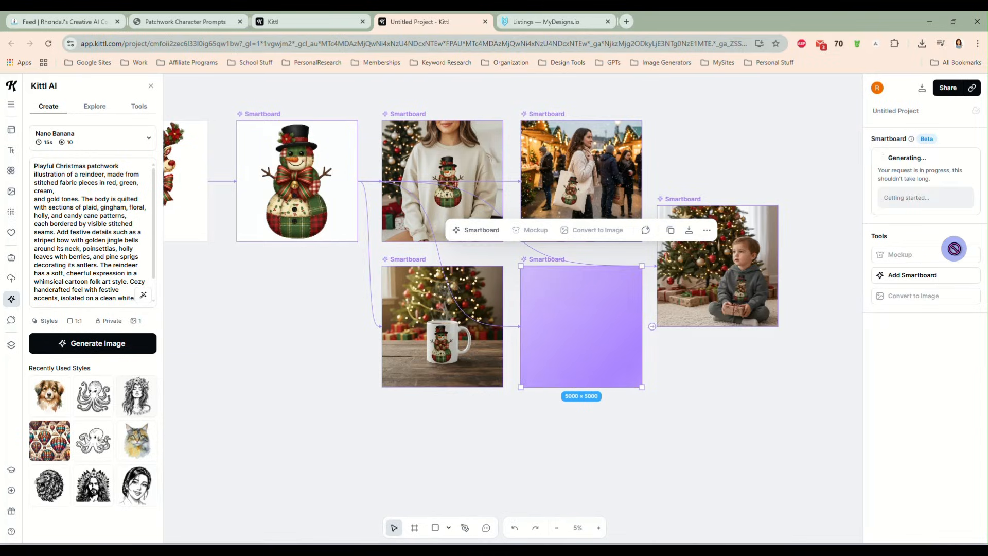
- Regenerate the child sweatshirt mockup after adding ", center the child on the image" to its prompt
left_click(740, 292)
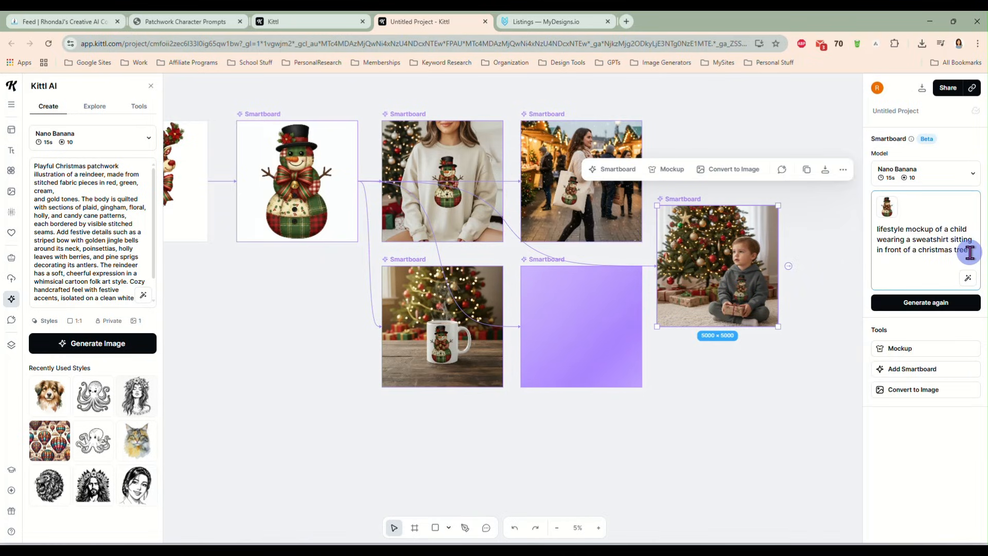
type("ter the ")
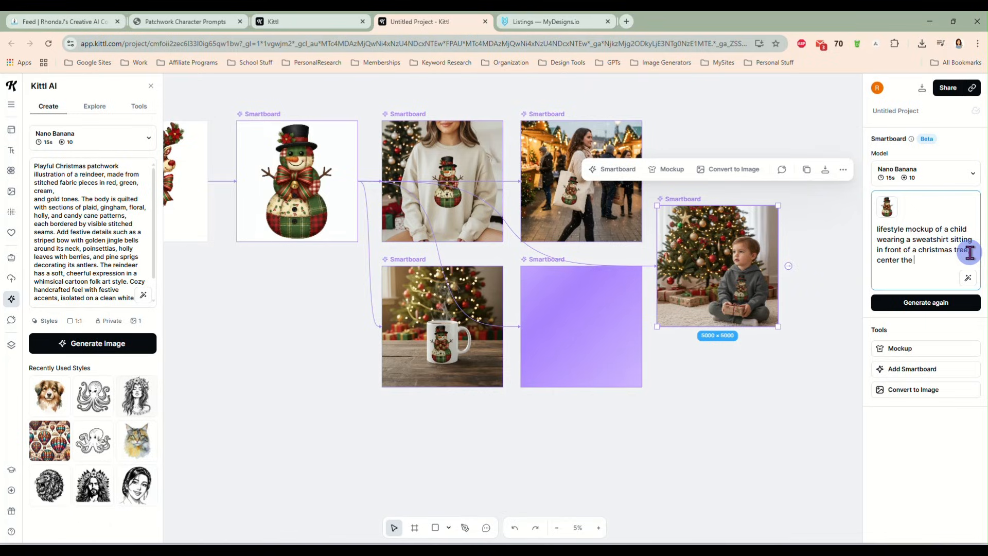
type("child on the image")
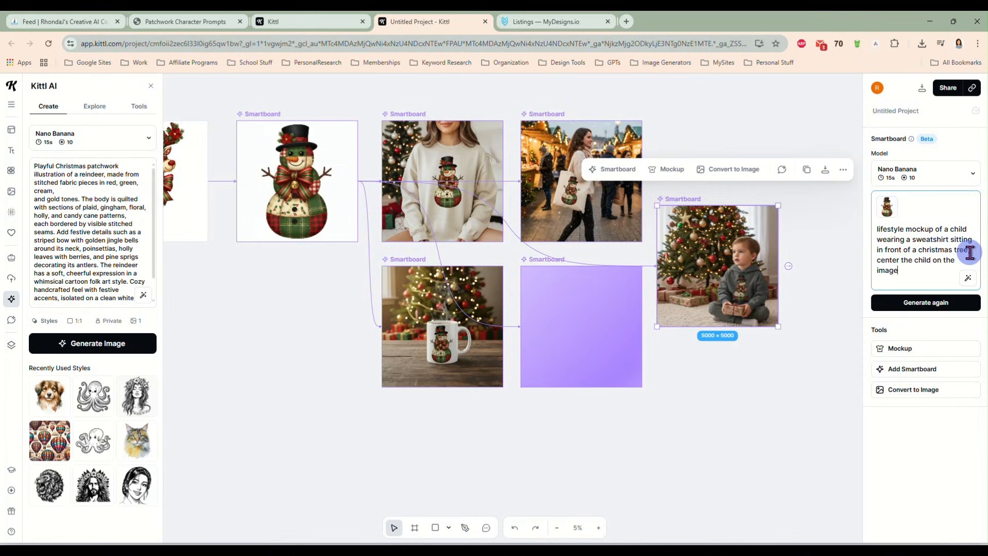
key("Return")
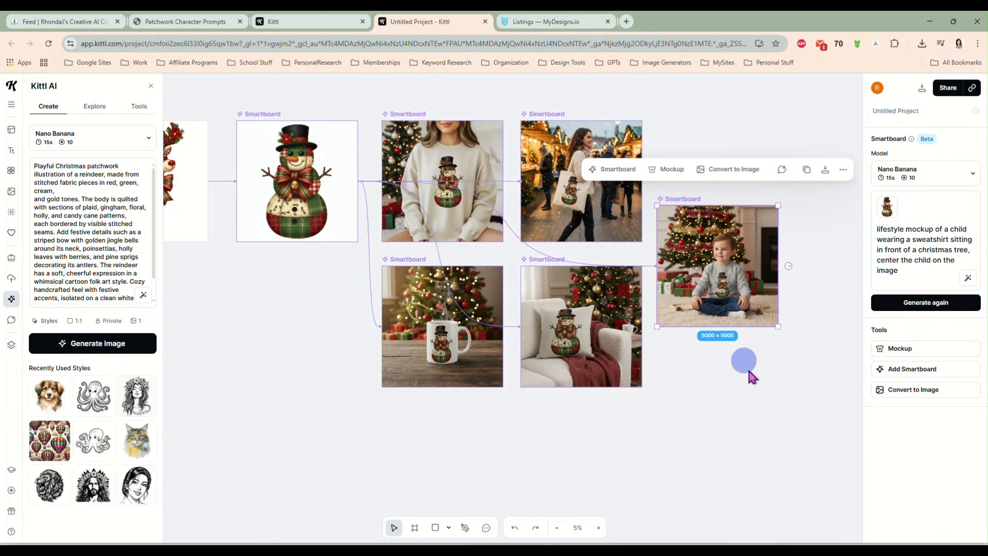
left_click(770, 393)
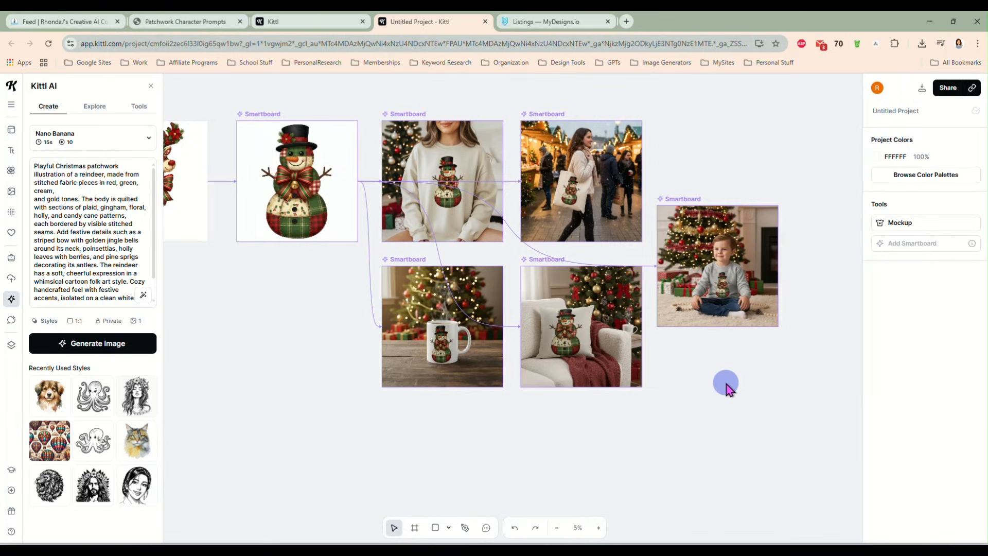
scroll(726, 383, "down", 2)
scroll(727, 382, "up", 2)
scroll(726, 383, "down", 3)
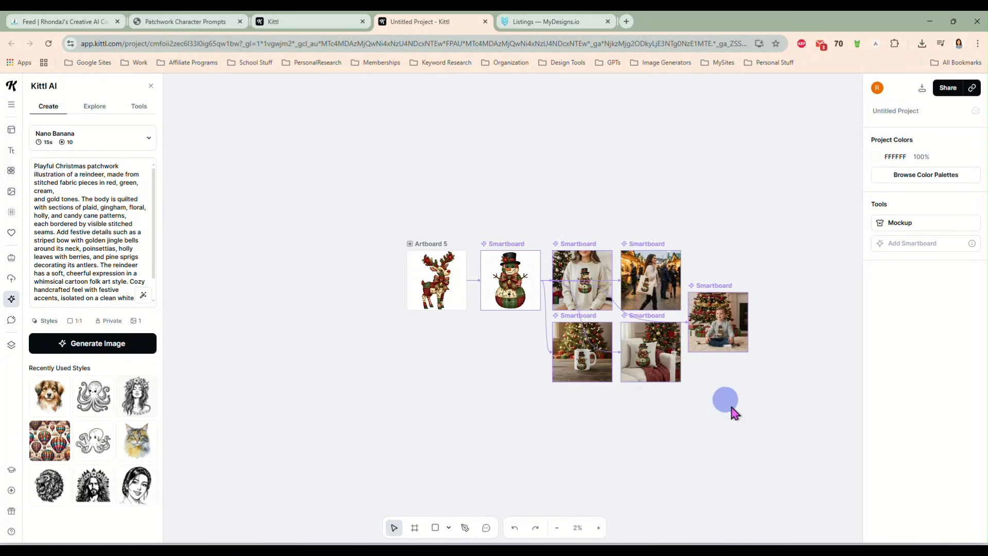
scroll(720, 392, "down", 2)
scroll(721, 392, "right", 2)
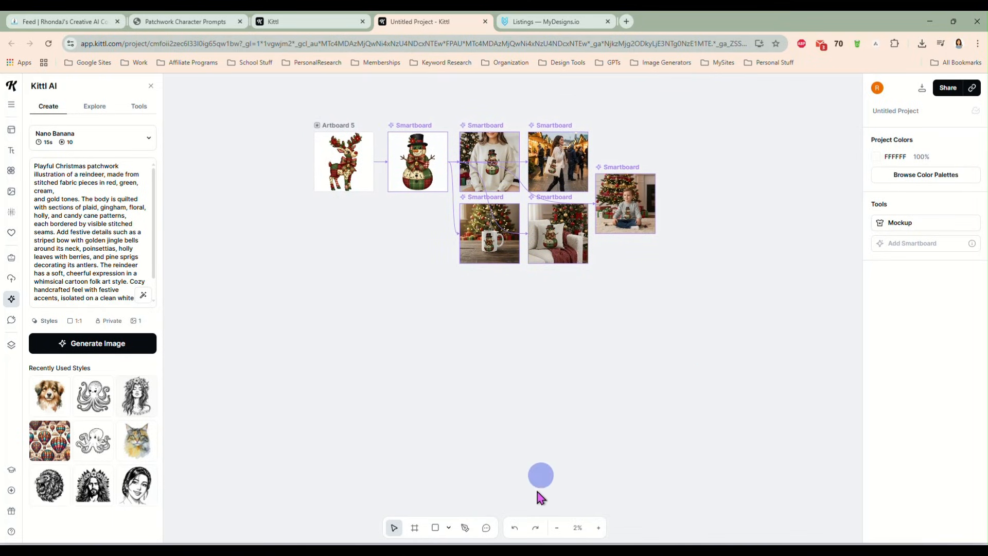
left_click(435, 527)
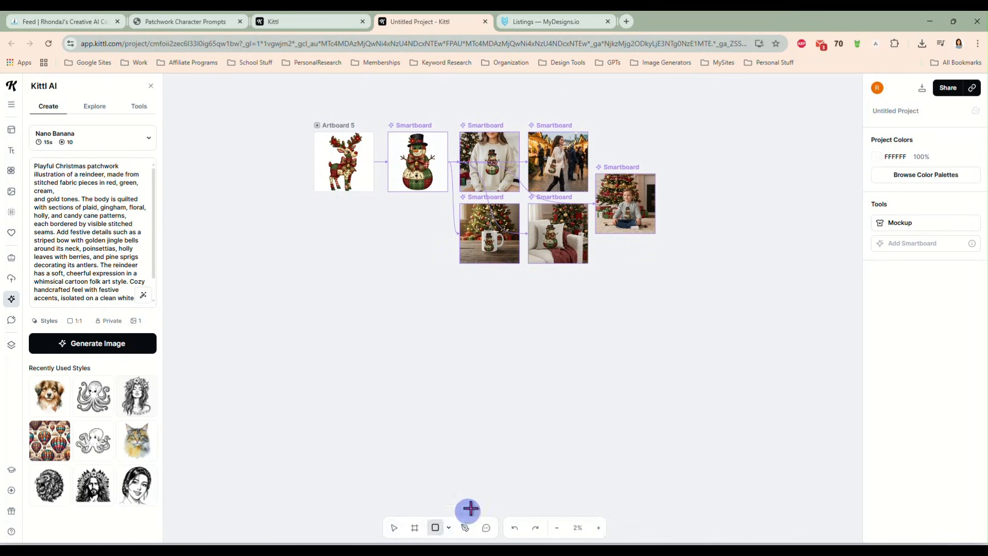
left_click(622, 354)
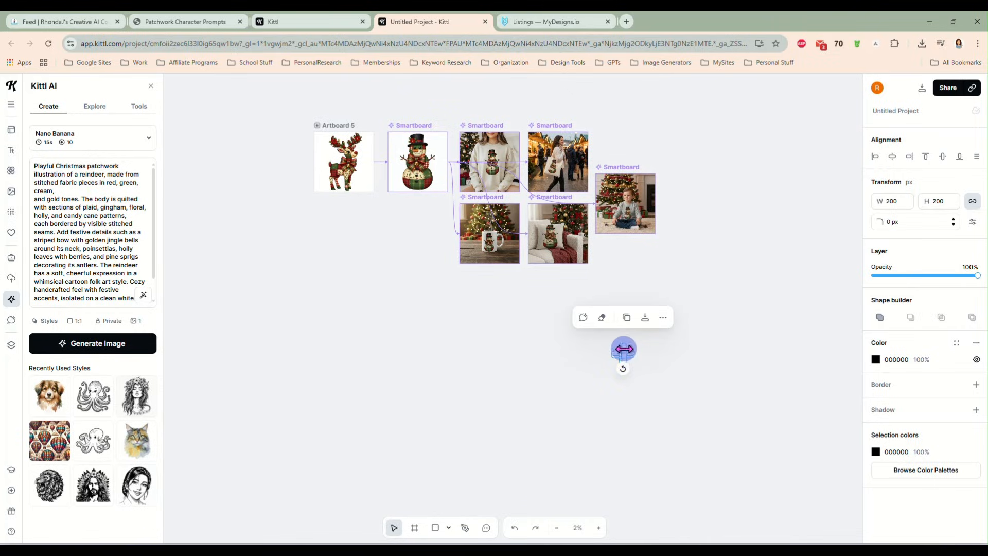
left_click_drag(623, 350, 558, 393)
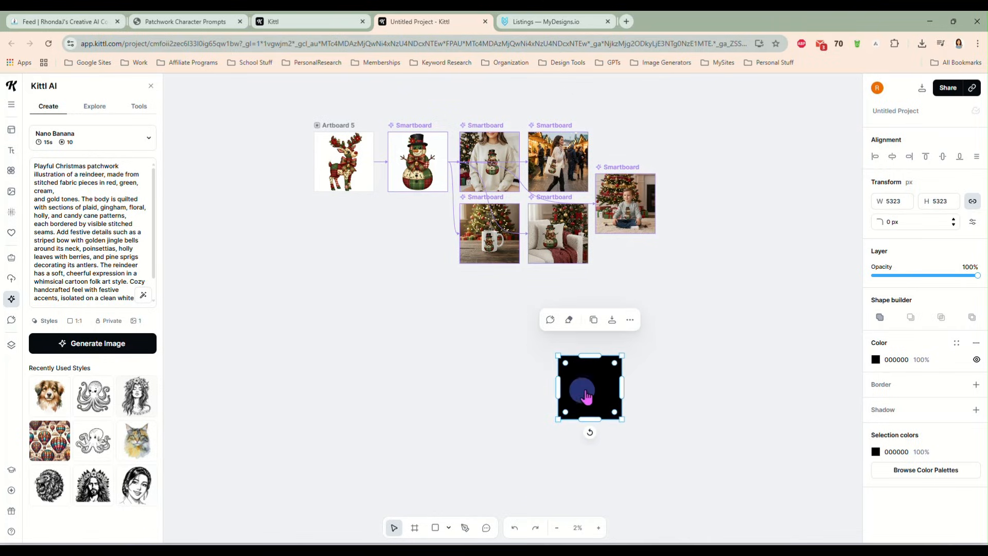
key("Delete")
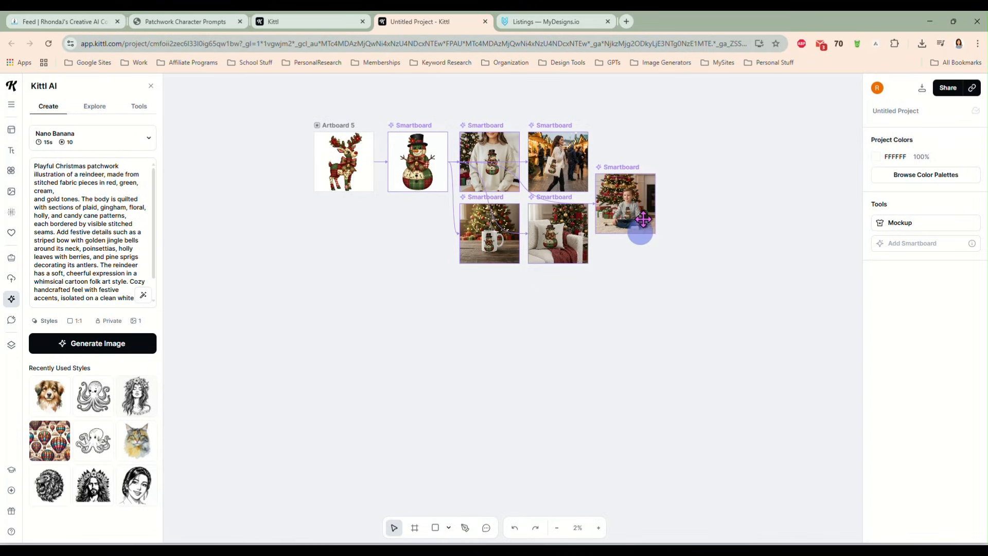
- Create a blank artboard below the mockups, set its size to 3000 × 3000 px, and move it toward the snowman side
left_click(619, 170)
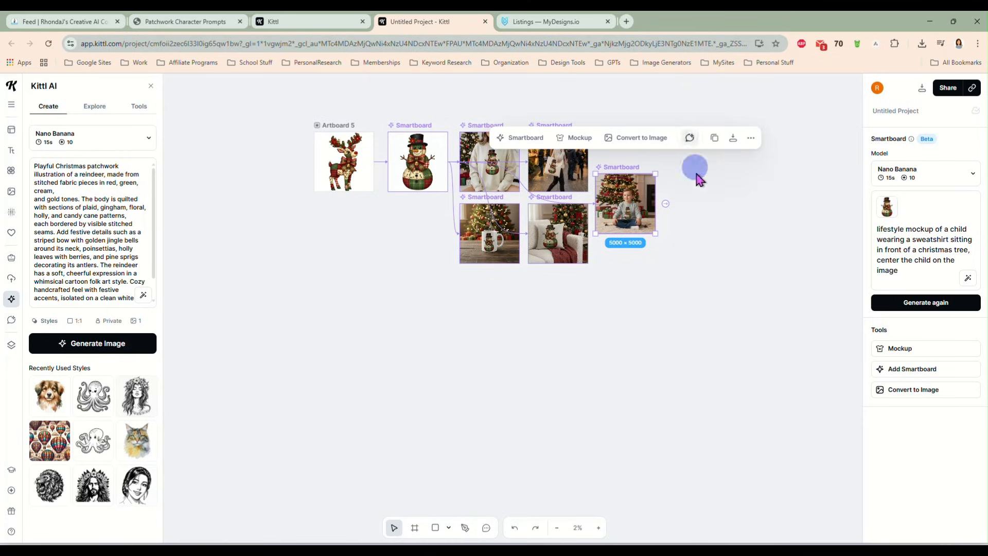
left_click(415, 528)
left_click_drag(491, 328, 579, 416)
double_click(912, 180)
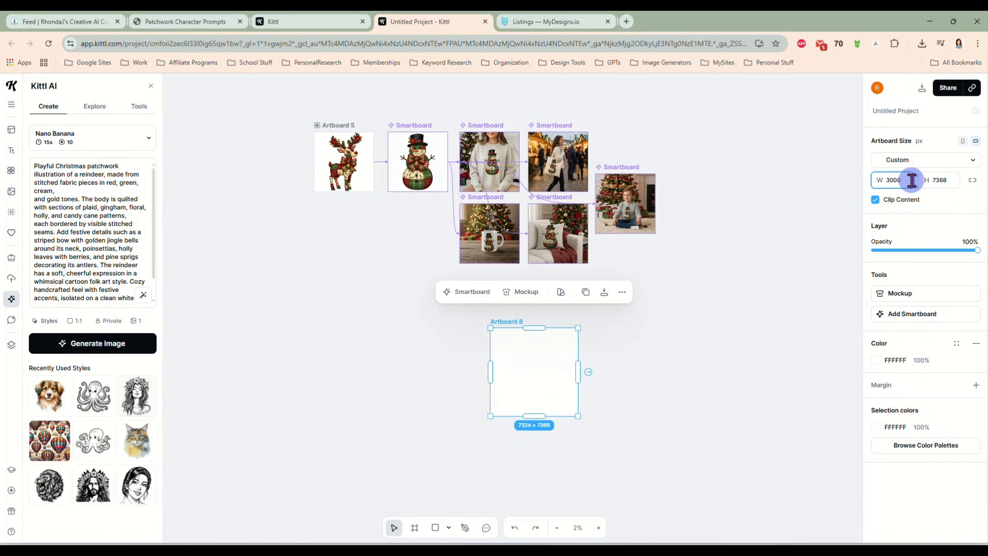
type("3000")
key("Tab")
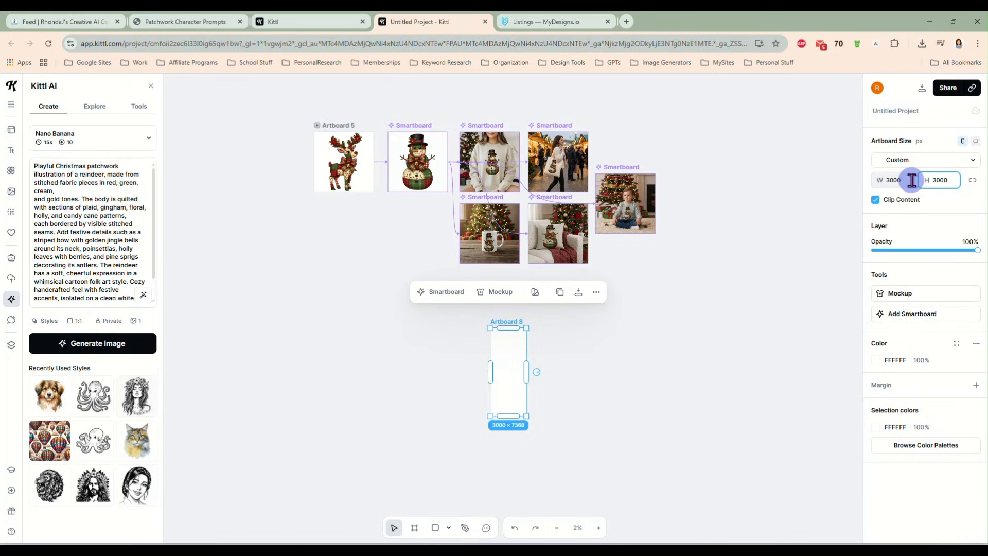
type("3000")
key("Return")
left_click_drag(508, 344, 413, 344)
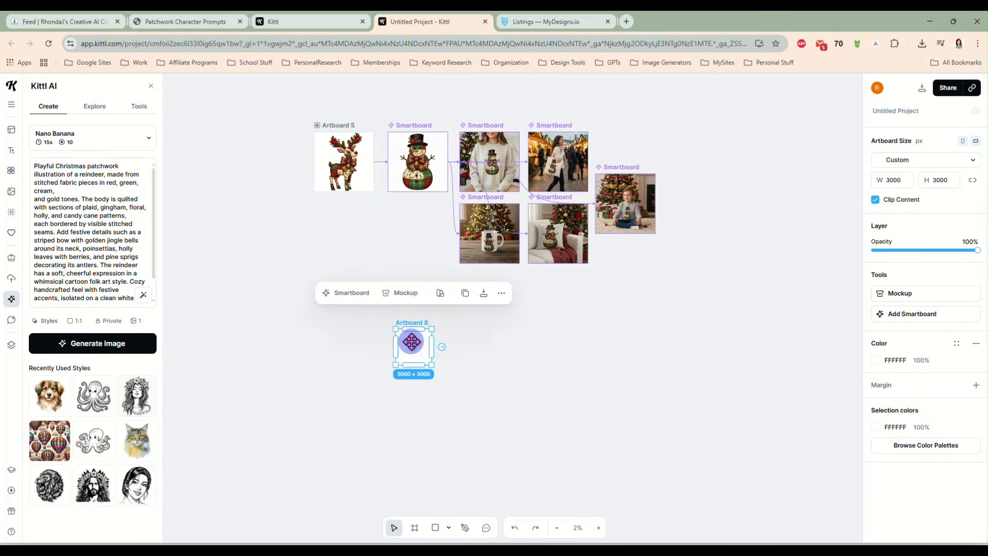
- Duplicate the 3000 × 3000 artboard five times, forming a row of four copies beside the mockups
left_click(465, 293)
left_click_drag(450, 304, 447, 211)
left_click(491, 160)
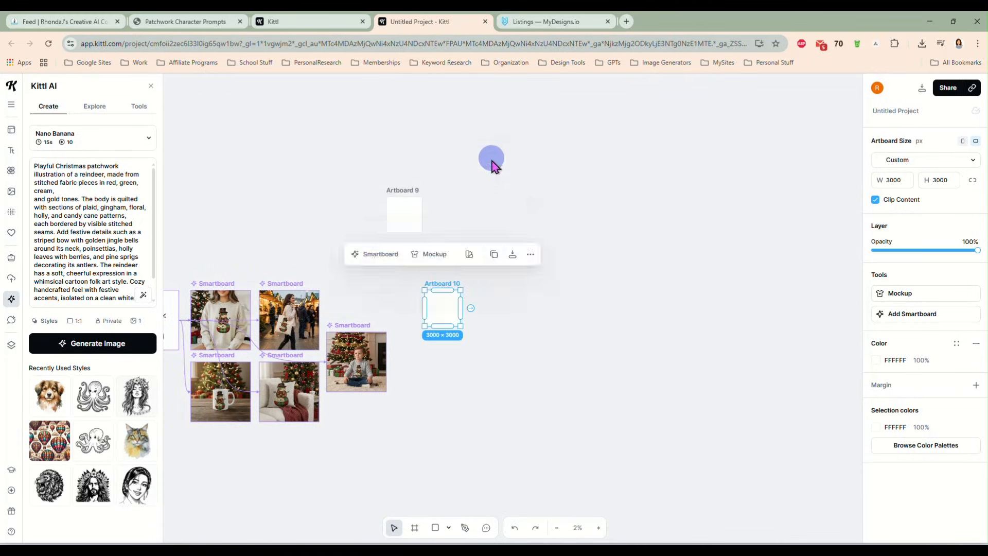
left_click(493, 255)
left_click(493, 254)
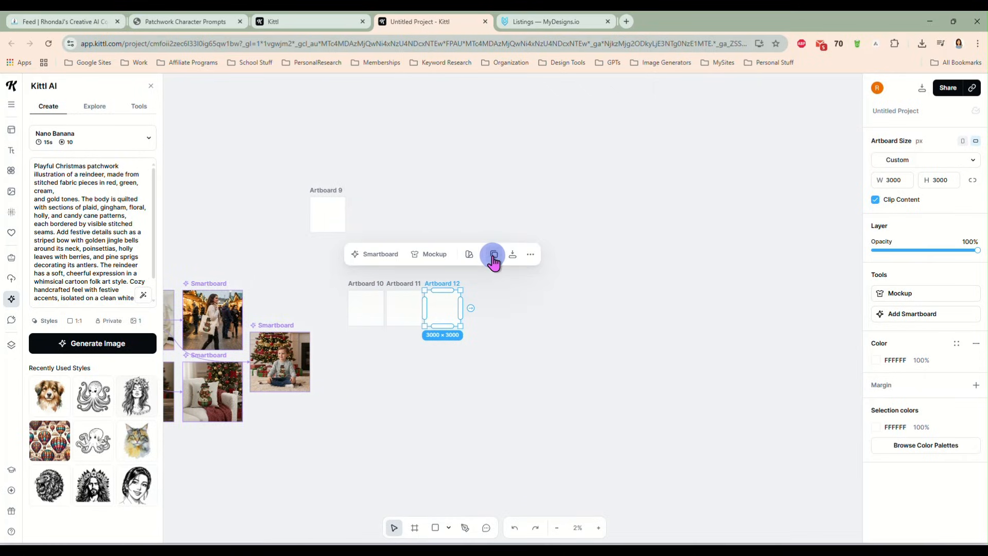
left_click(493, 254)
- Move the original blank artboard to the end of the row of copies and delete the stray artboard above the row
scroll(483, 360, "down", 3)
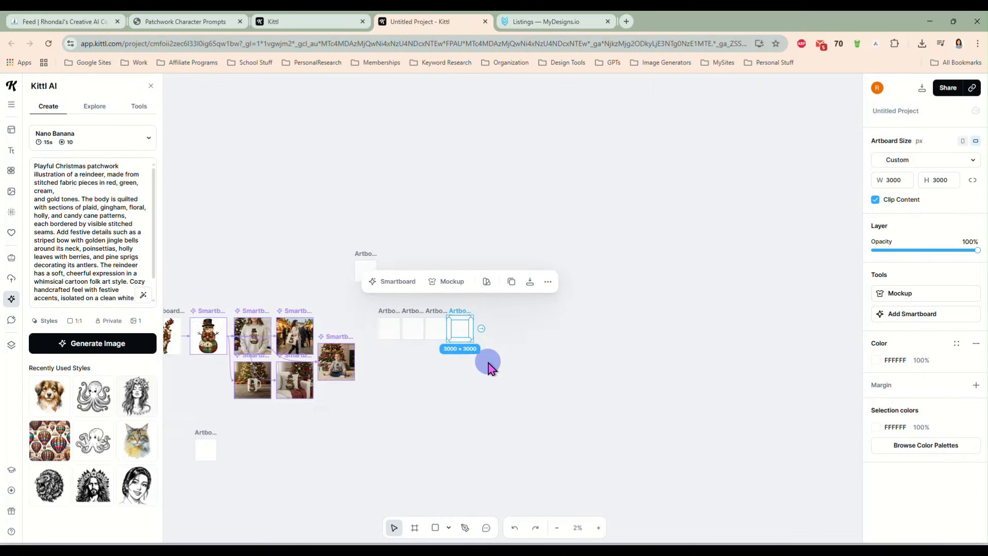
left_click(432, 373)
left_click_drag(290, 420, 488, 336)
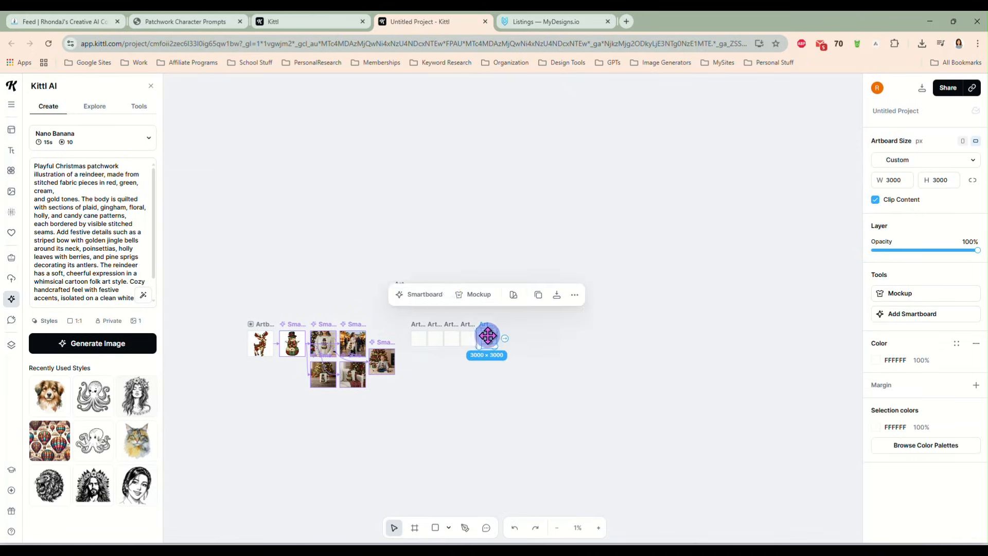
left_click(381, 282)
left_click(402, 284)
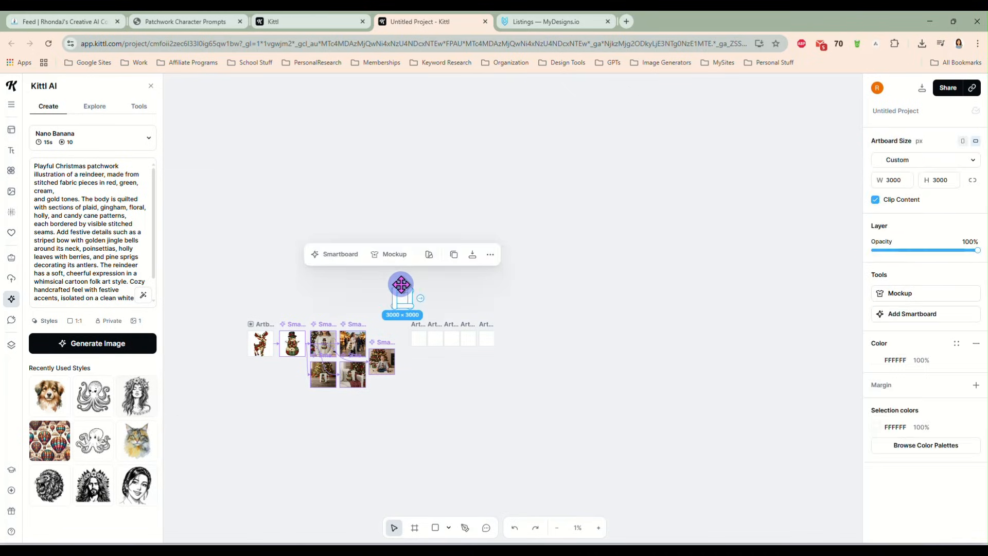
key("Delete")
left_click(529, 265)
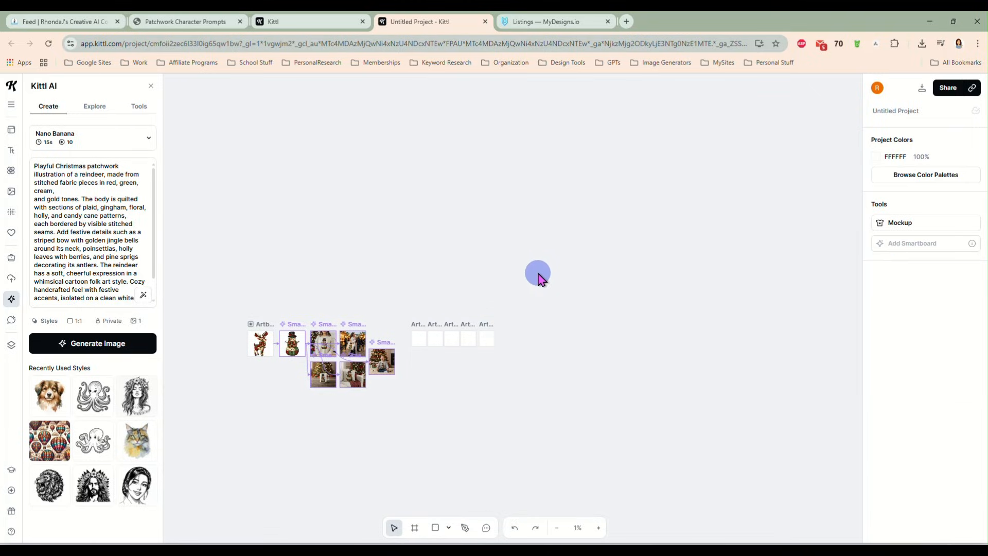
- Convert the woman's sweatshirt mockup to an image and place it on the first blank artboard in the row
scroll(538, 273, "down", 2)
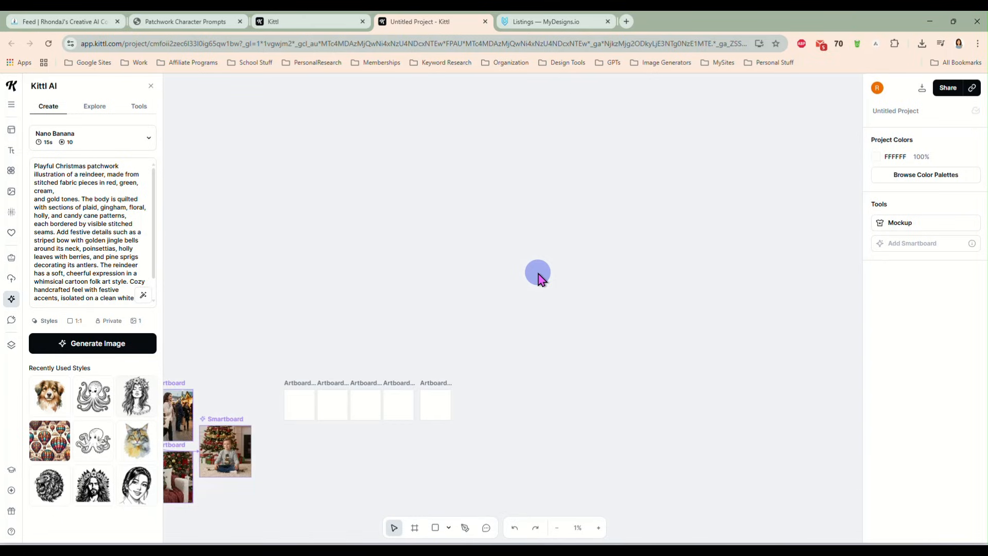
scroll(538, 273, "up", 2)
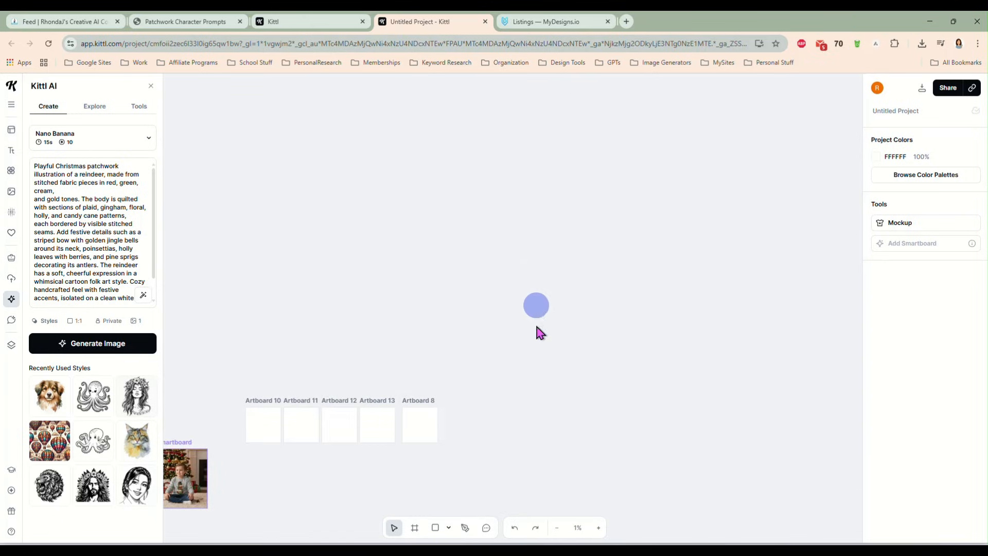
left_click_drag(538, 355, 798, 171)
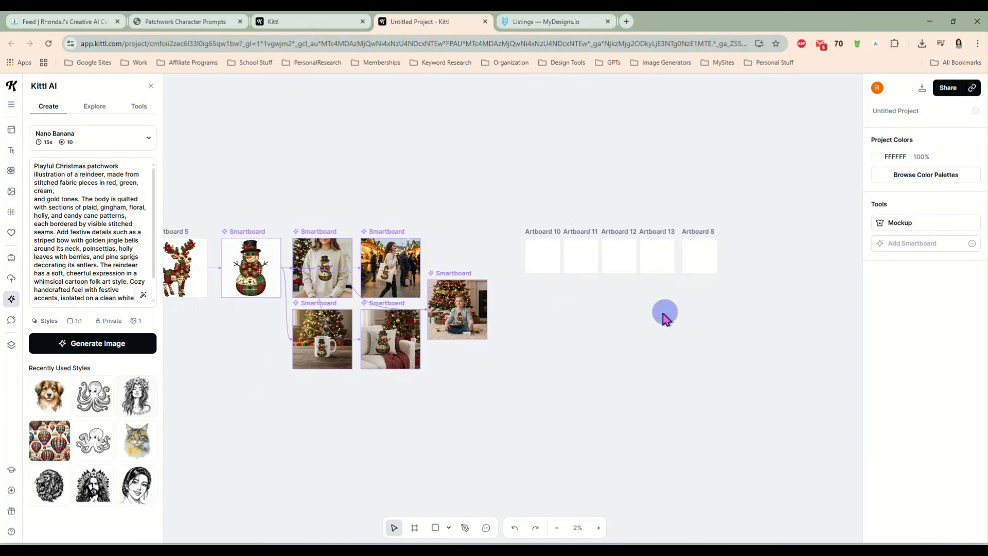
scroll(627, 339, "up", 1)
left_click_drag(611, 339, 652, 320)
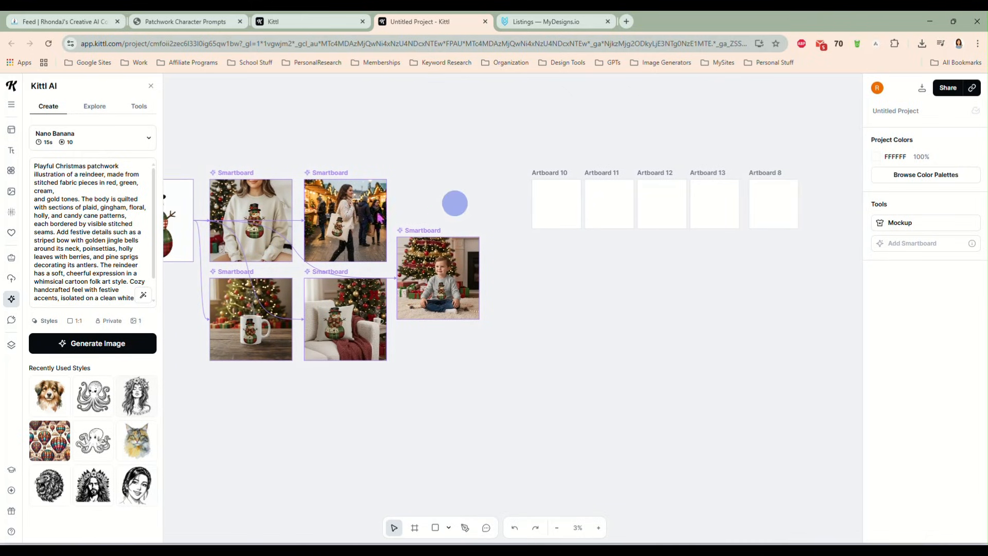
left_click(251, 201)
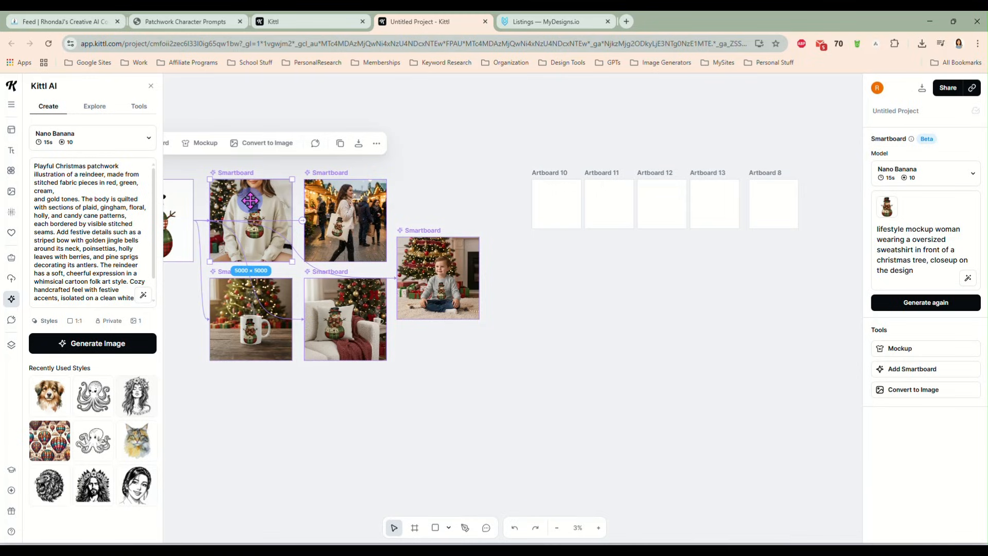
left_click(255, 149)
left_click_drag(256, 206, 545, 212)
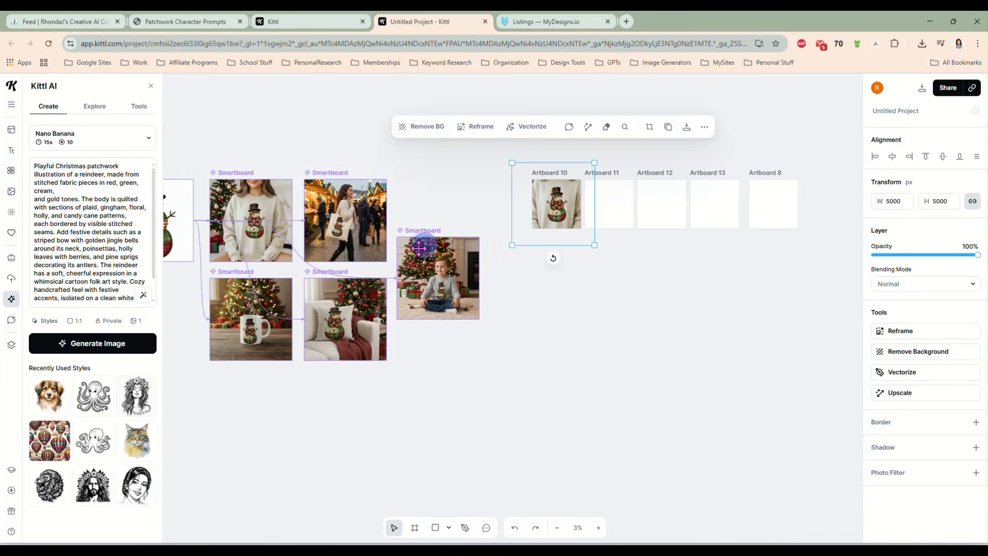
- Convert the woman's tote bag mockup to an image and place it on the second artboard in the row
left_click(356, 246)
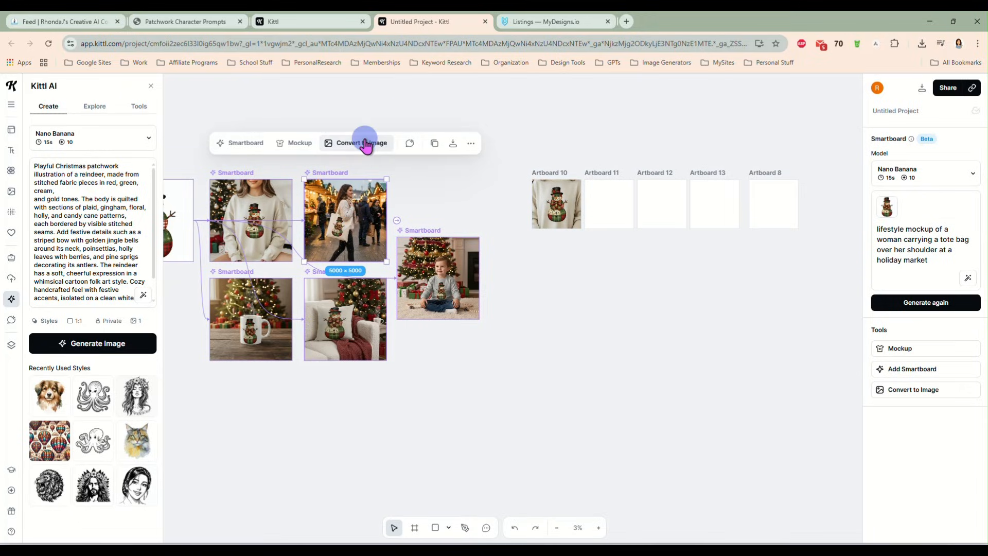
left_click(368, 144)
left_click_drag(431, 249, 607, 210)
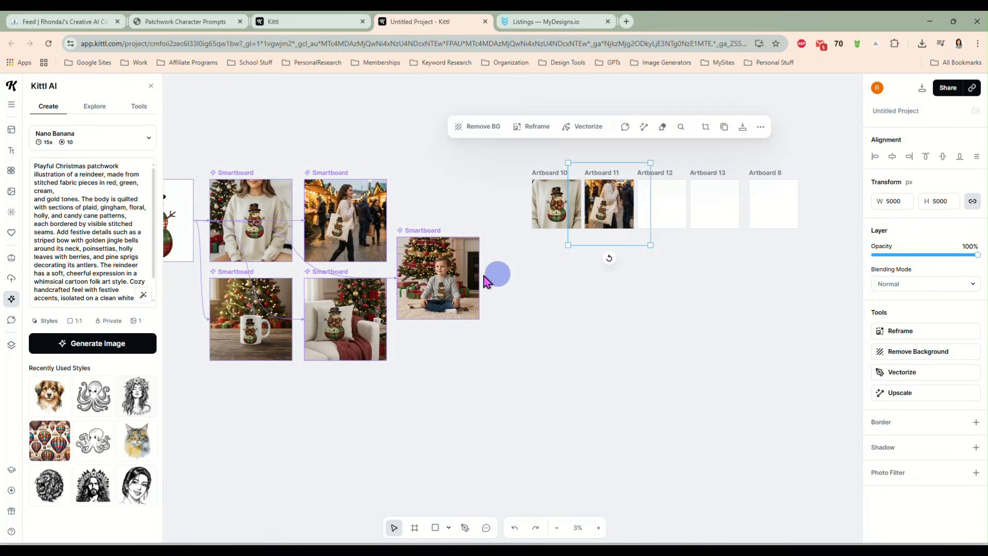
- Convert the boy's sweatshirt mockup to an image and place it on the third artboard in the row
left_click(431, 275)
left_click(437, 199)
left_click_drag(520, 289, 659, 216)
- Convert the throw pillow mockup to an image and place it on the fourth artboard in the row
left_click(355, 325)
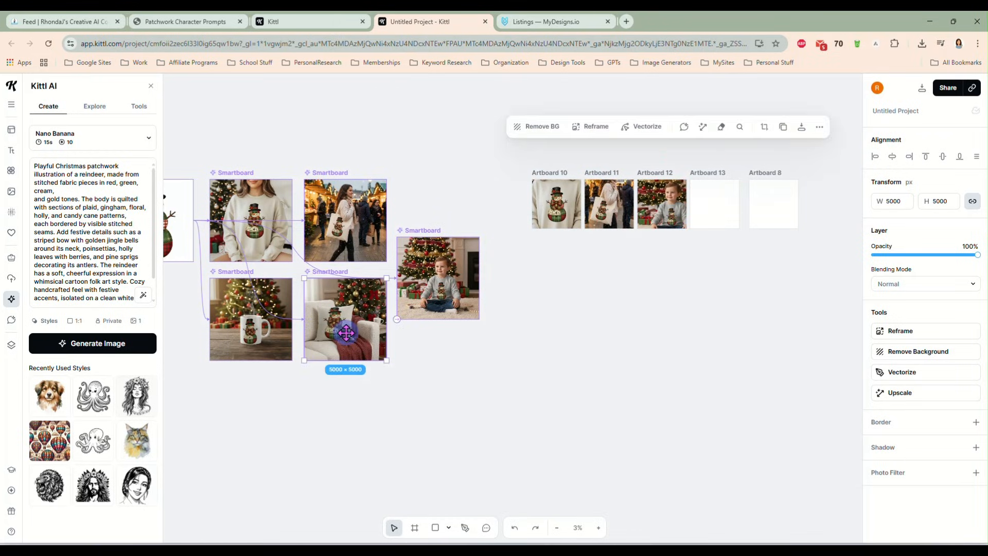
left_click(355, 242)
left_click_drag(443, 329, 720, 221)
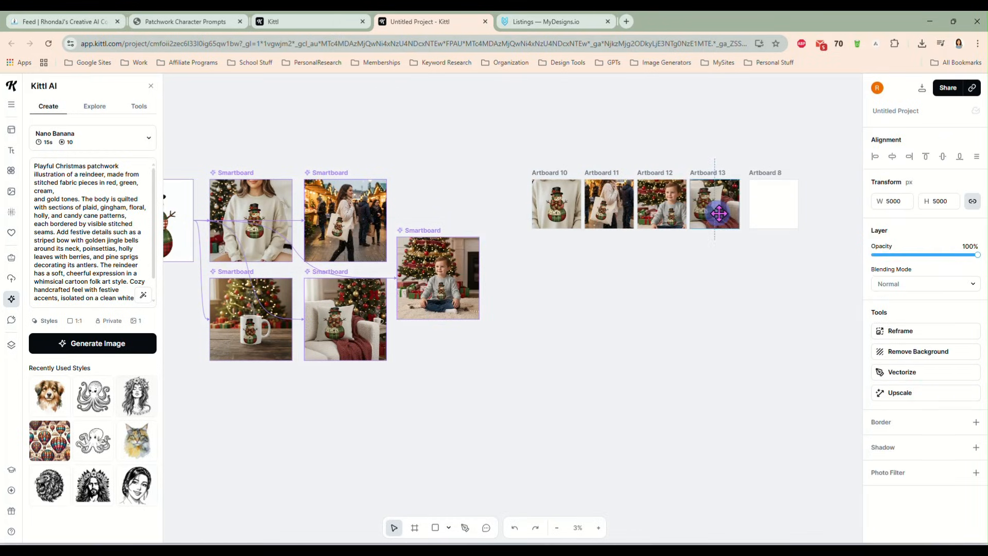
left_click(253, 350)
left_click(339, 242)
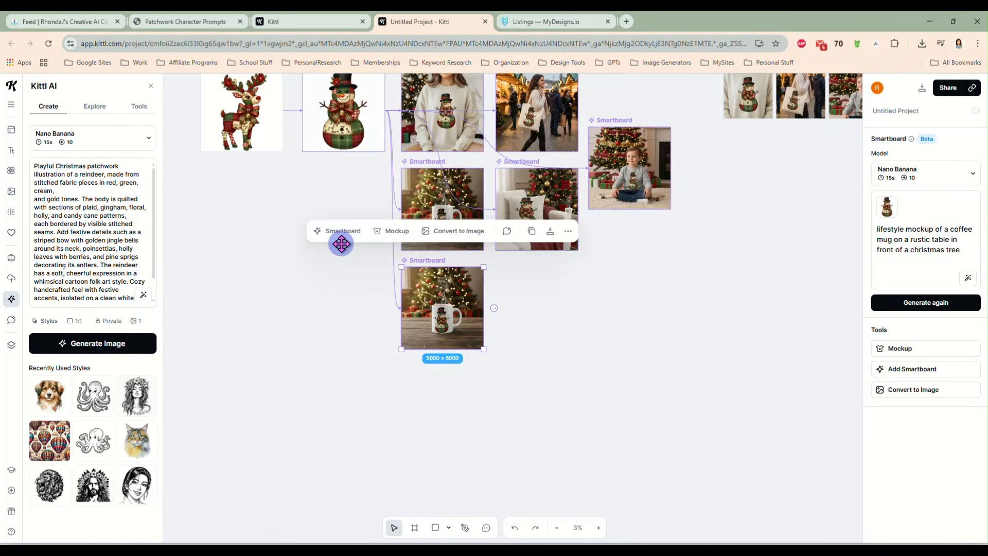
key("Delete")
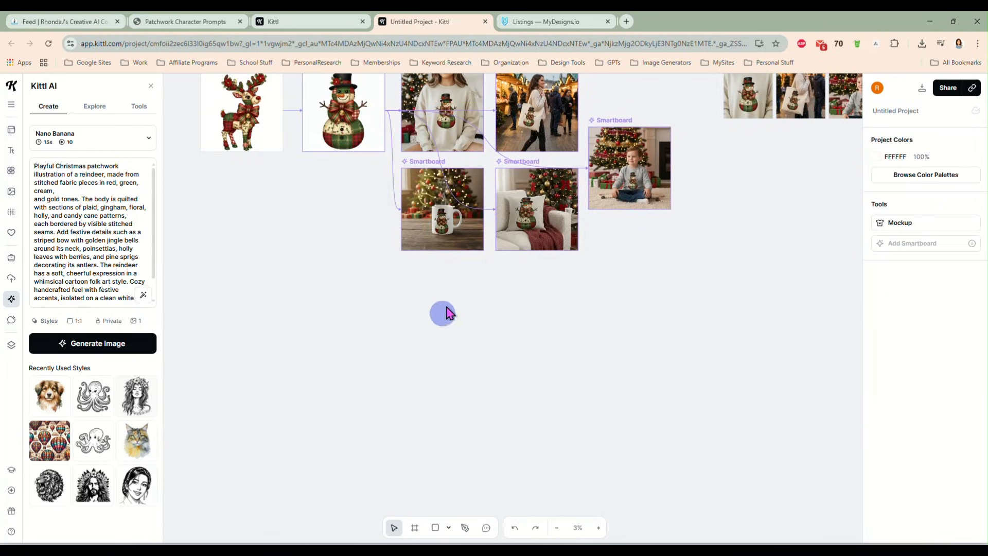
- Convert the coffee mug mockup to an image and place it on the last blank artboard in the row
left_click(503, 230)
scroll(487, 313, "up", 3)
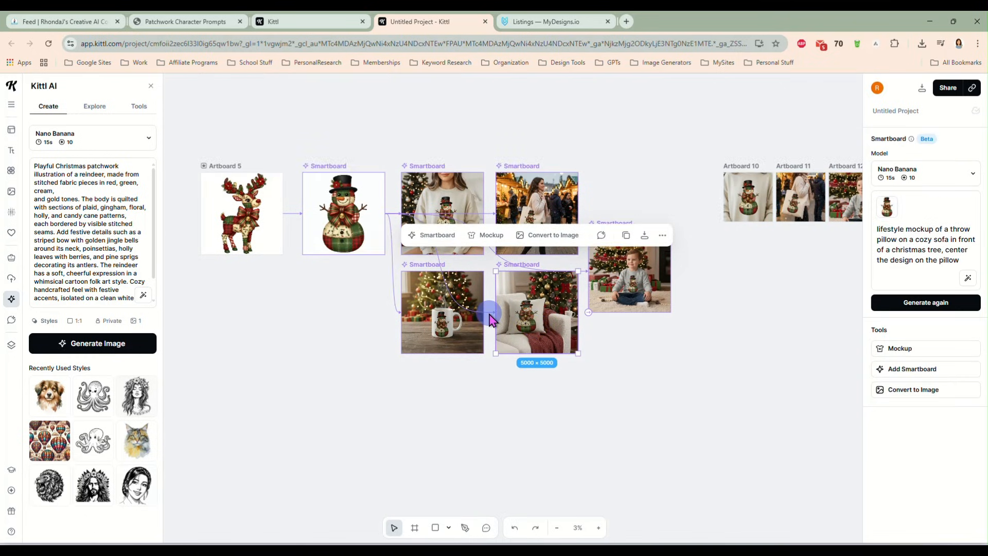
left_click_drag(617, 446, 486, 439)
left_click(323, 318)
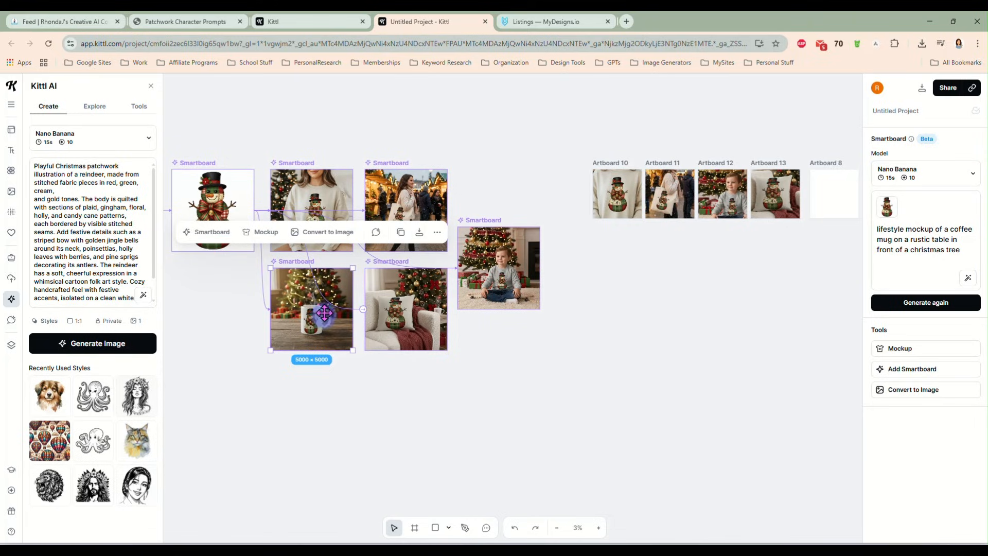
left_click(334, 231)
left_click(411, 351)
left_click_drag(412, 351, 835, 202)
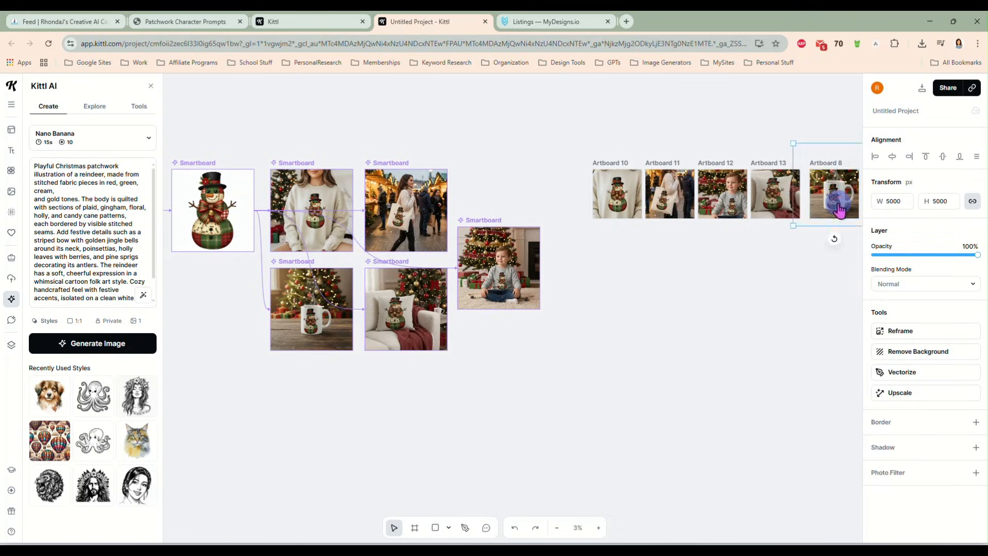
left_click(541, 404)
- Delete the reindeer artboard, the snowman smartboard and all five original mockup smartboards, keeping the row of 3000 × 3000 artboards
scroll(541, 404, "down", 2)
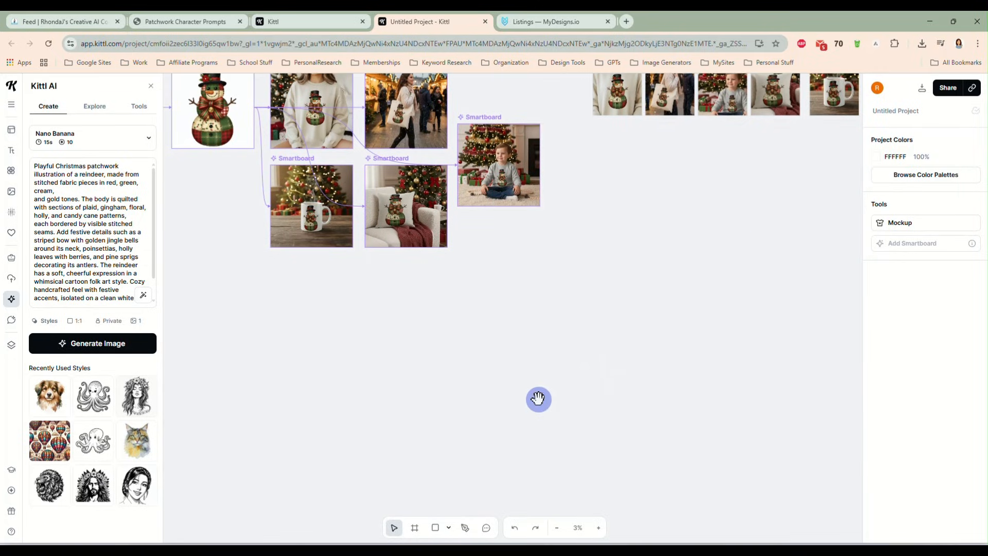
scroll(539, 399, "up", 2)
scroll(541, 404, "down", 1)
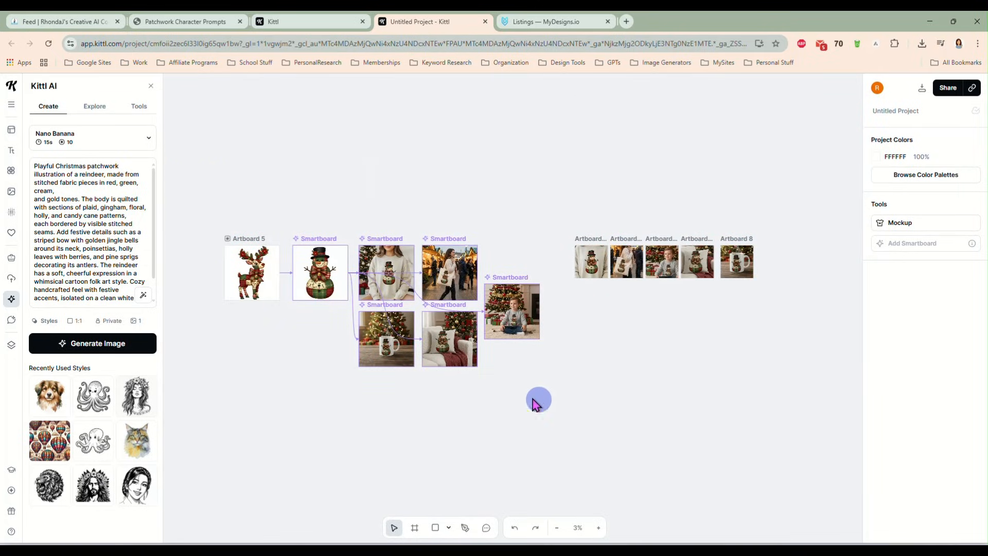
left_click_drag(200, 194, 540, 394)
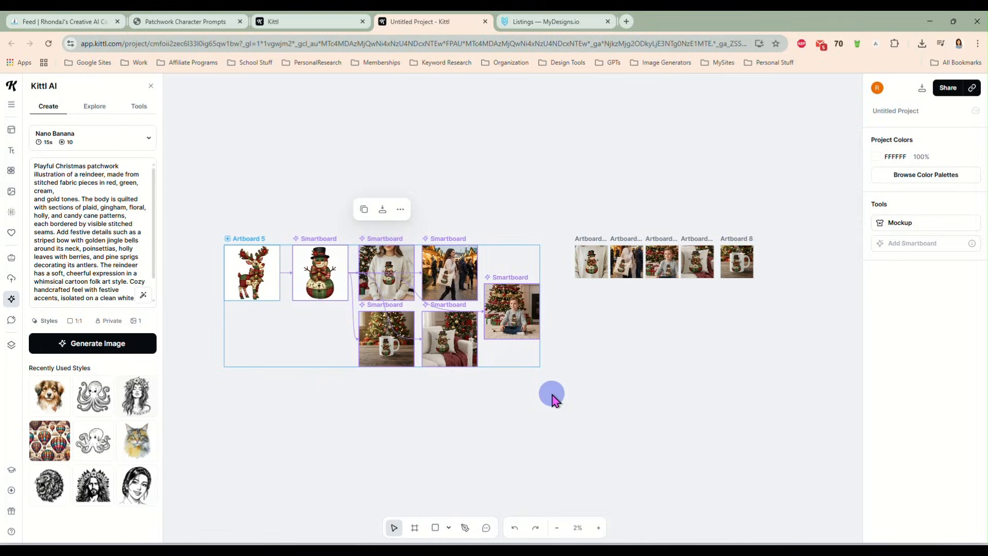
key("Delete")
- Move the whole row of five mockup artboards to the middle of the view
left_click_drag(537, 180, 790, 345)
left_click_drag(730, 273, 589, 262)
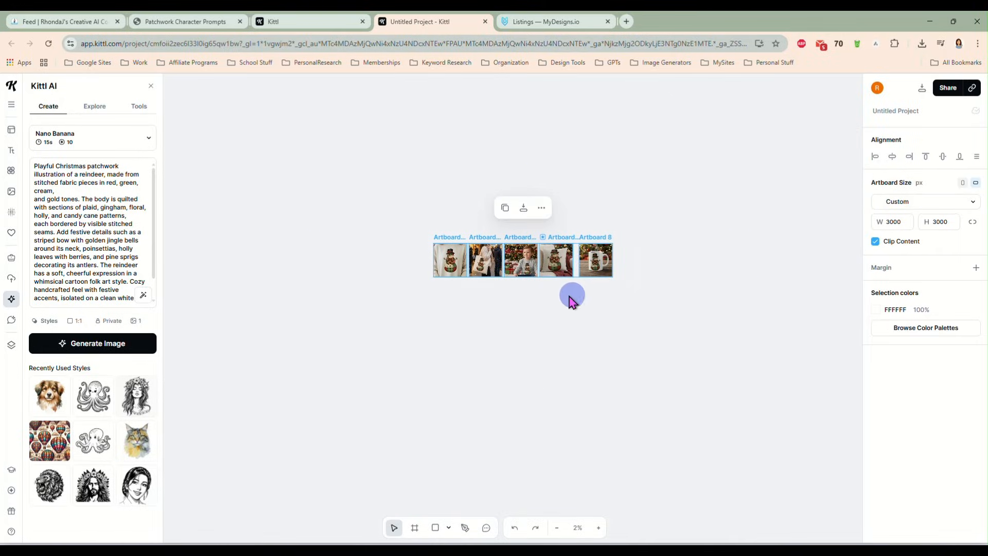
left_click(556, 309)
- Move the mug and pillow artboards below the other three to form a second row
left_click_drag(536, 214, 629, 298)
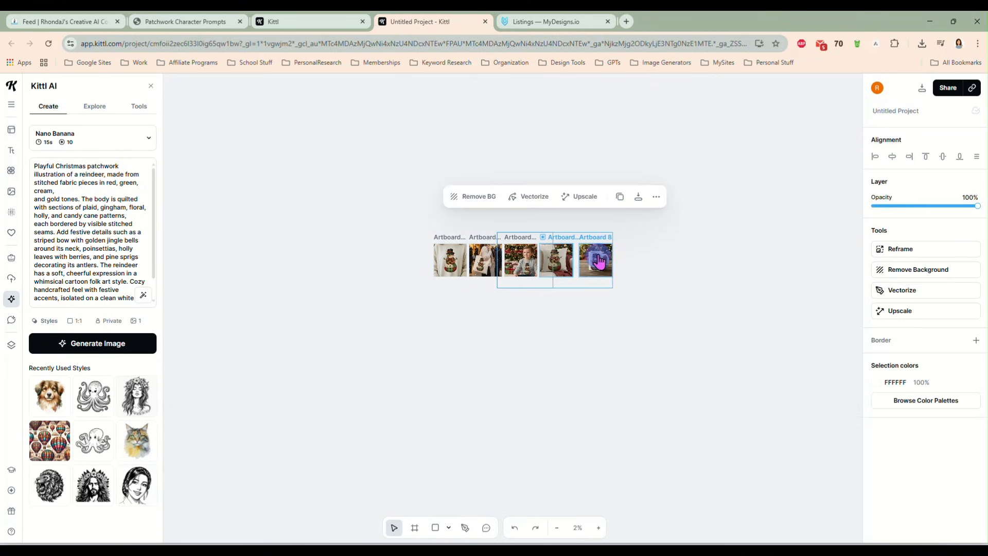
left_click_drag(595, 265, 464, 289)
left_click(608, 340)
left_click_drag(571, 244, 531, 289)
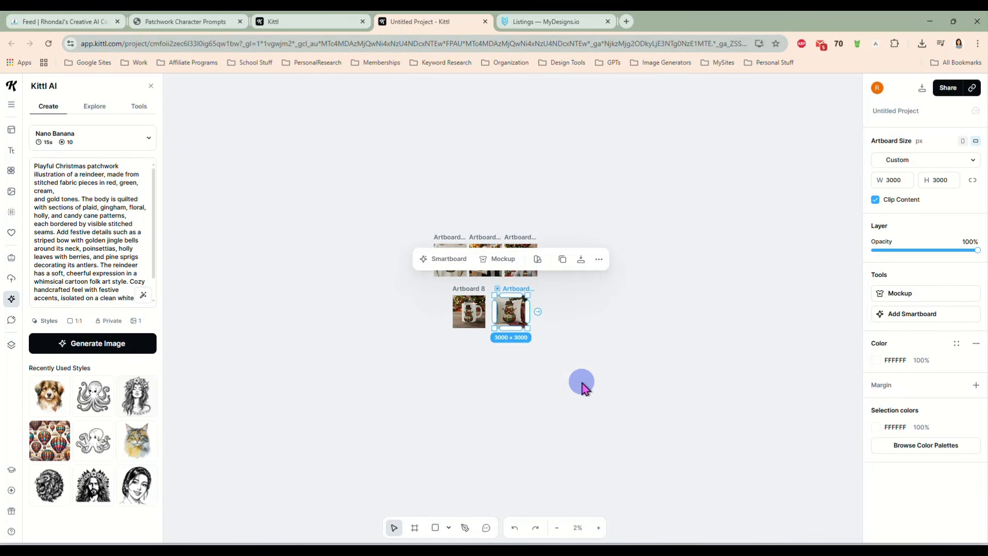
scroll(579, 382, "up", 5)
left_click_drag(533, 330, 763, 507)
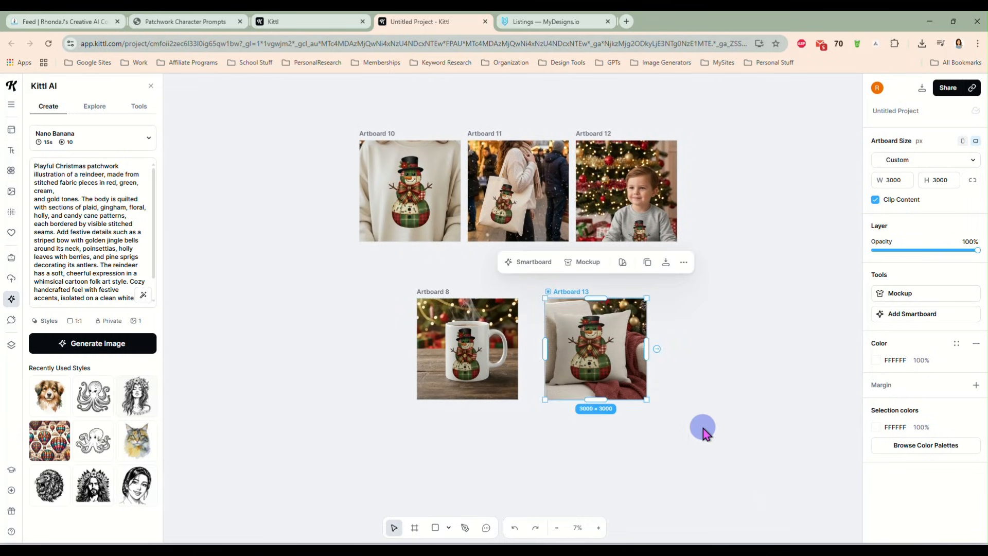
scroll(688, 406, "up", 1)
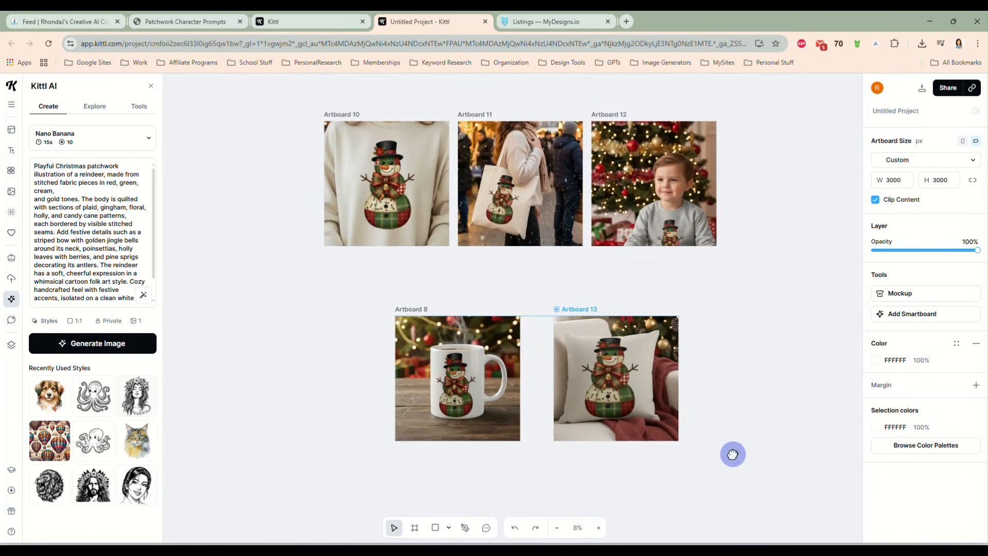
left_click(749, 394)
- Reposition the woman's sweatshirt, tote bag and boy's sweatshirt images inside their artboards so each snowman design is fully framed
left_click(402, 181)
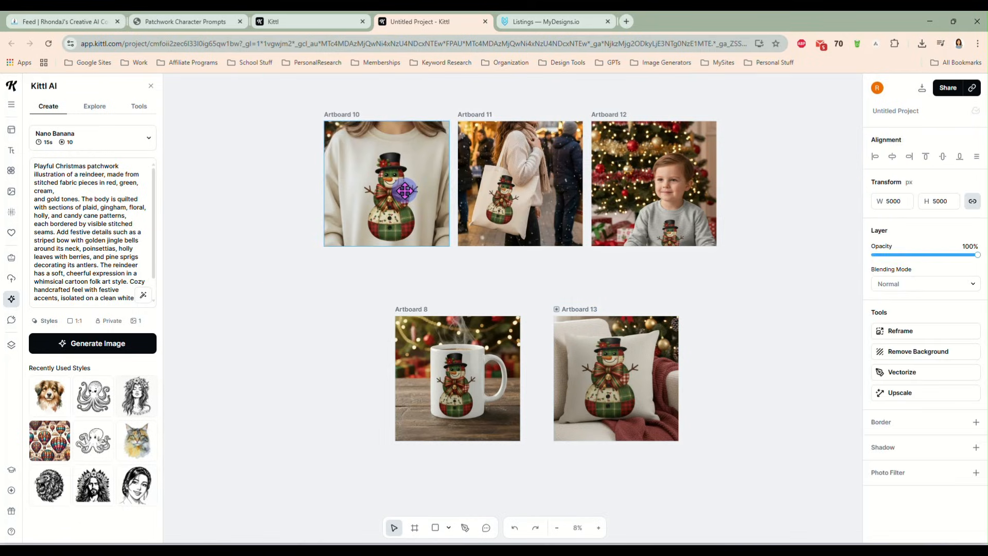
left_click_drag(402, 181, 403, 181)
left_click(524, 197)
left_click_drag(530, 201, 544, 181)
left_click(756, 259)
left_click(688, 207)
left_click_drag(688, 211, 656, 162)
left_click(751, 378)
- Leave the pillow image's crop as it is and nudge the mug image to centre it within its artboard
double_click(629, 390)
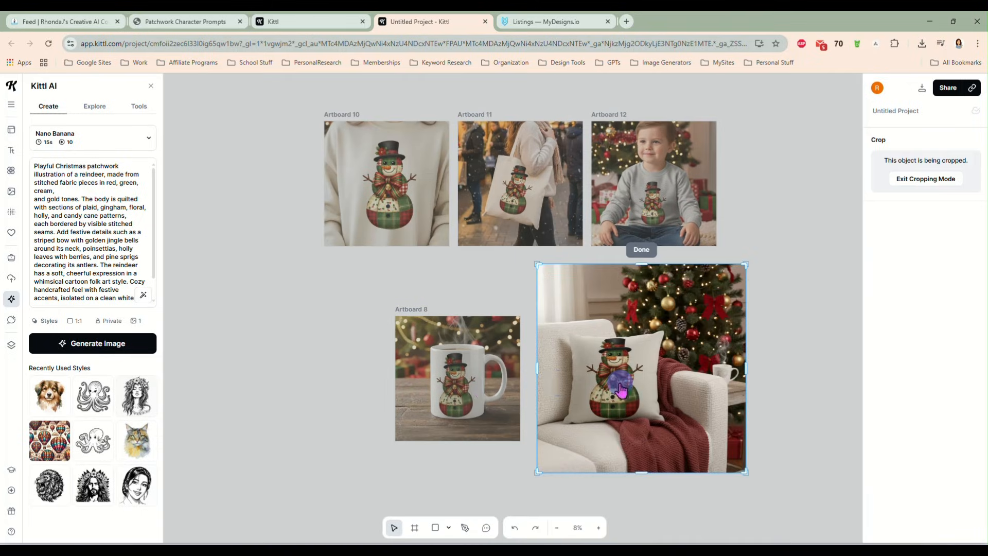
left_click(443, 388)
left_click(457, 373)
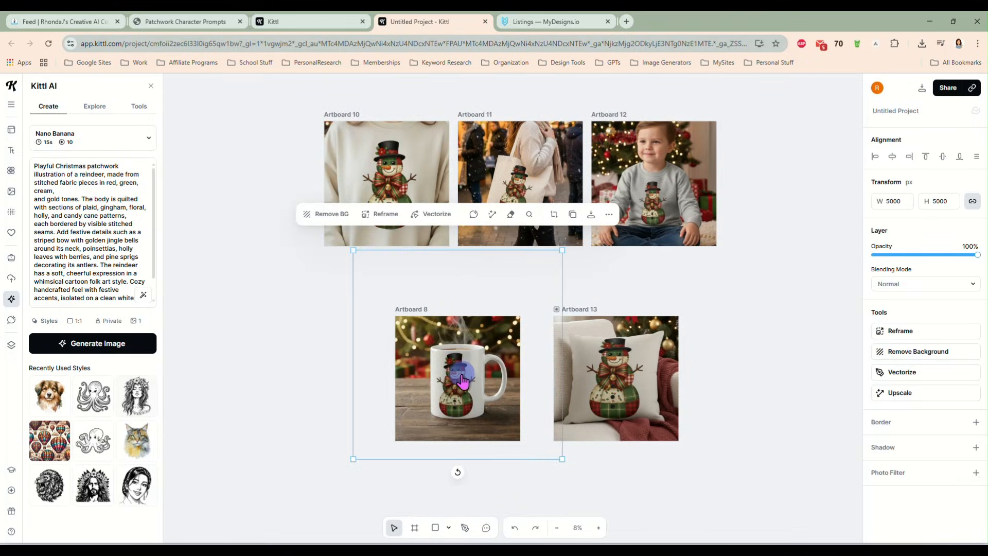
left_click_drag(457, 374, 461, 374)
left_click(730, 370)
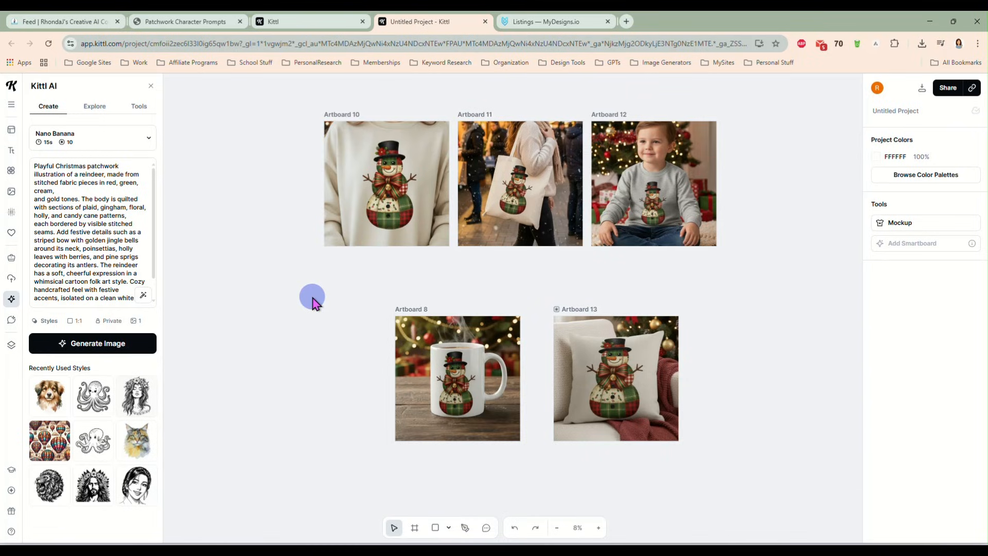
- Switch to MyDesigns to look over the sublimation listings, and return to the Kittl project
scroll(321, 296, "down", 2)
scroll(329, 296, "up", 2)
left_click(566, 21)
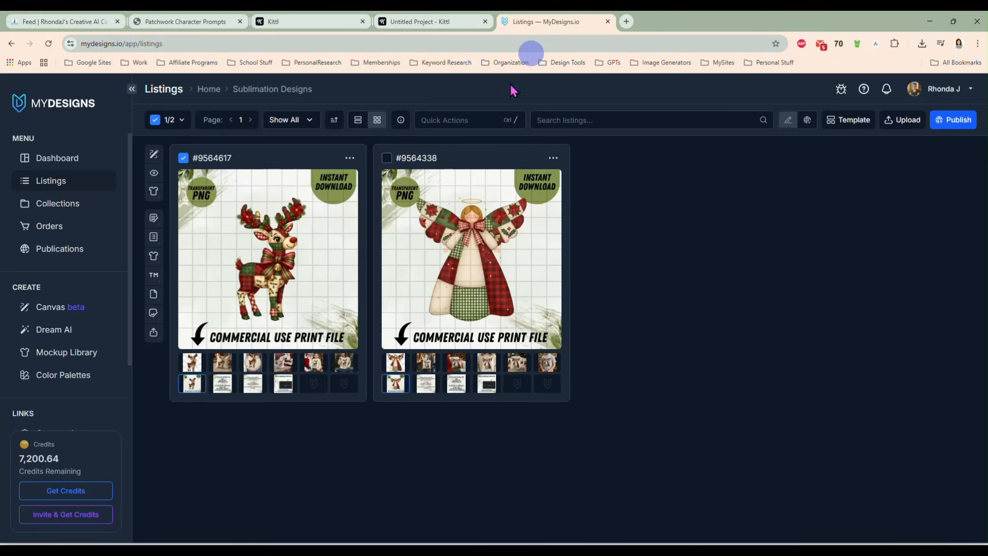
left_click(404, 22)
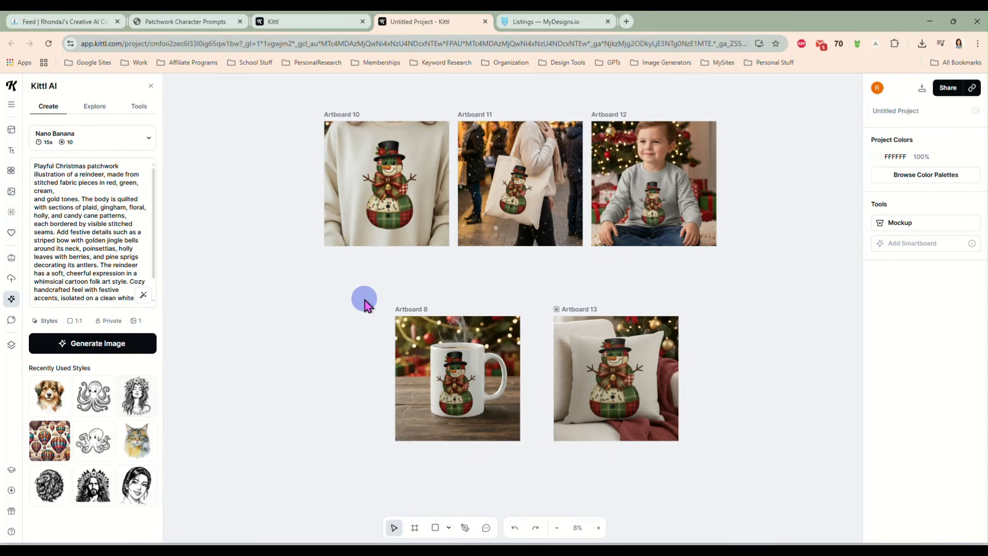
- Move the mug and pillow artboards together up to just beneath the first row of artboards
left_click_drag(342, 291, 717, 476)
left_click_drag(595, 411, 559, 342)
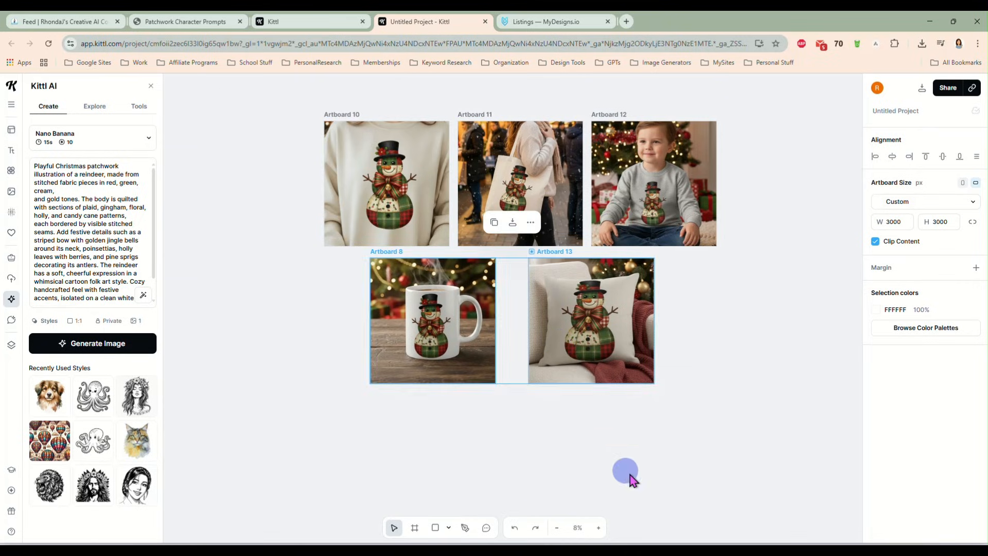
left_click(695, 457)
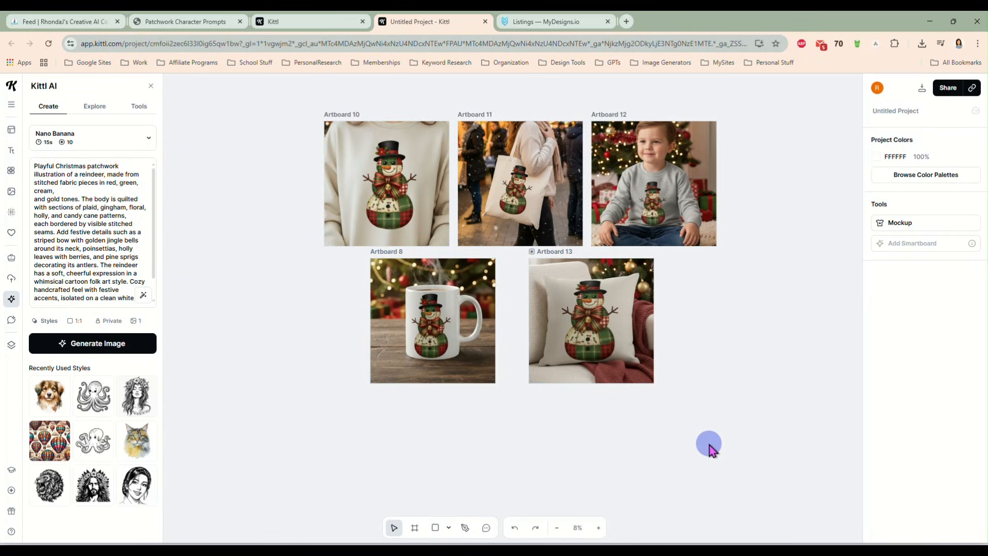